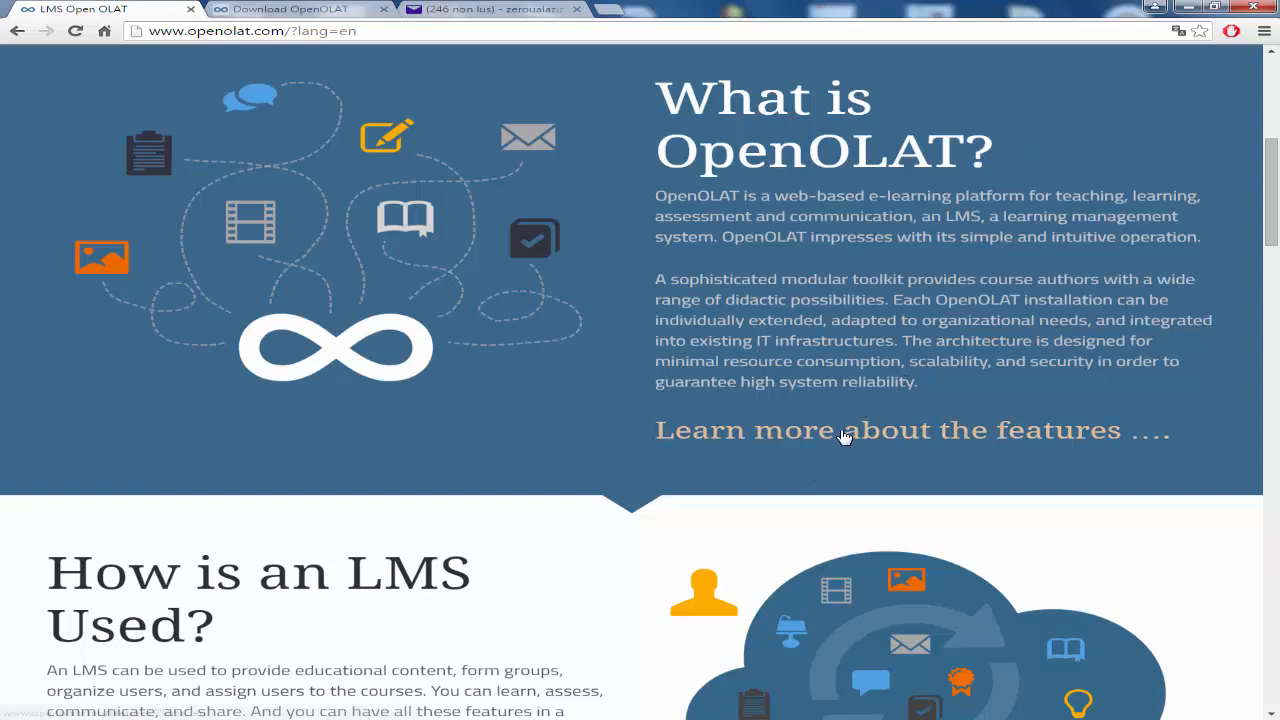
pyautogui.scroll(-4, 534, 409)
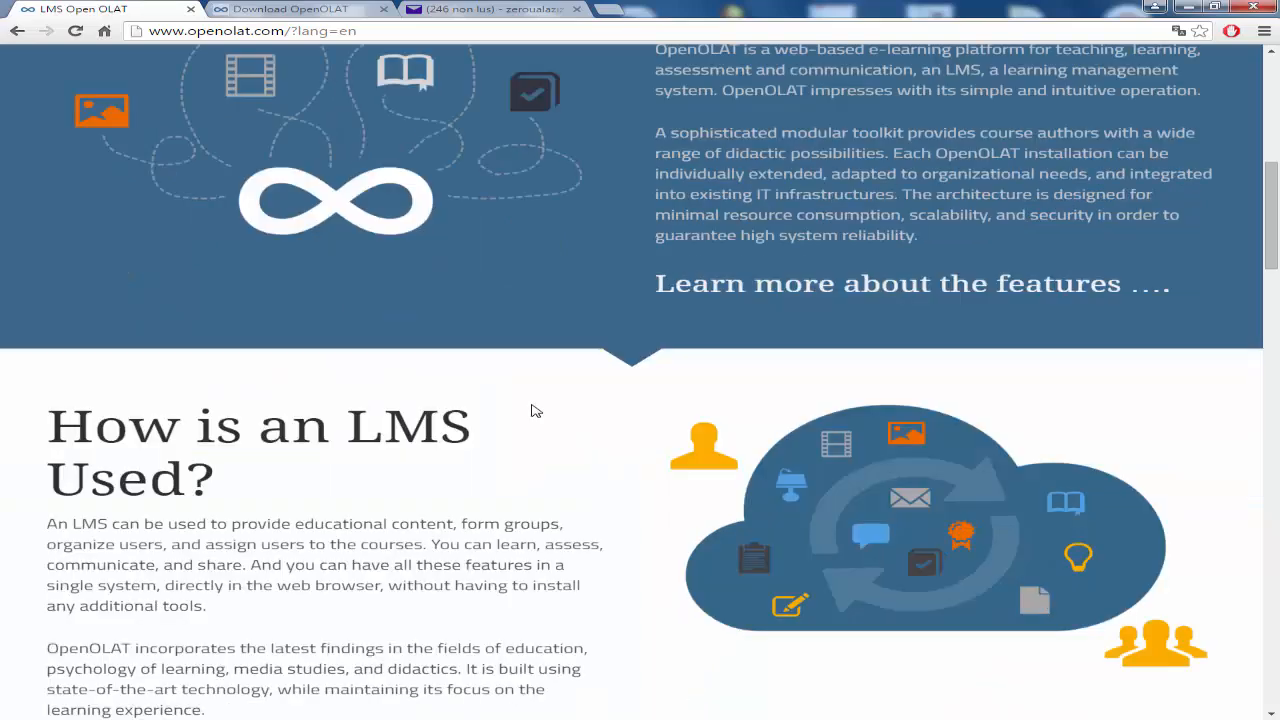
pyautogui.scroll(-4, 437, 420)
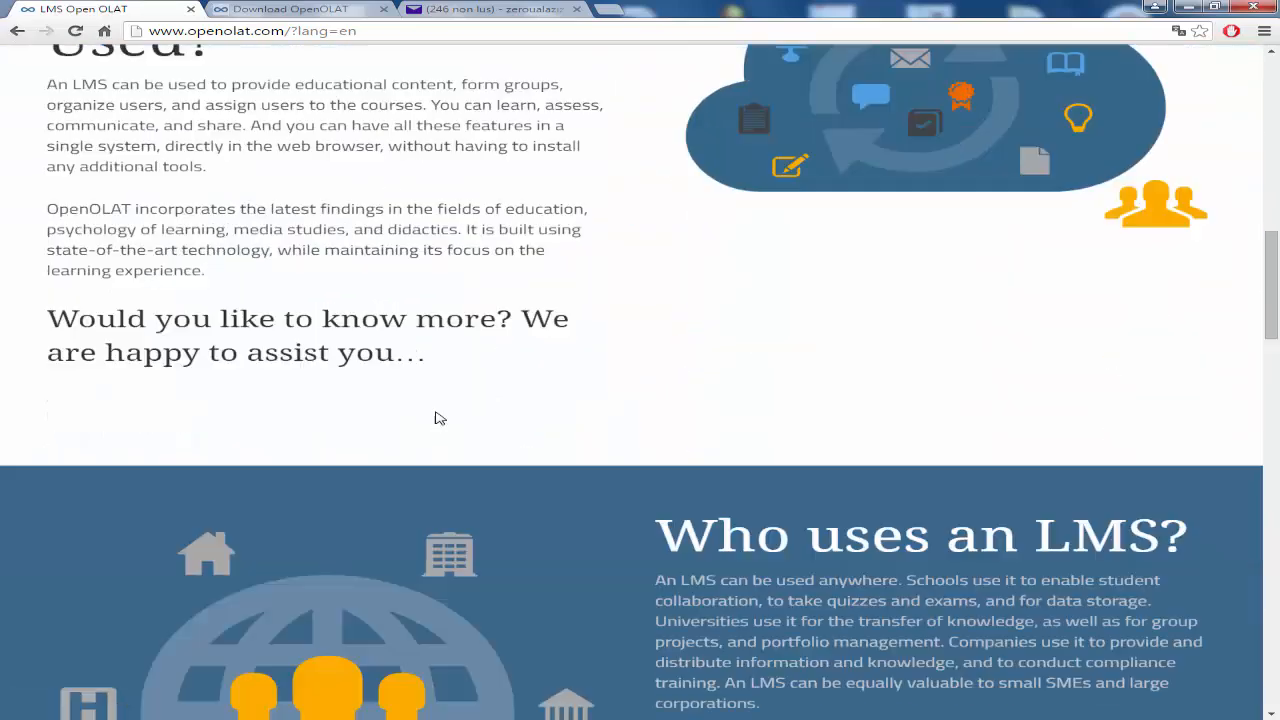
pyautogui.scroll(-2, 850, 395)
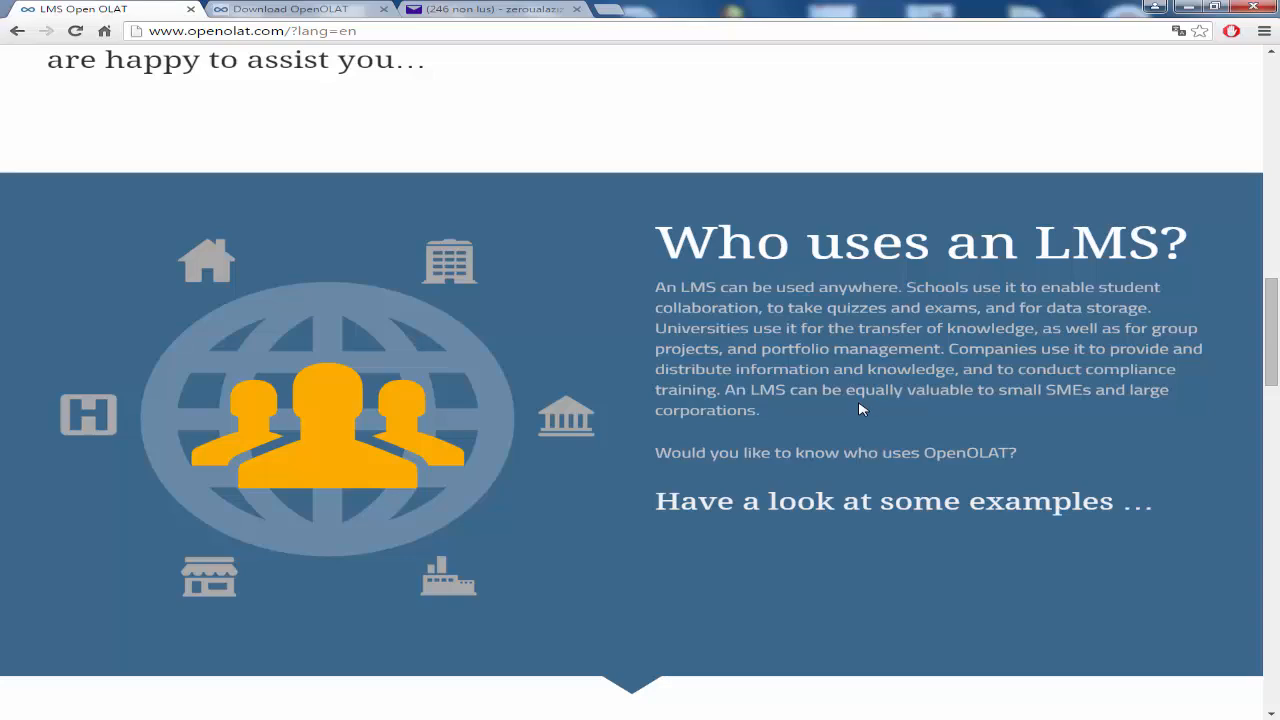
pyautogui.scroll(-3, 855, 405)
pyautogui.scroll(-1, 840, 395)
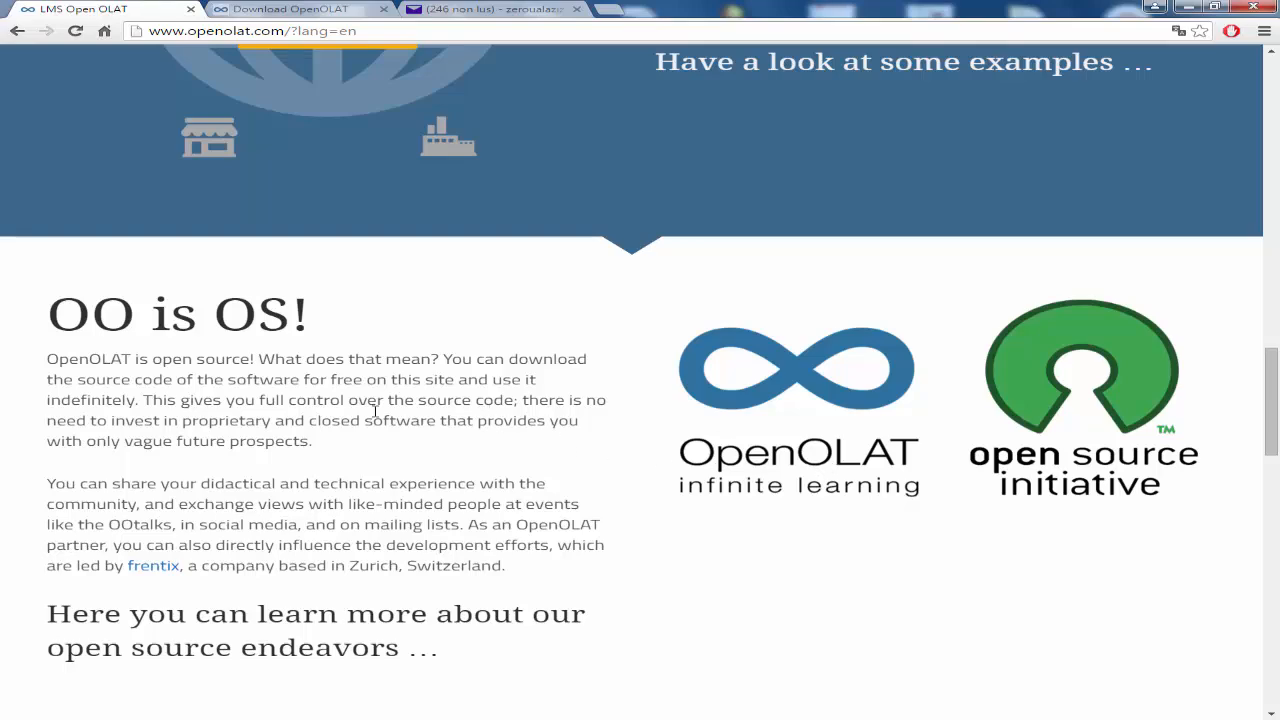
pyautogui.scroll(-4, 376, 406)
pyautogui.scroll(-4, 376, 406)
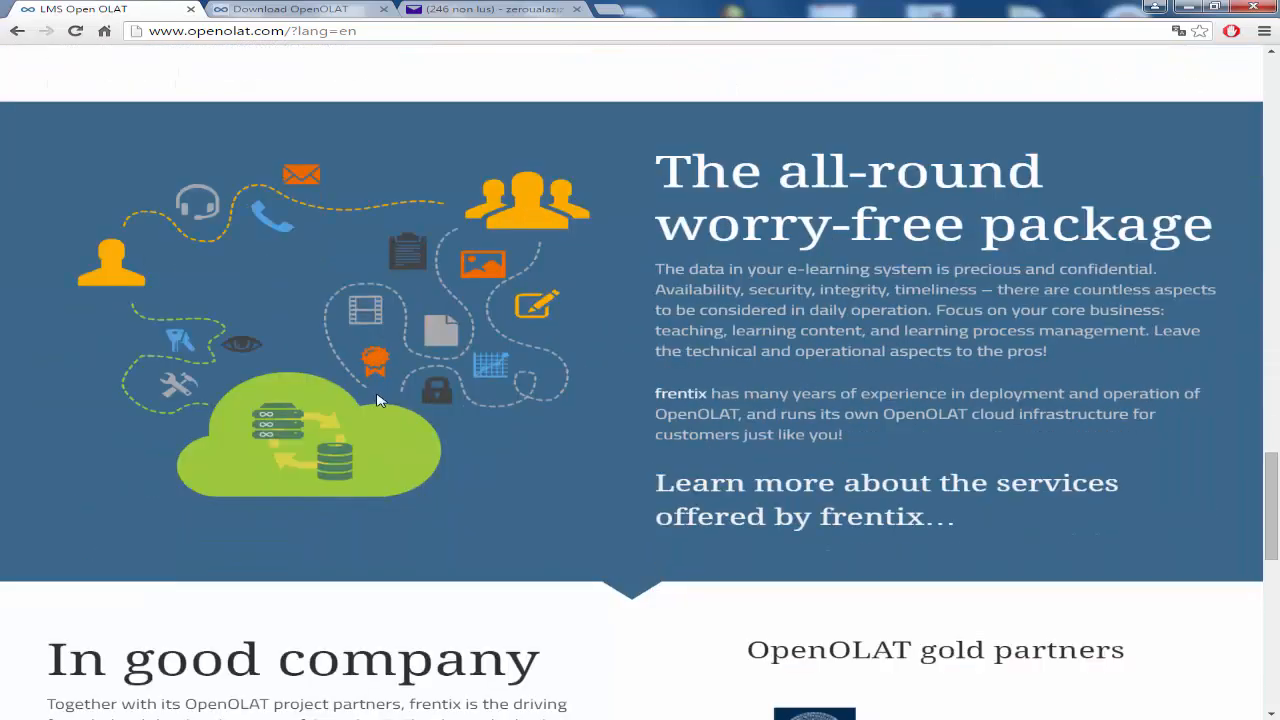
pyautogui.scroll(-3, 541, 345)
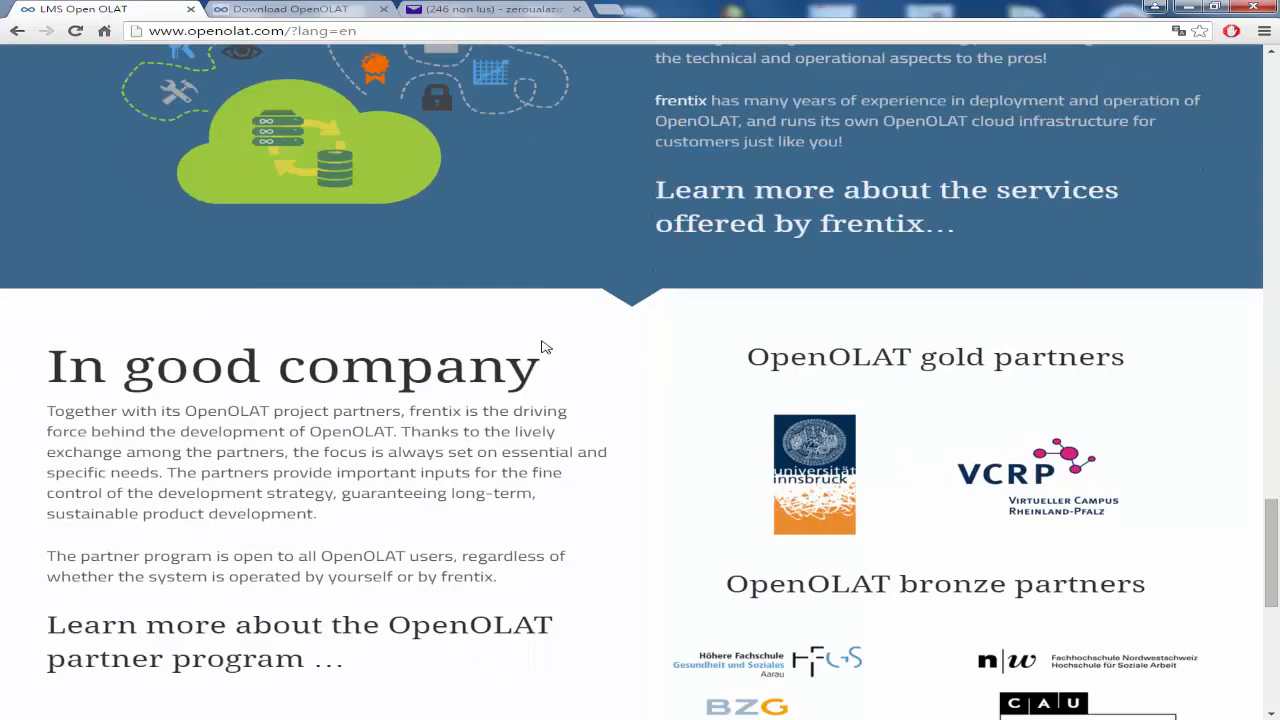
pyautogui.scroll(-2, 543, 346)
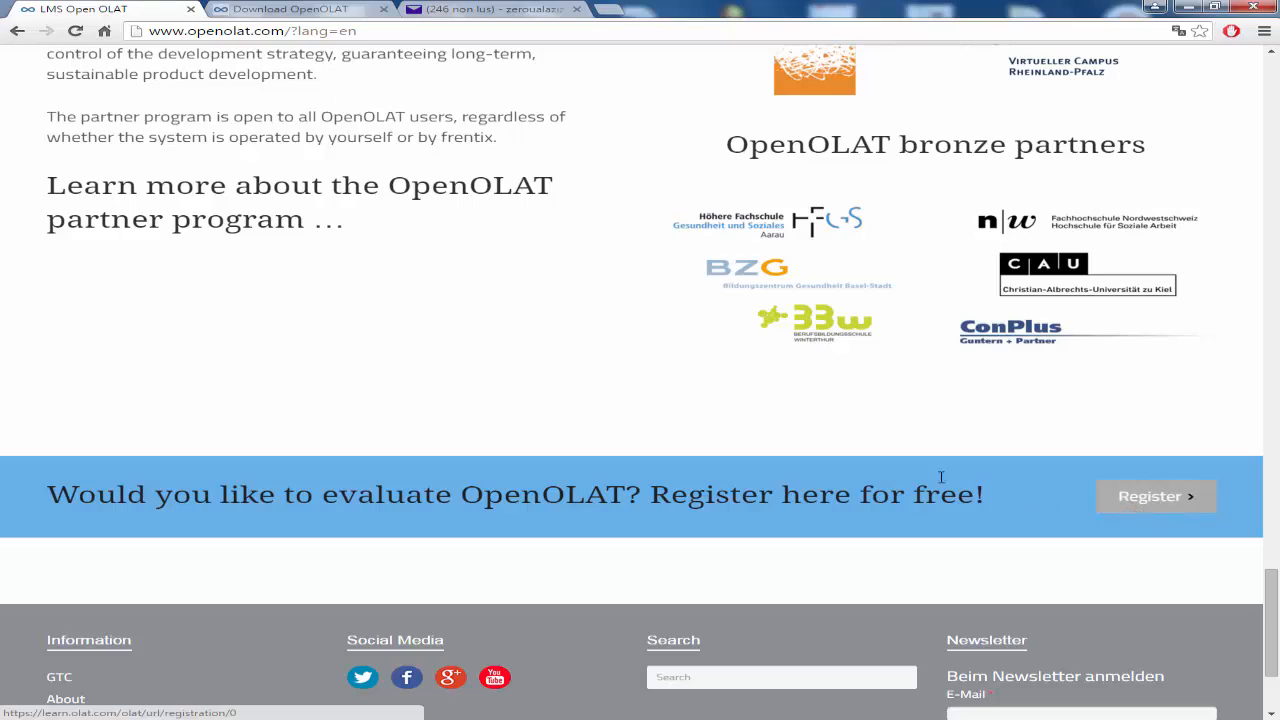
pyautogui.scroll(-1, 565, 429)
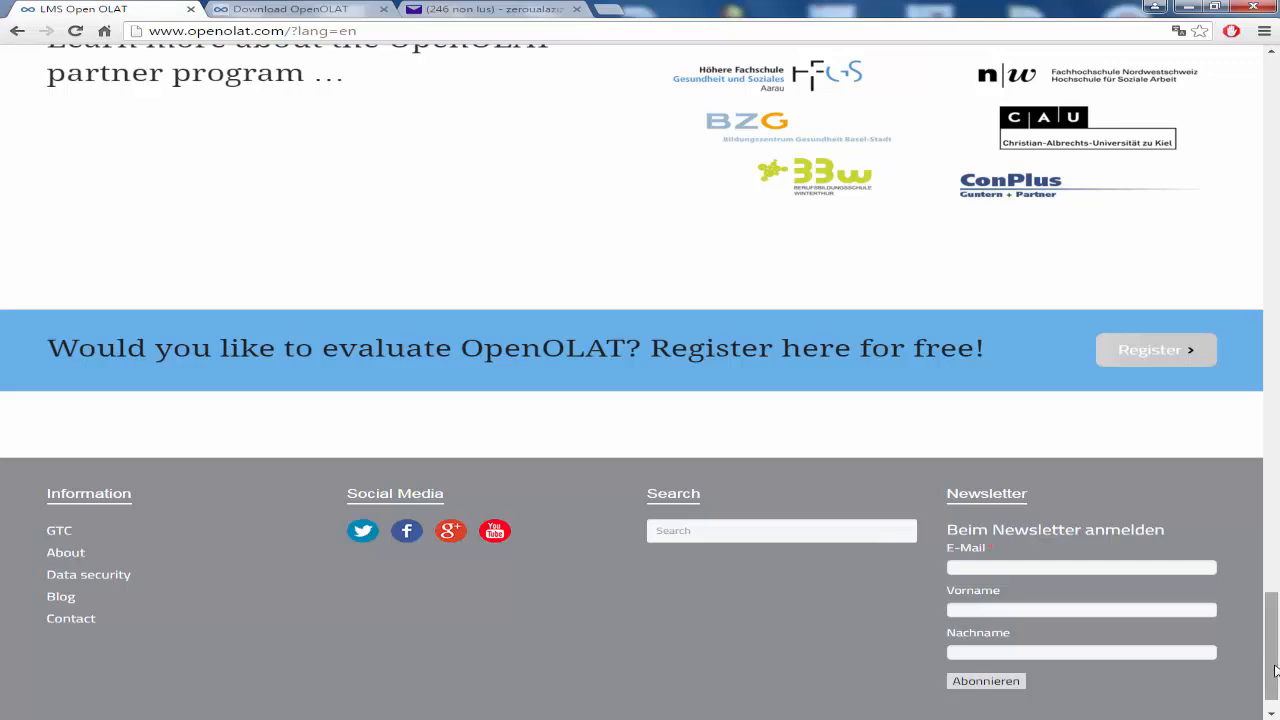
pyautogui.click(1272, 381)
pyautogui.moveTo(1278, 381); pyautogui.dragTo(1254, 121)
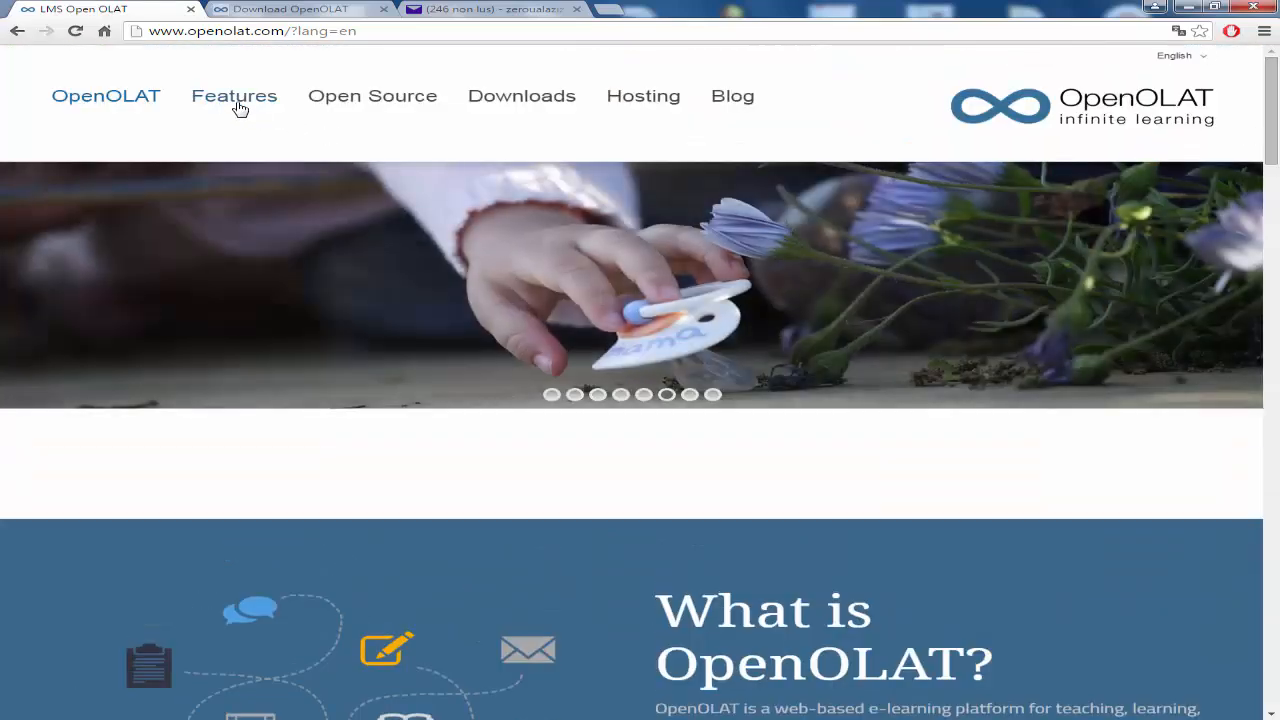
# Step: Reveal the Features, Open Source and Hosting menus, ending on Hosting, Services and Inquiry
pyautogui.moveTo(236, 103)
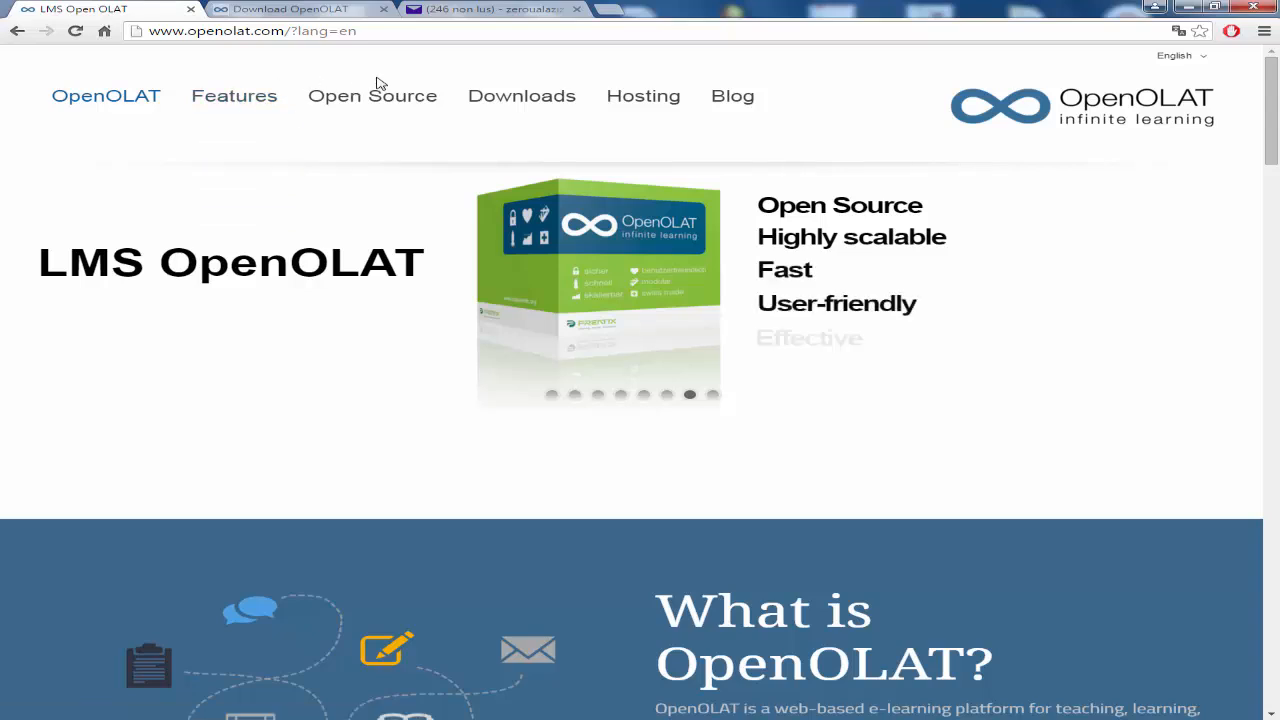
pyautogui.moveTo(380, 93)
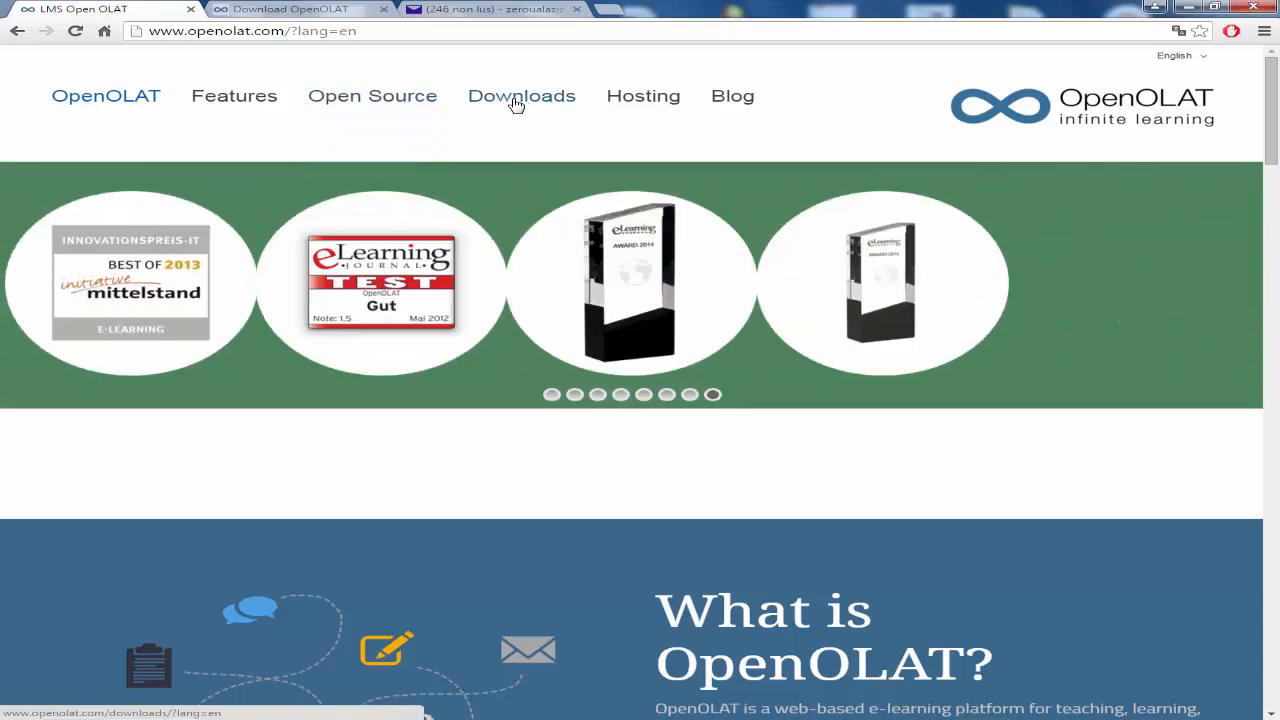
pyautogui.moveTo(647, 104)
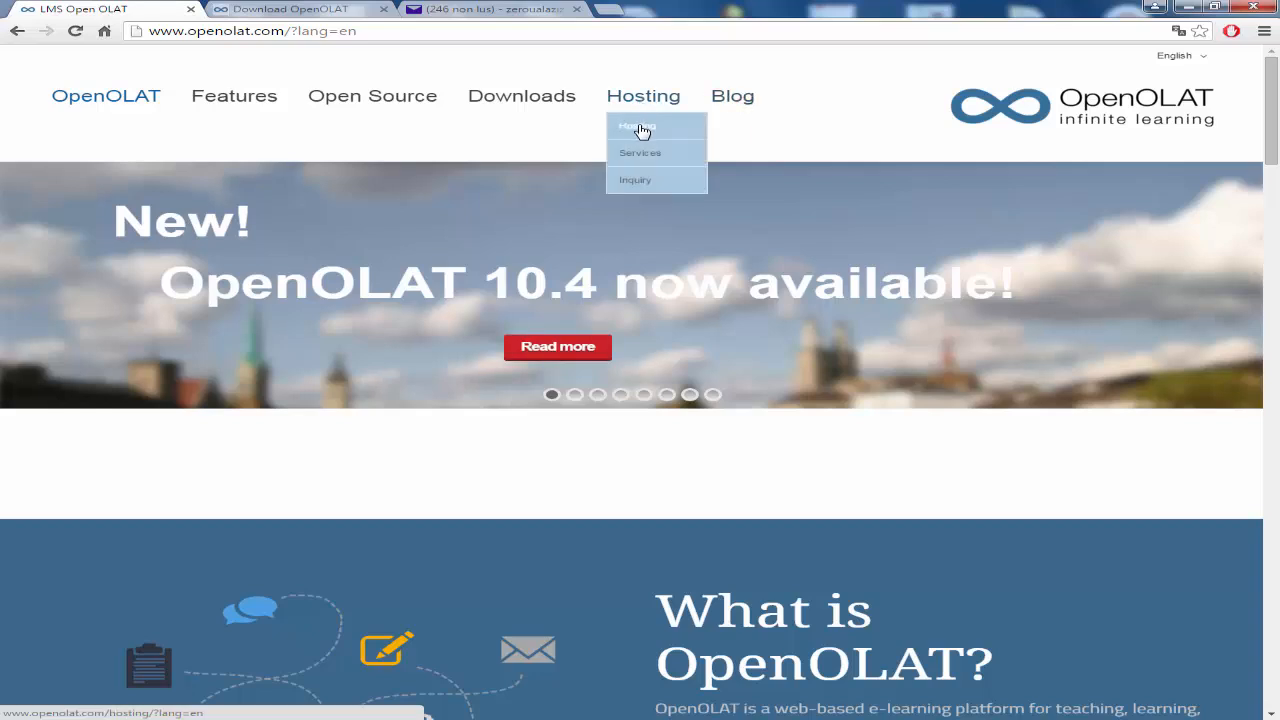
# Step: Go to the Hosting pricing table and follow its link to the OpenOLAT 10.4 downloads page
pyautogui.click(634, 128)
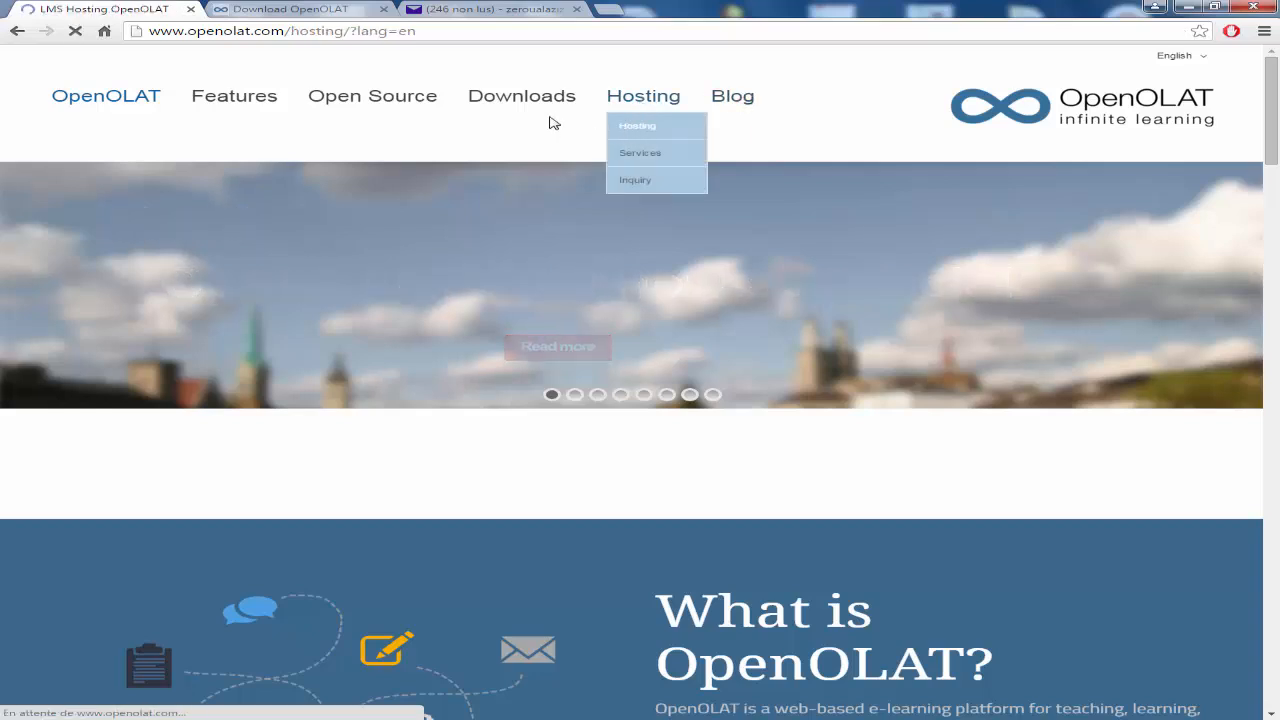
pyautogui.scroll(-3, 474, 383)
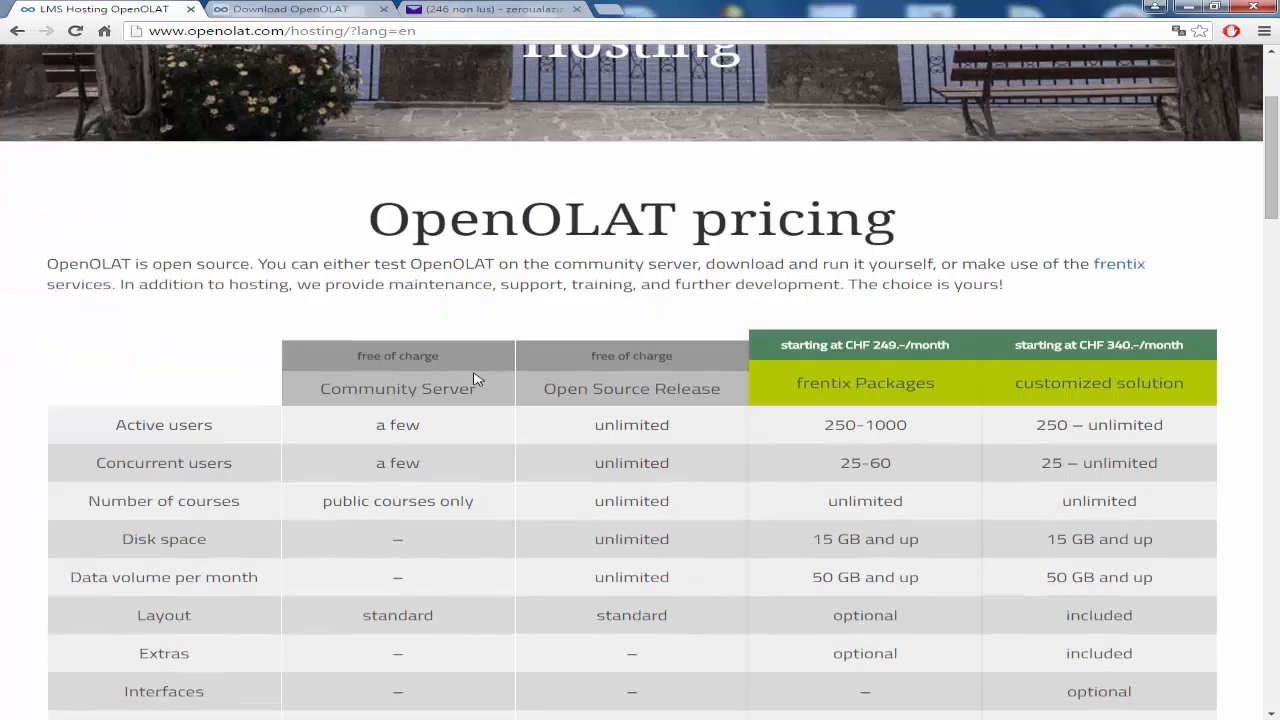
pyautogui.scroll(-2, 278, 338)
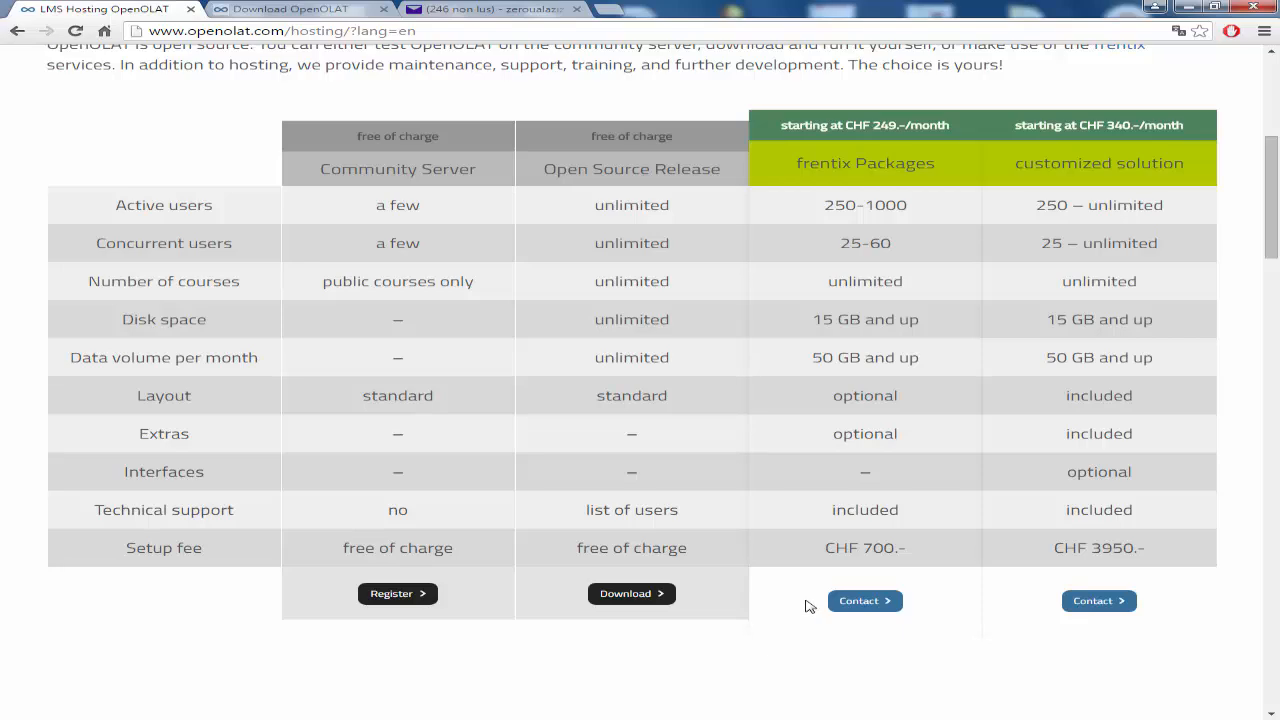
pyautogui.click(633, 595)
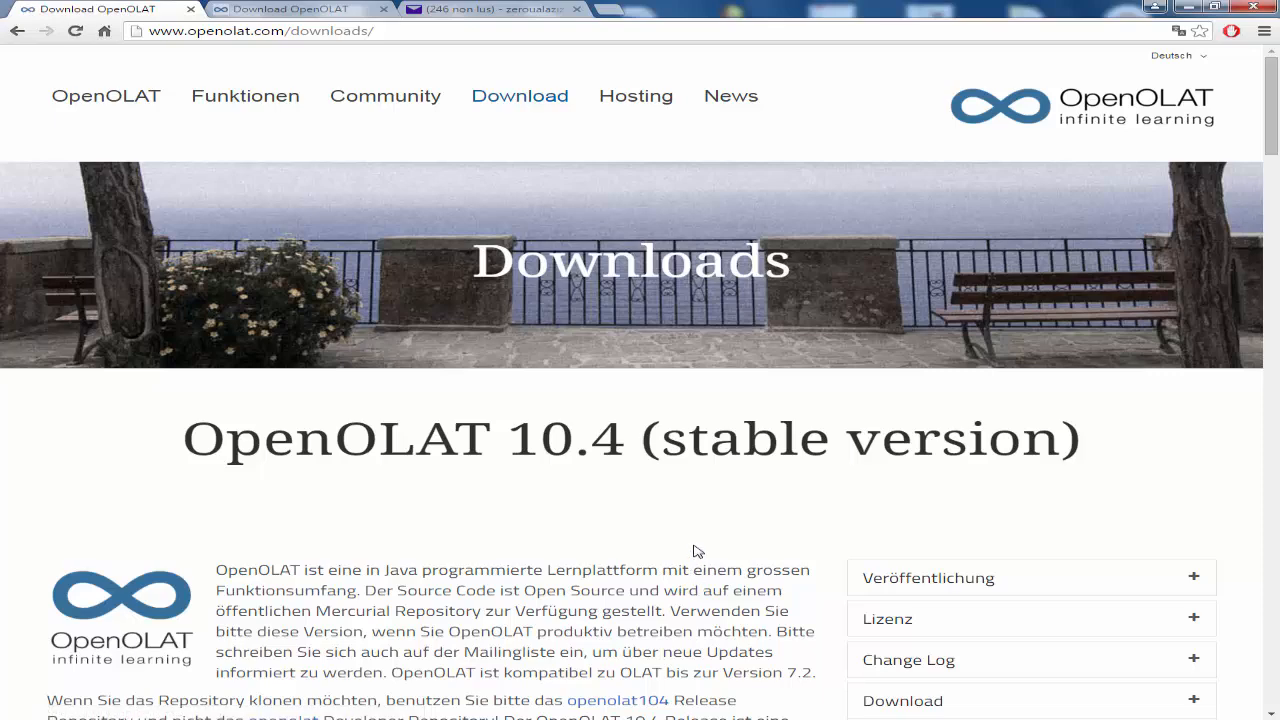
# Step: Read the OpenOLAT 10.4 description and expand its Download details
pyautogui.scroll(-2, 695, 565)
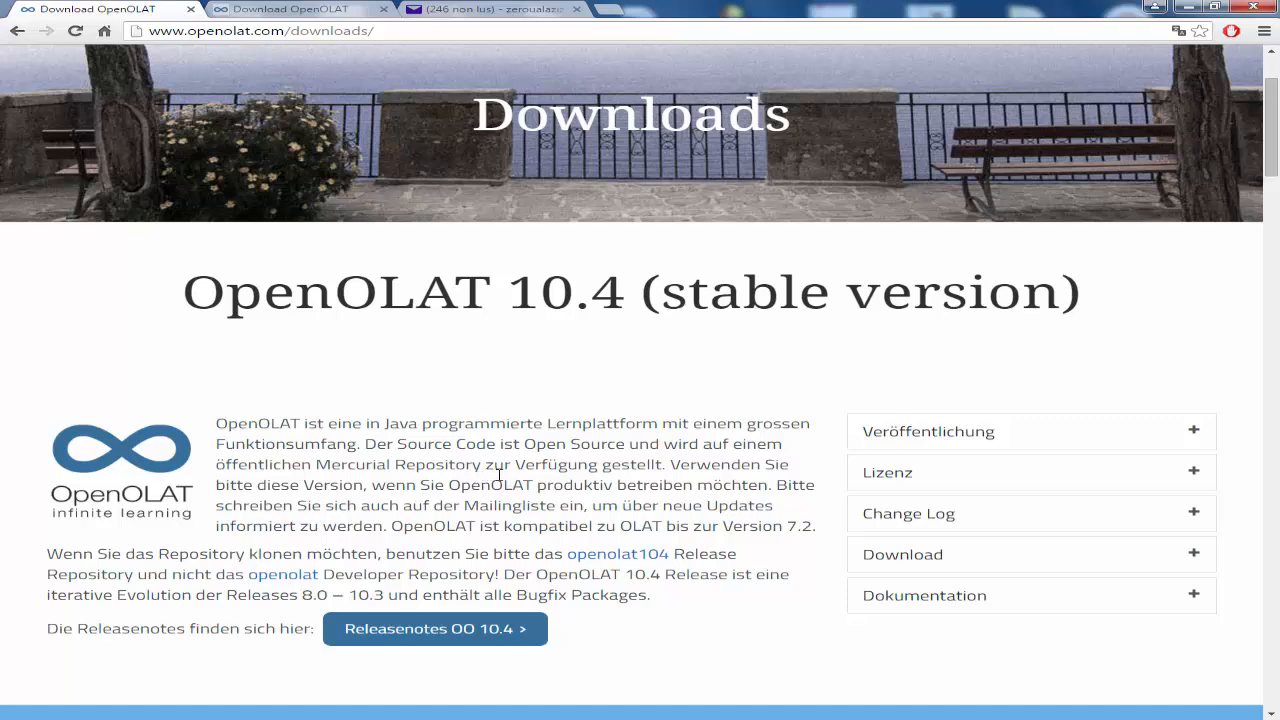
pyautogui.moveTo(485, 467); pyautogui.dragTo(524, 467)
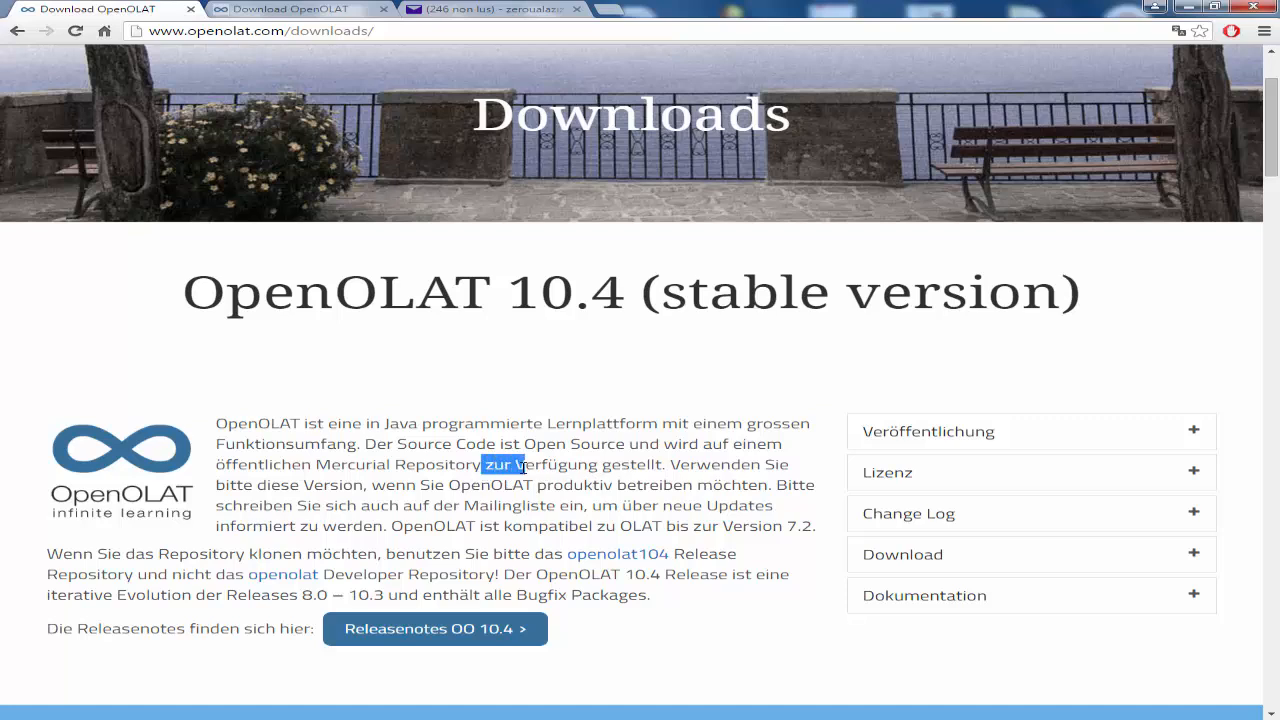
pyautogui.click(1197, 557)
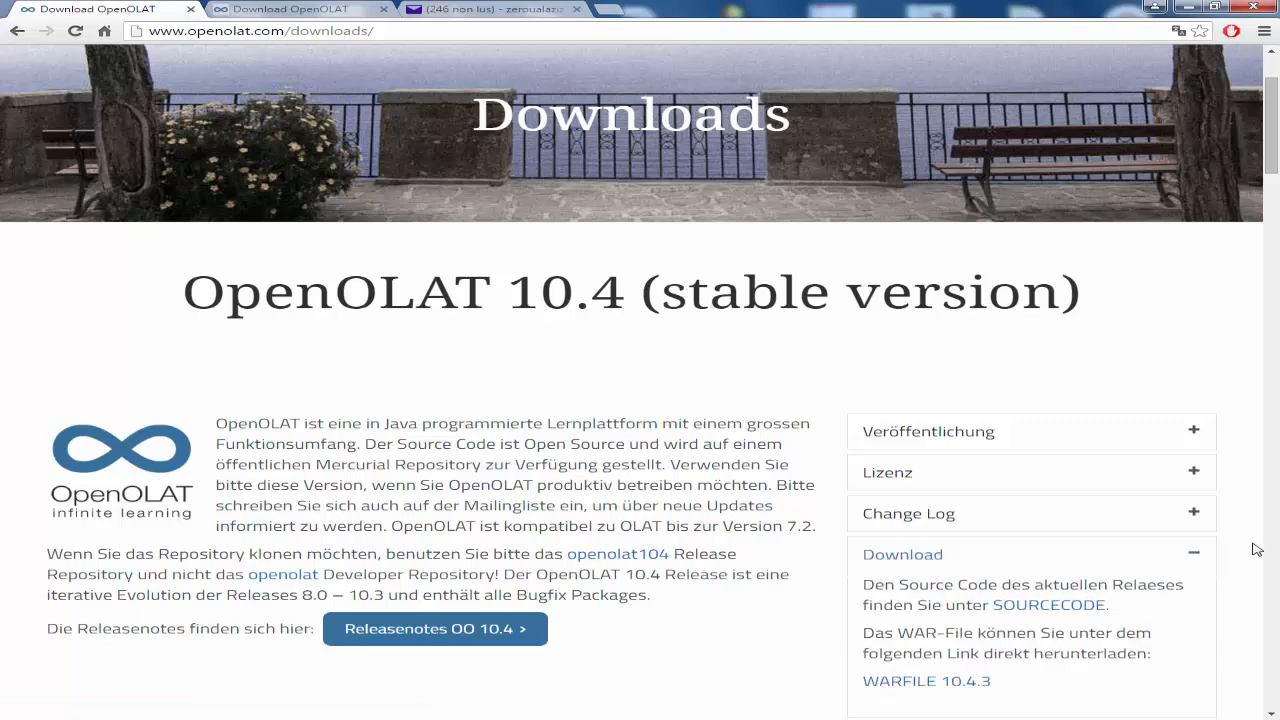
pyautogui.scroll(-2, 1251, 546)
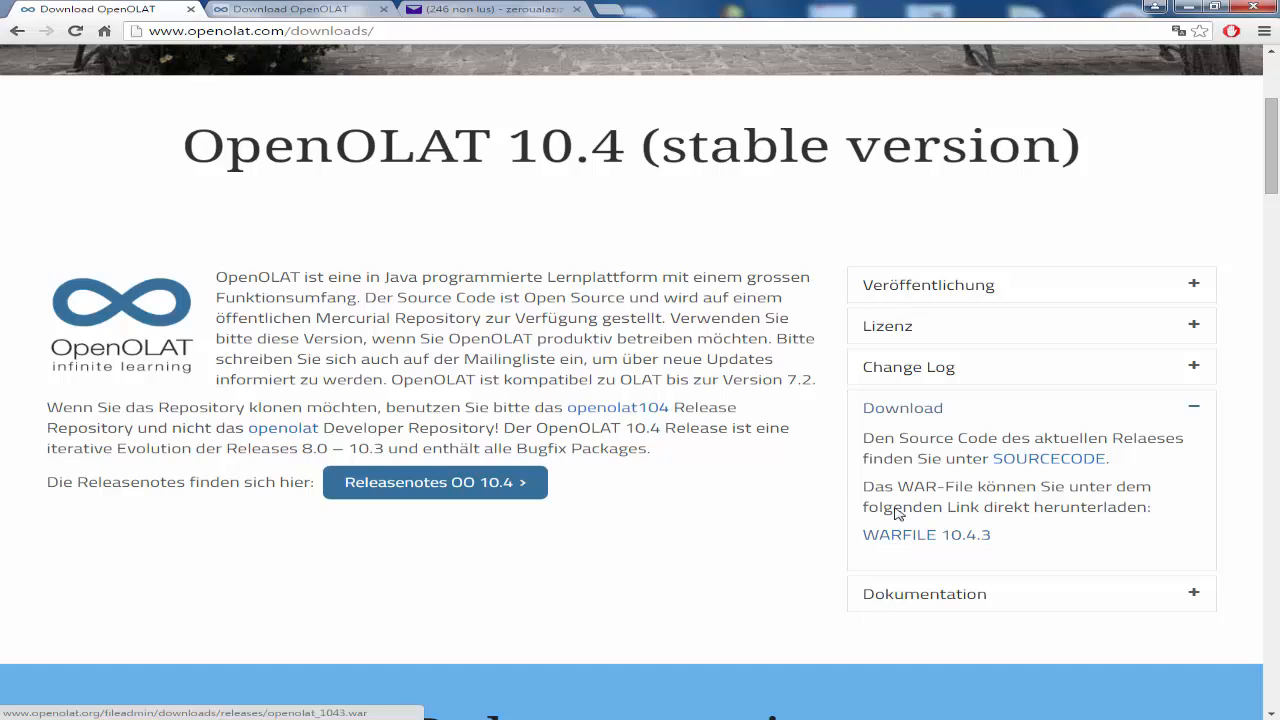
# Step: Expand the Dokumentation details, then return to the Hosting pricing page
pyautogui.click(1180, 15)
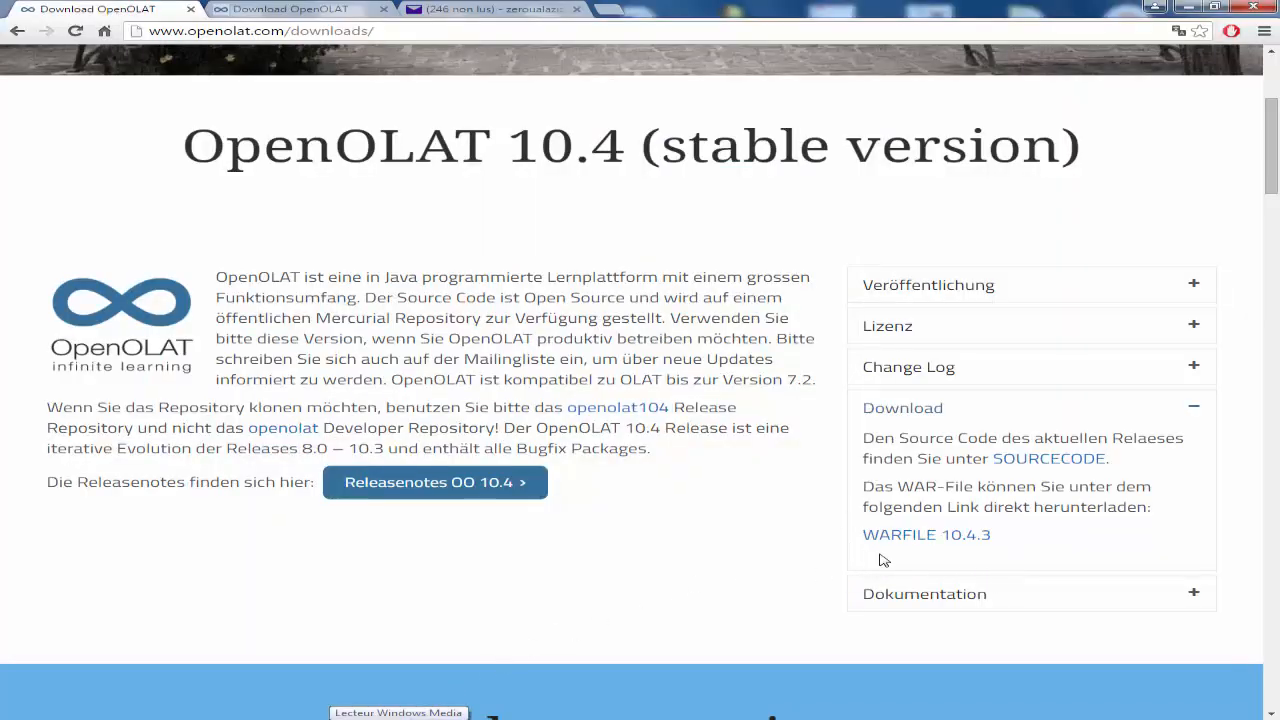
pyautogui.click(1196, 593)
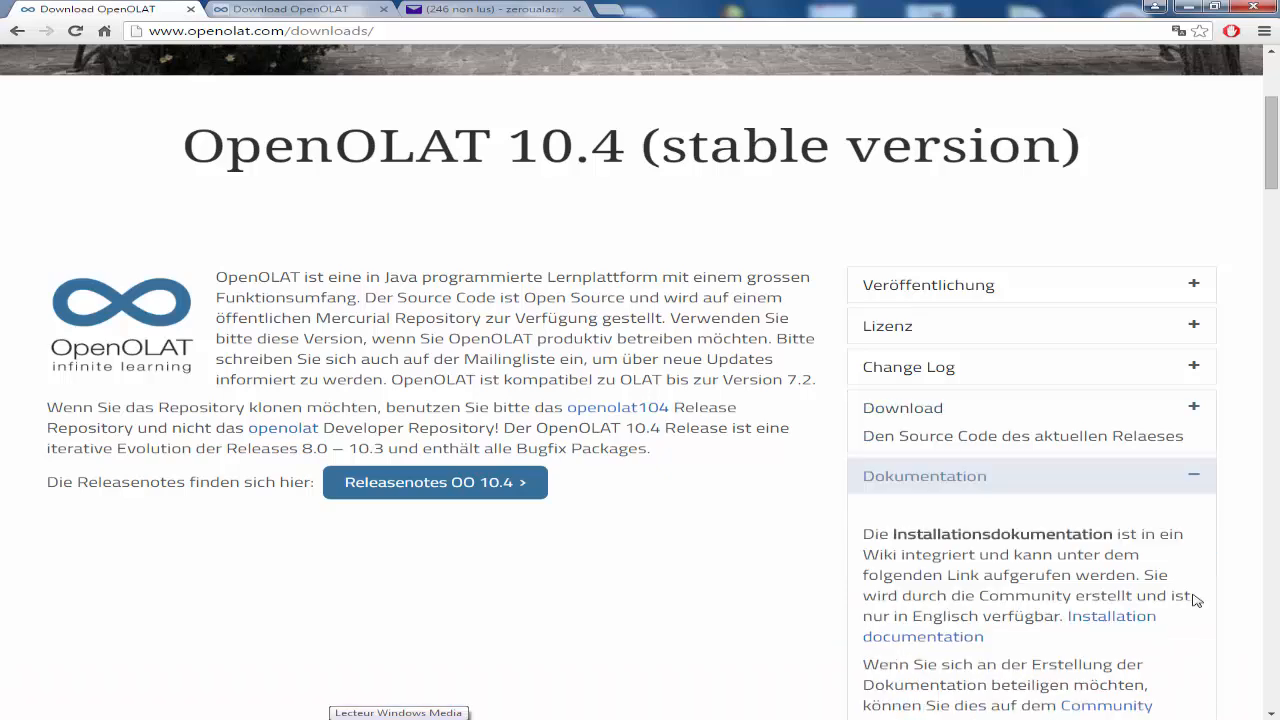
pyautogui.scroll(-2, 1045, 526)
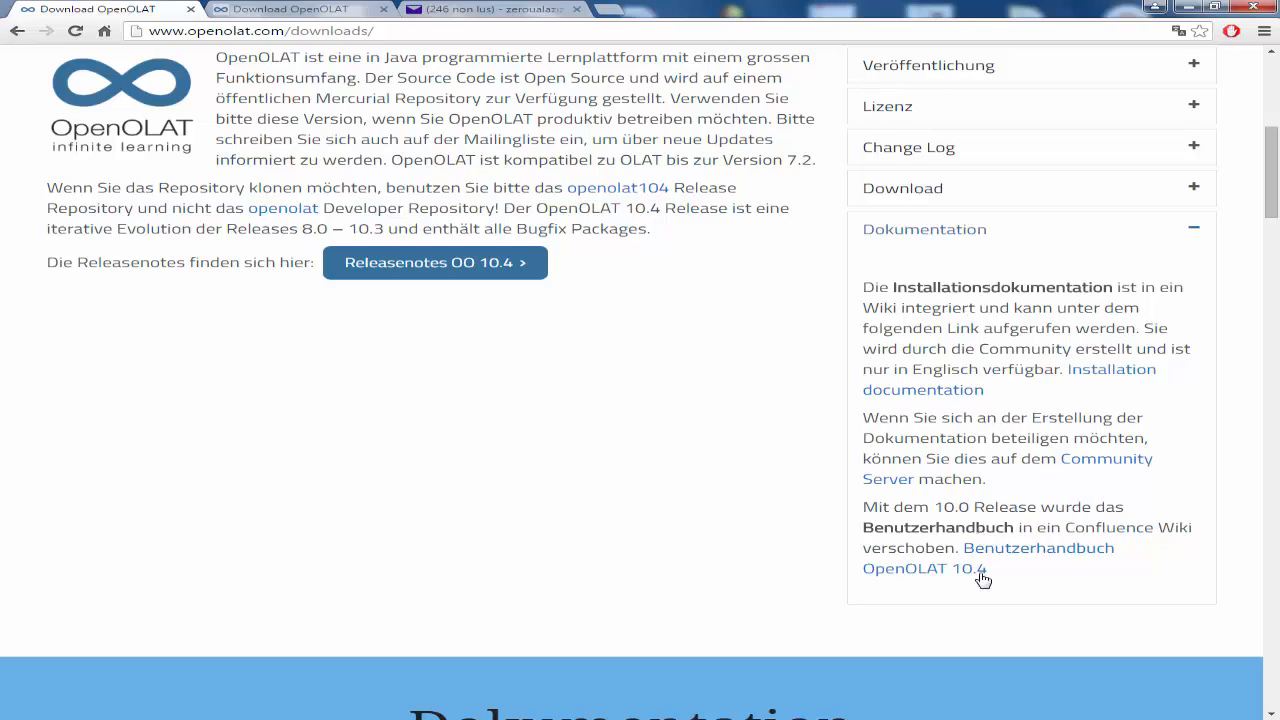
pyautogui.scroll(3, 980, 410)
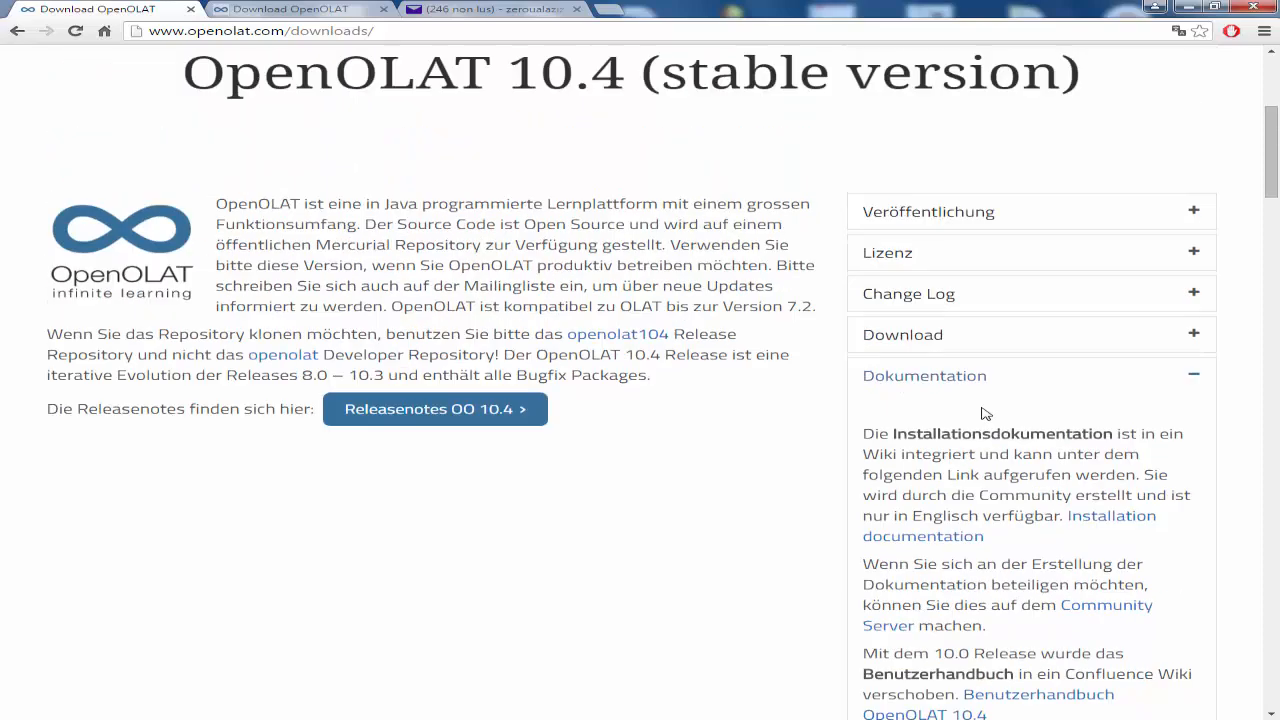
pyautogui.click(16, 33)
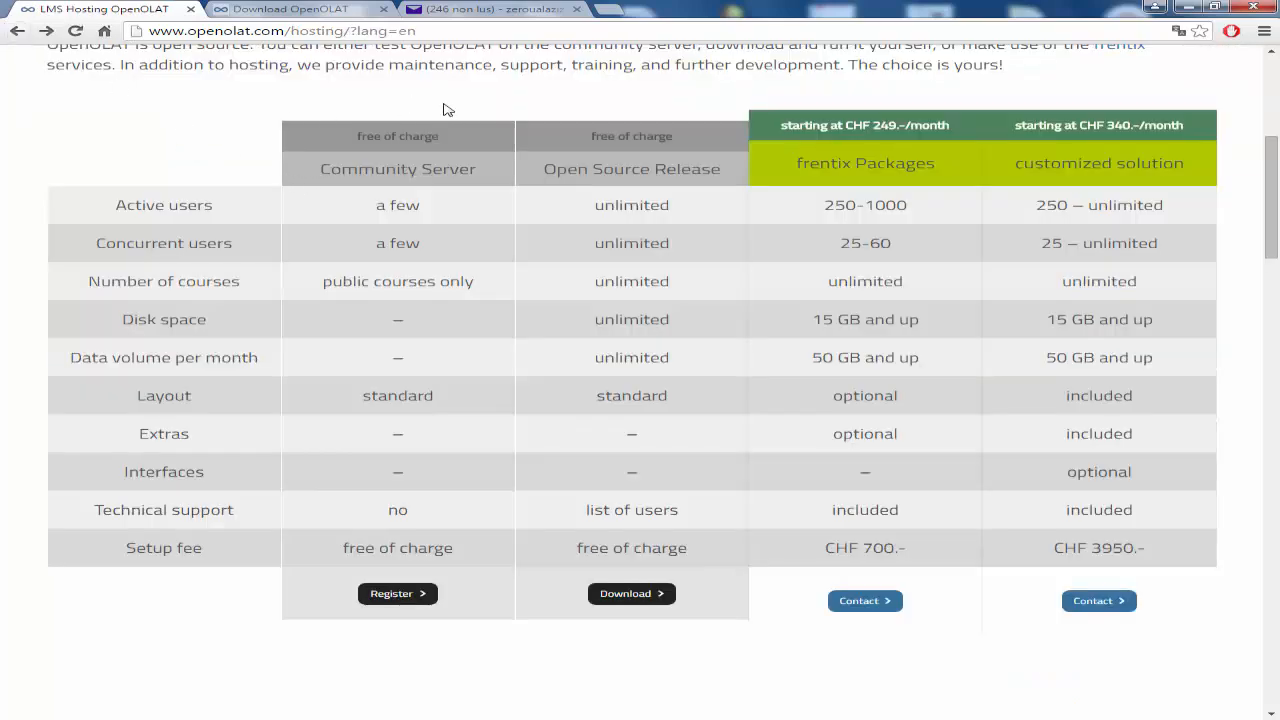
# Step: Open the community server registration dialog, keeping Français as the language
pyautogui.click(391, 596)
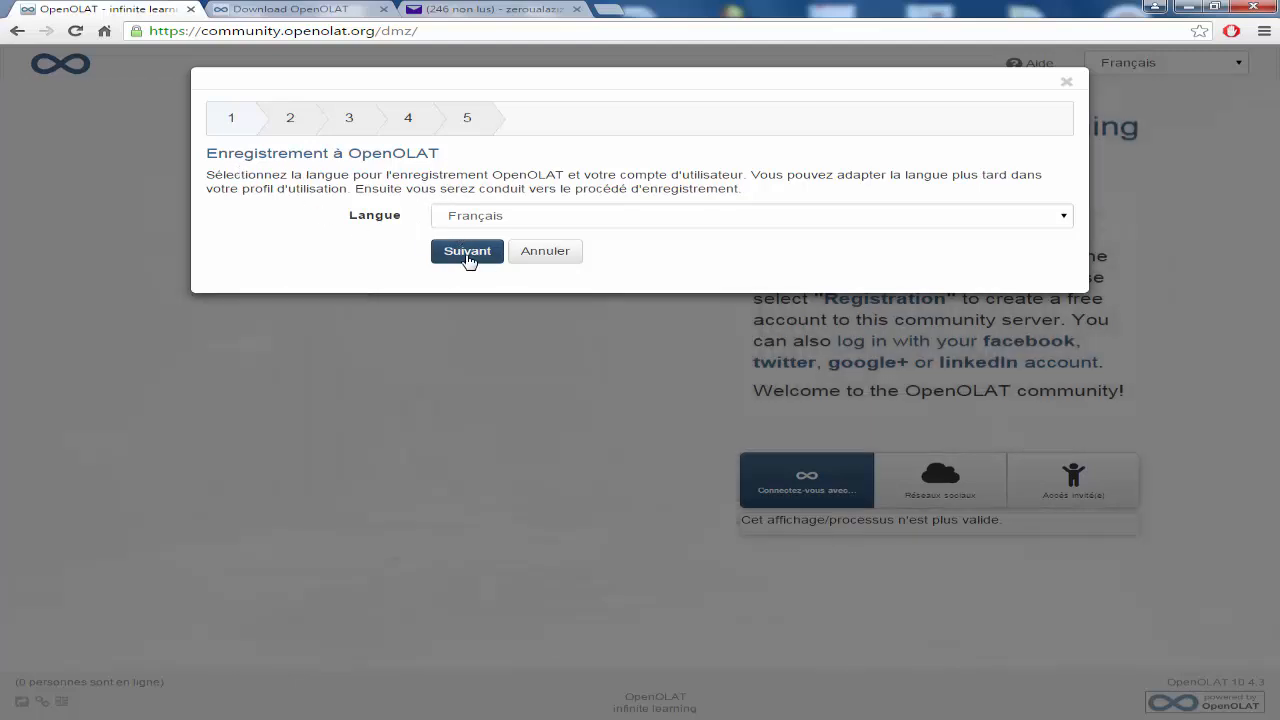
# Step: Submit a Yahoo e-mail address at the registration e-mail step, then switch to Yahoo Mail
pyautogui.click(466, 258)
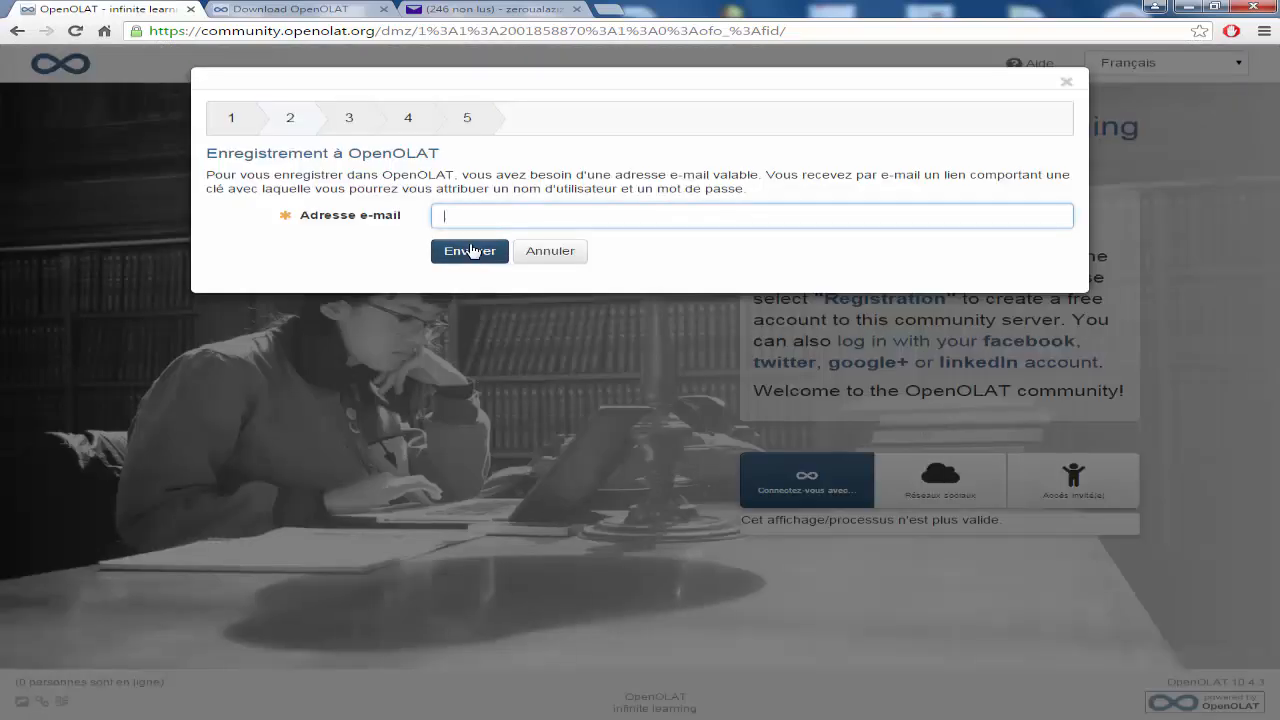
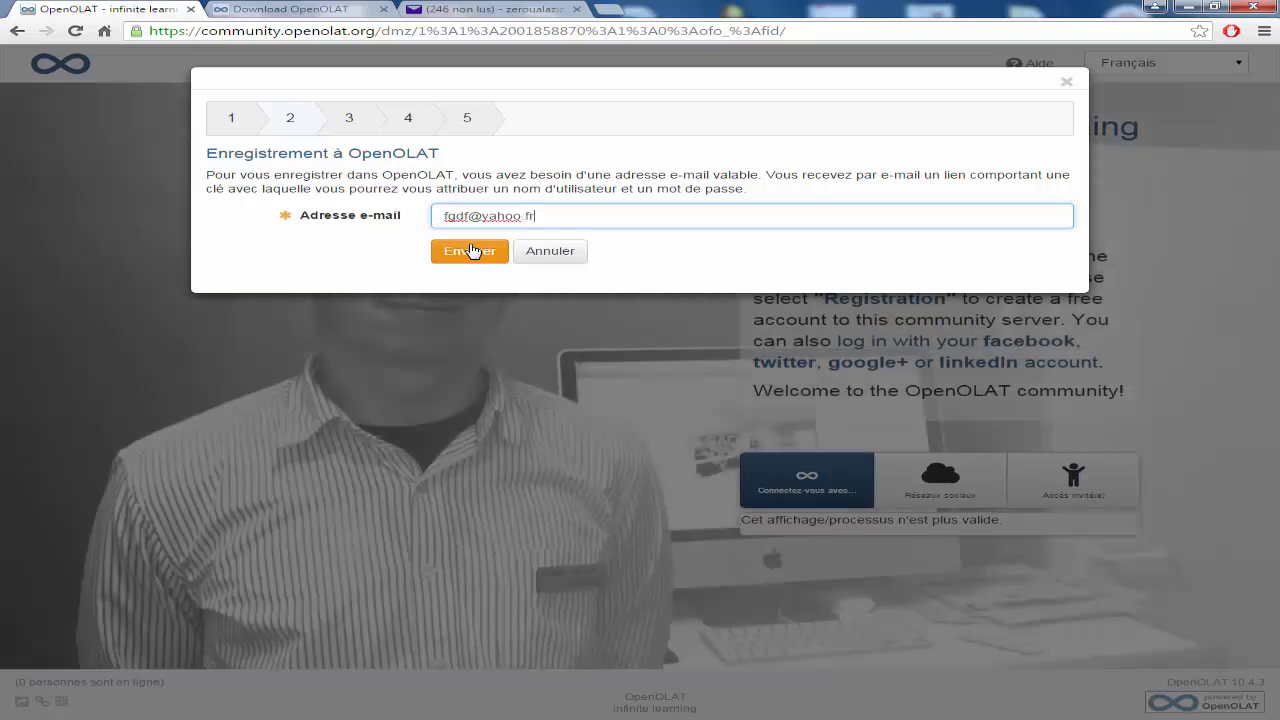
pyautogui.click(470, 250)
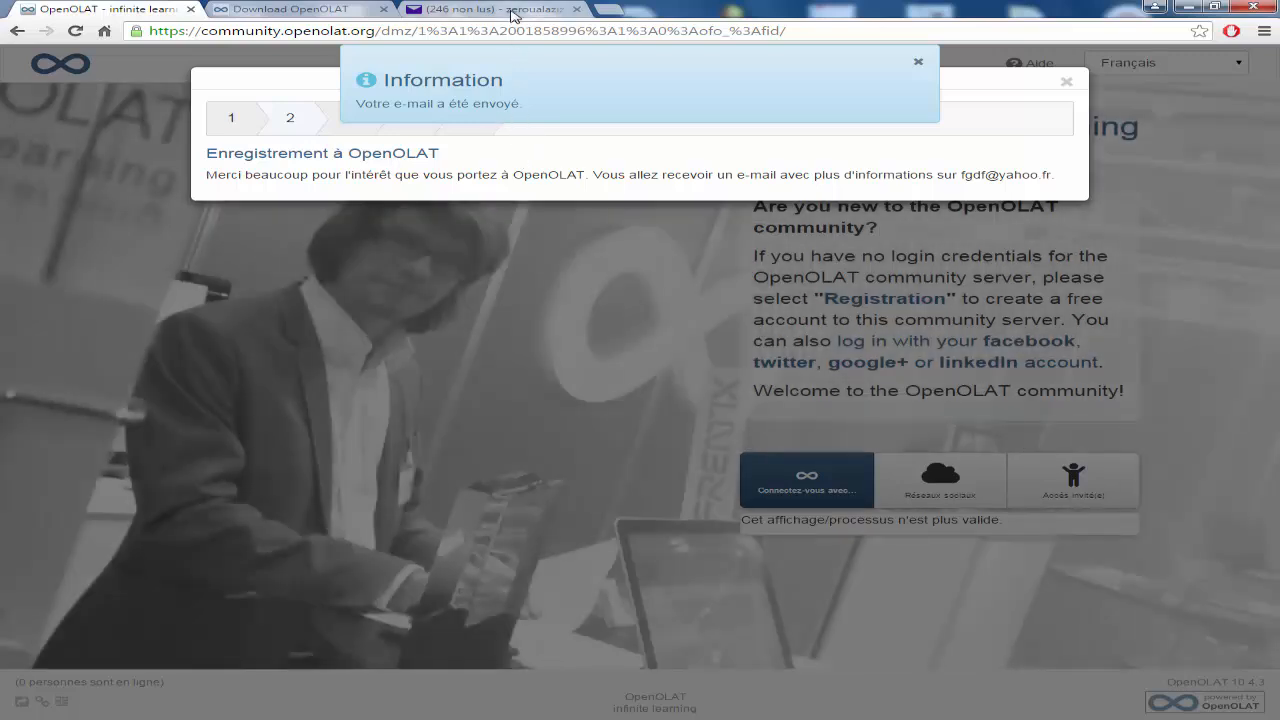
pyautogui.click(512, 15)
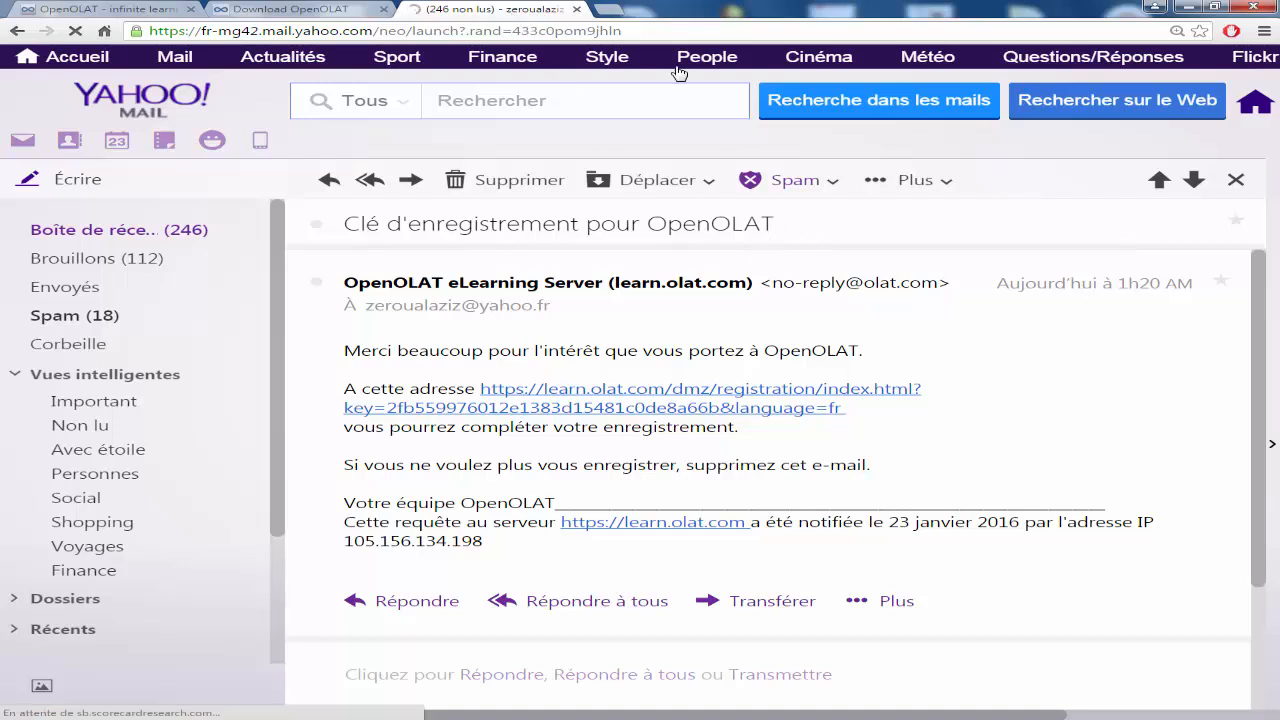
# Step: Follow the registration link in the OpenOLAT key e-mail to the learn.olat.com login page
pyautogui.click(706, 399)
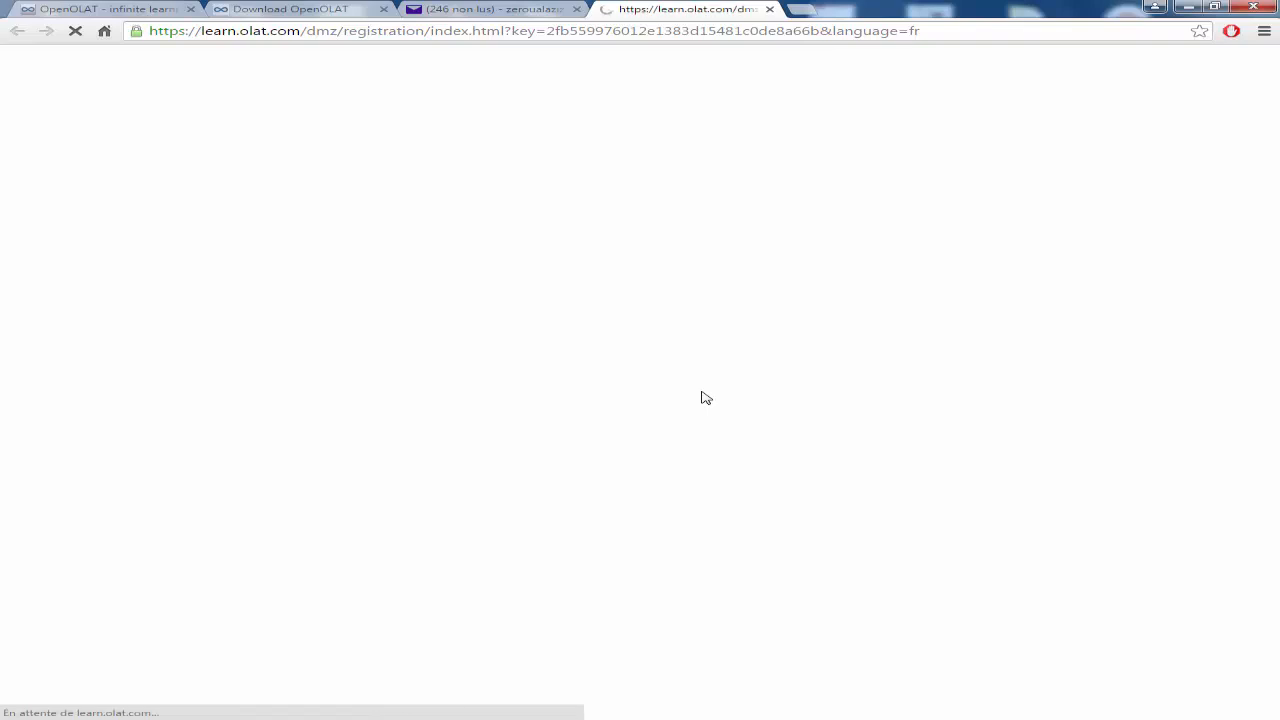
pyautogui.scroll(-1, 966, 274)
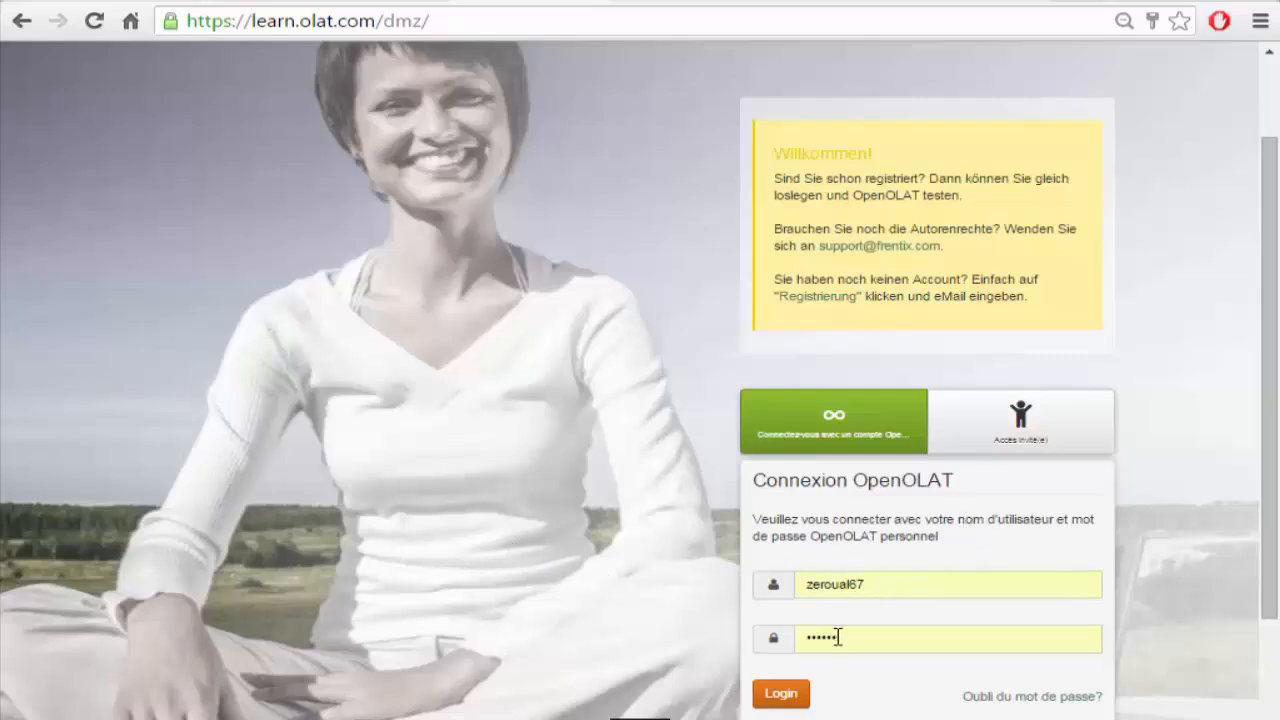
# Step: Log in, choose the start page over restoring the session, and open the personal tools panel
pyautogui.click(781, 697)
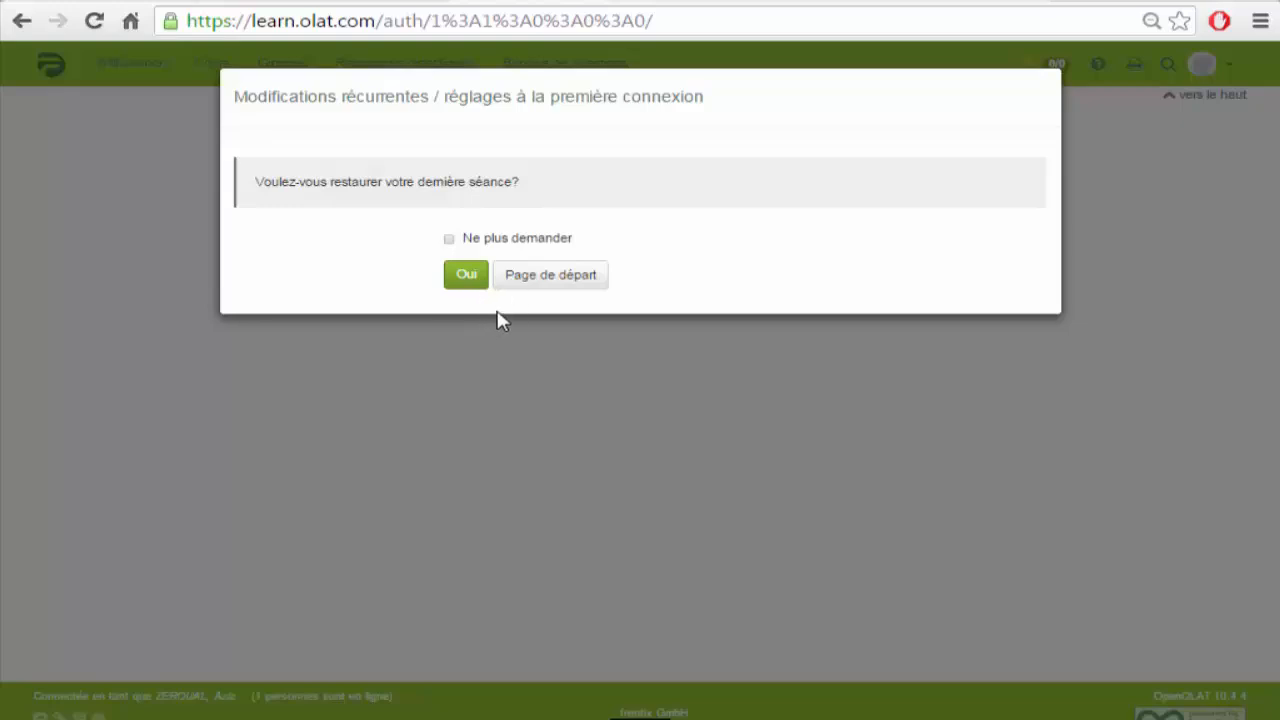
pyautogui.click(547, 283)
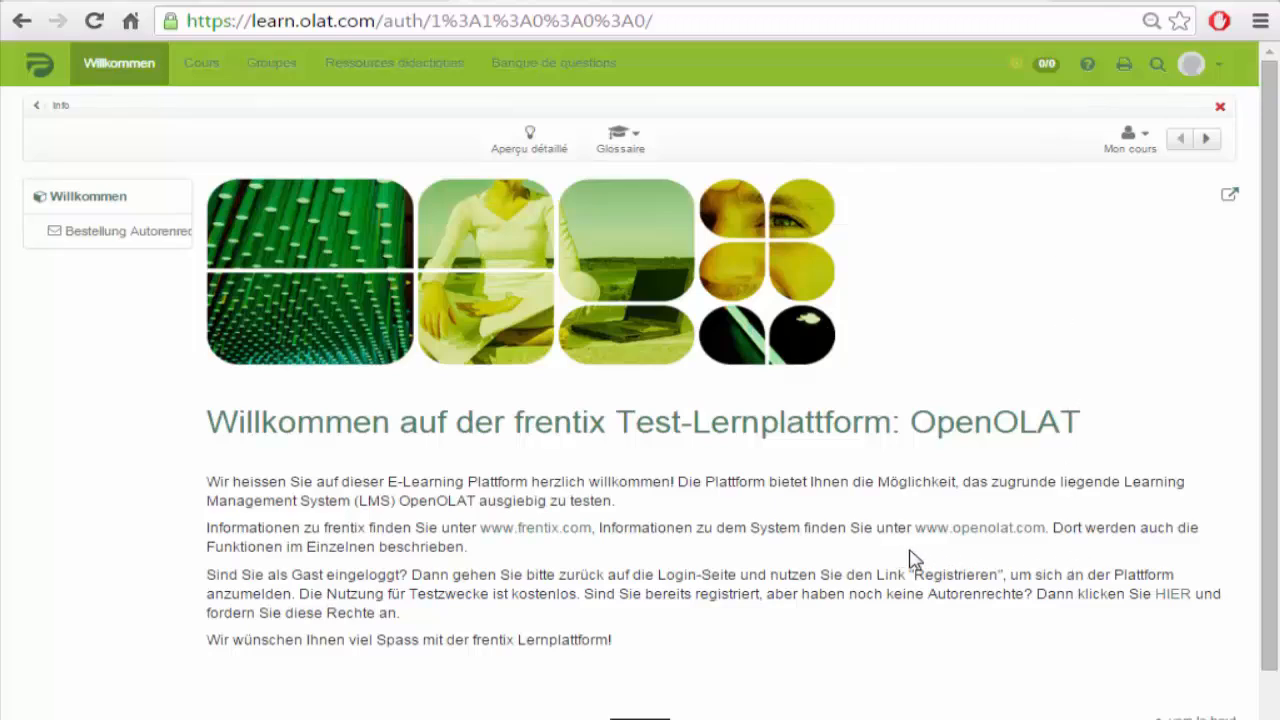
pyautogui.moveTo(835, 528); pyautogui.dragTo(352, 532)
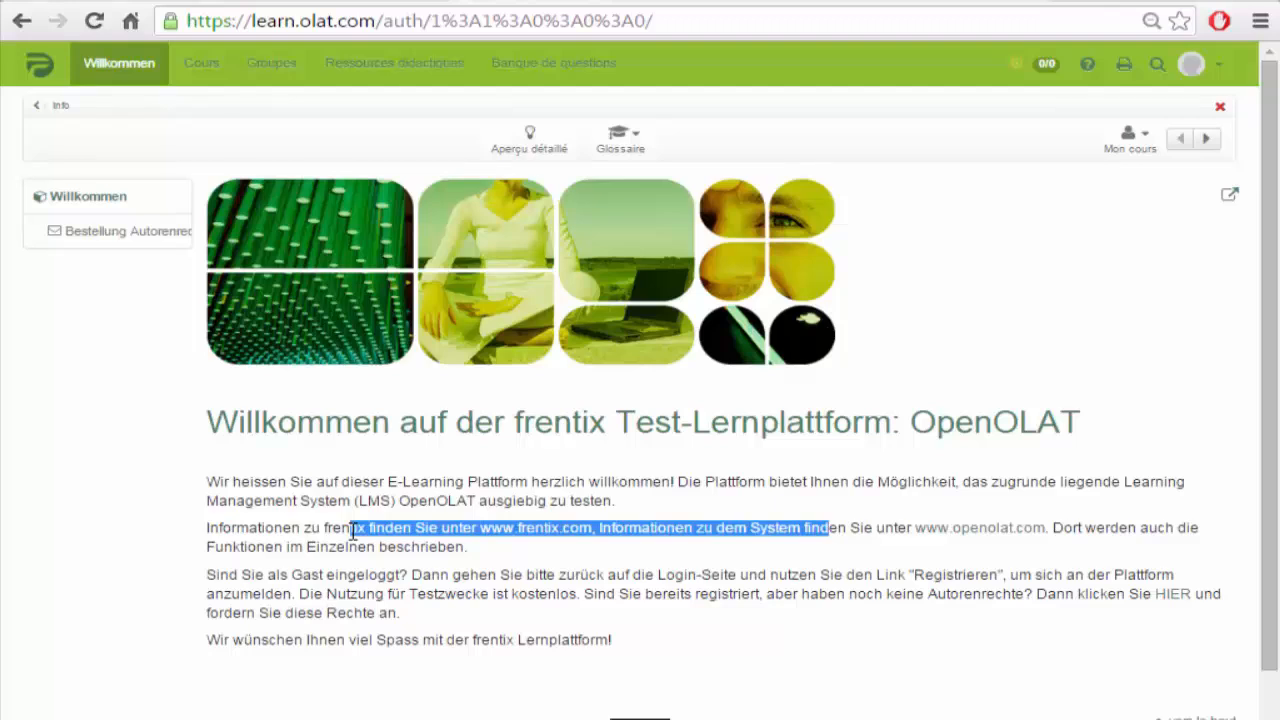
pyautogui.click(970, 279)
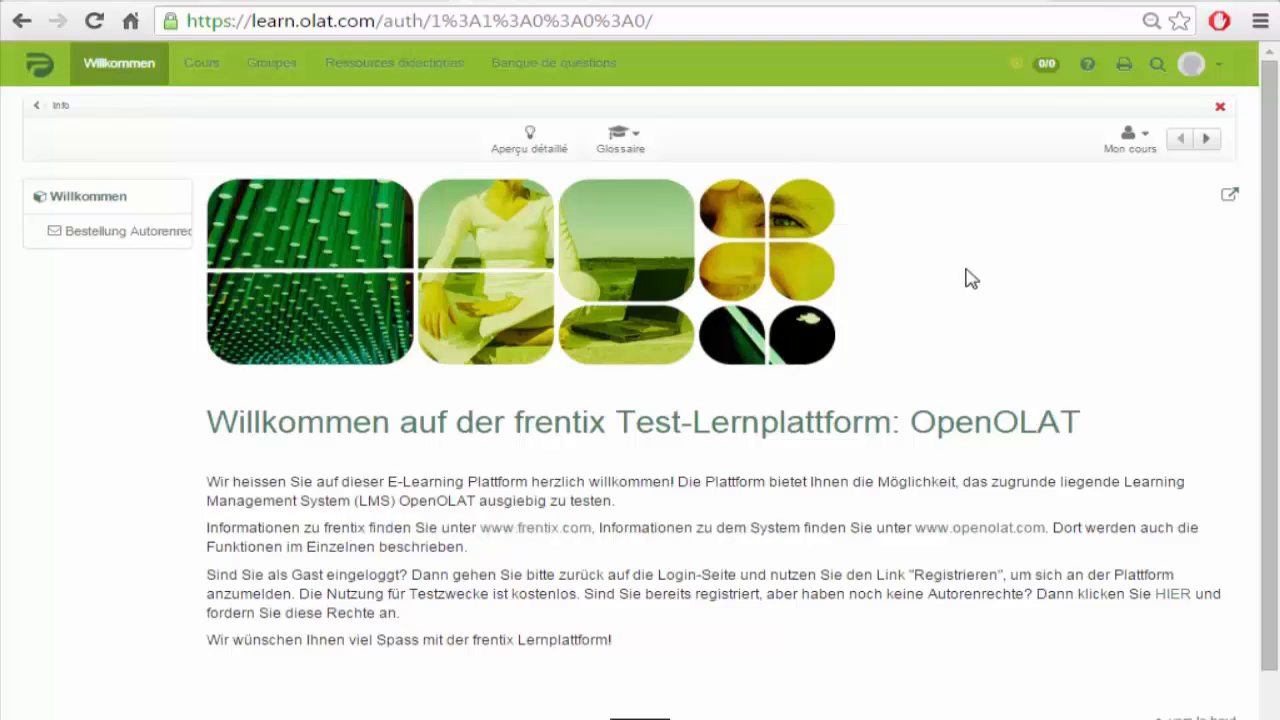
pyautogui.click(1212, 68)
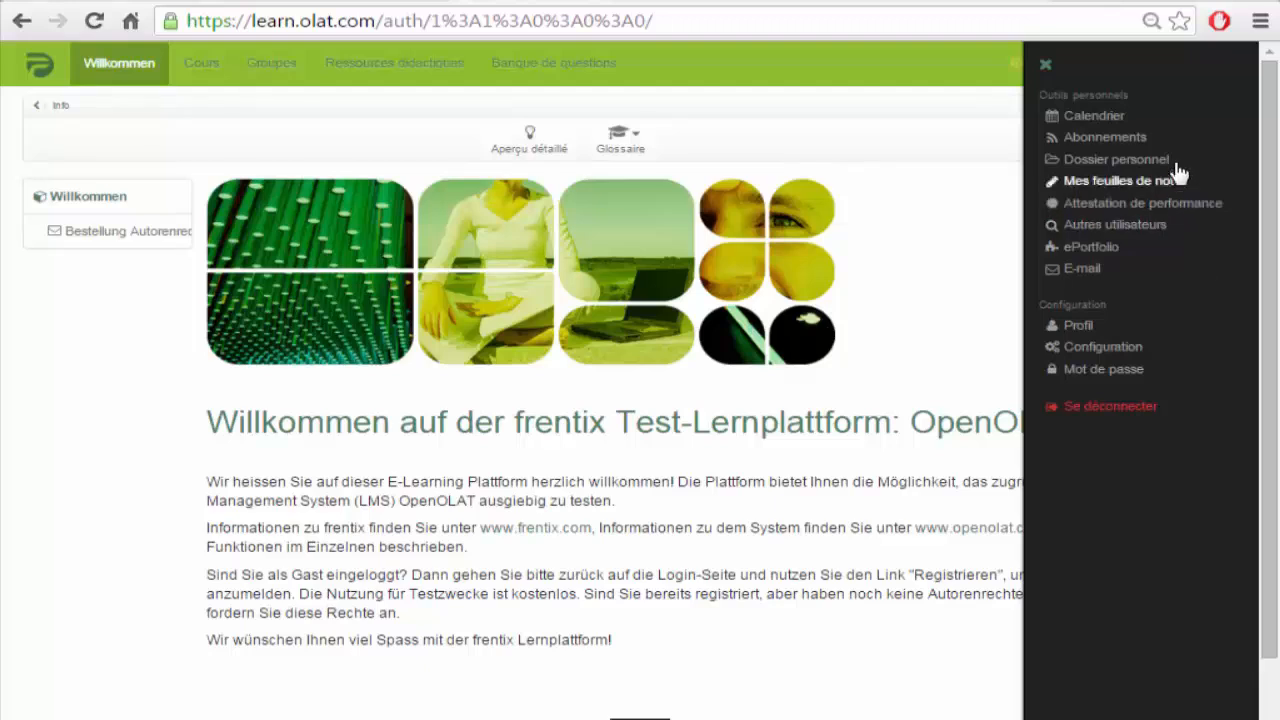
# Step: View the January 2016 personal calendar, then open the personal folder
pyautogui.click(1104, 118)
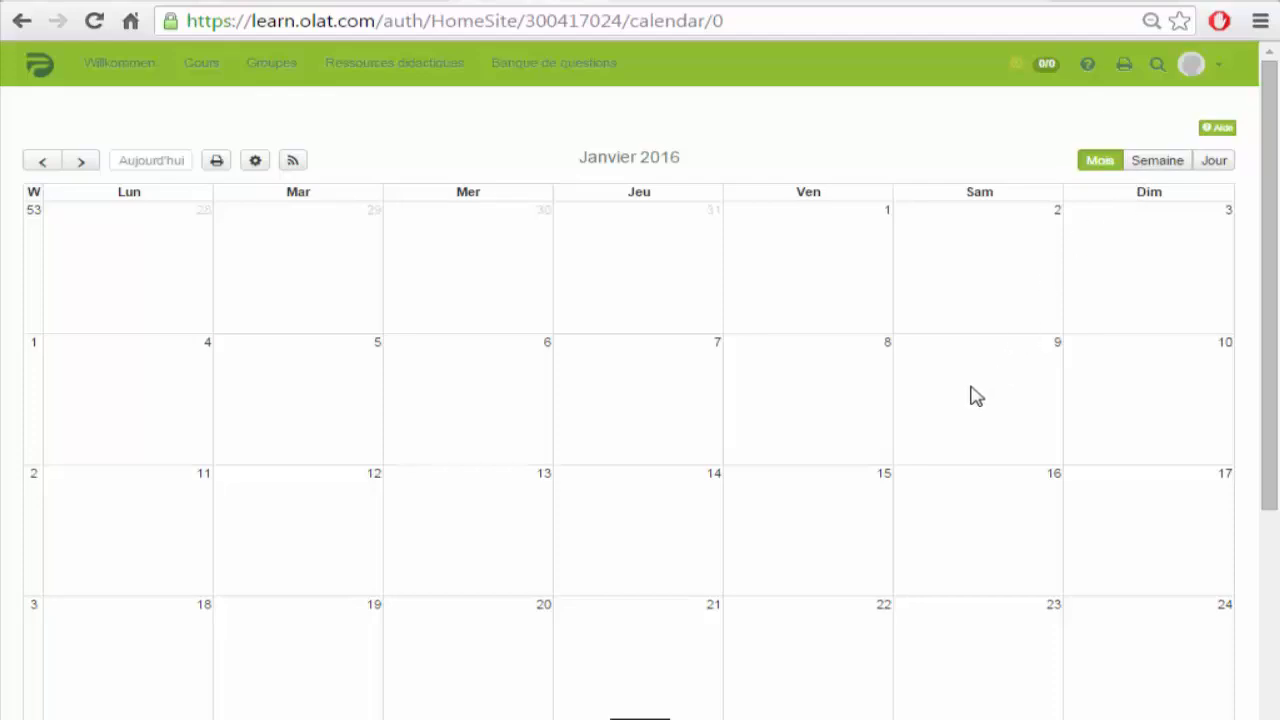
pyautogui.click(1217, 76)
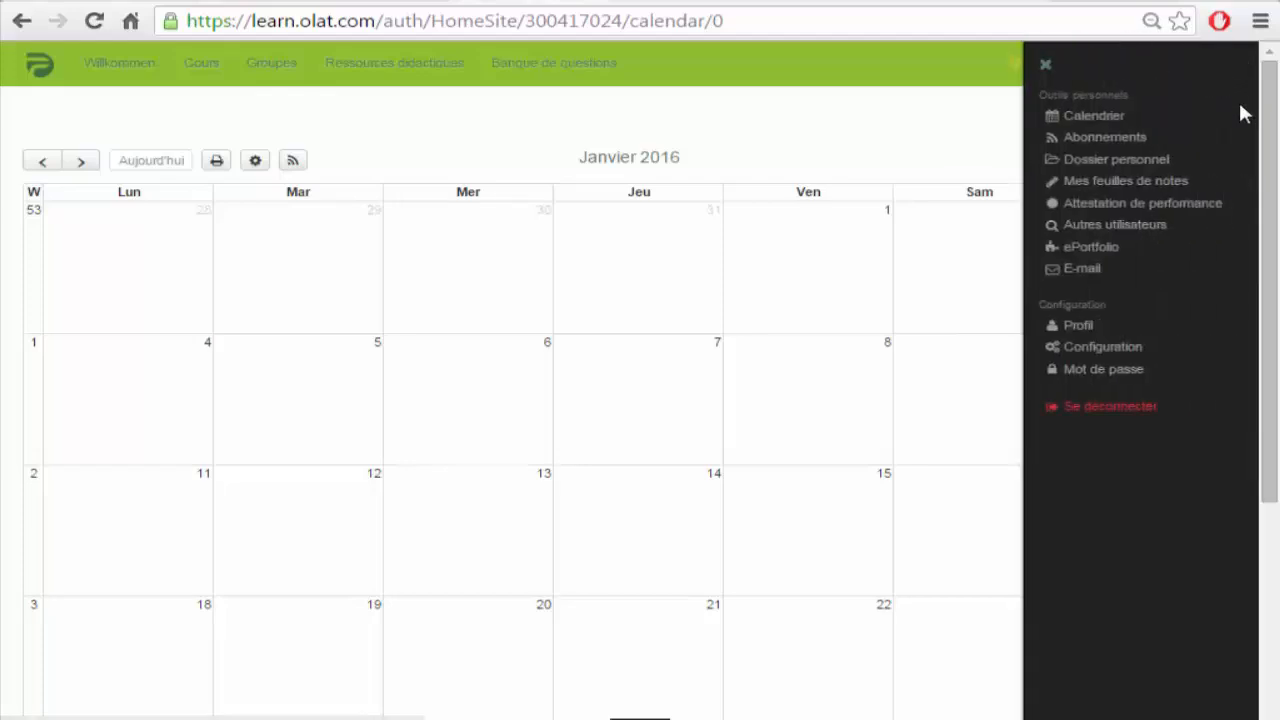
pyautogui.click(1116, 166)
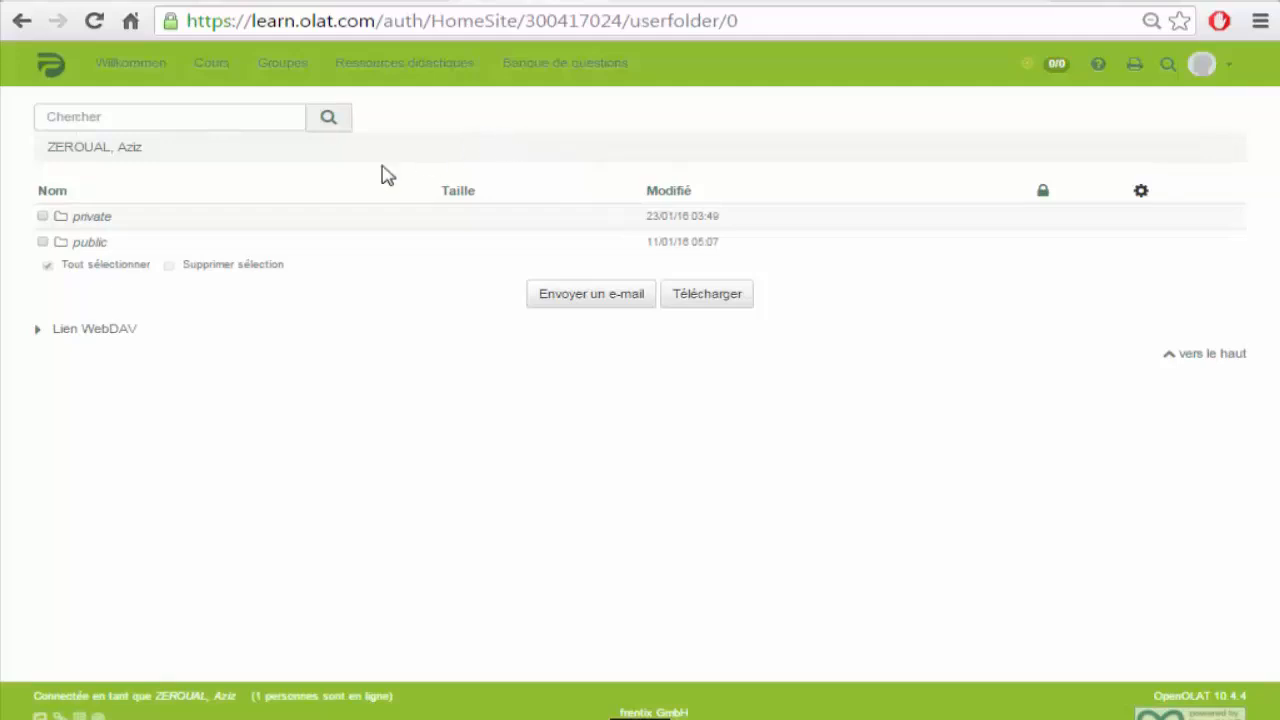
# Step: Open the private folder holding 'test de cours', then reopen the personal tools panel
pyautogui.click(88, 217)
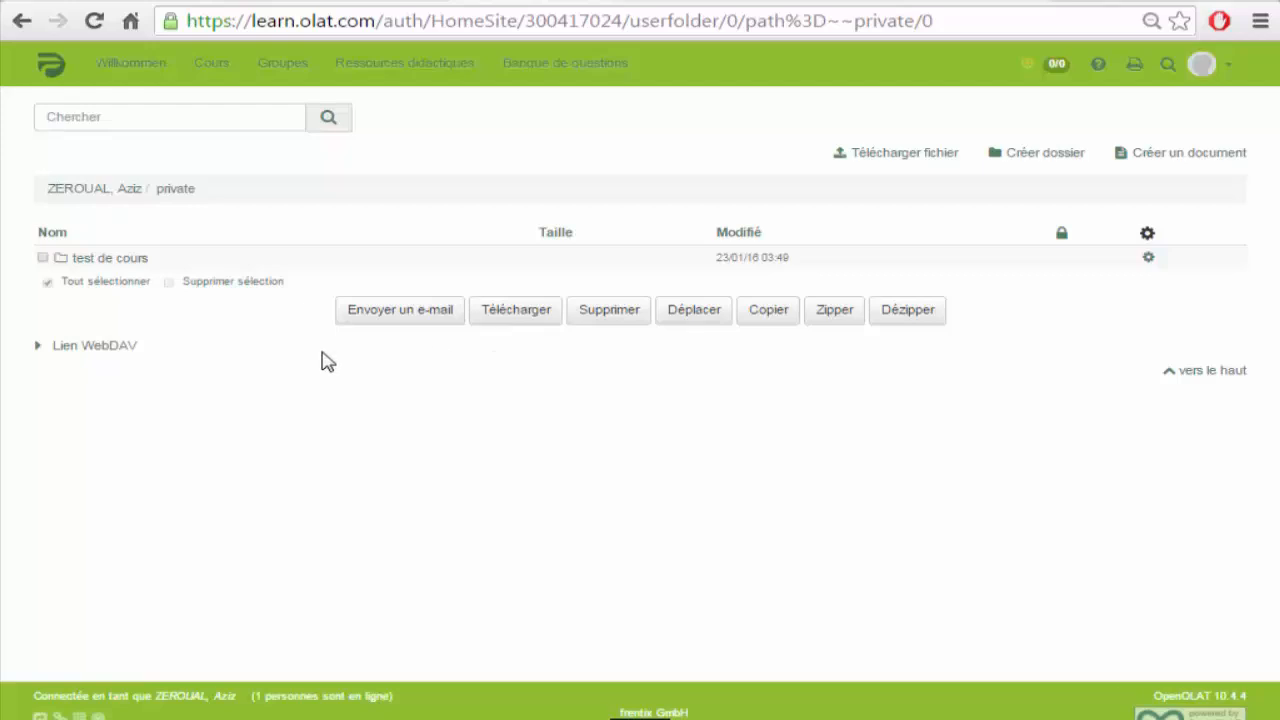
pyautogui.click(1224, 68)
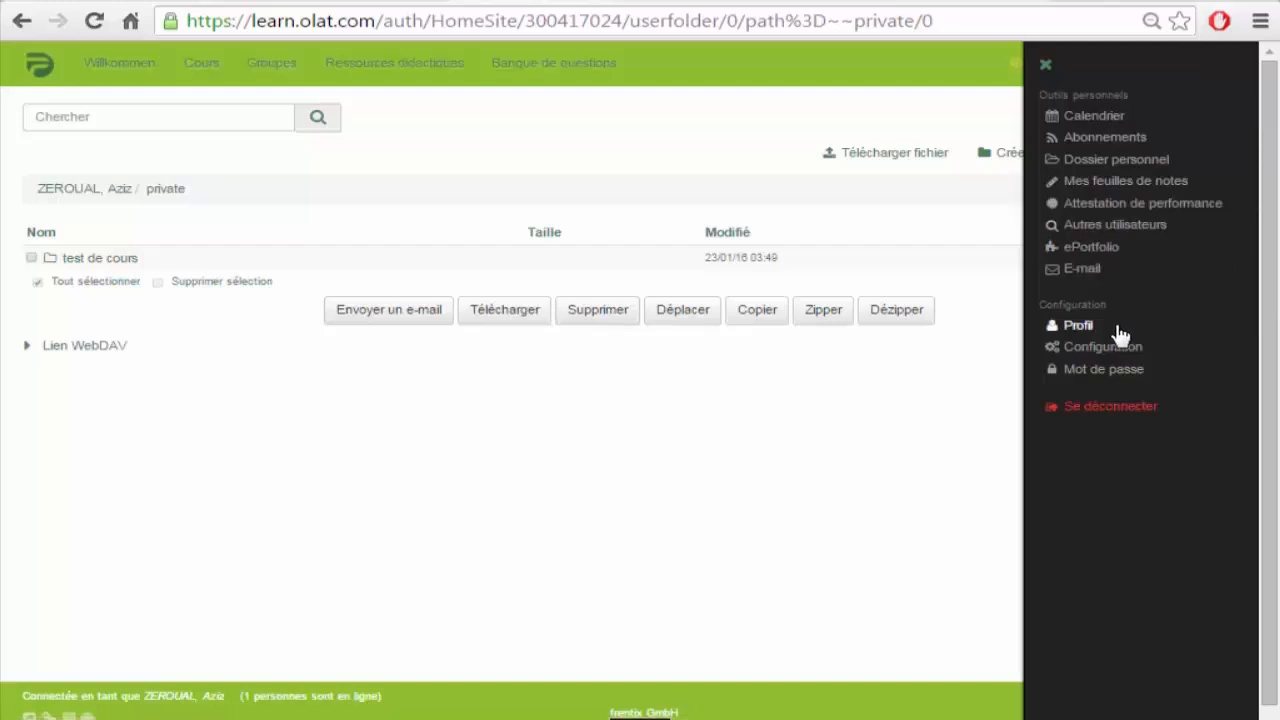
# Step: Open the profile, visit the birth-date picker and Skype ID field, then jump back to the top
pyautogui.click(1082, 328)
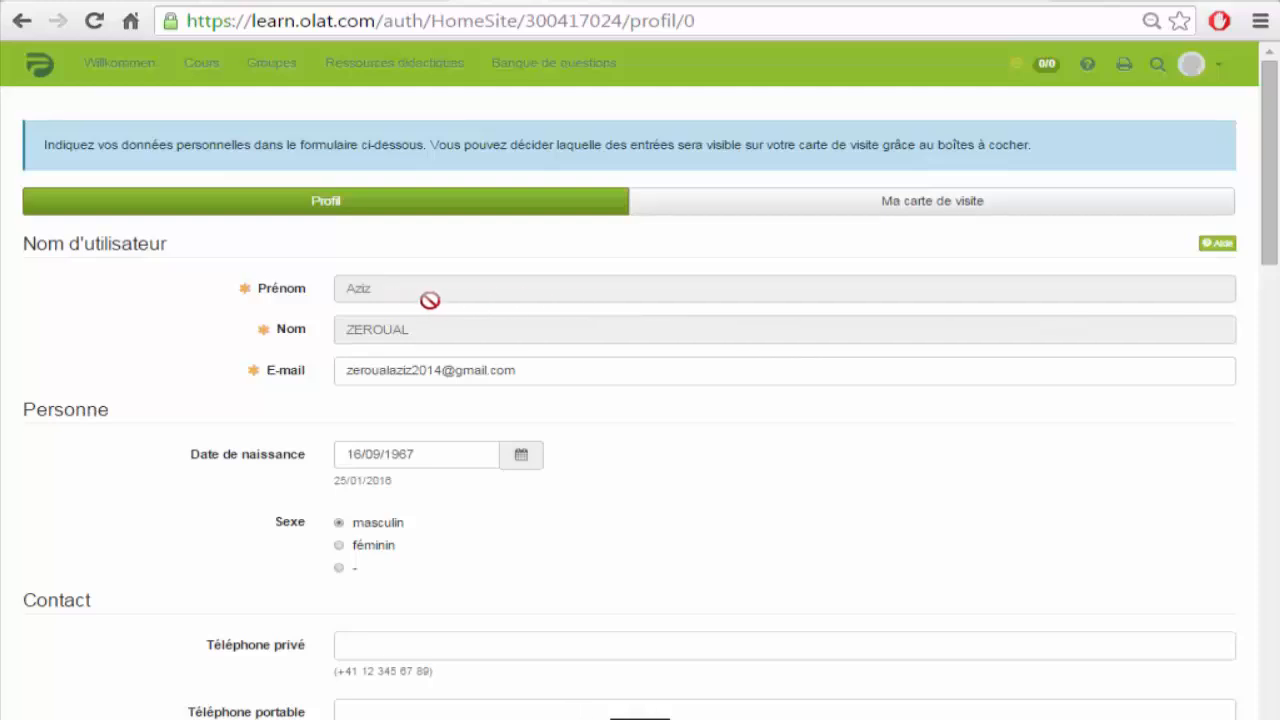
pyautogui.click(411, 448)
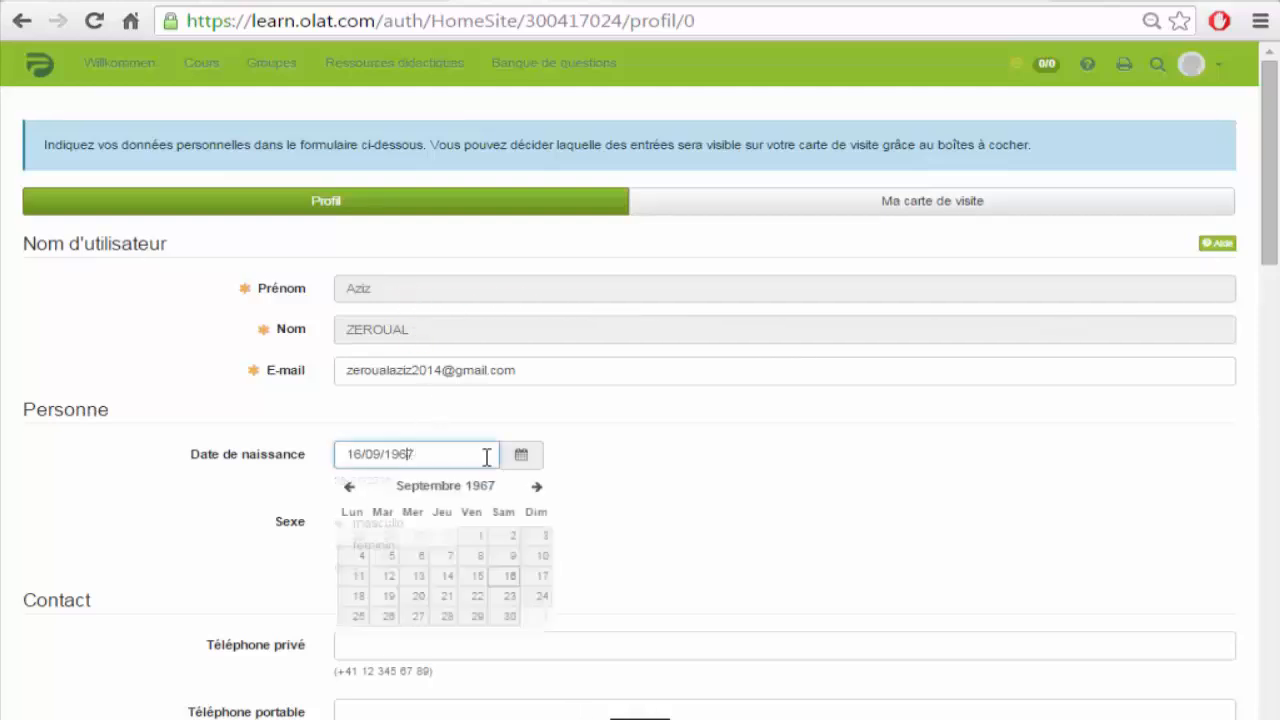
pyautogui.scroll(-3, 815, 445)
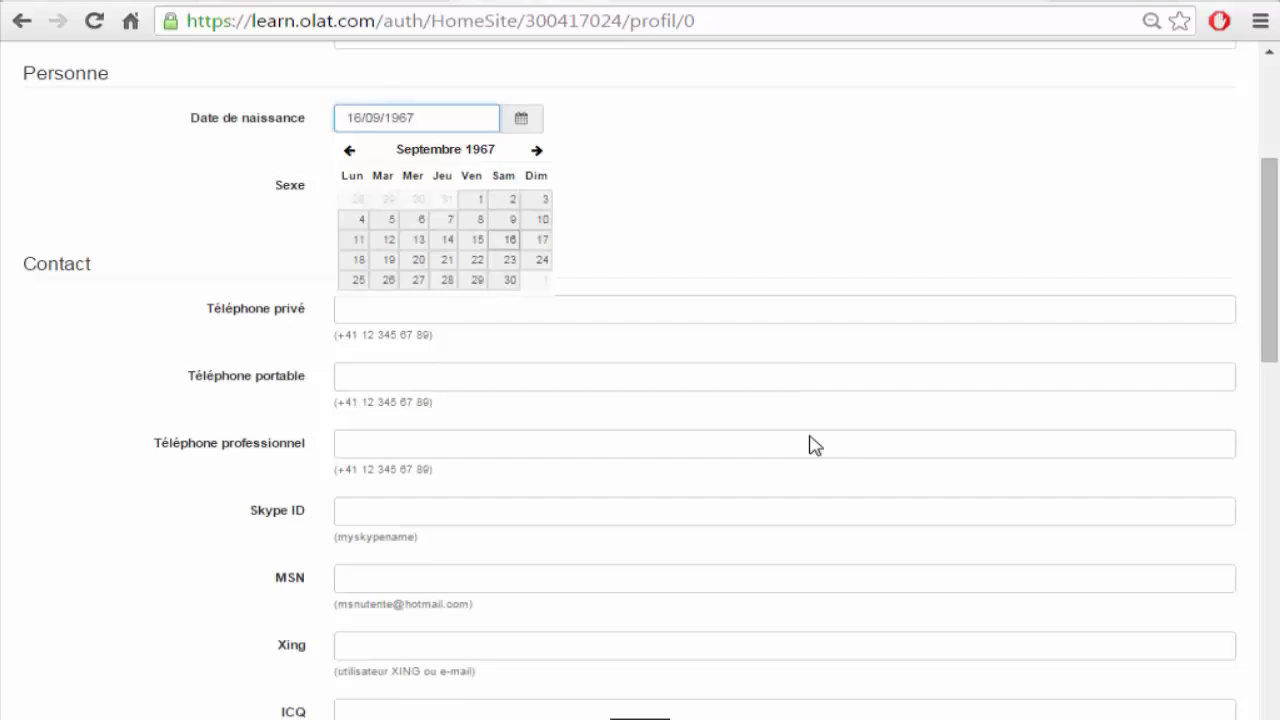
pyautogui.scroll(-1, 815, 445)
pyautogui.click(451, 399)
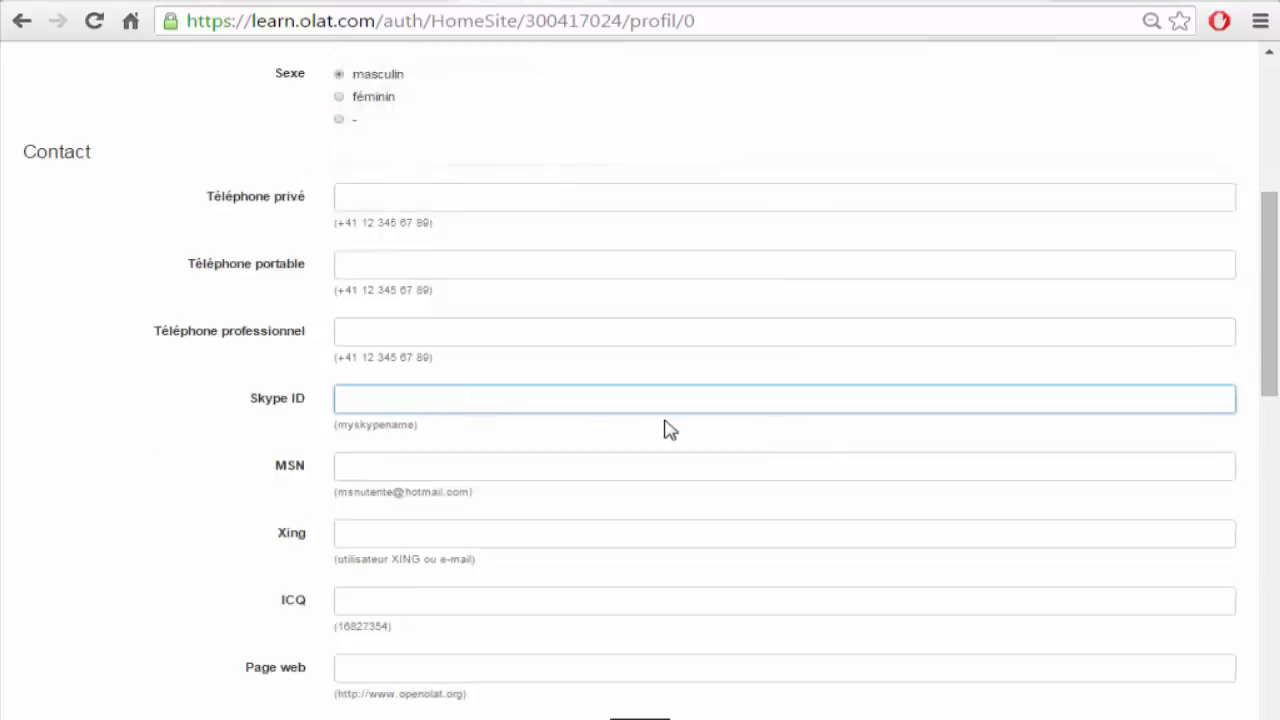
pyautogui.scroll(-5, 667, 425)
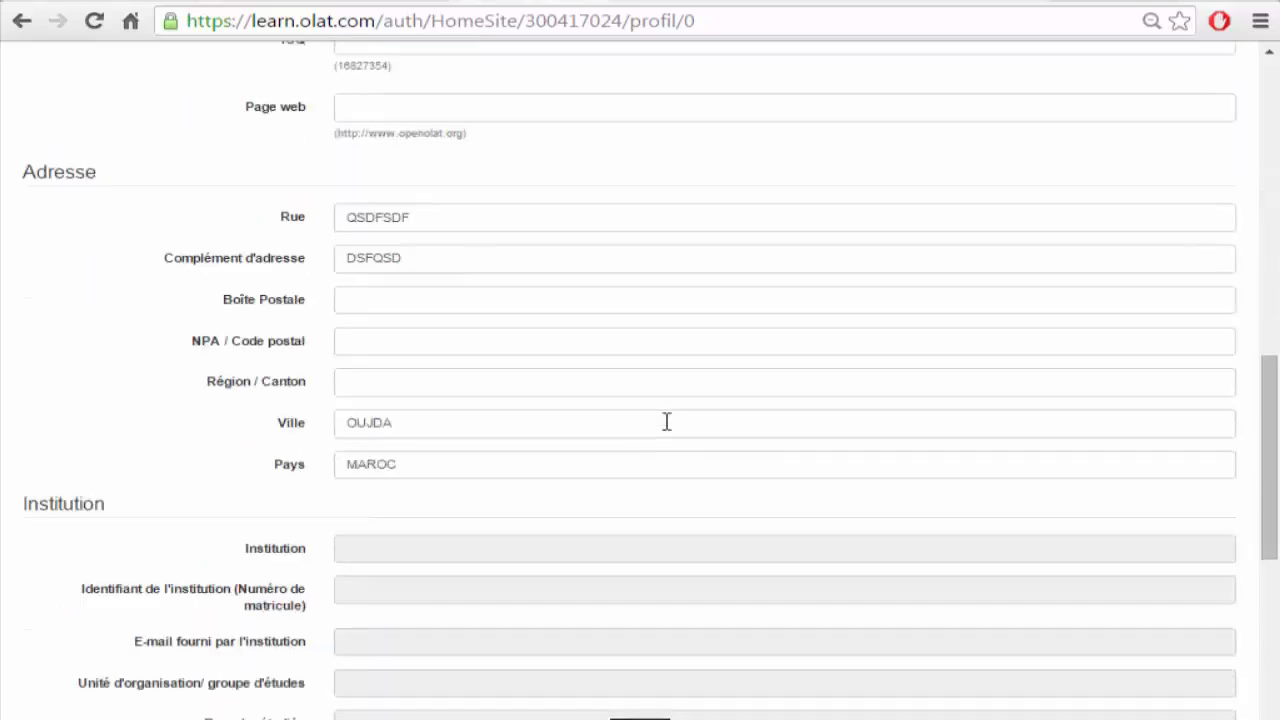
pyautogui.scroll(-5, 667, 422)
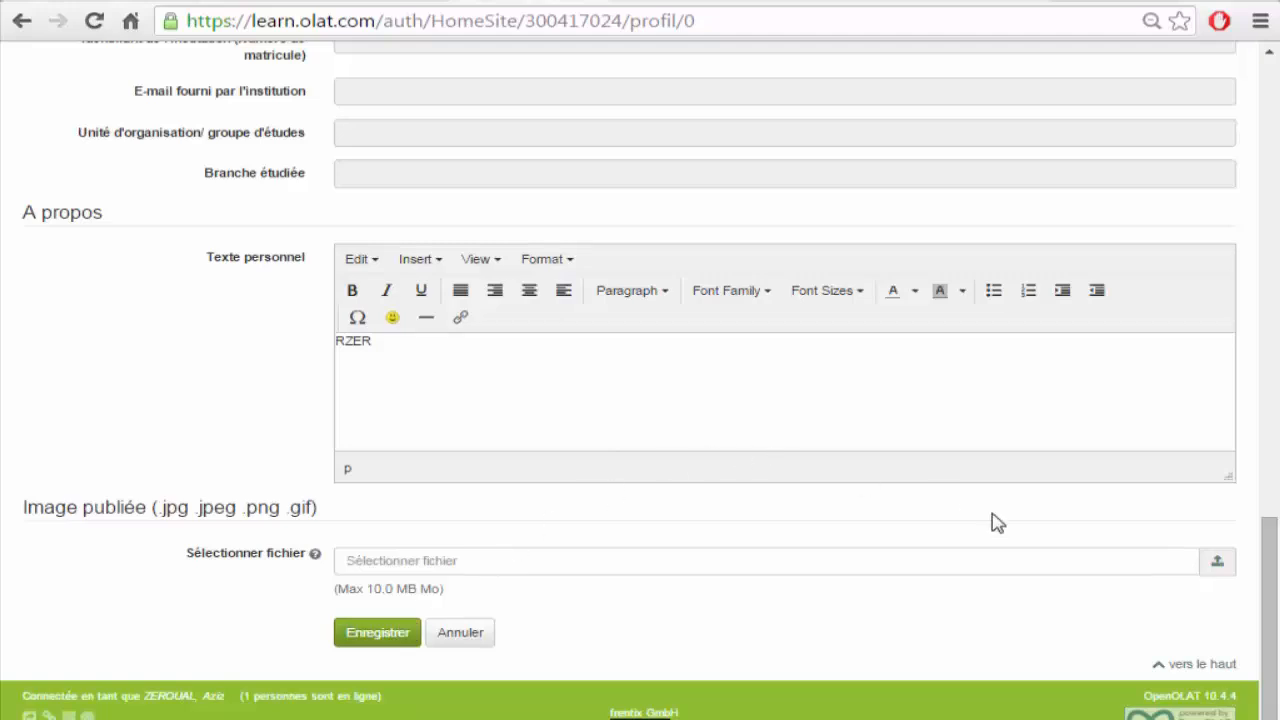
pyautogui.click(1181, 666)
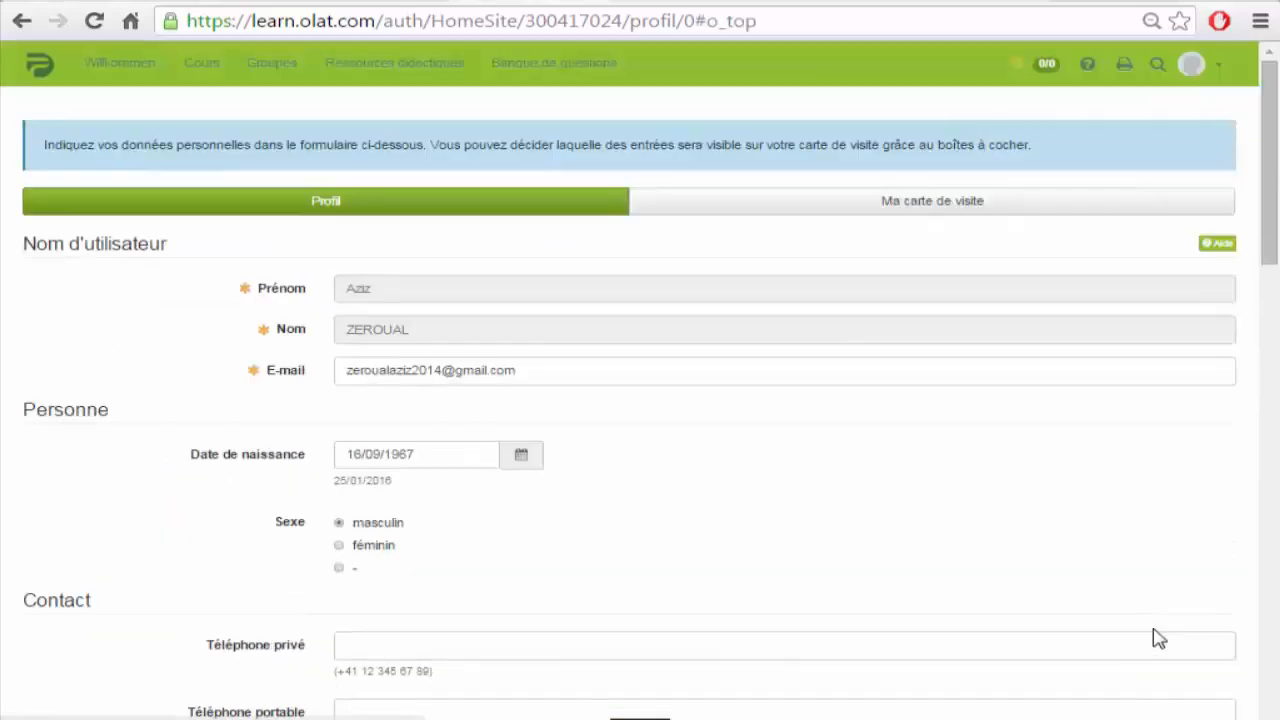
# Step: Mark Boîte Postale as visible on the business card, then bring up the personal tools panel
pyautogui.click(950, 212)
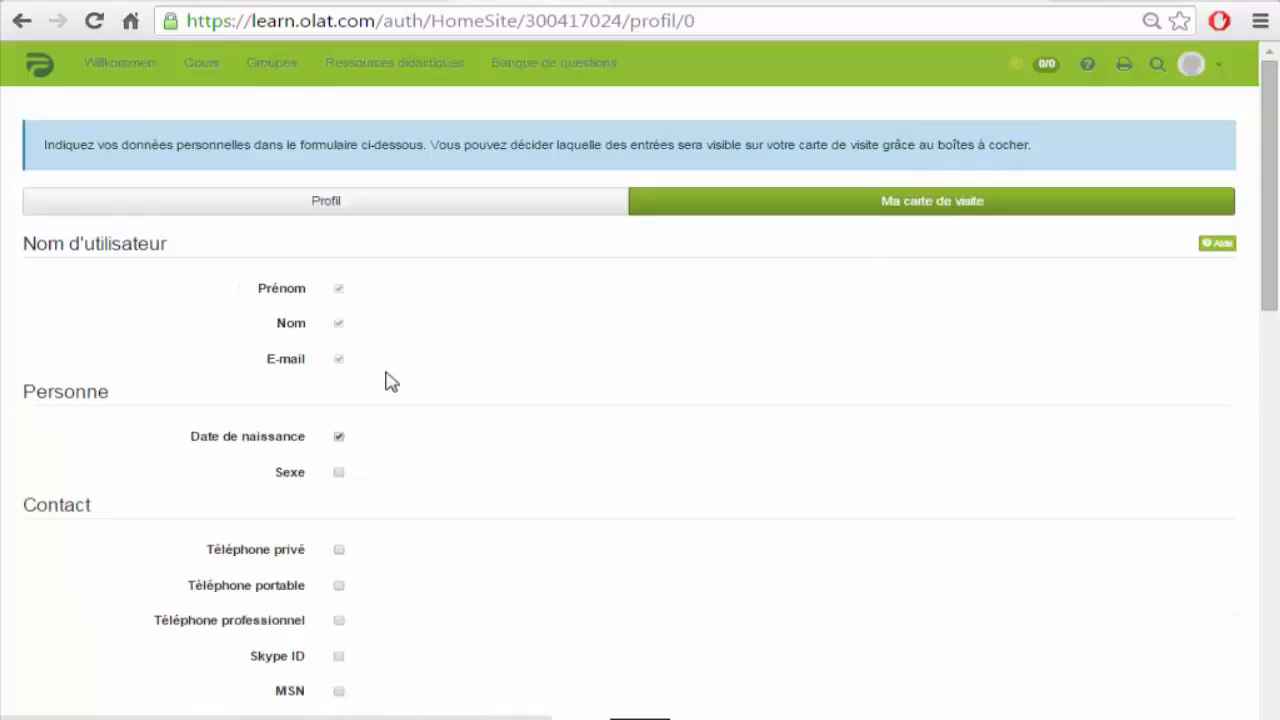
pyautogui.scroll(-6, 545, 460)
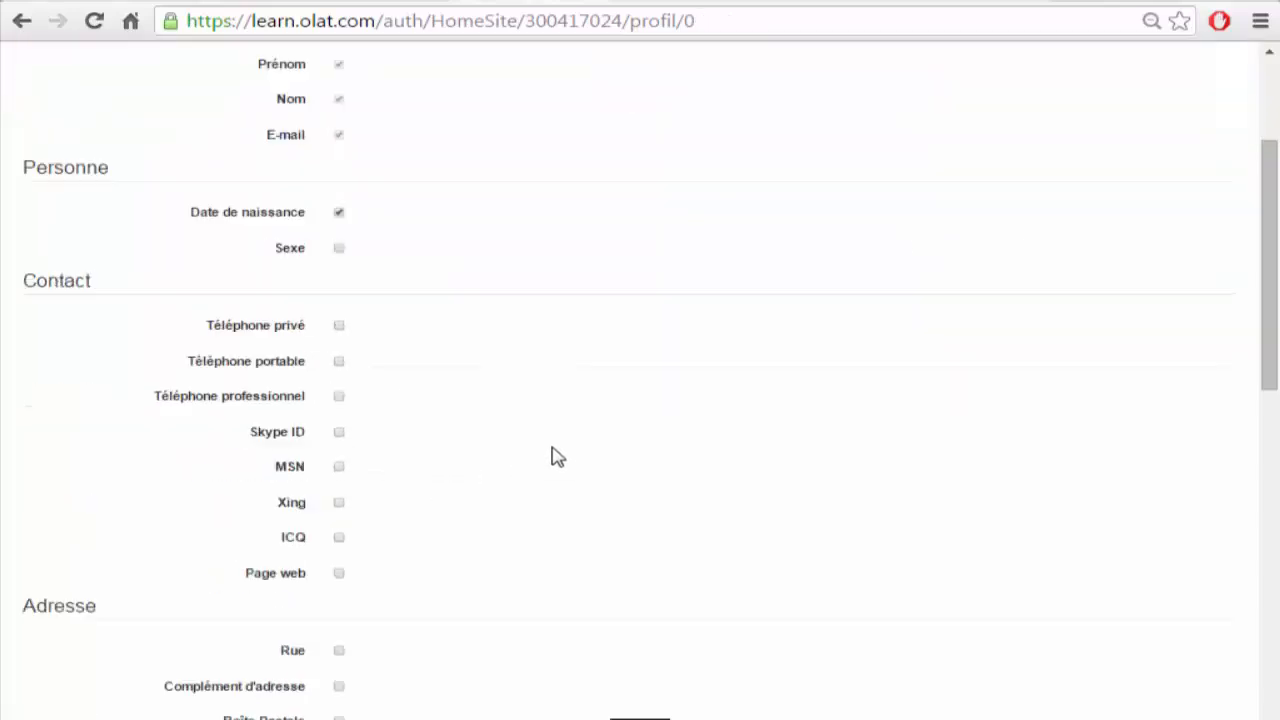
pyautogui.click(338, 385)
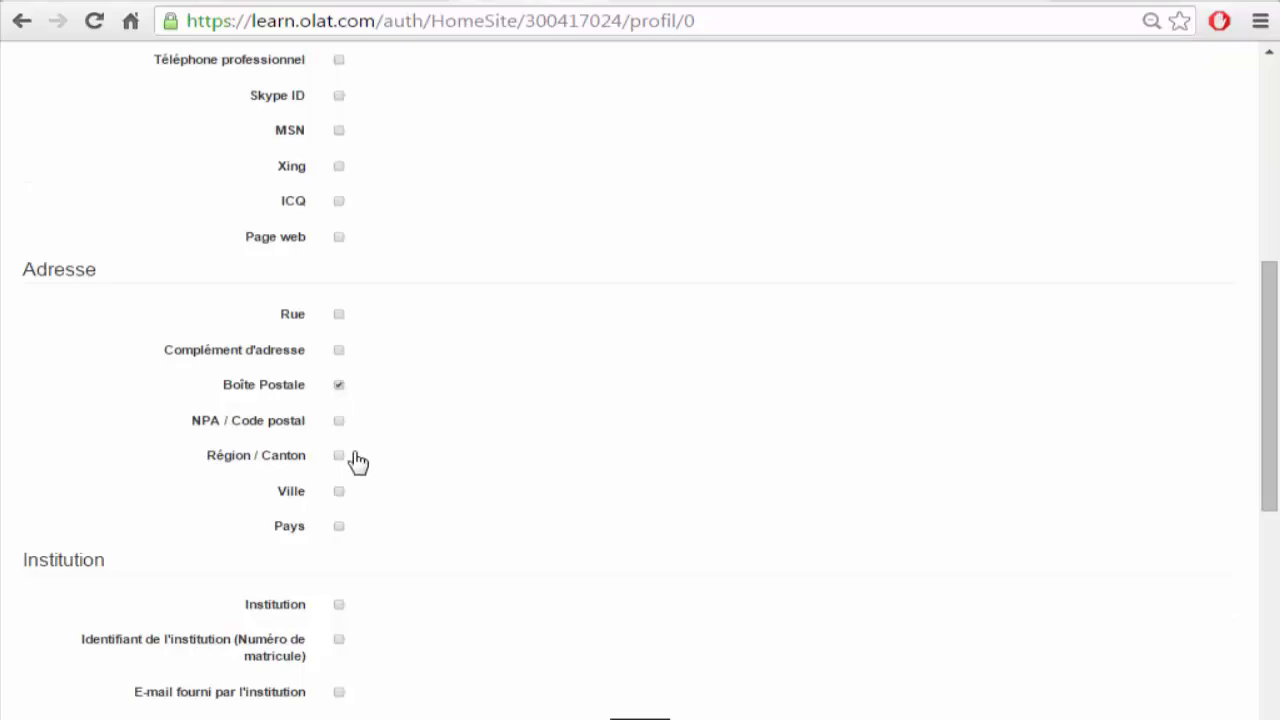
pyautogui.scroll(6, 886, 465)
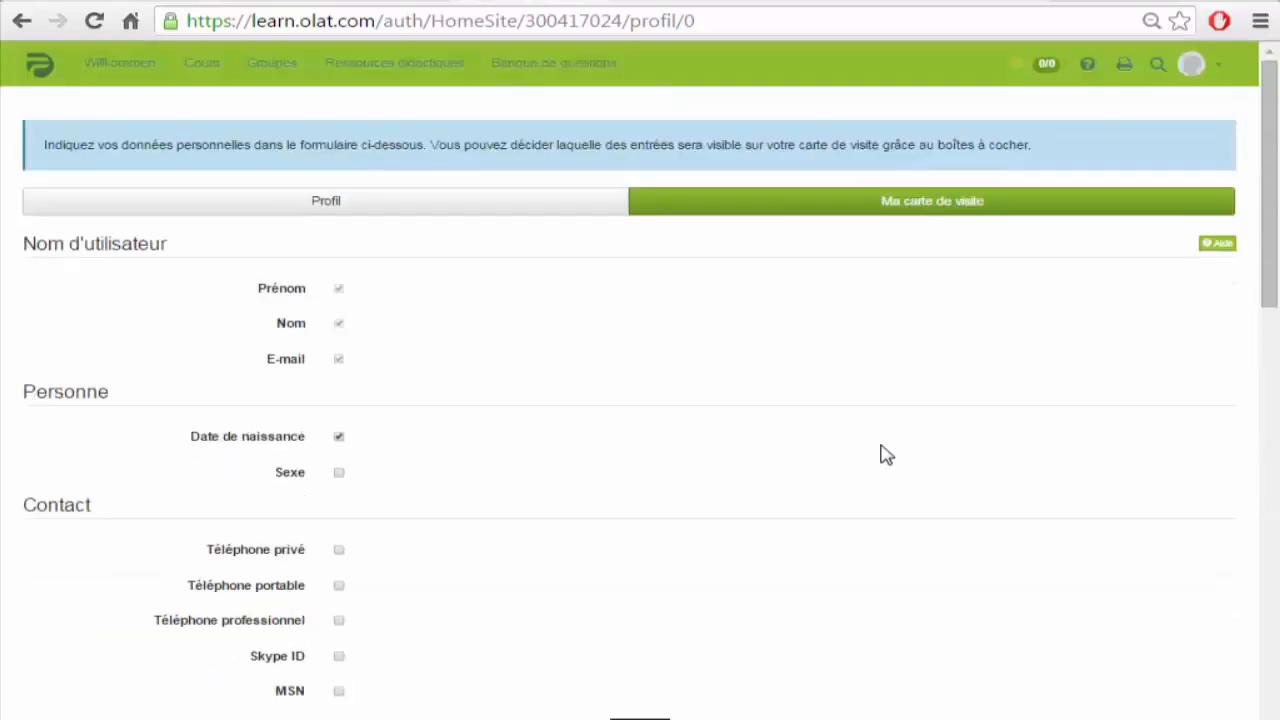
pyautogui.click(1215, 68)
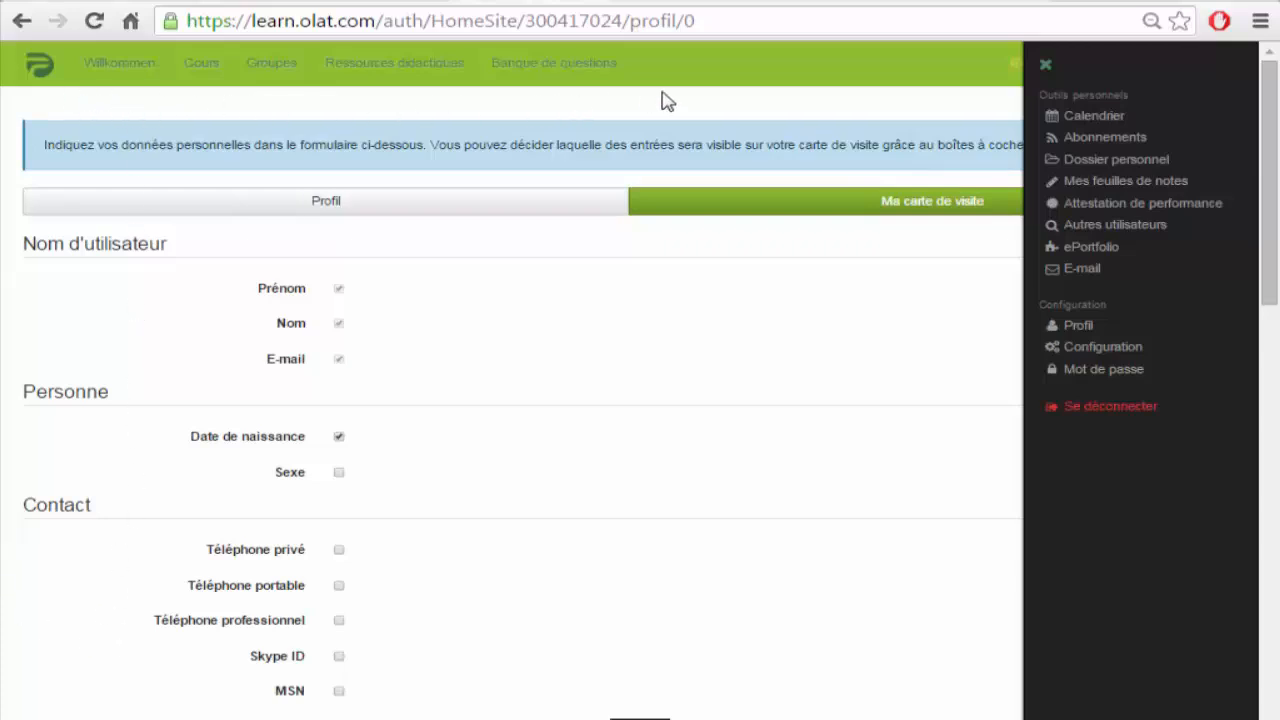
# Step: Launch frentix-Kurs-Template_10 from the catalogue's frentix category
pyautogui.click(199, 66)
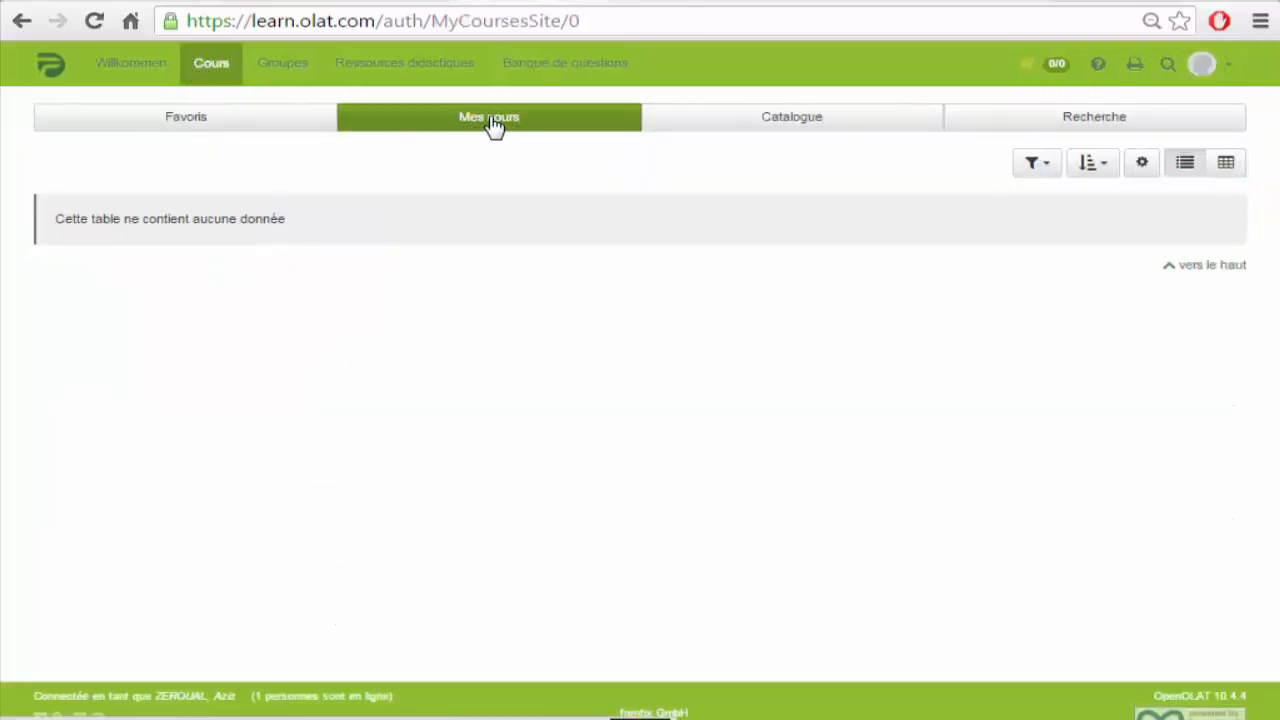
pyautogui.click(791, 123)
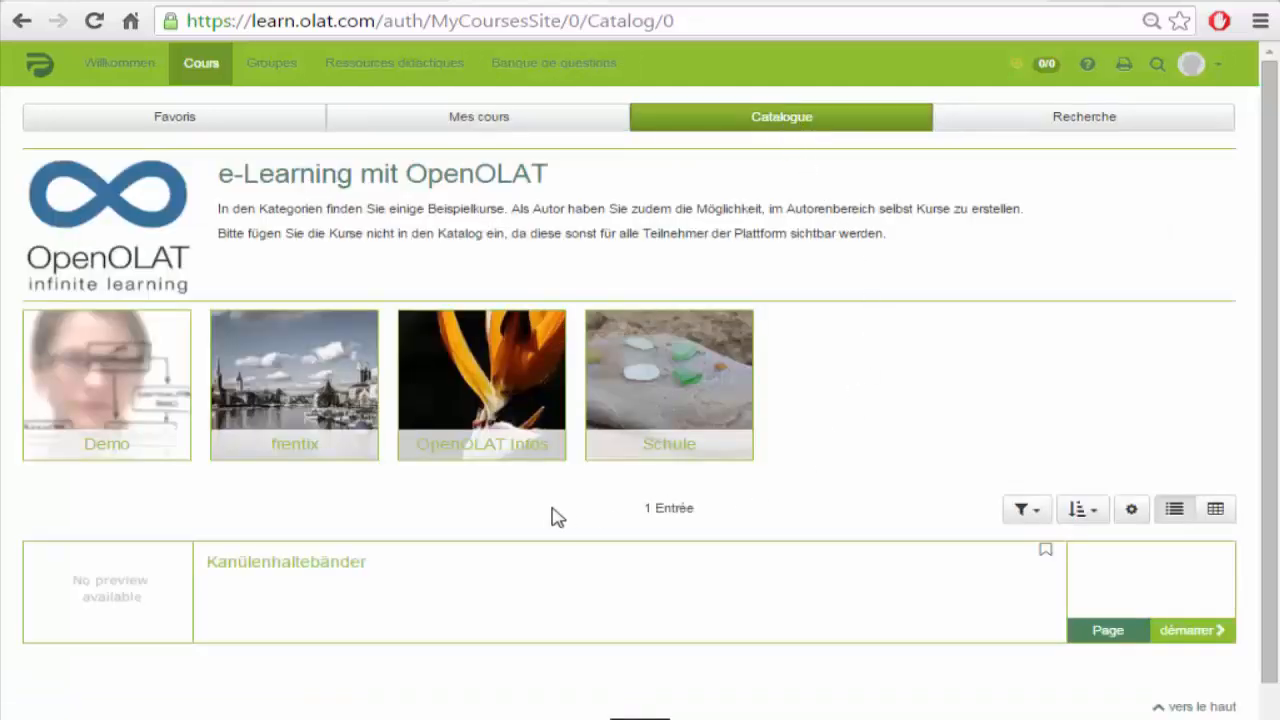
pyautogui.click(296, 392)
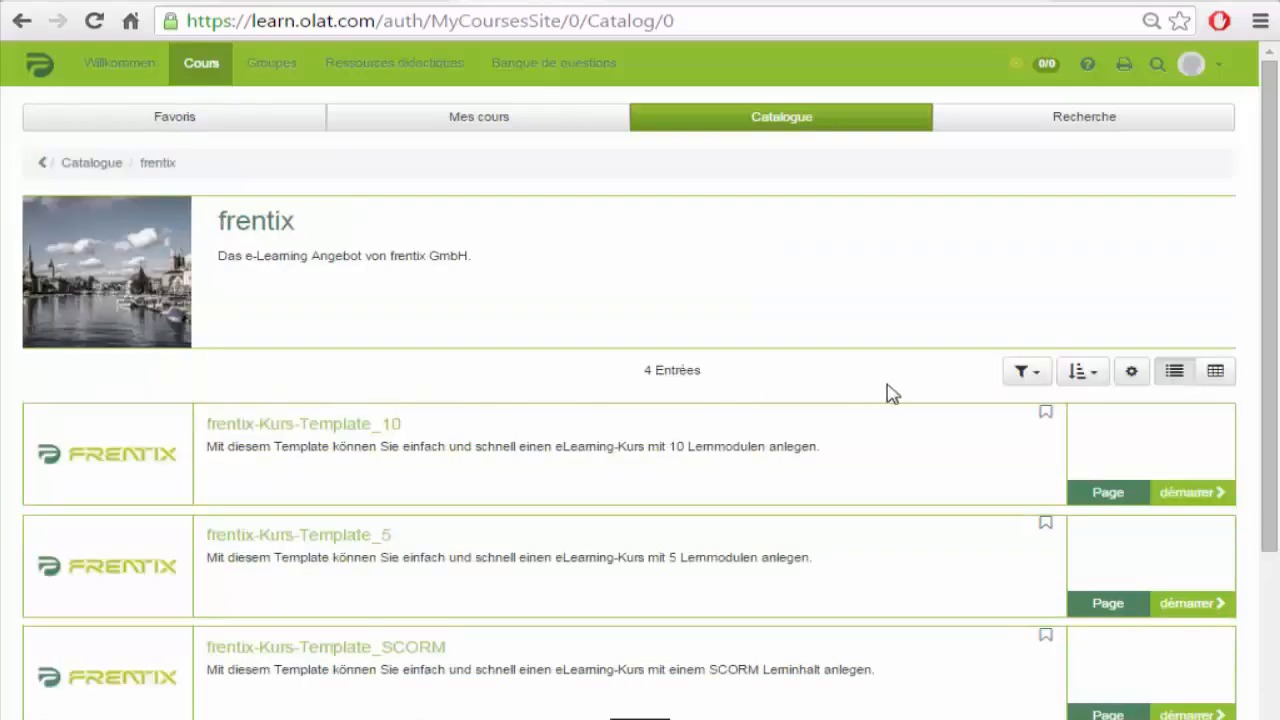
pyautogui.scroll(-3, 895, 420)
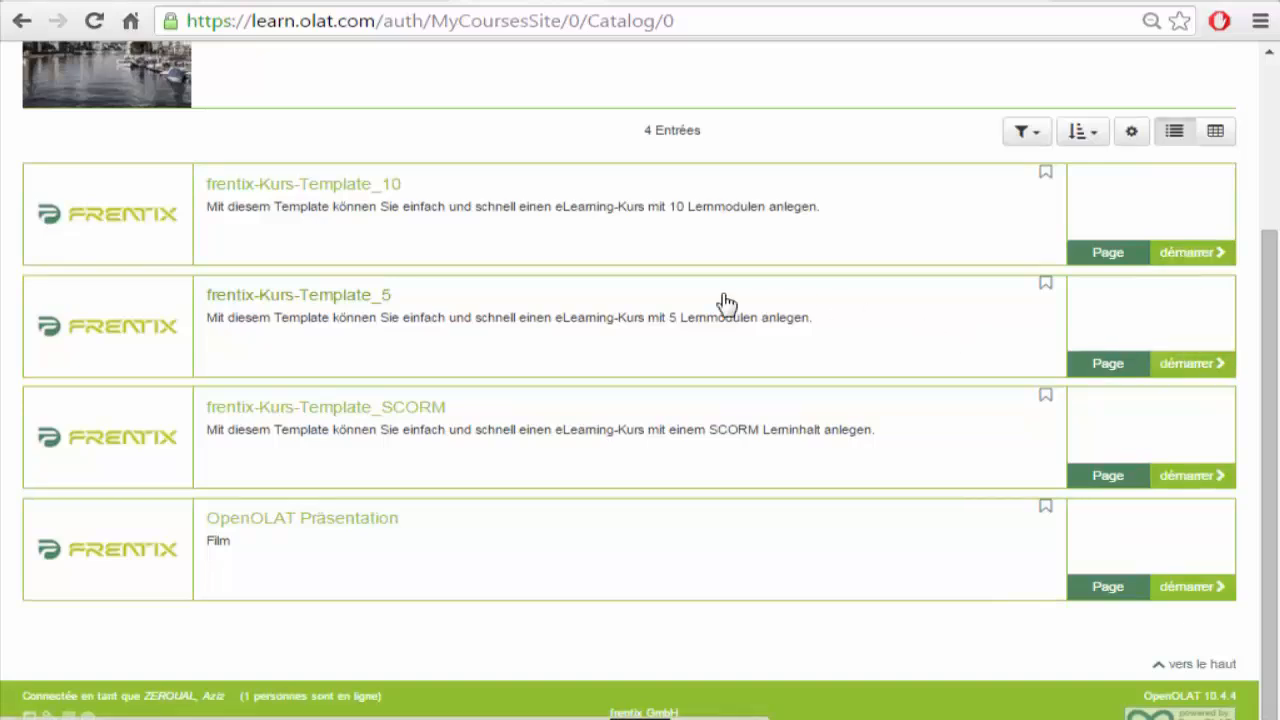
pyautogui.click(1195, 255)
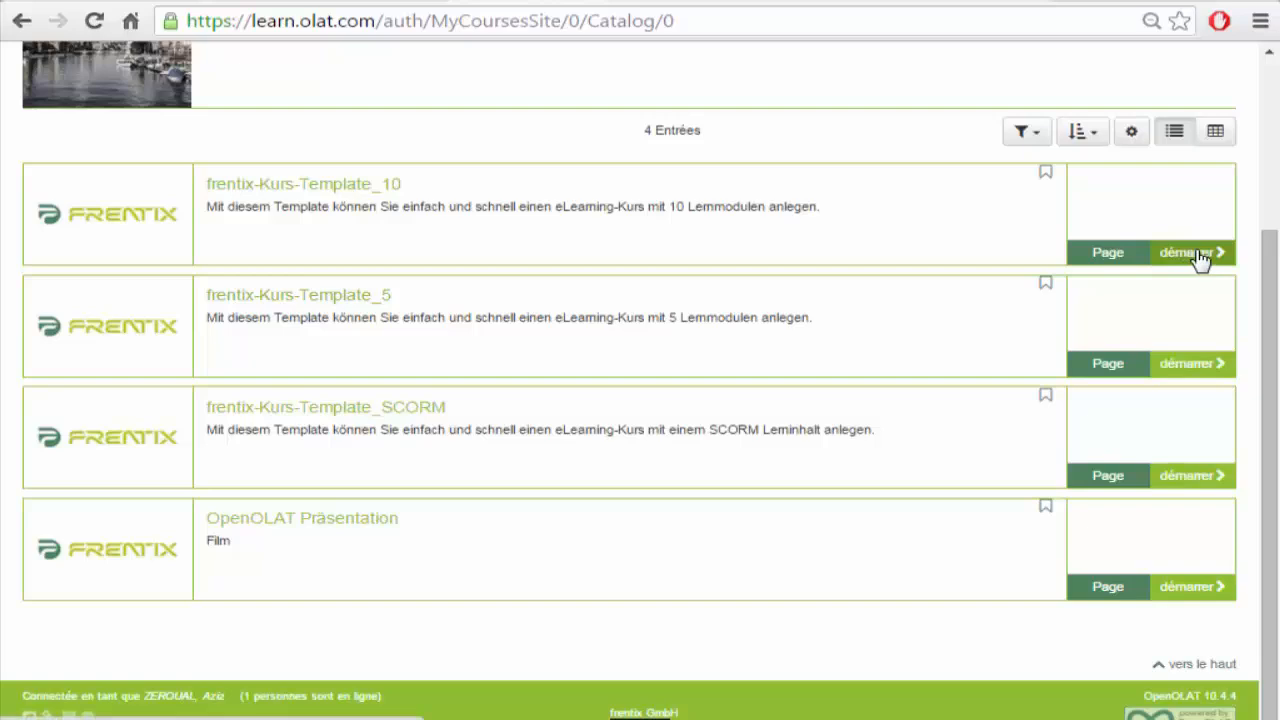
pyautogui.scroll(3, 600, 274)
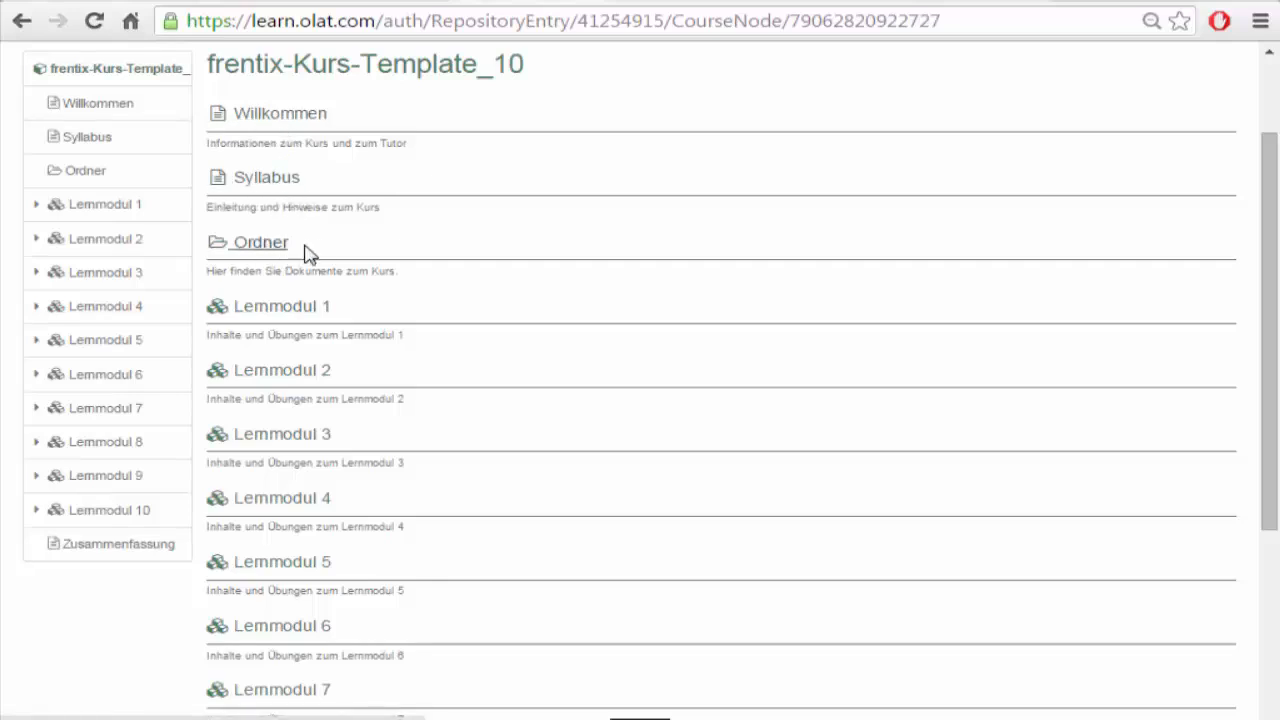
# Step: Browse Lernmodul 2's Lerninhalt 3 page, step back, and return to the Cours catalogue
pyautogui.click(279, 378)
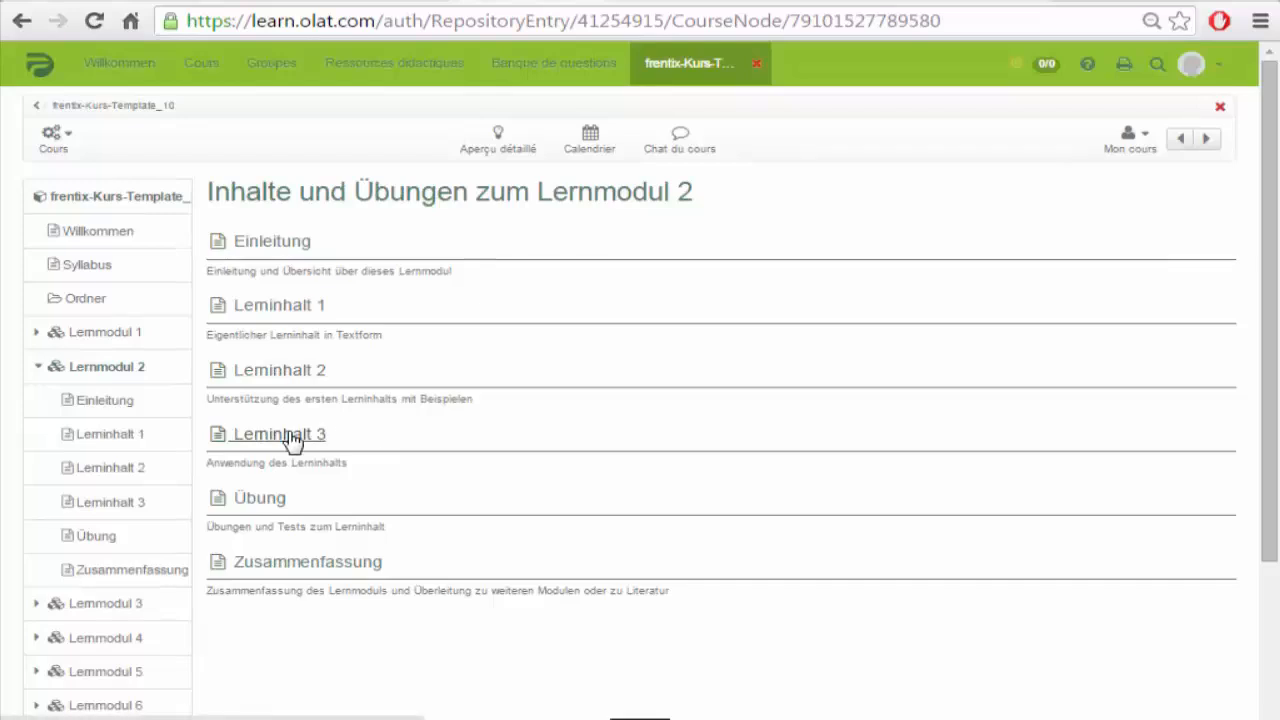
pyautogui.click(291, 438)
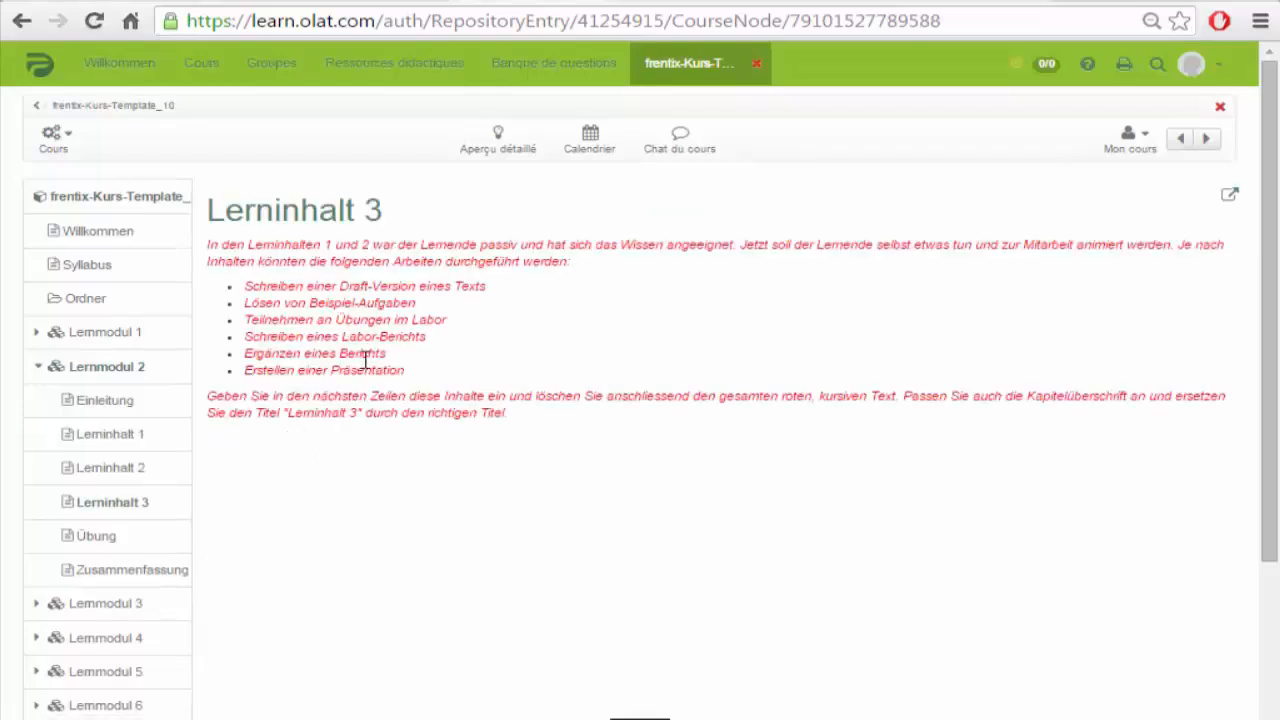
pyautogui.rightClick(22, 28)
pyautogui.click(20, 24)
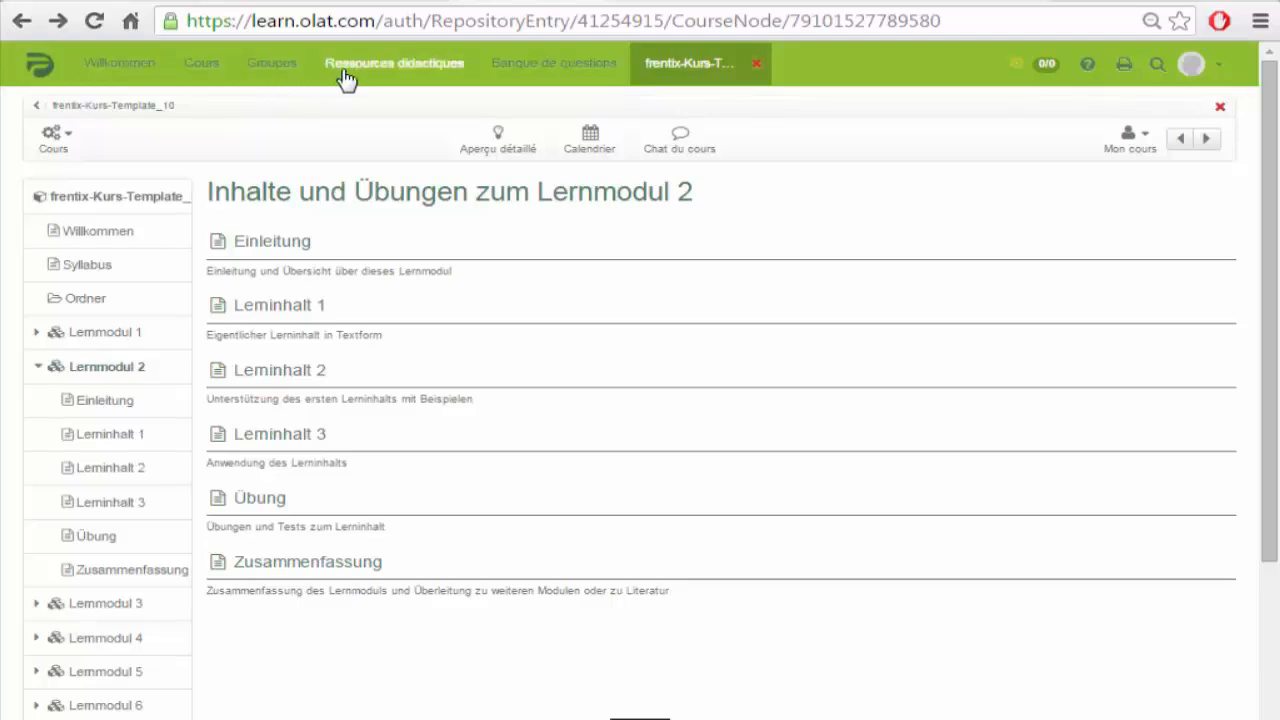
pyautogui.click(205, 70)
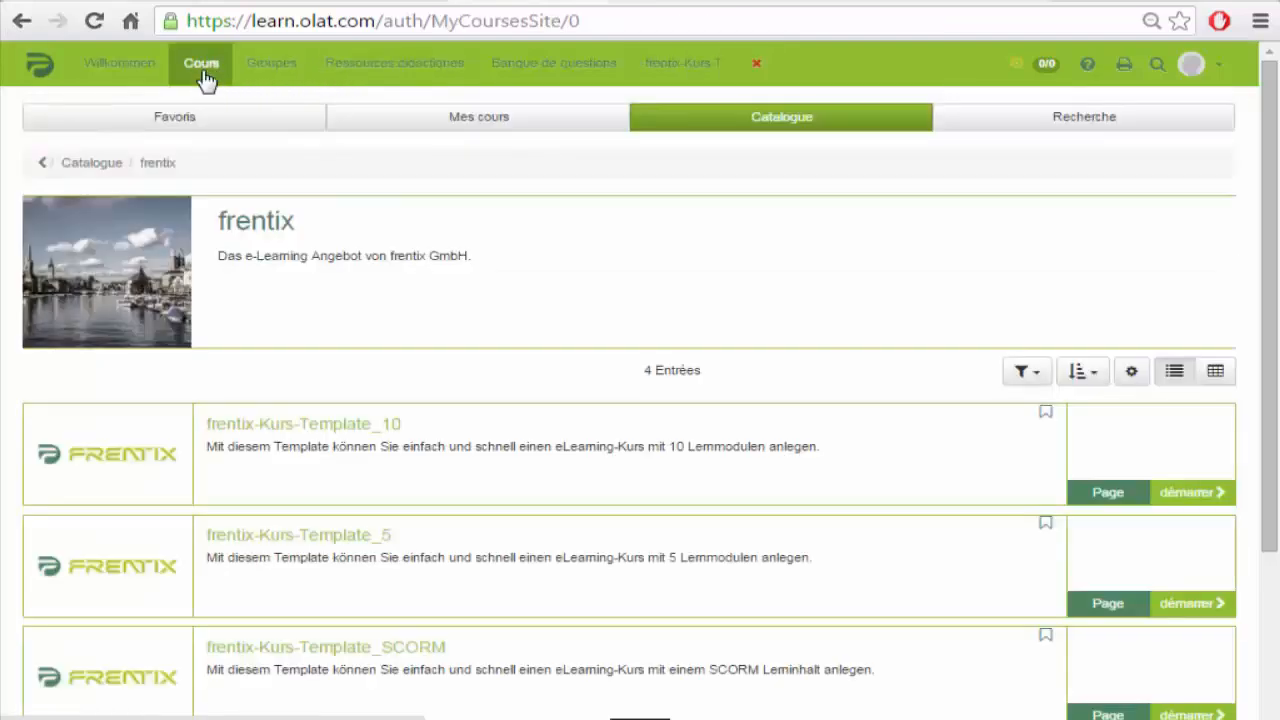
# Step: Scroll the frentix catalogue and launch frentix-Kurs-Template_SCORM
pyautogui.moveTo(1277, 240); pyautogui.dragTo(1276, 410)
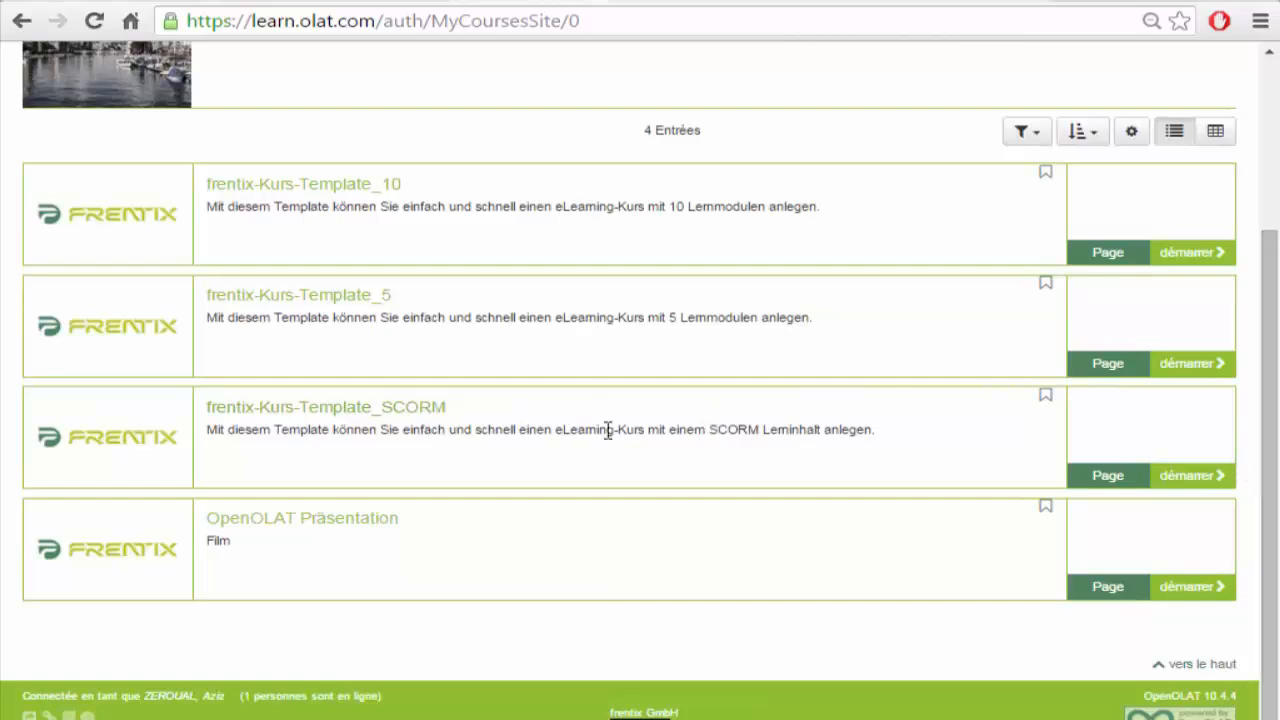
pyautogui.click(1172, 477)
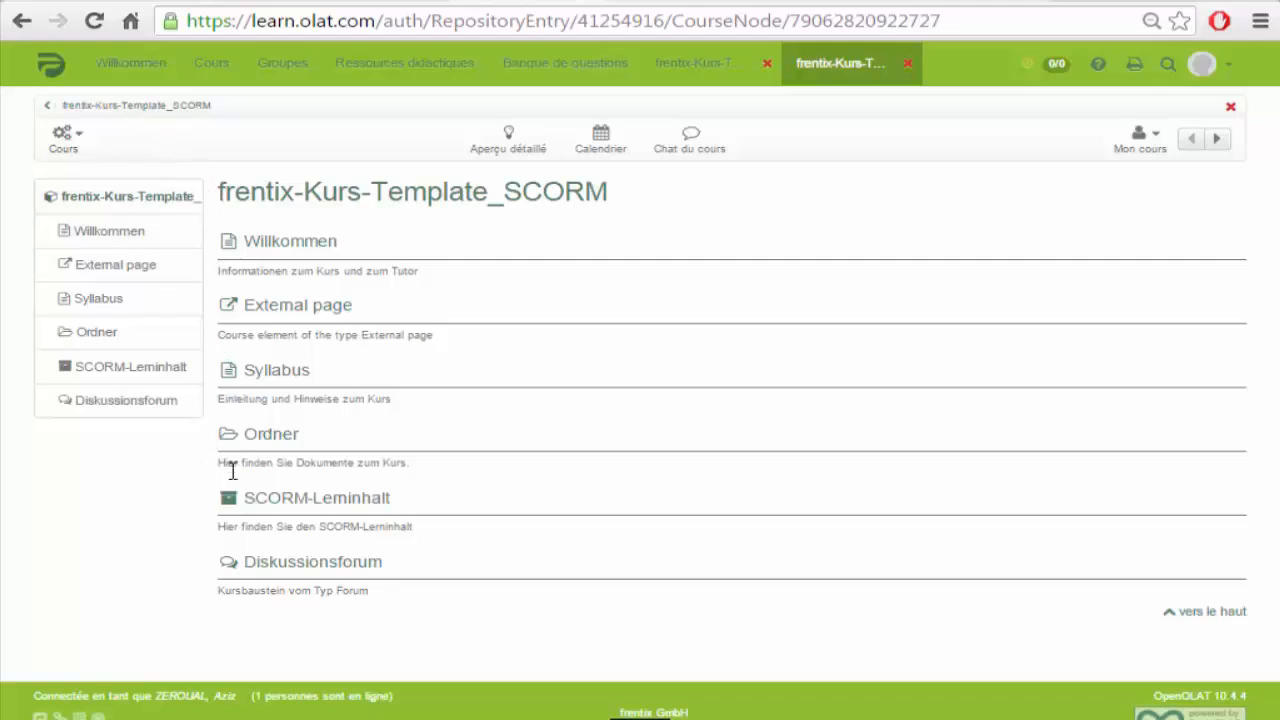
# Step: Start the SCORM-Lerninhalt learning module and page through Lerninhalt 1 and Lerninhalt 2
pyautogui.click(300, 503)
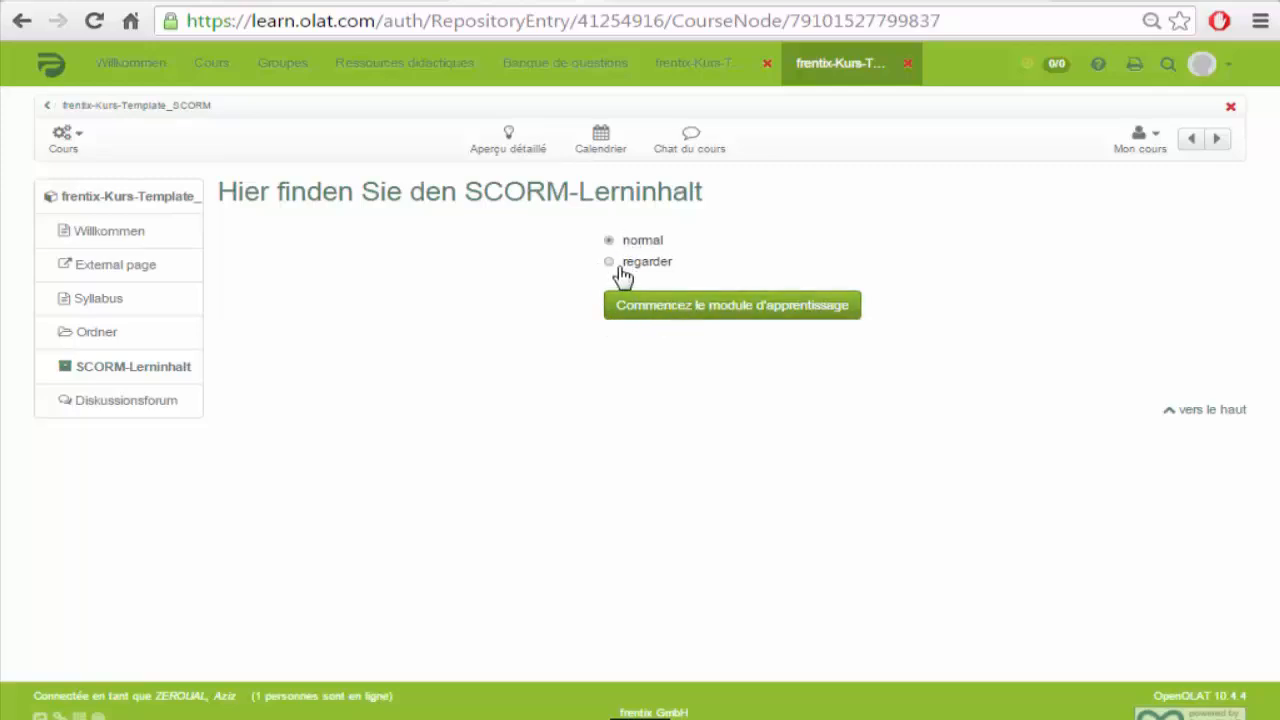
pyautogui.click(685, 317)
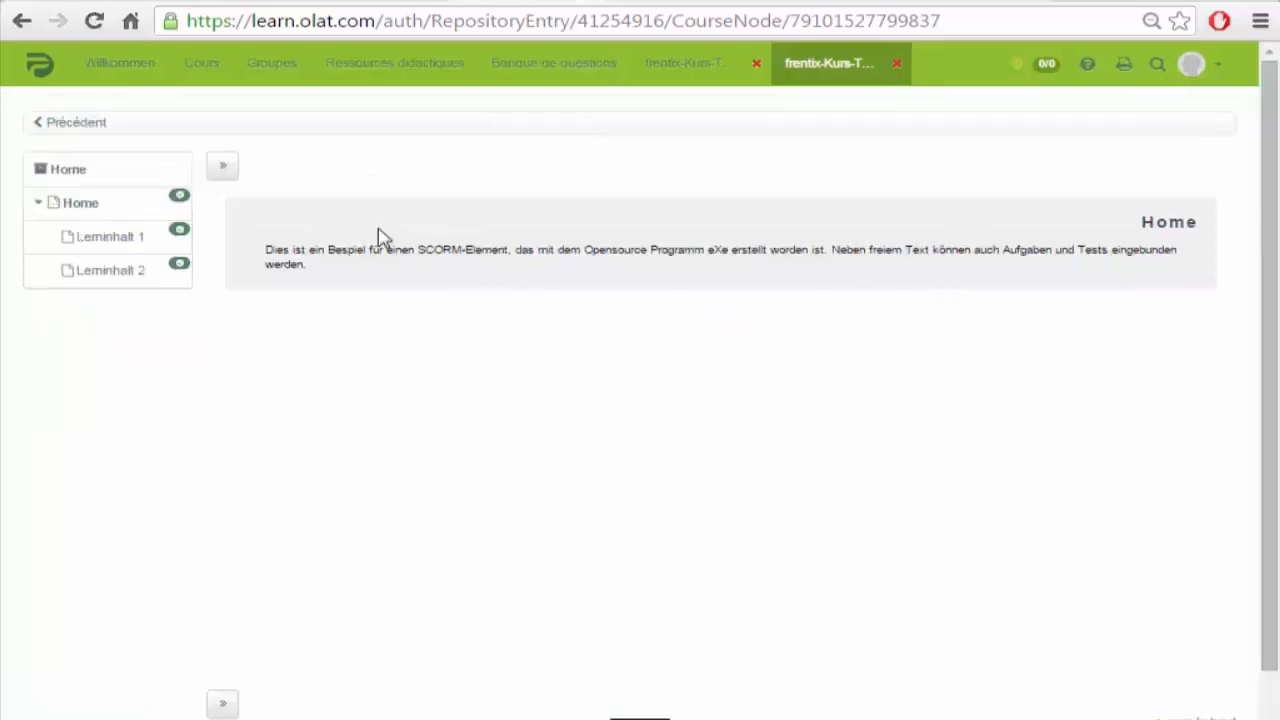
pyautogui.click(217, 172)
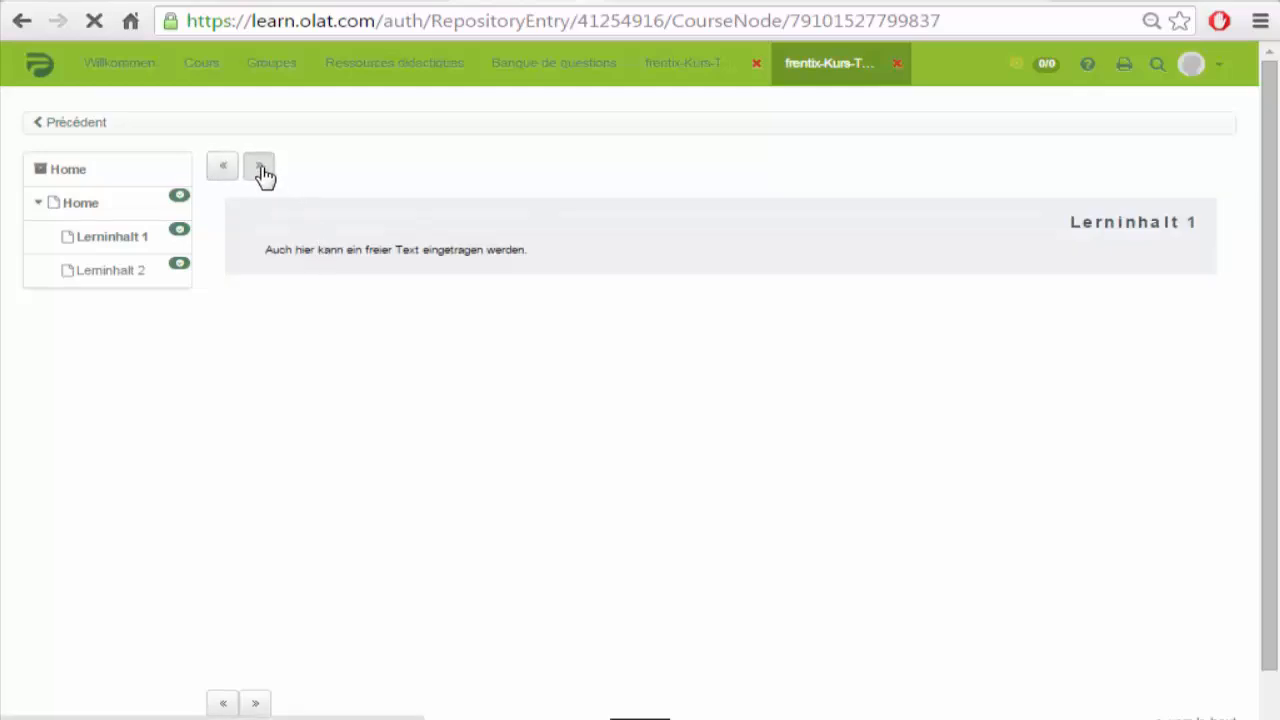
pyautogui.click(262, 172)
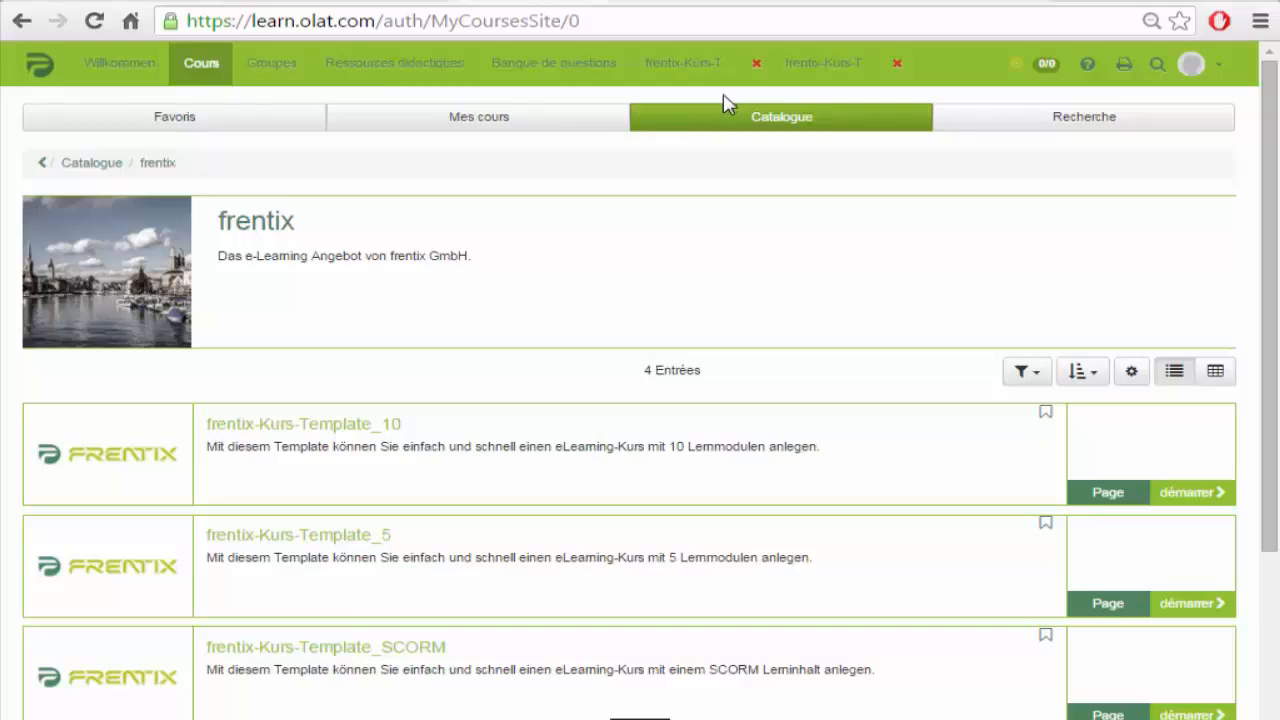
# Step: Open Ressources didactiques and scroll the Scénario pédagogique document to its PREVENTION DES RISQUES D'ORIGINE ELECTRIQUE table
pyautogui.click(392, 70)
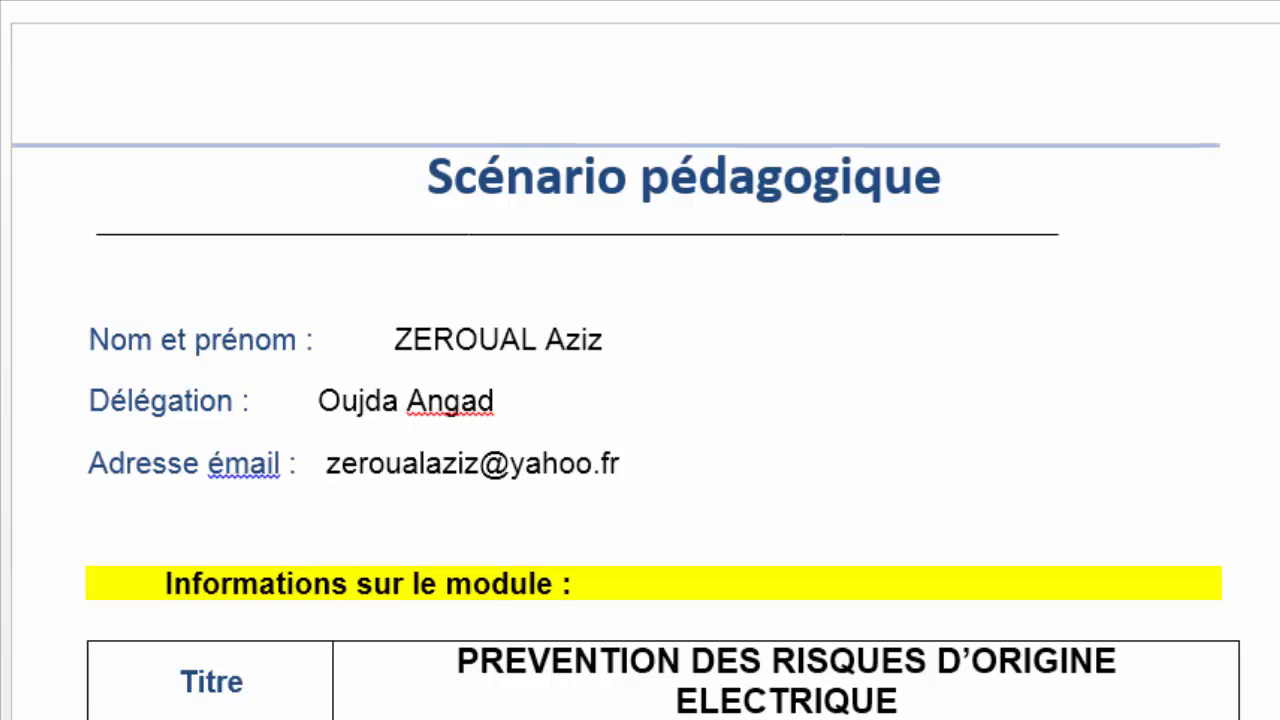
pyautogui.scroll(-6, 663, 368)
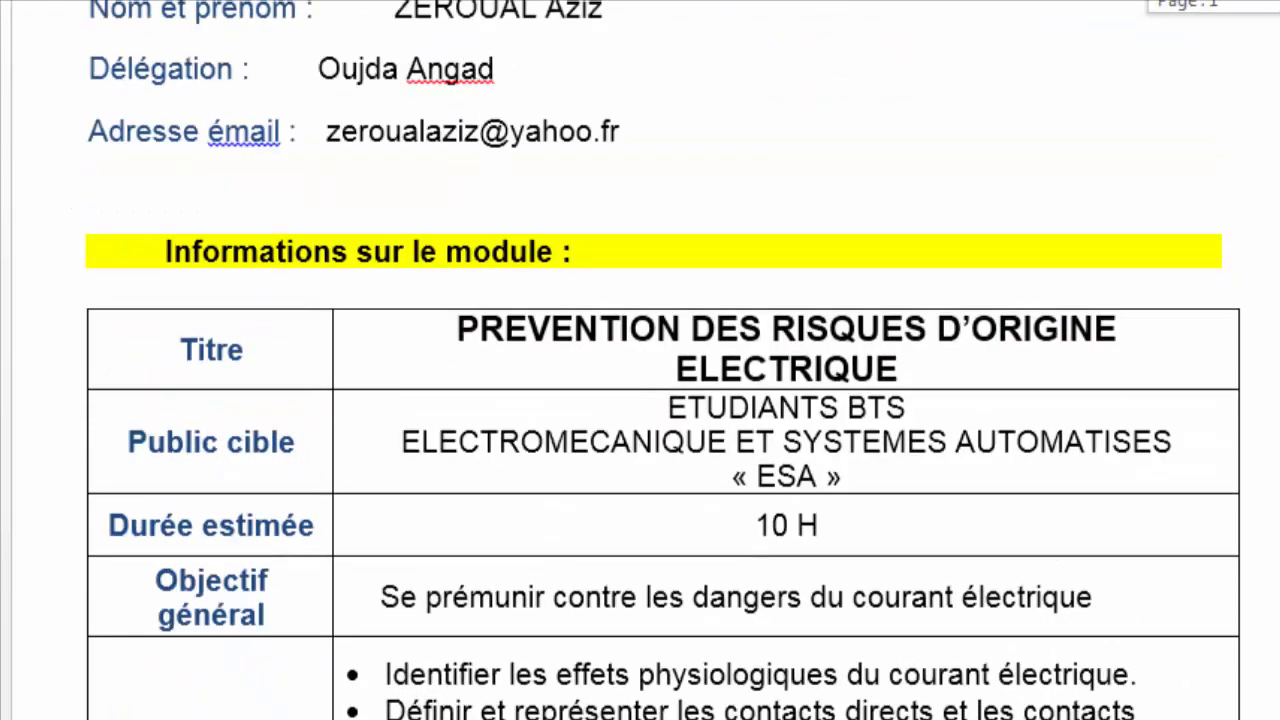
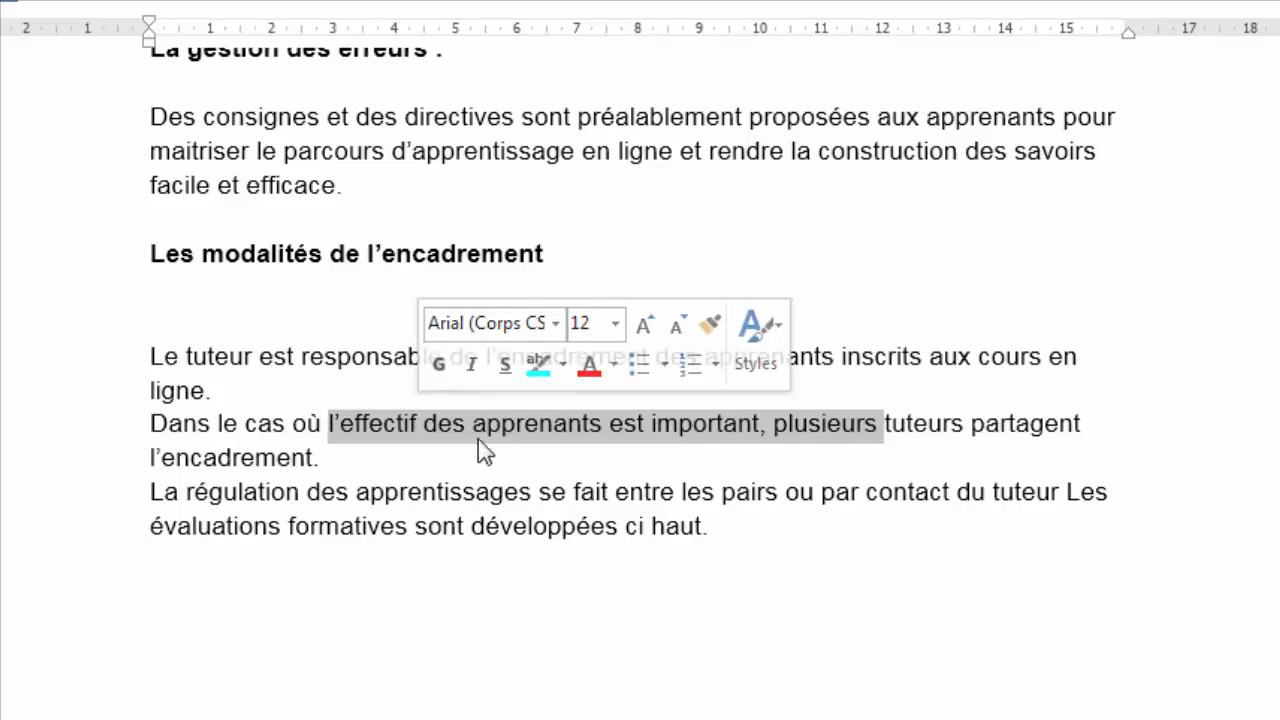
# Step: Highlight the peer-learning regulation phrase, then show the 12-entry Mes entrées resource list
pyautogui.moveTo(860, 491); pyautogui.dragTo(449, 491)
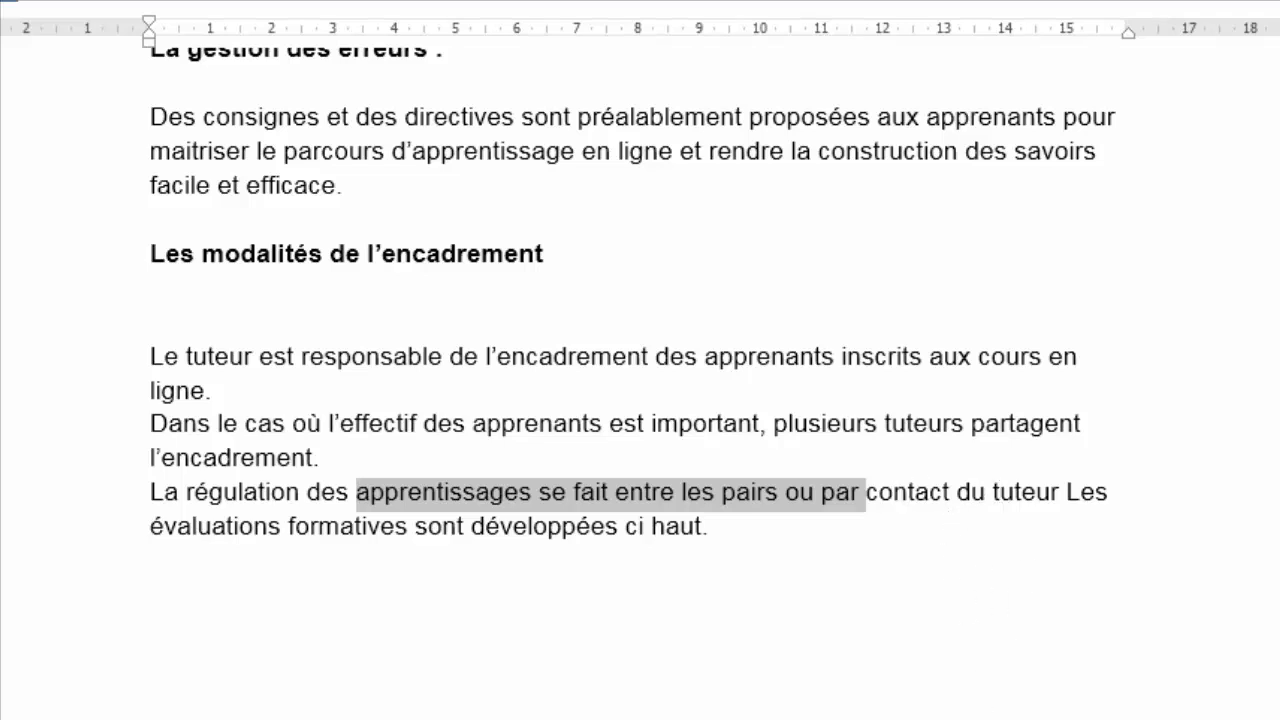
pyautogui.click(972, 503)
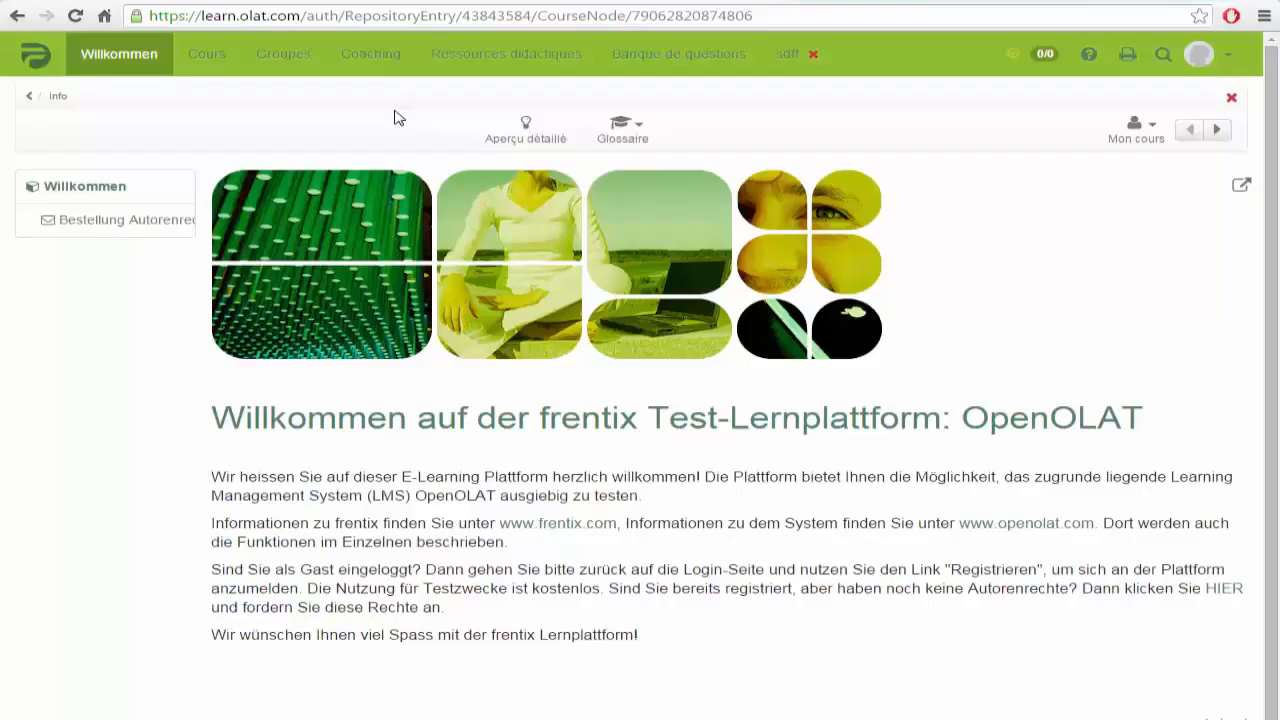
pyautogui.click(488, 64)
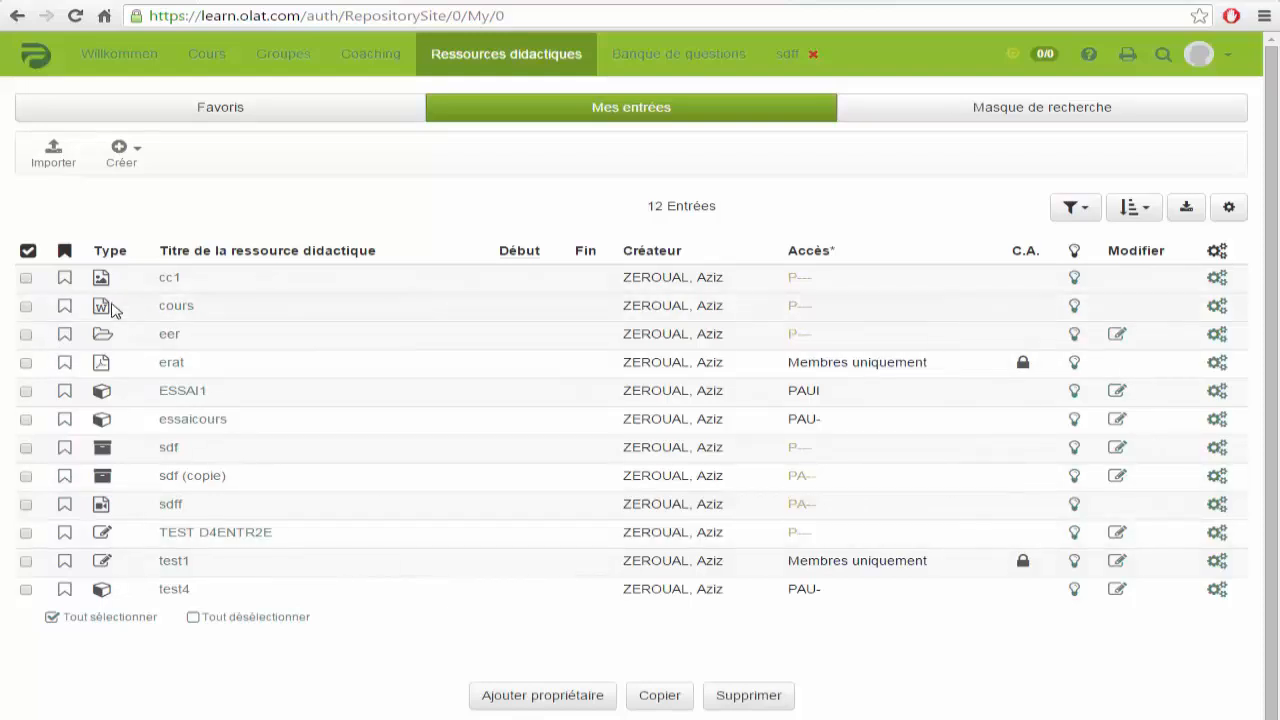
# Step: Import carte_concept.jpg as a new image learning resource titled 'zertert'
pyautogui.click(54, 153)
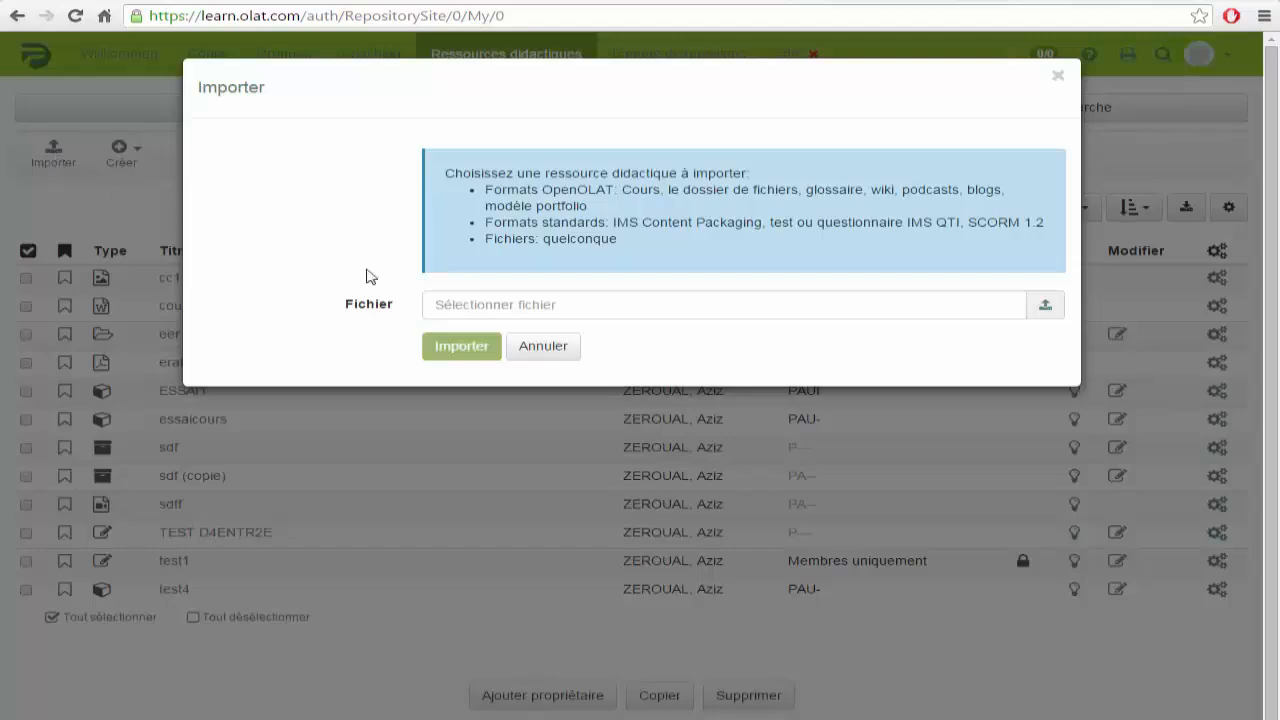
pyautogui.click(1044, 307)
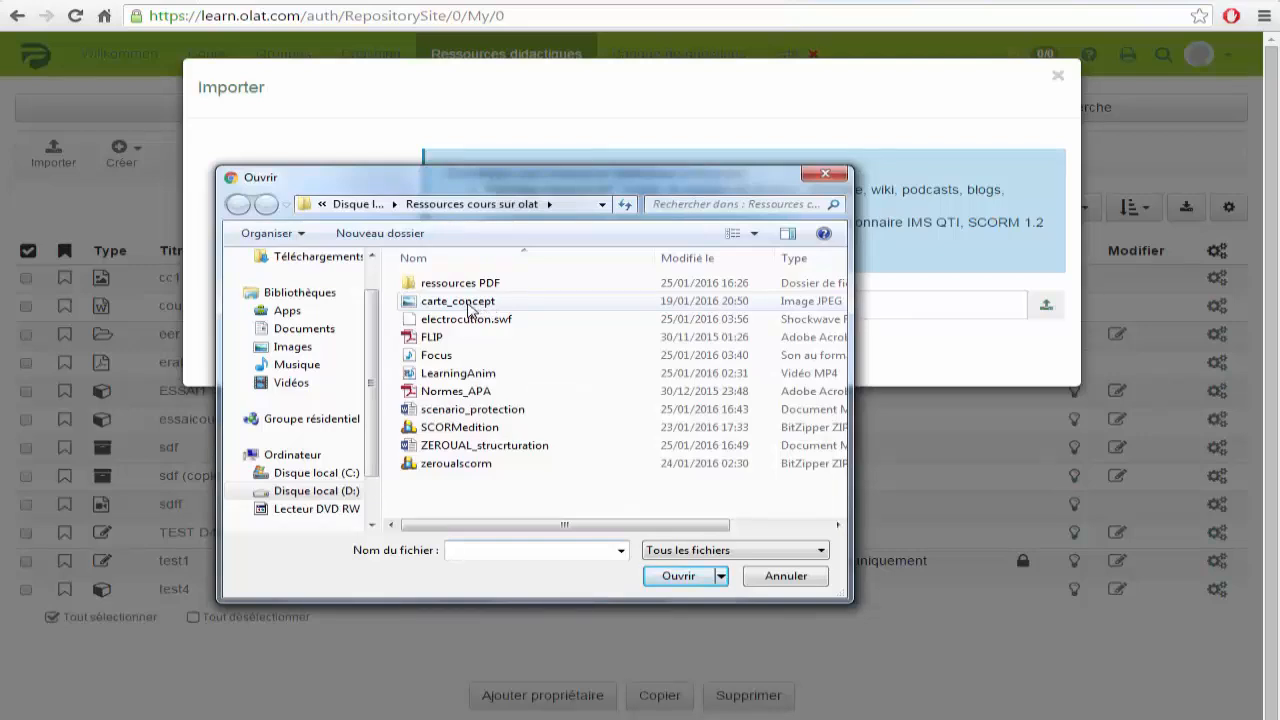
pyautogui.click(467, 303)
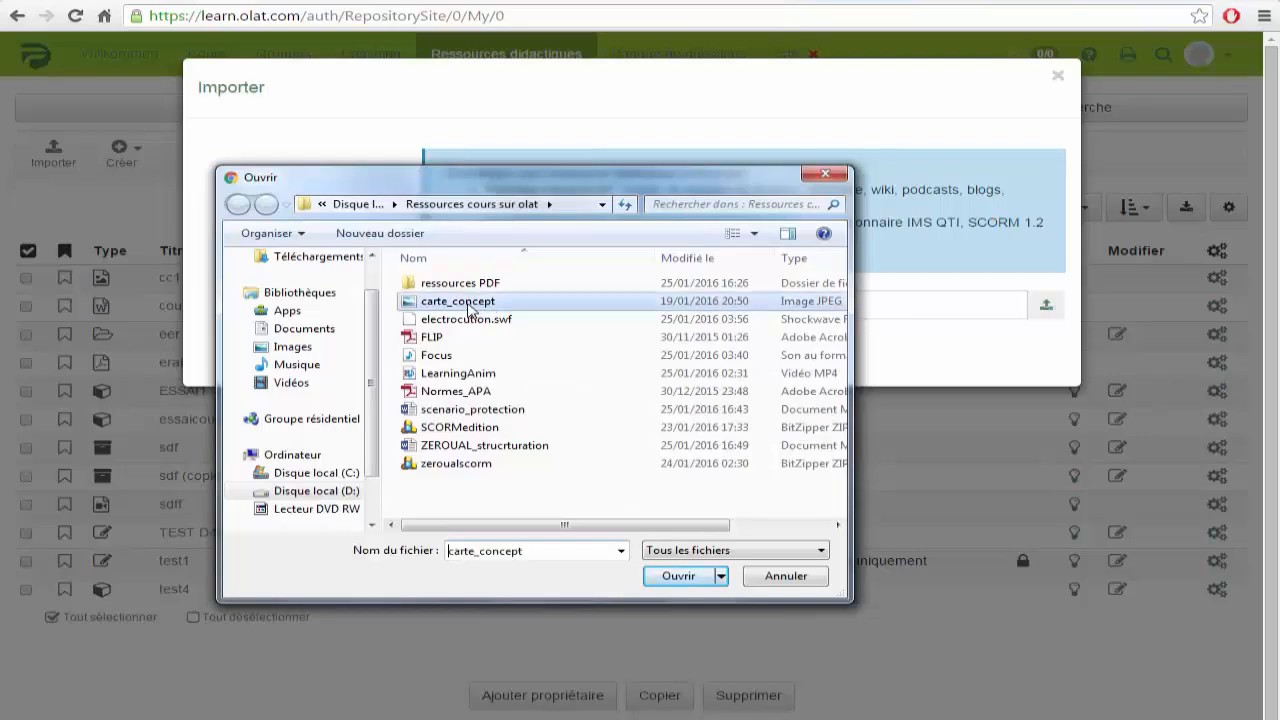
pyautogui.click(677, 578)
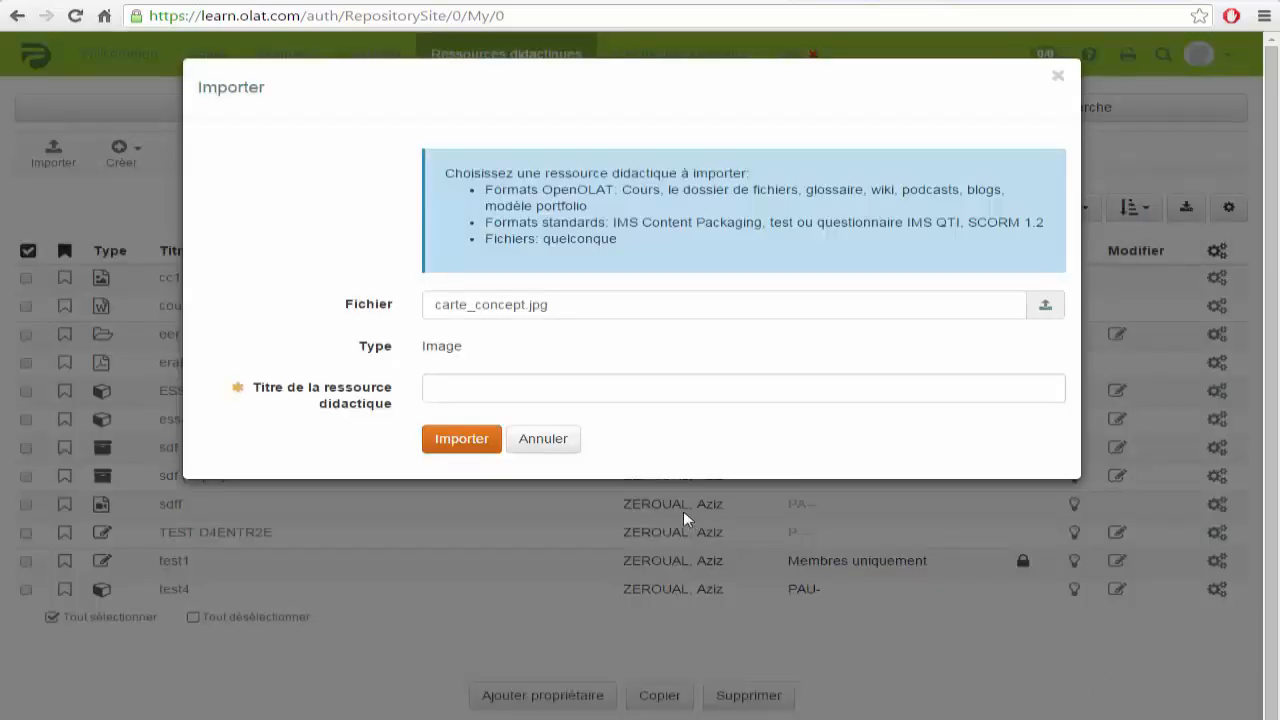
pyautogui.click(459, 441)
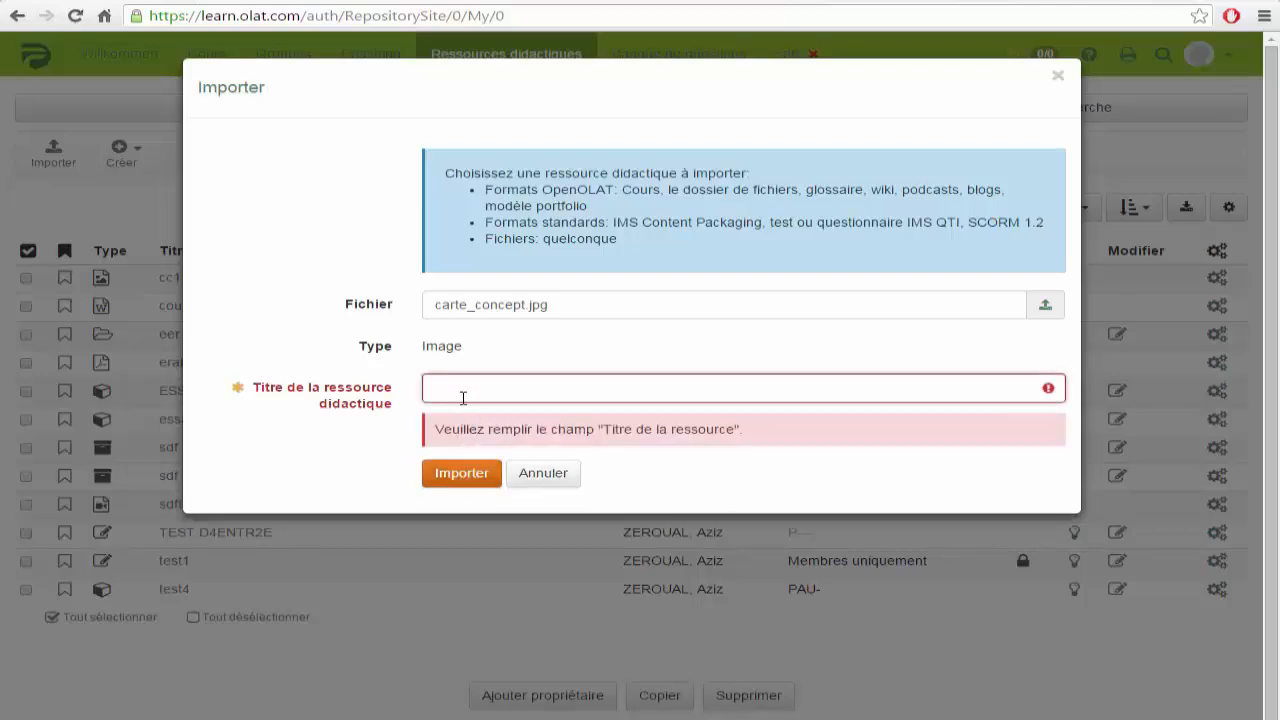
pyautogui.write('zertert')
pyautogui.click(462, 473)
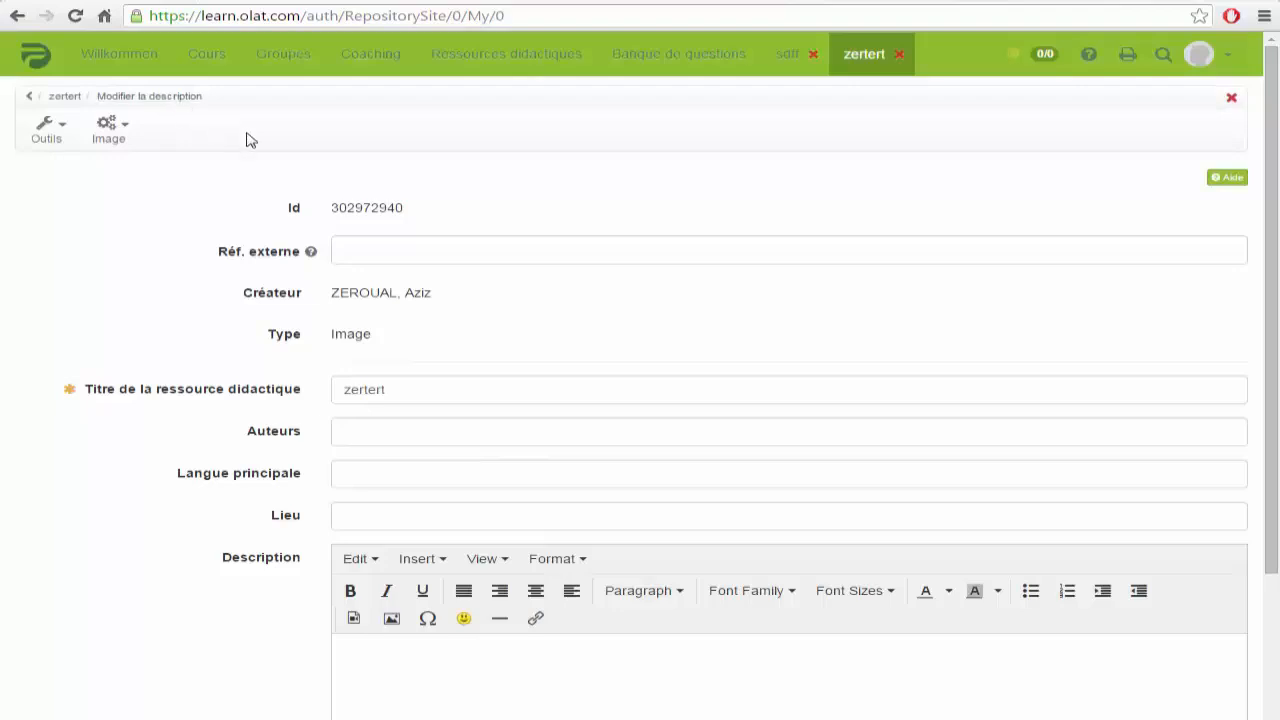
# Step: Enter tytr as zertert's author, save the description, and go to Image > Contrôle d'accès
pyautogui.click(379, 431)
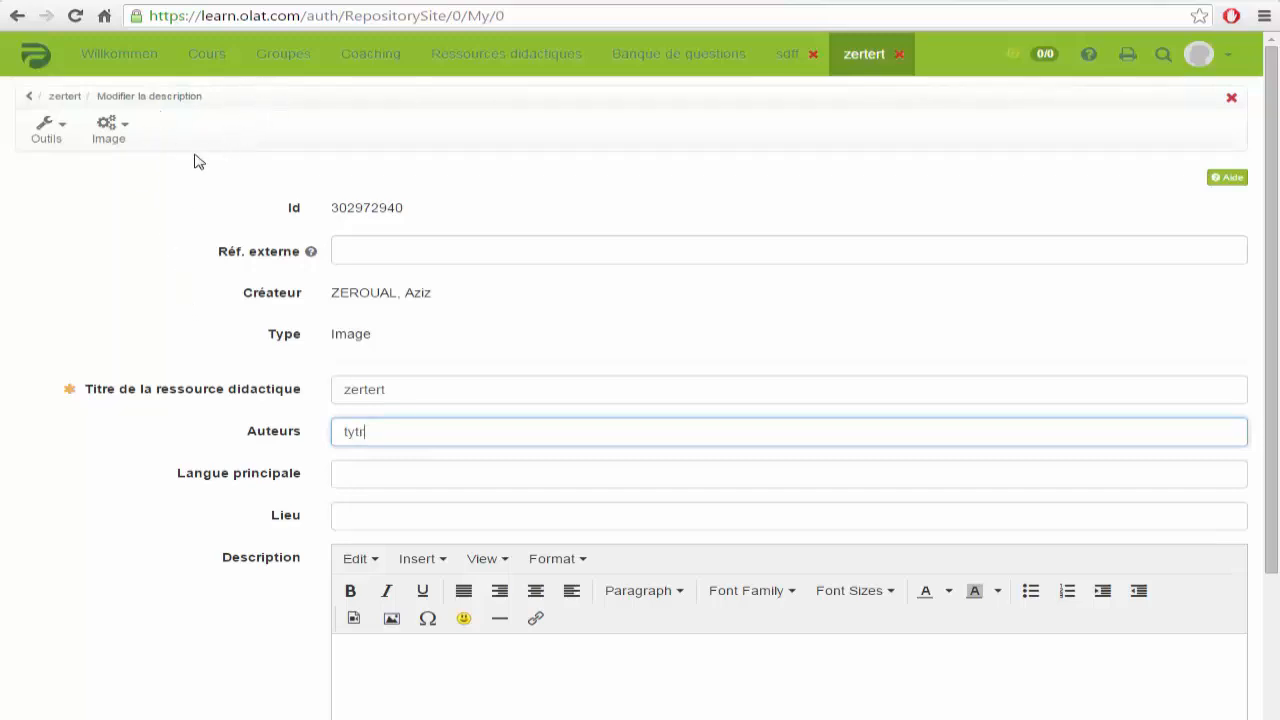
pyautogui.scroll(-3, 134, 246)
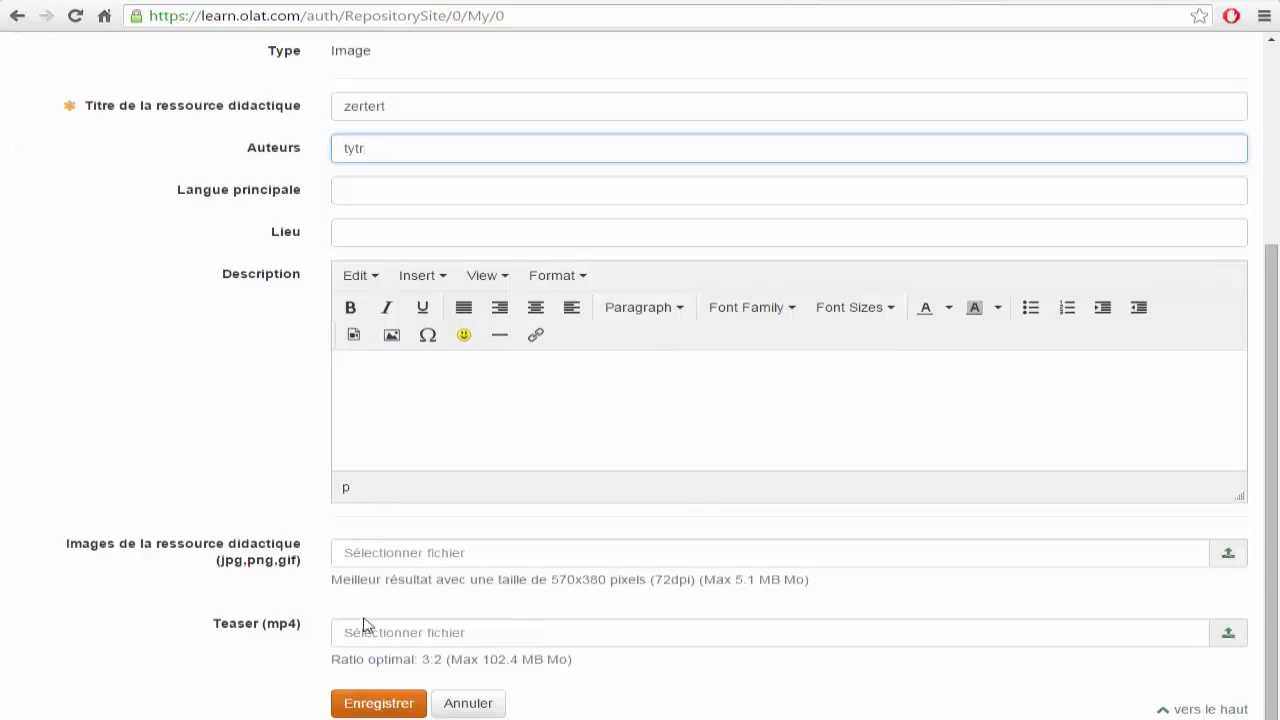
pyautogui.click(360, 708)
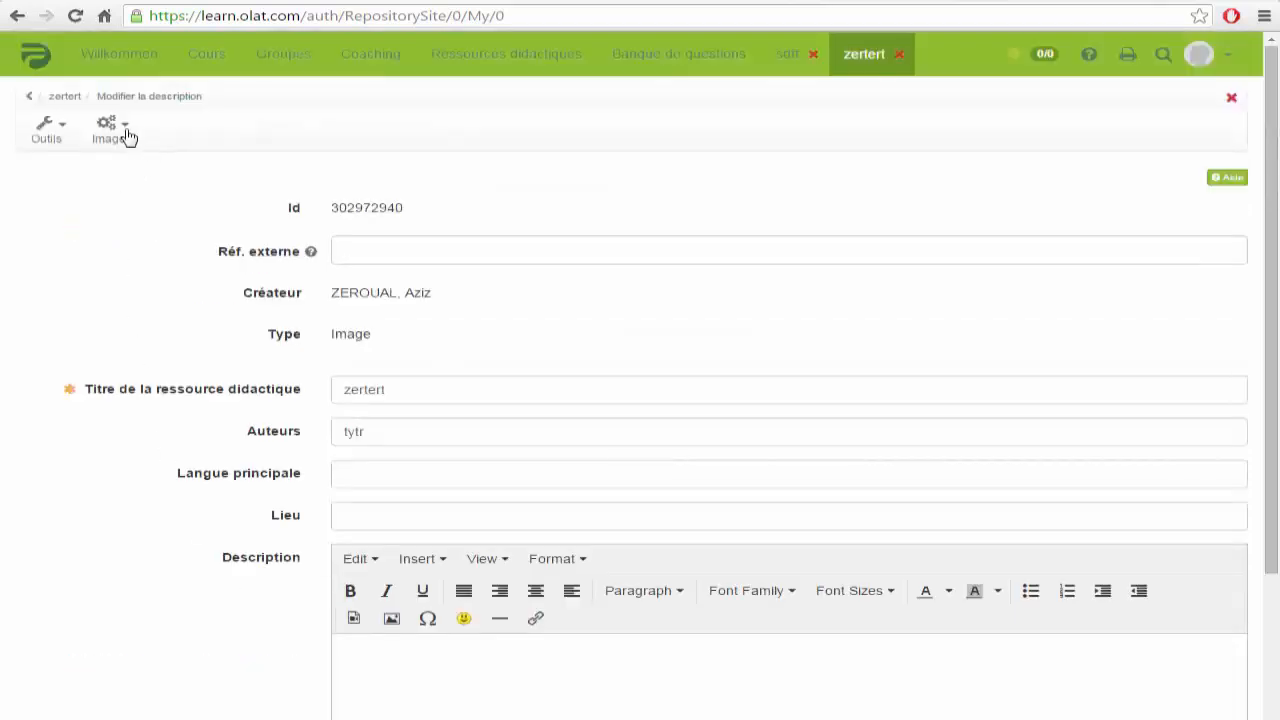
pyautogui.click(120, 130)
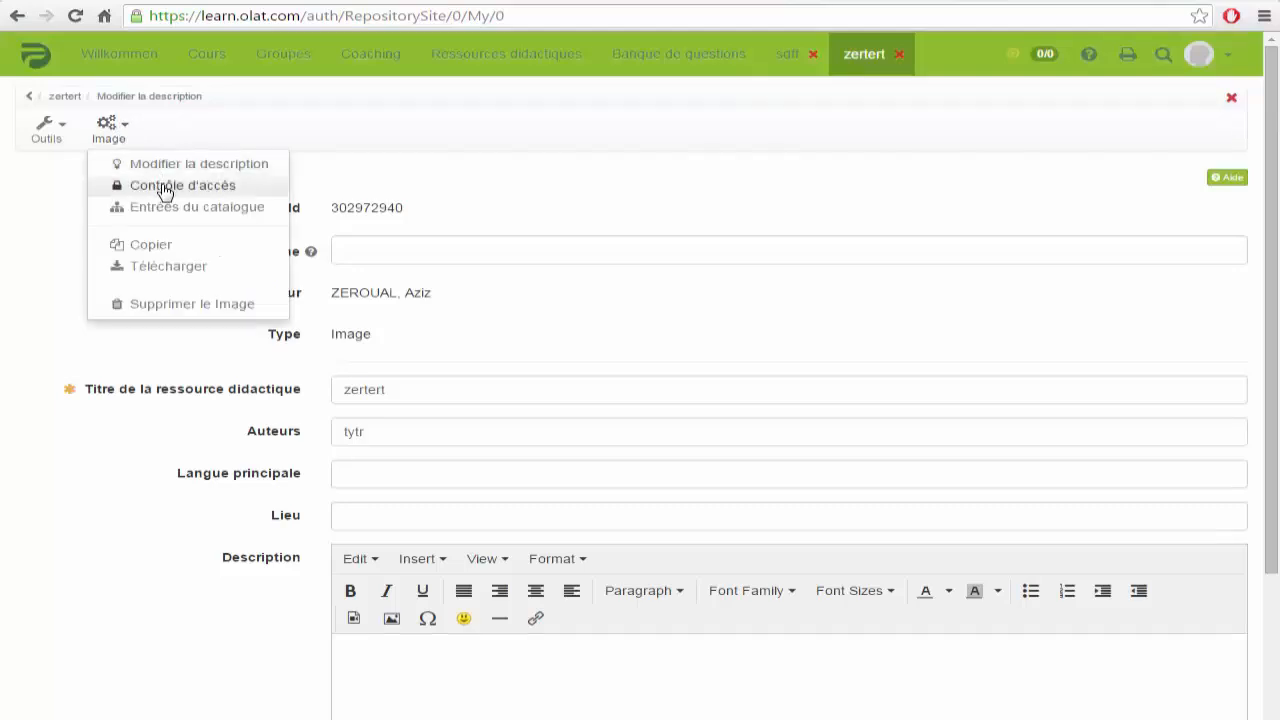
pyautogui.click(212, 188)
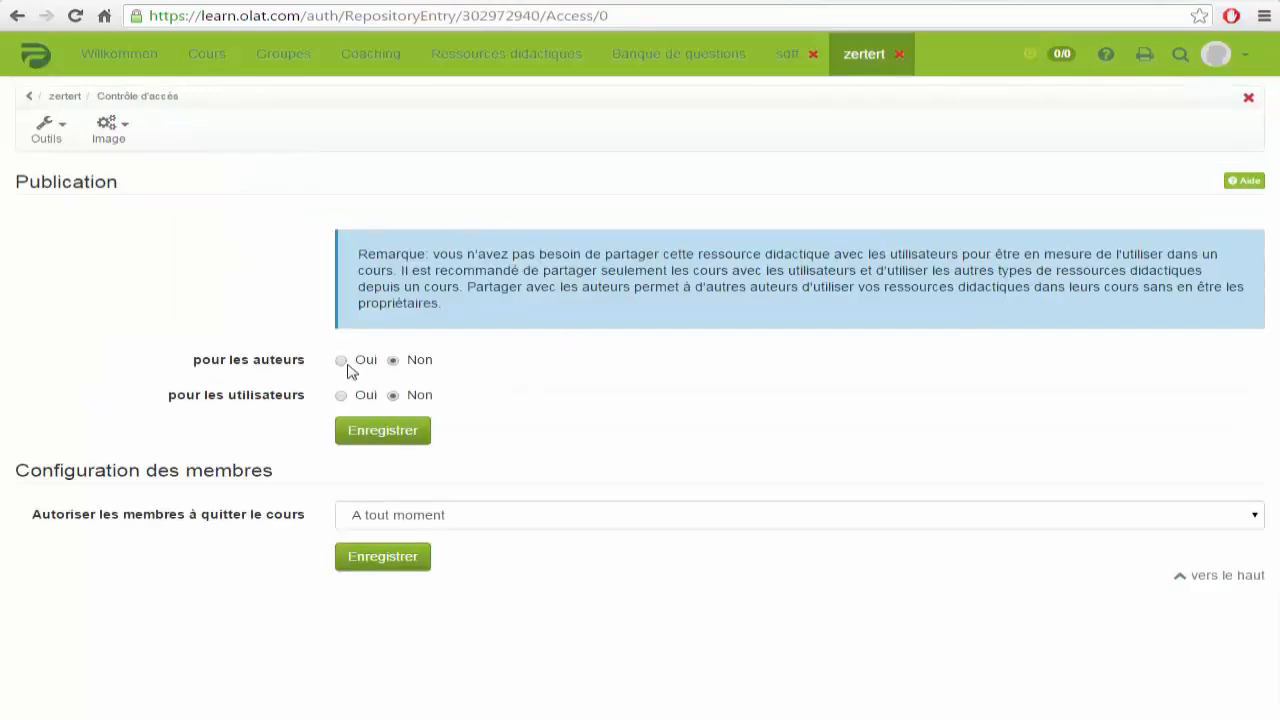
# Step: Share zertert with authors and with registered OpenOLAT users and guests, and save
pyautogui.click(341, 361)
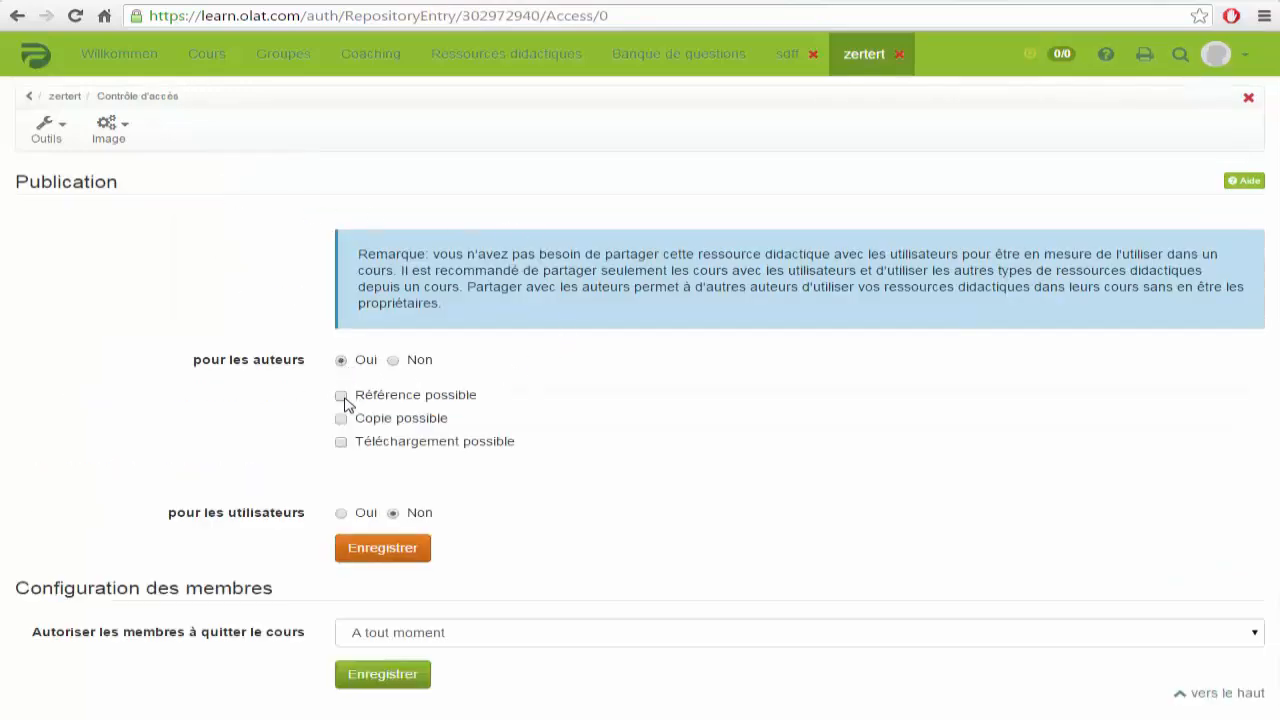
pyautogui.click(341, 513)
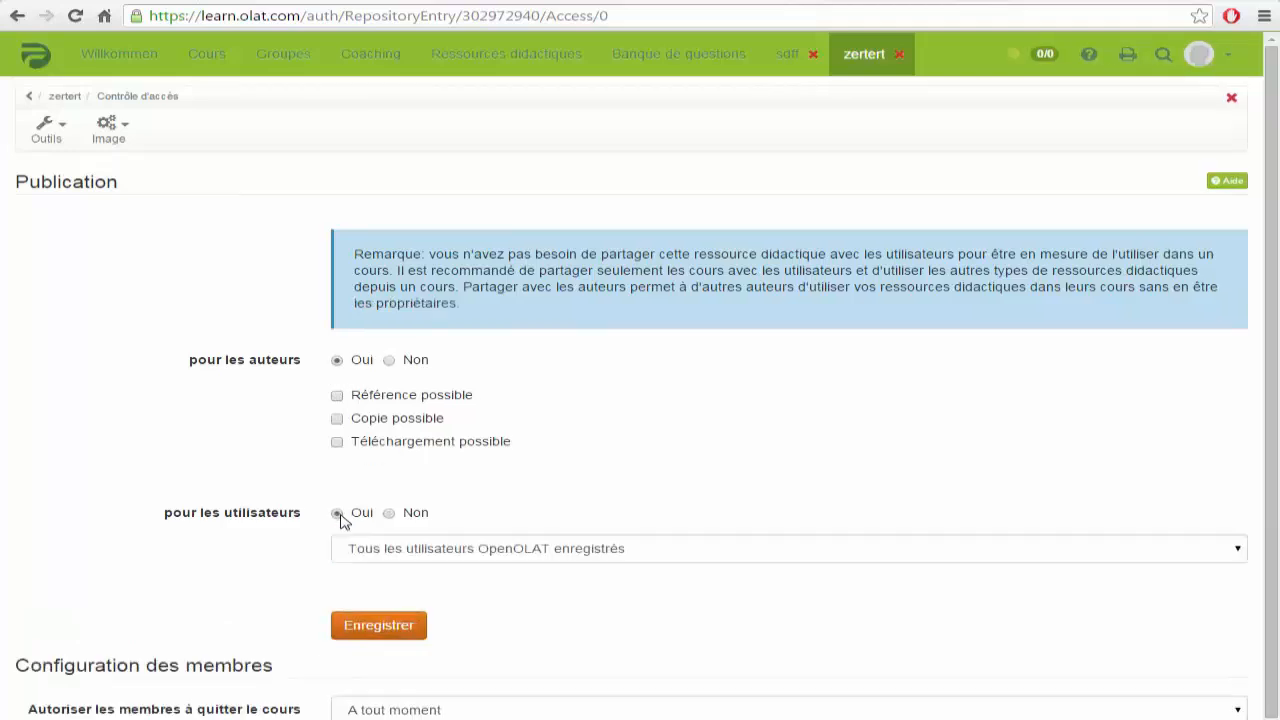
pyautogui.click(1240, 550)
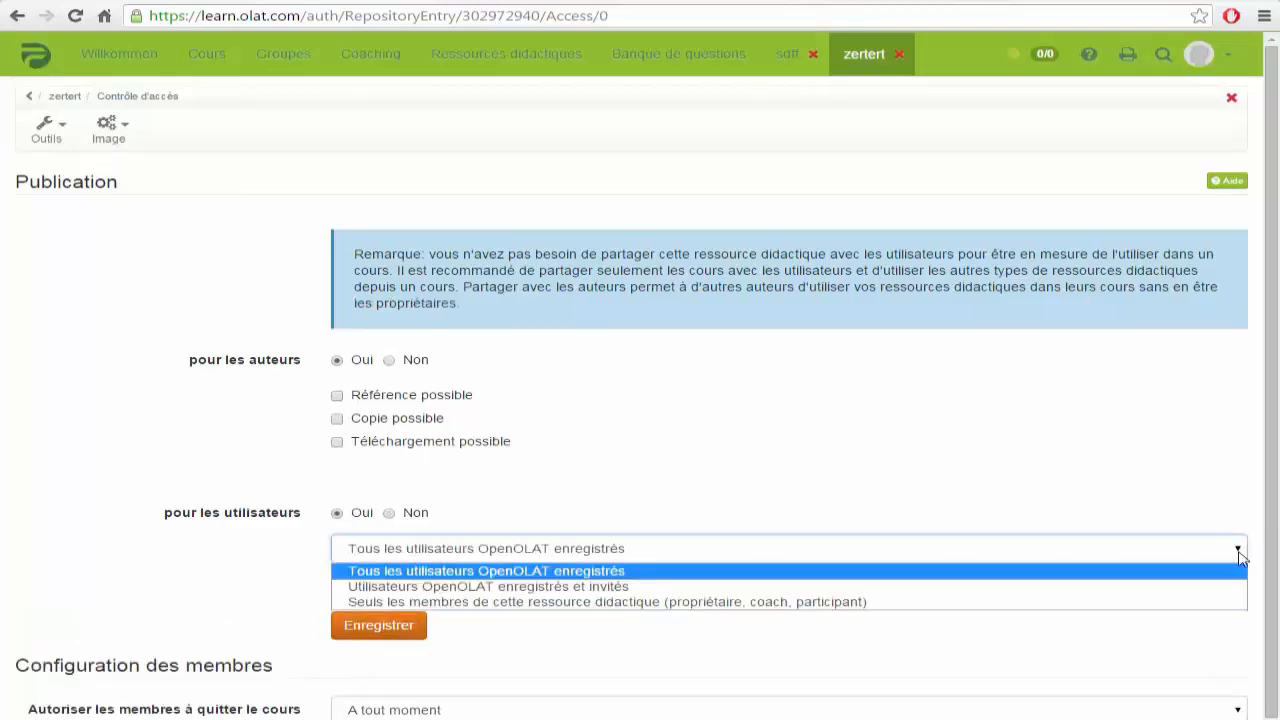
pyautogui.click(617, 588)
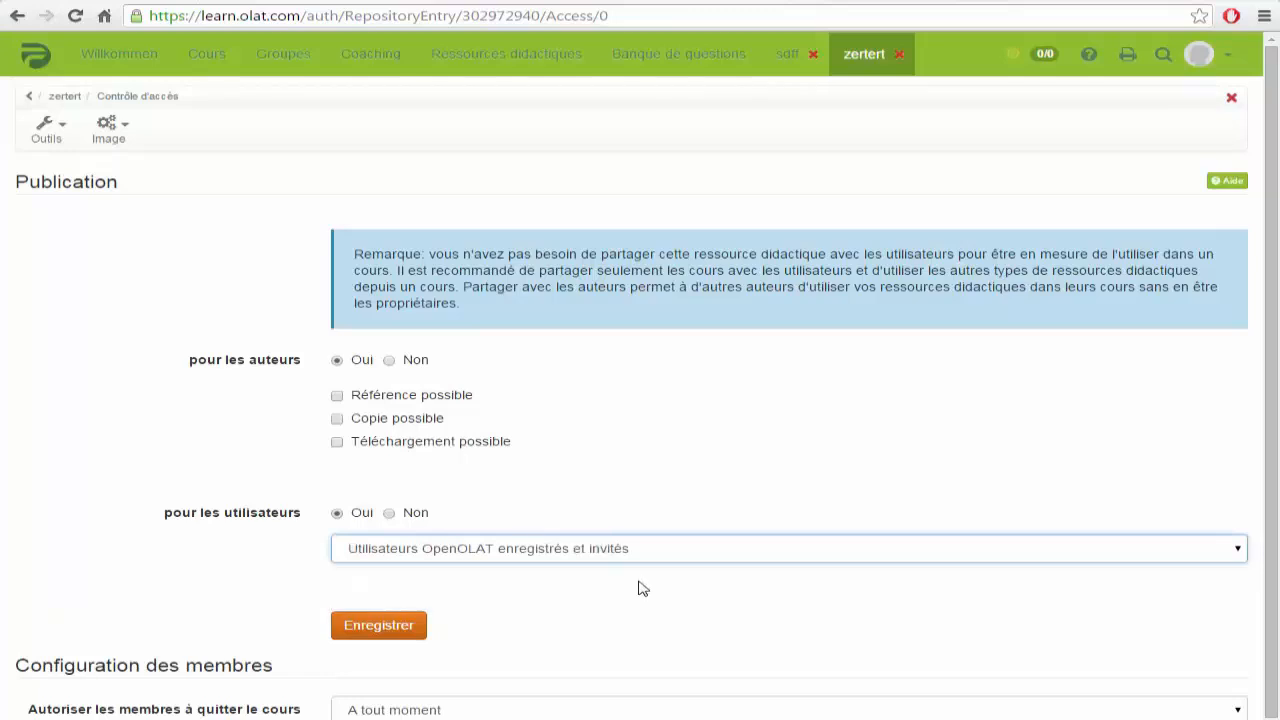
pyautogui.click(408, 627)
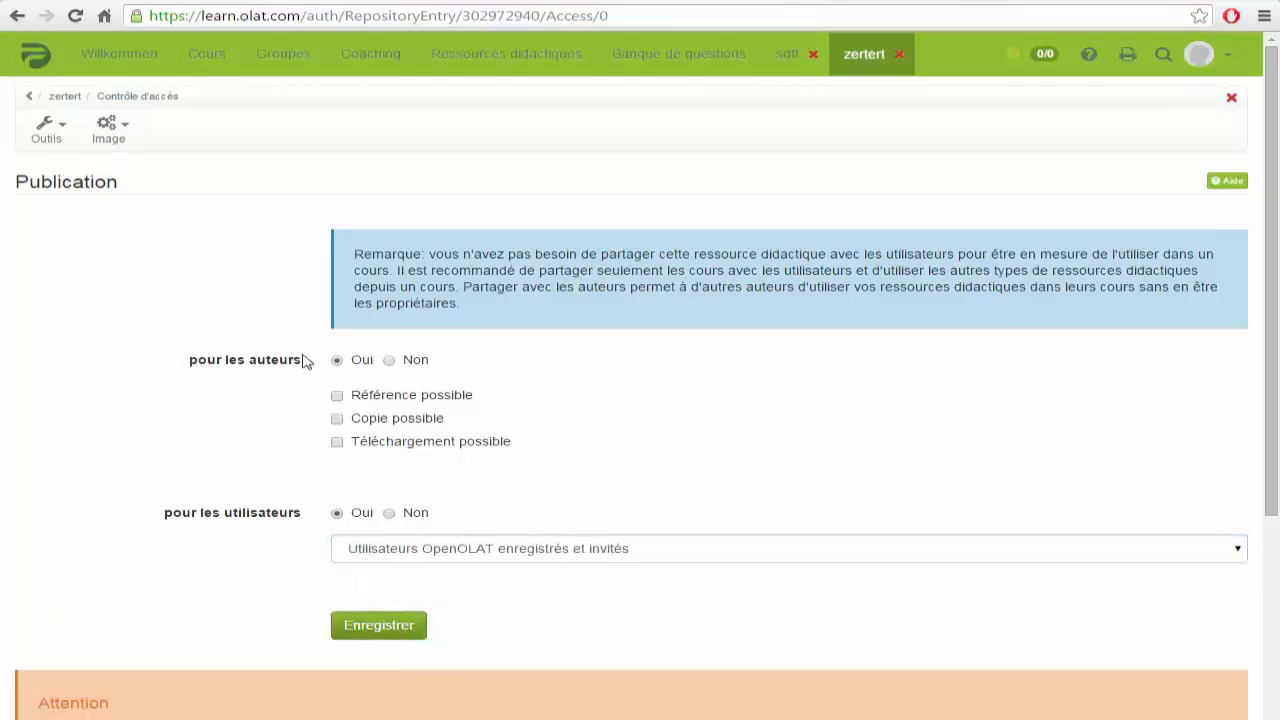
# Step: Look through the resource's action list and member administration tools
pyautogui.click(118, 127)
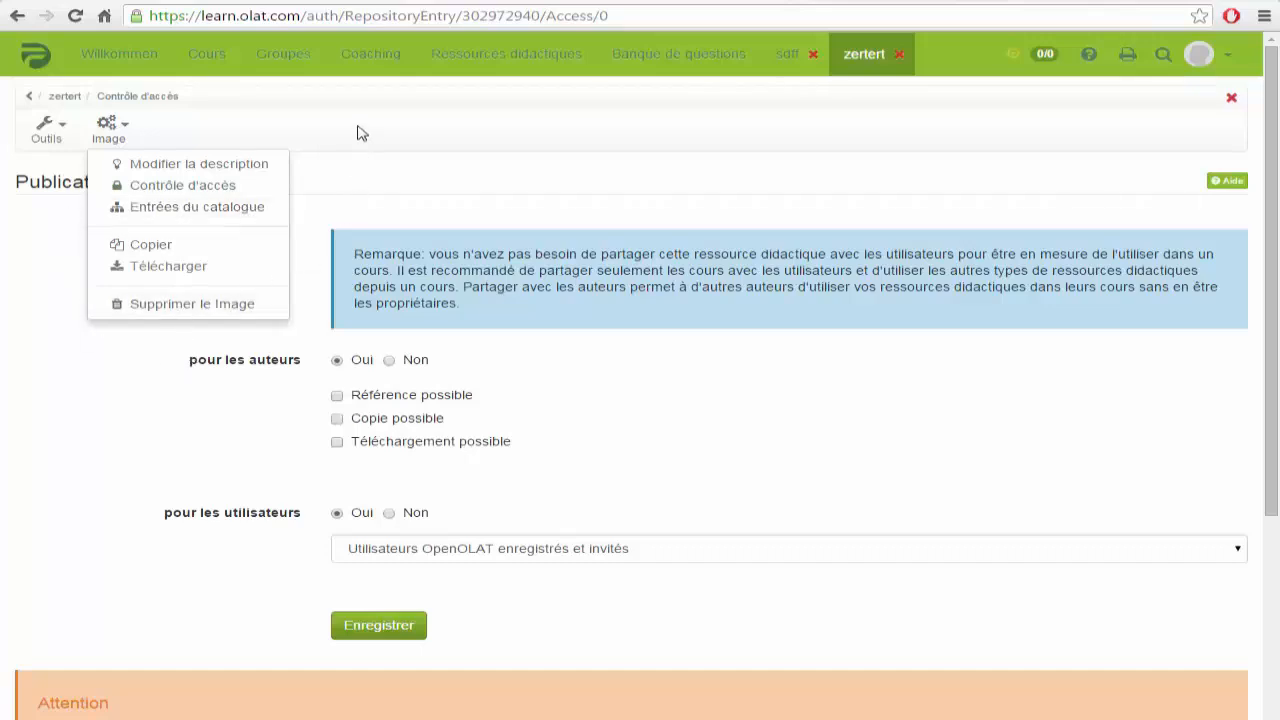
pyautogui.click(106, 124)
pyautogui.click(52, 126)
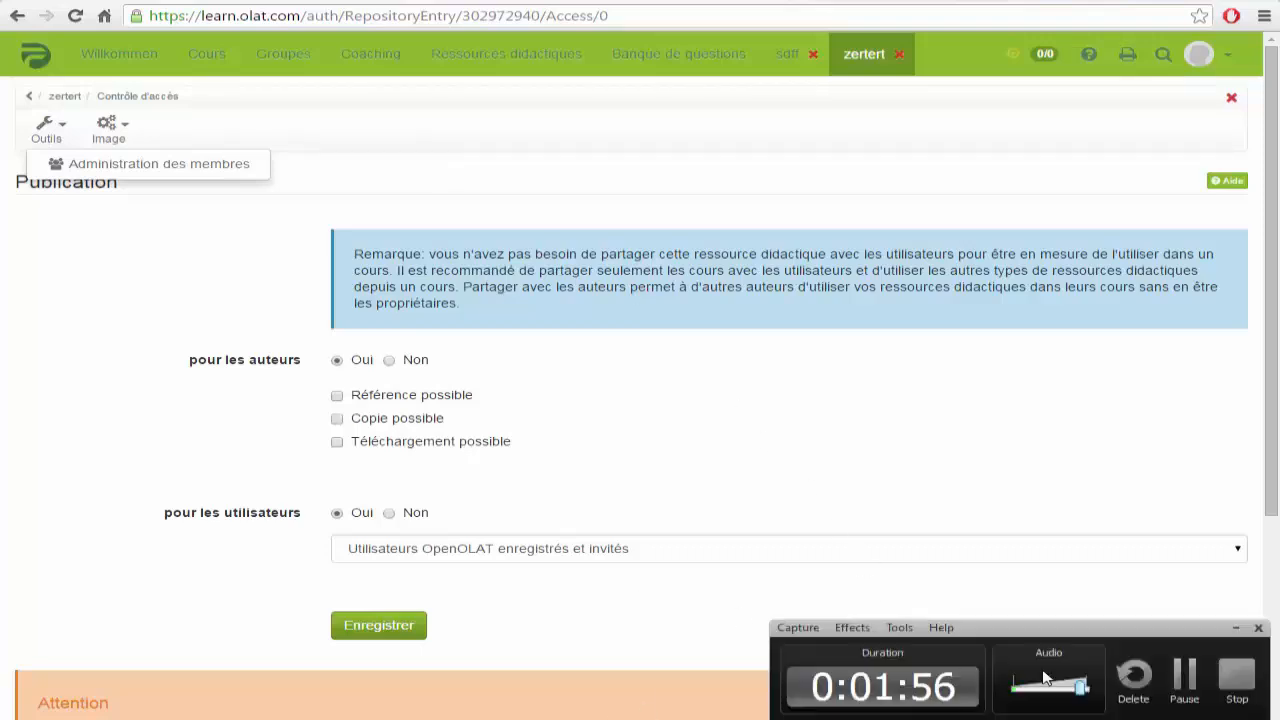
# Step: Return to the 33-entry resource list, review the Créer types, and cancel an Importer form
pyautogui.click(1188, 685)
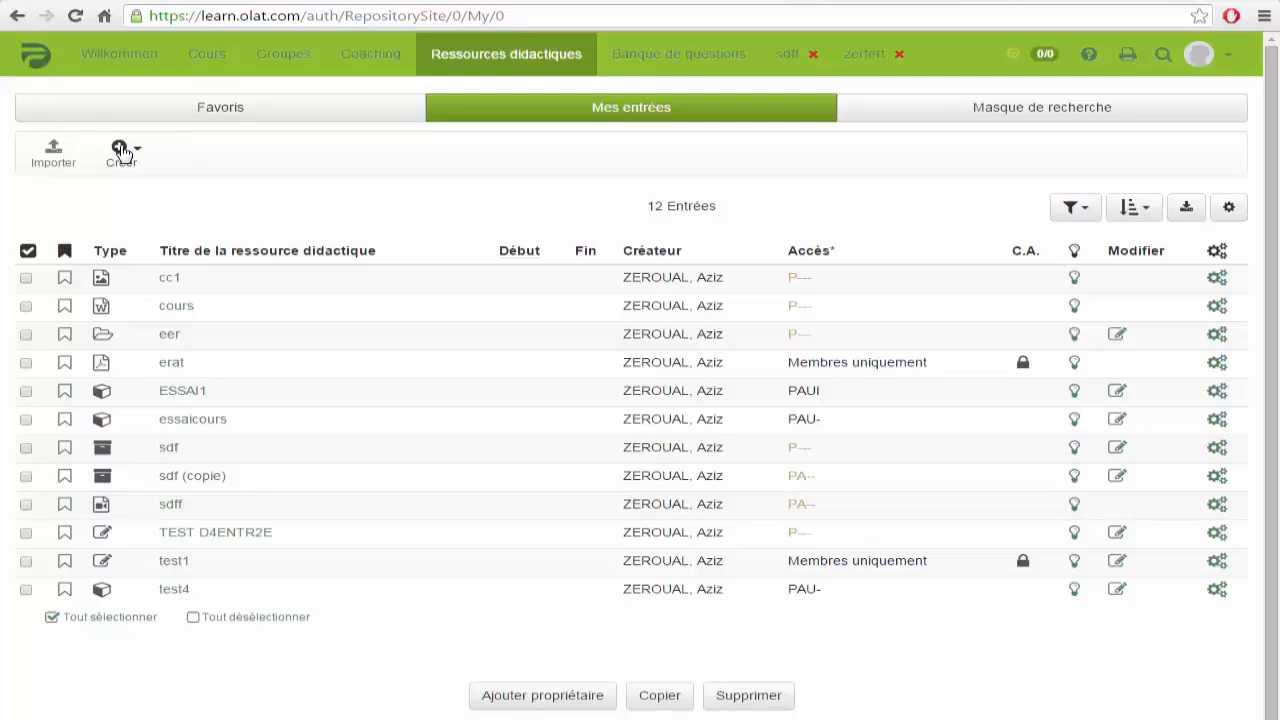
pyautogui.click(121, 151)
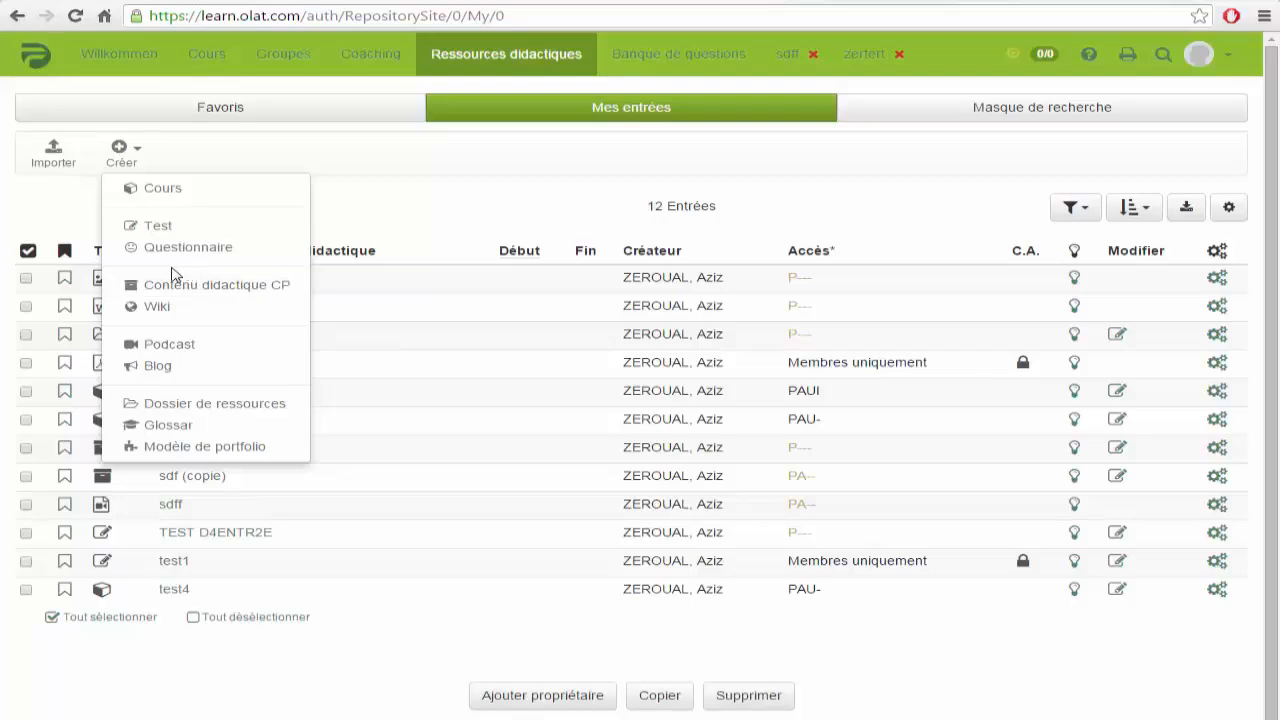
pyautogui.click(44, 156)
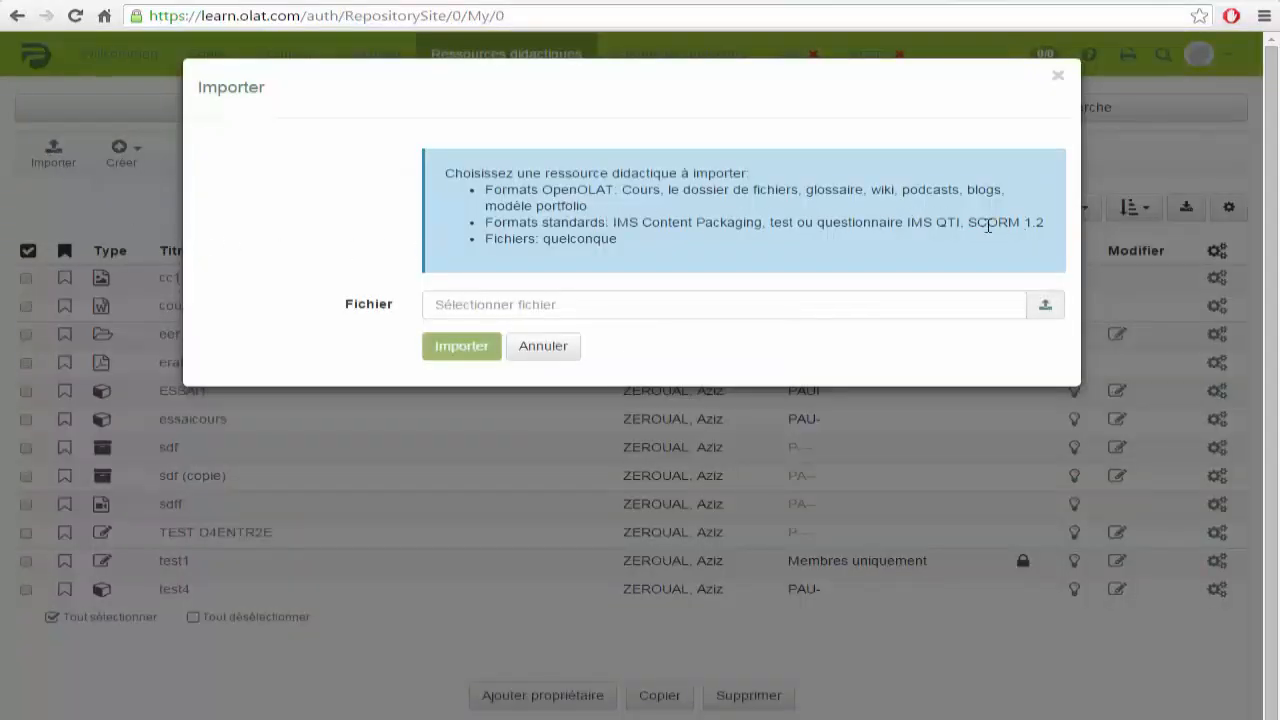
pyautogui.click(544, 350)
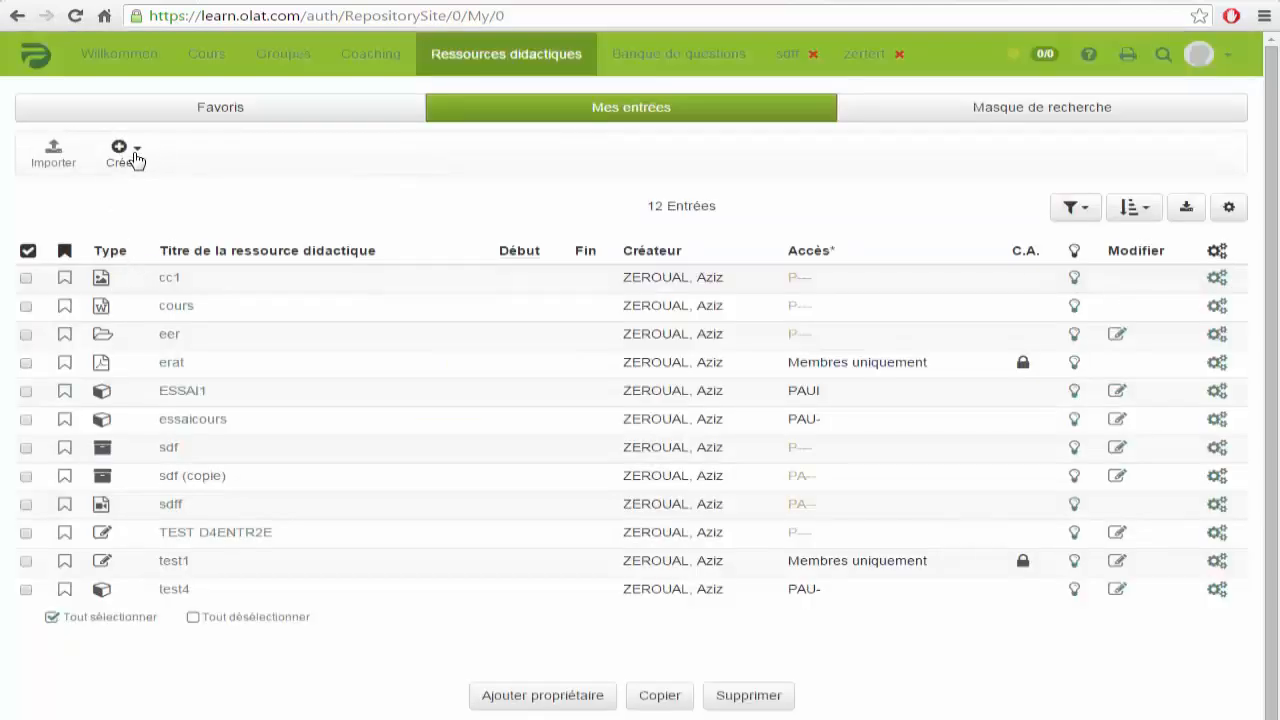
pyautogui.click(136, 158)
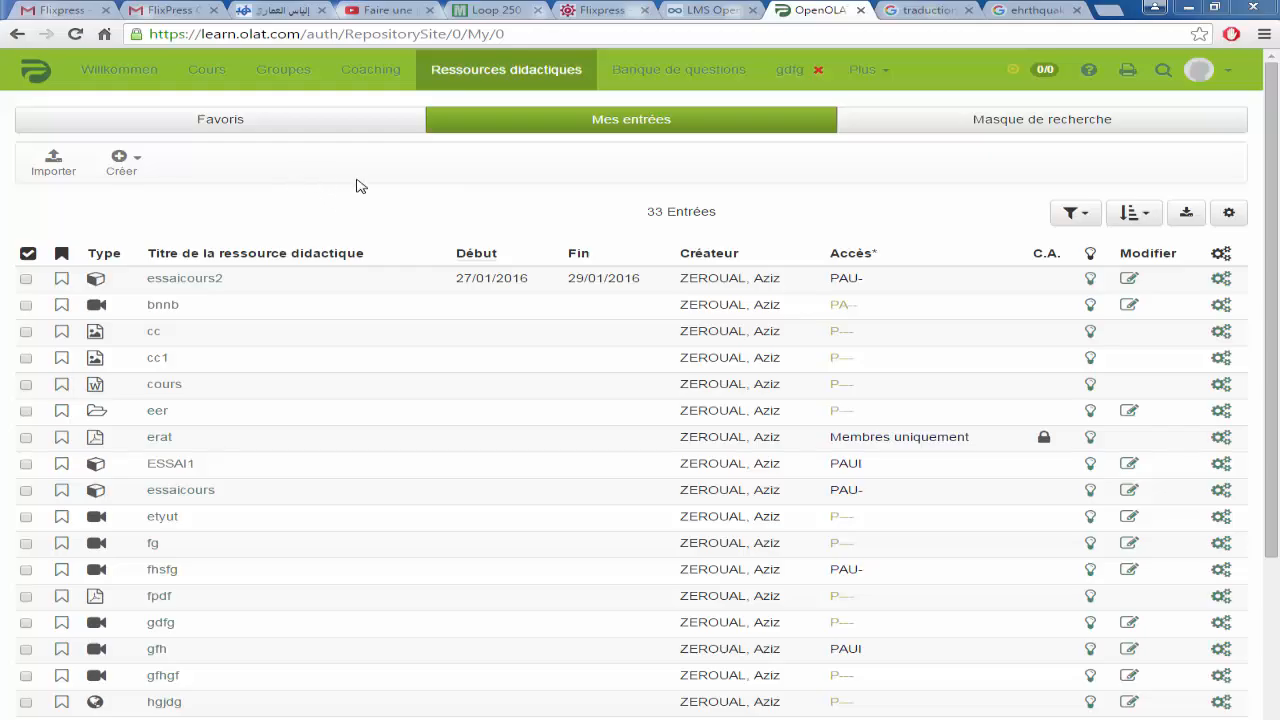
# Step: Create the podcast 'yty' and save its external reference hgf and description gf
pyautogui.click(124, 164)
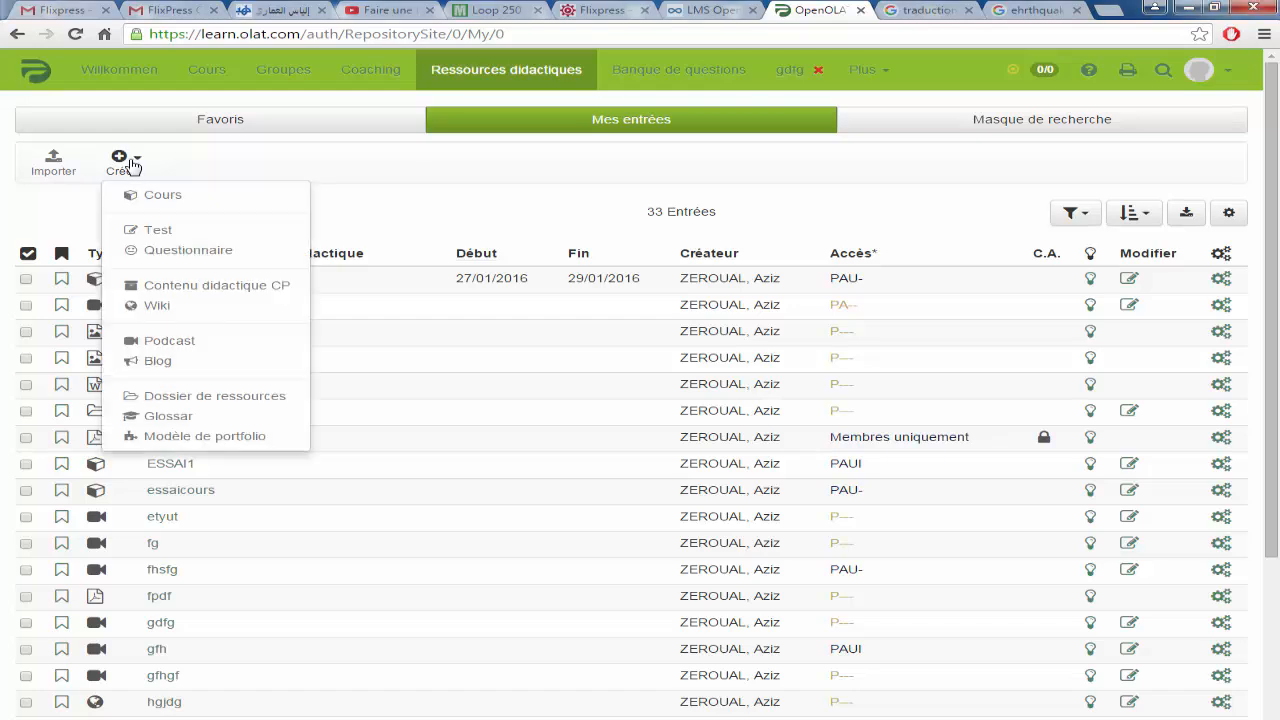
pyautogui.click(169, 341)
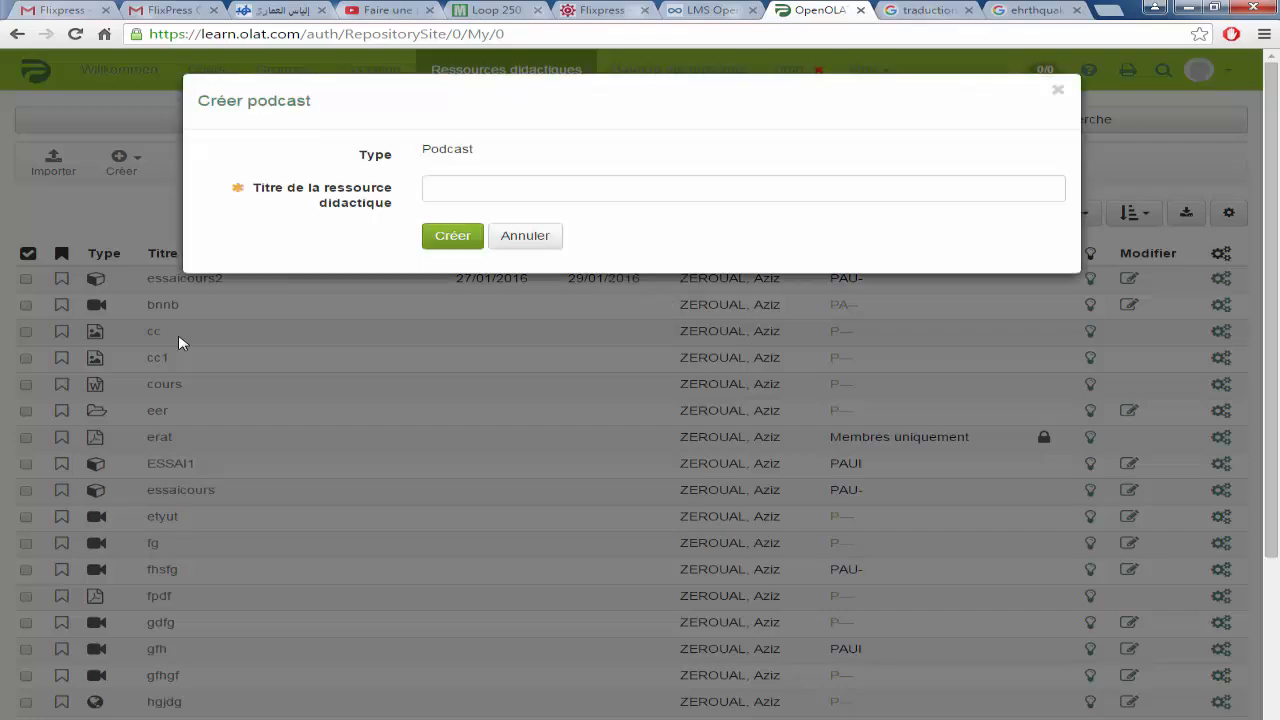
pyautogui.write('yty')
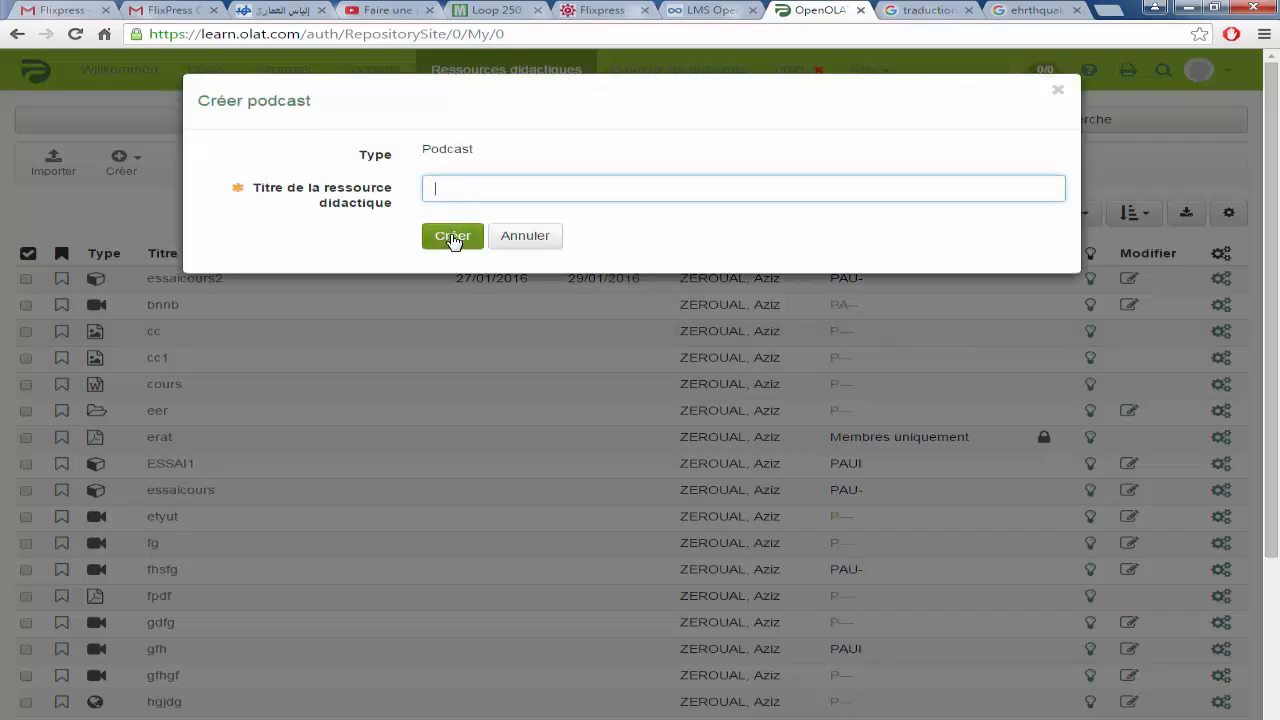
pyautogui.click(452, 238)
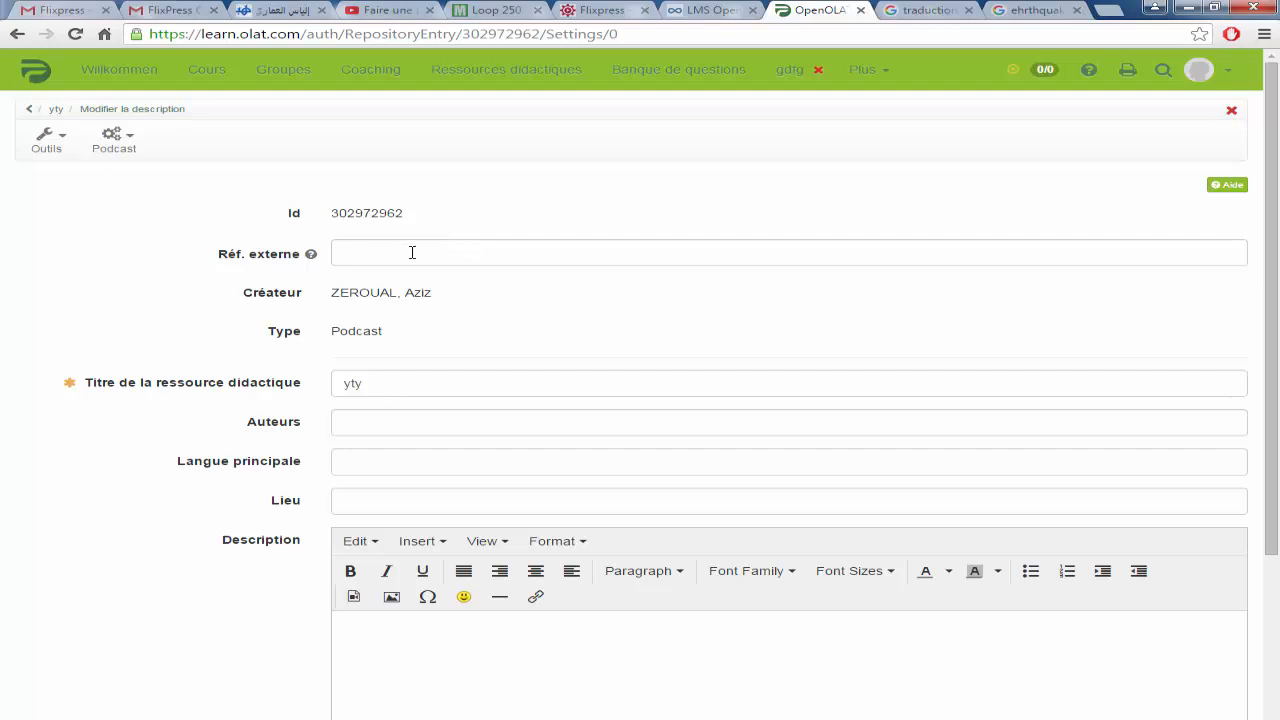
pyautogui.click(408, 253)
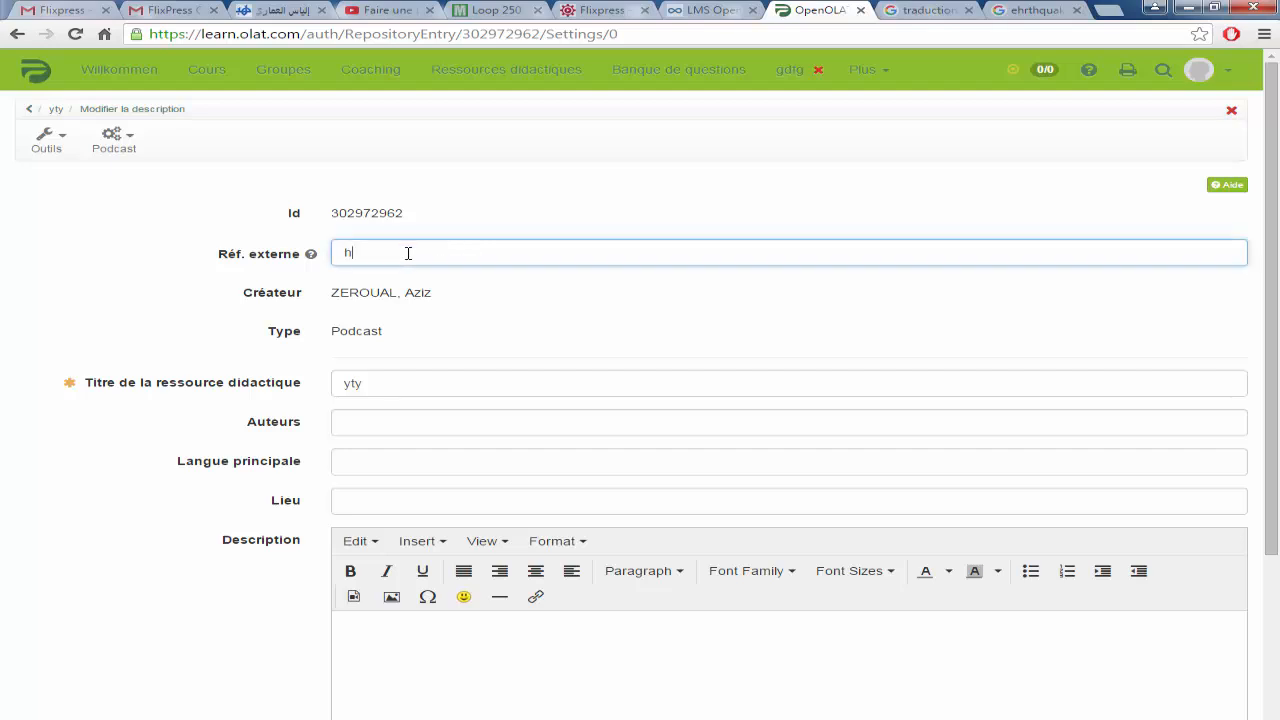
pyautogui.click(377, 650)
pyautogui.write('gf')
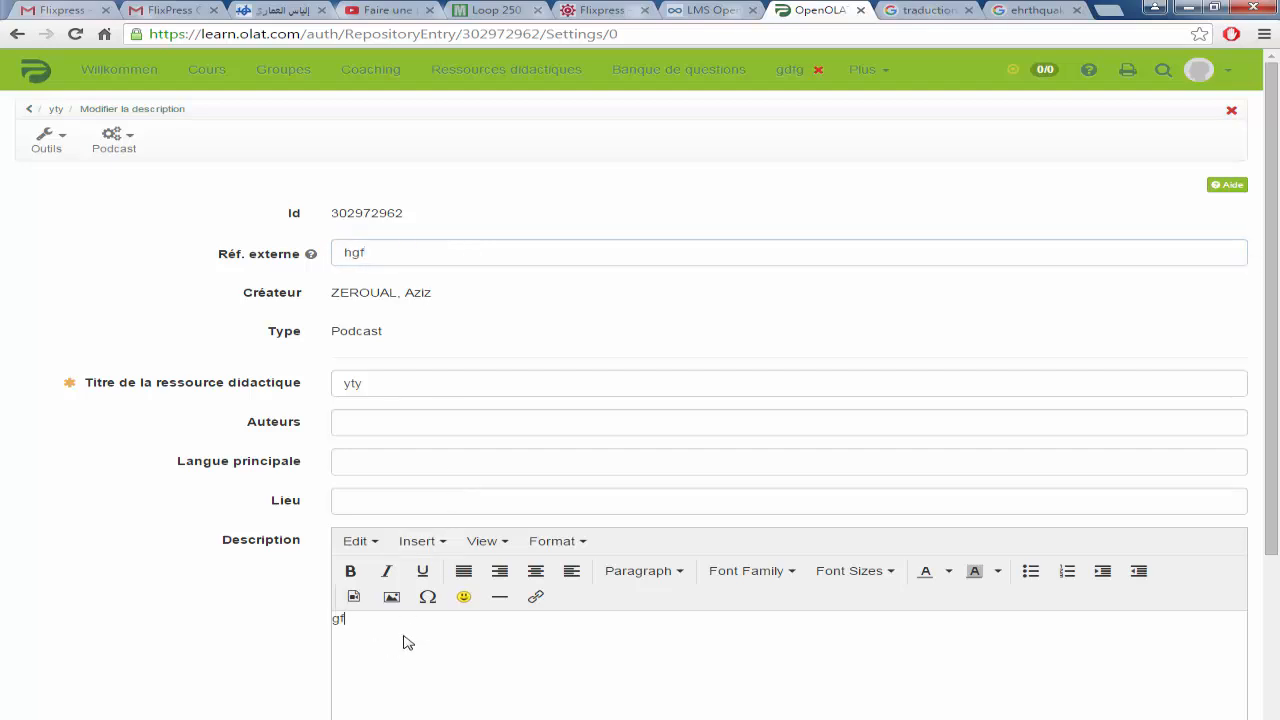
pyautogui.scroll(-3, 407, 635)
pyautogui.click(372, 677)
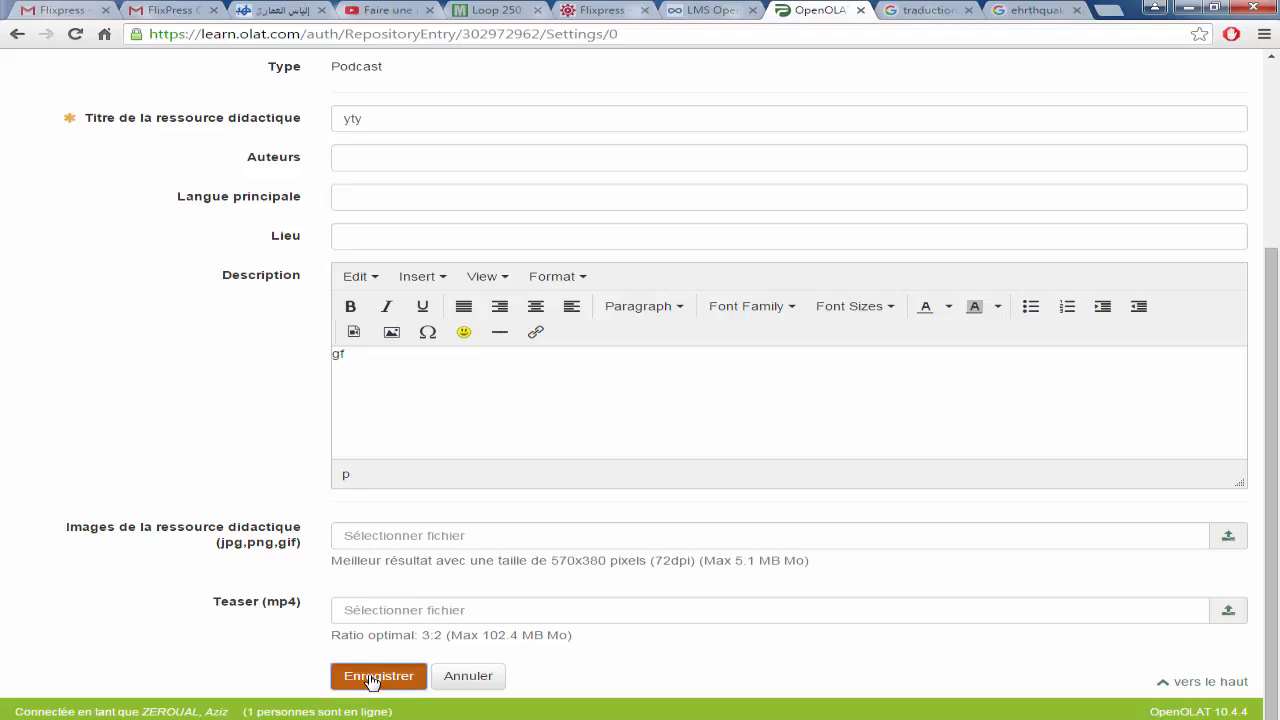
pyautogui.scroll(2, 188, 465)
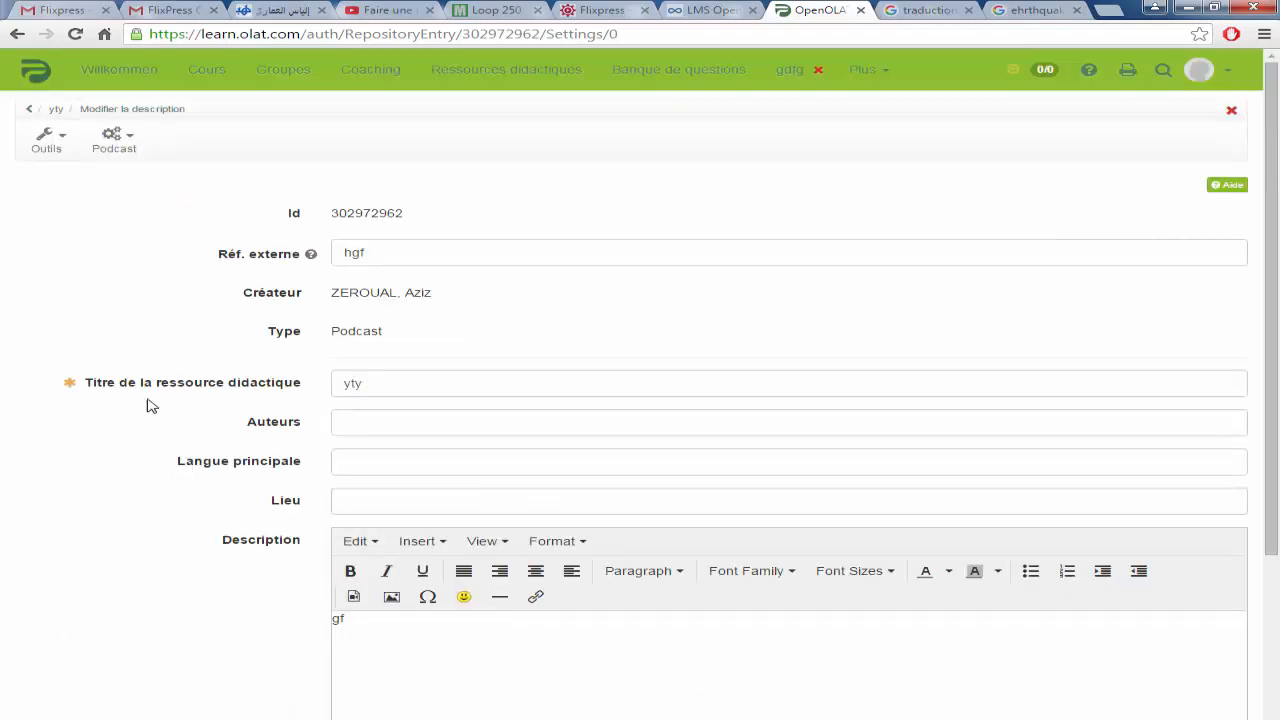
pyautogui.click(46, 146)
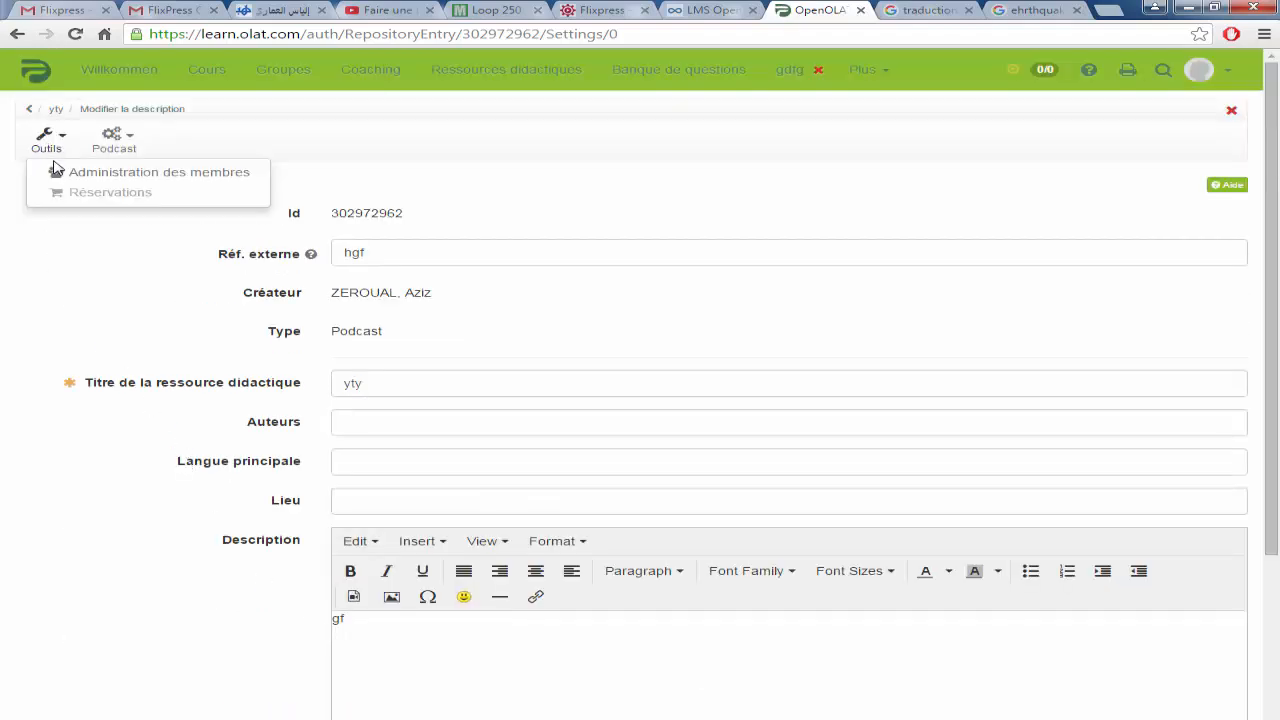
# Step: Open the yty podcast's Administration des membres and start the Ajouter un membre wizard
pyautogui.click(152, 175)
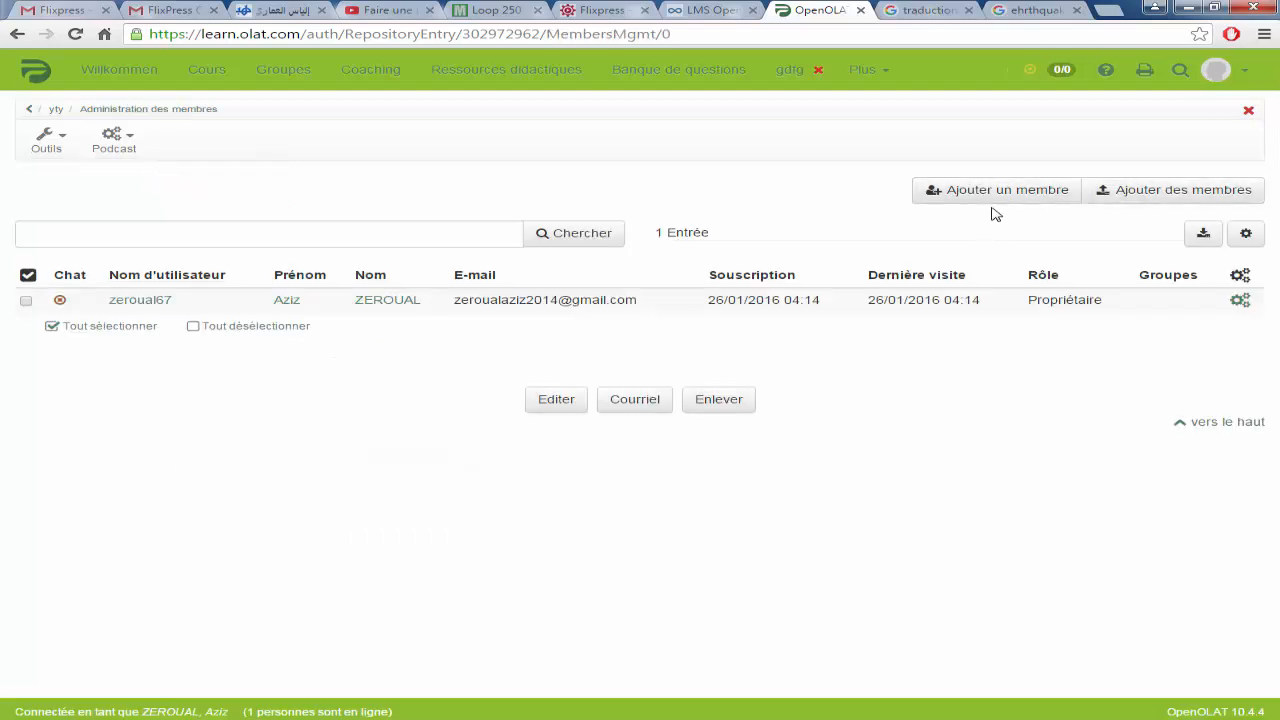
pyautogui.click(1022, 201)
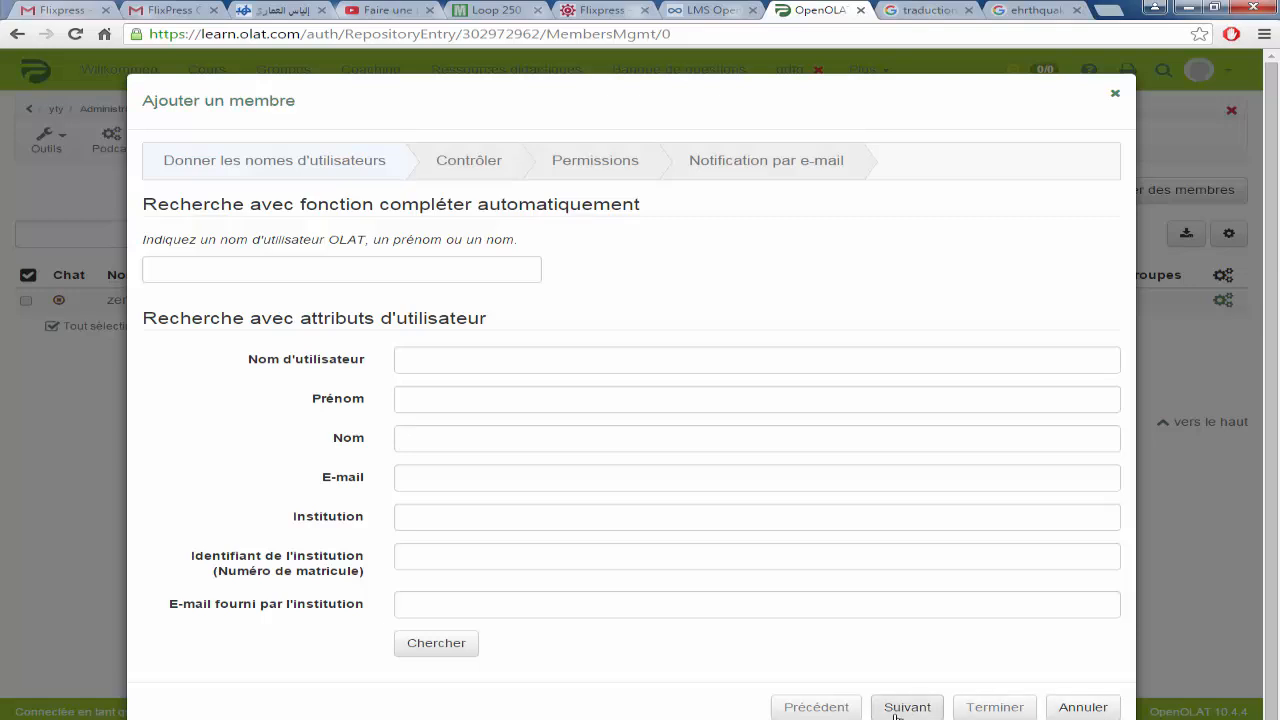
# Step: Cancel adding a member, then share yty with authors (Référence possible) and registered users
pyautogui.click(1085, 714)
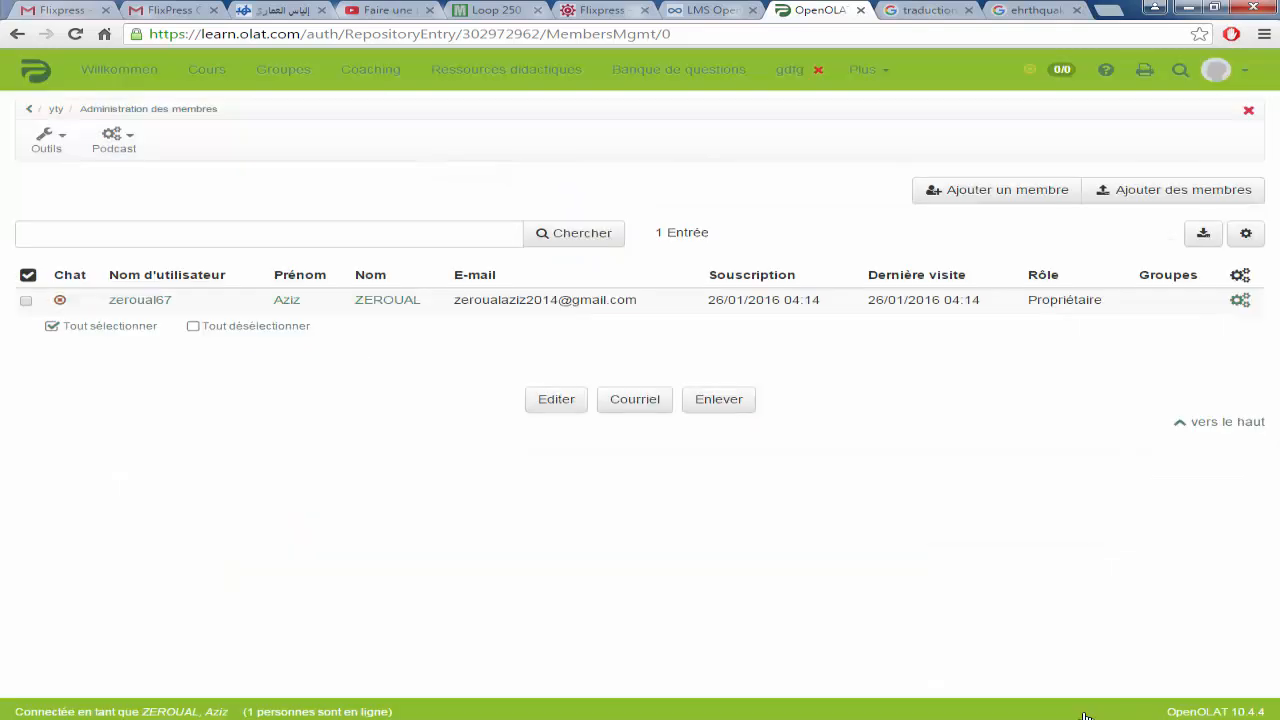
pyautogui.click(113, 140)
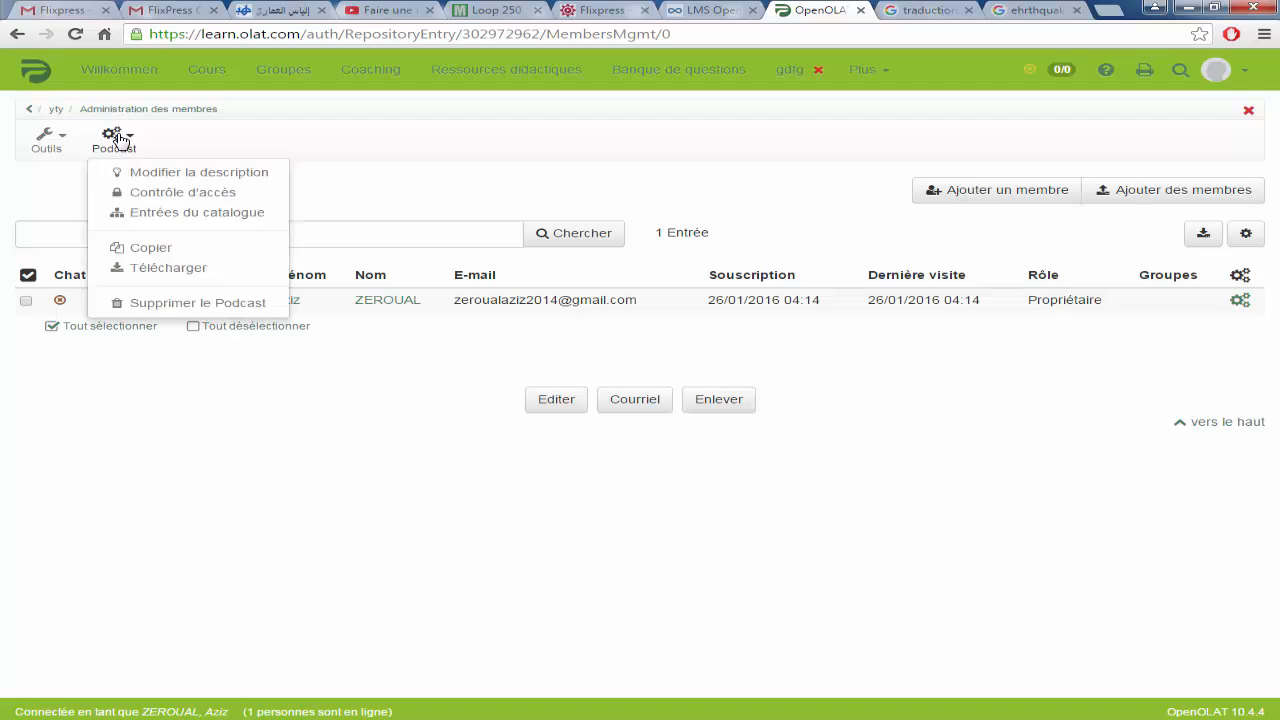
pyautogui.click(200, 197)
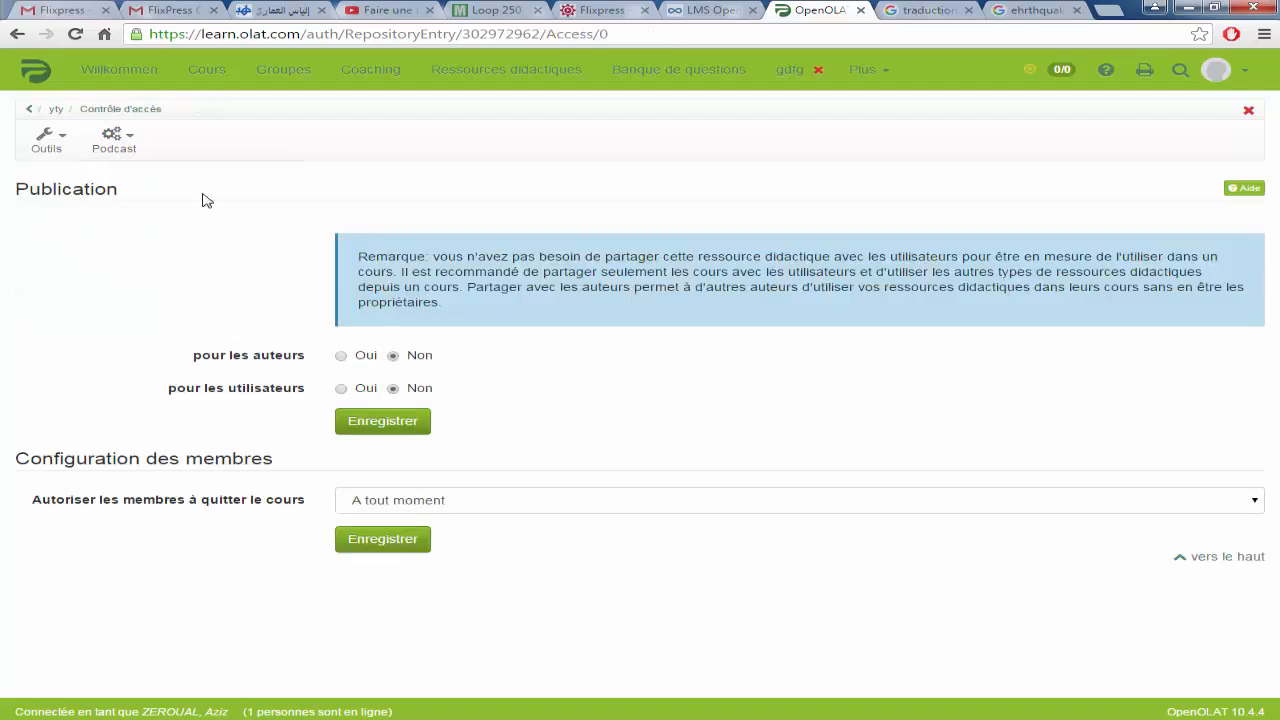
pyautogui.click(341, 356)
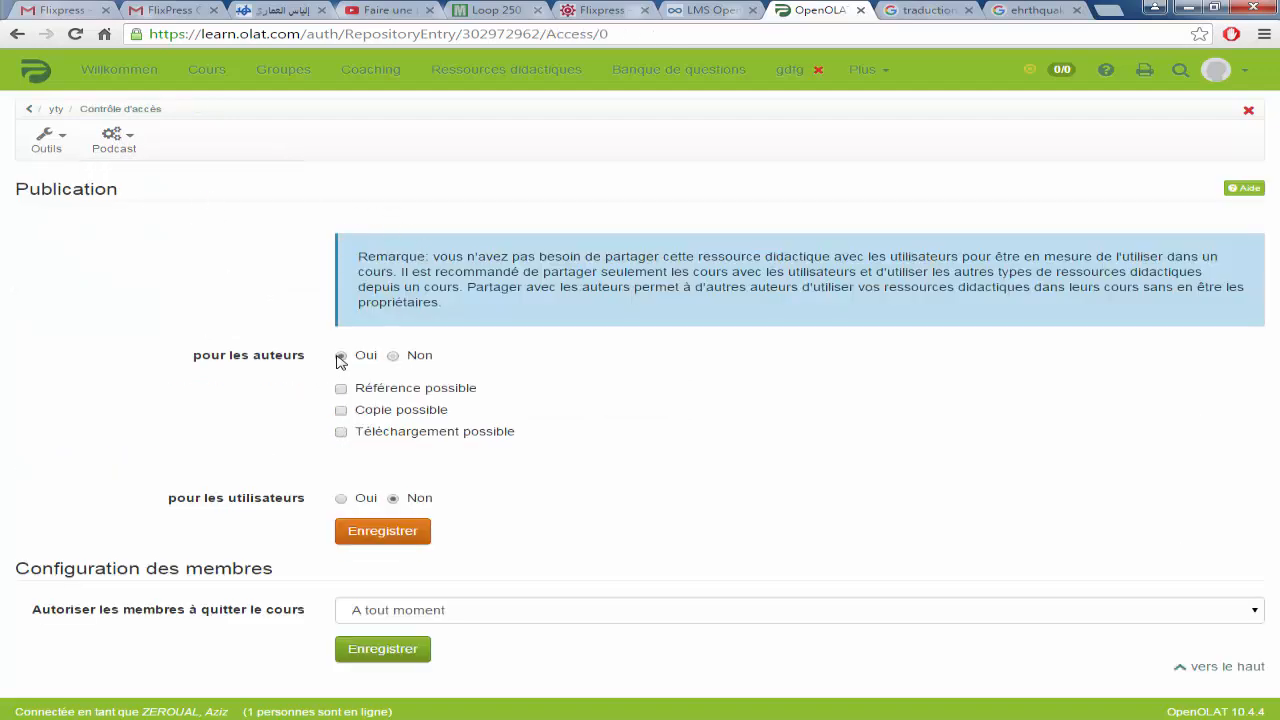
pyautogui.click(341, 389)
pyautogui.click(341, 498)
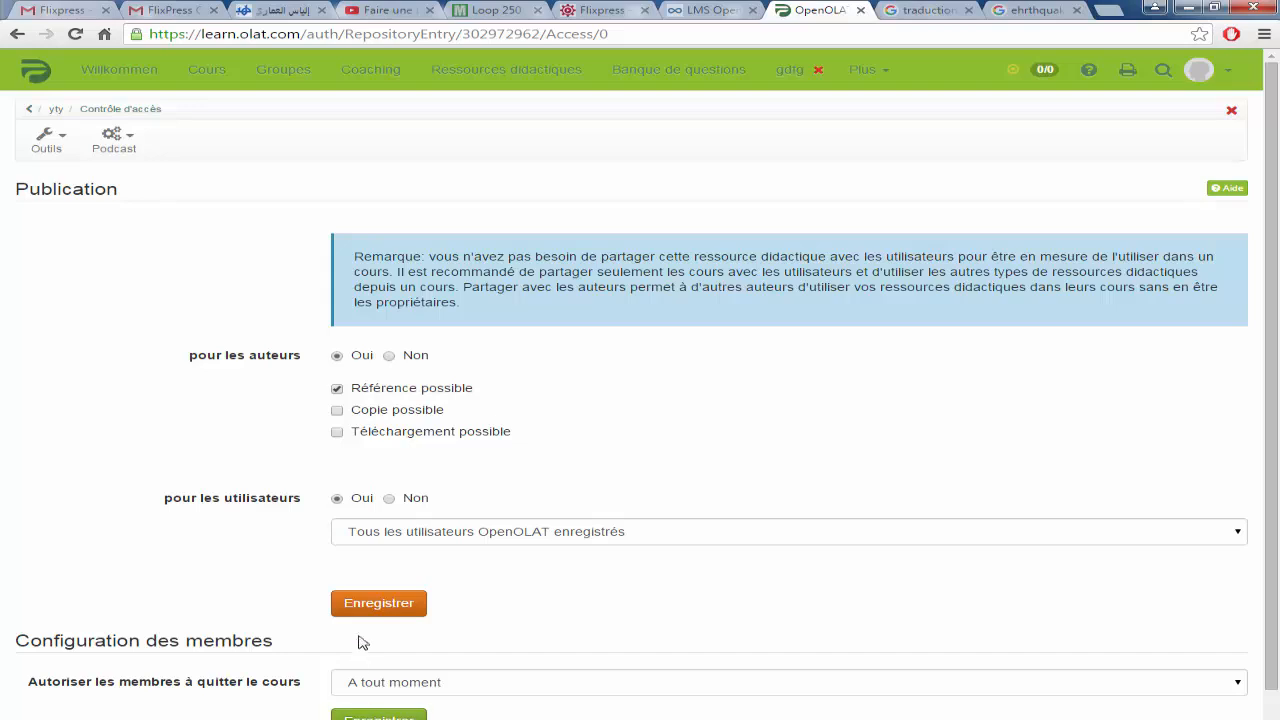
pyautogui.click(370, 606)
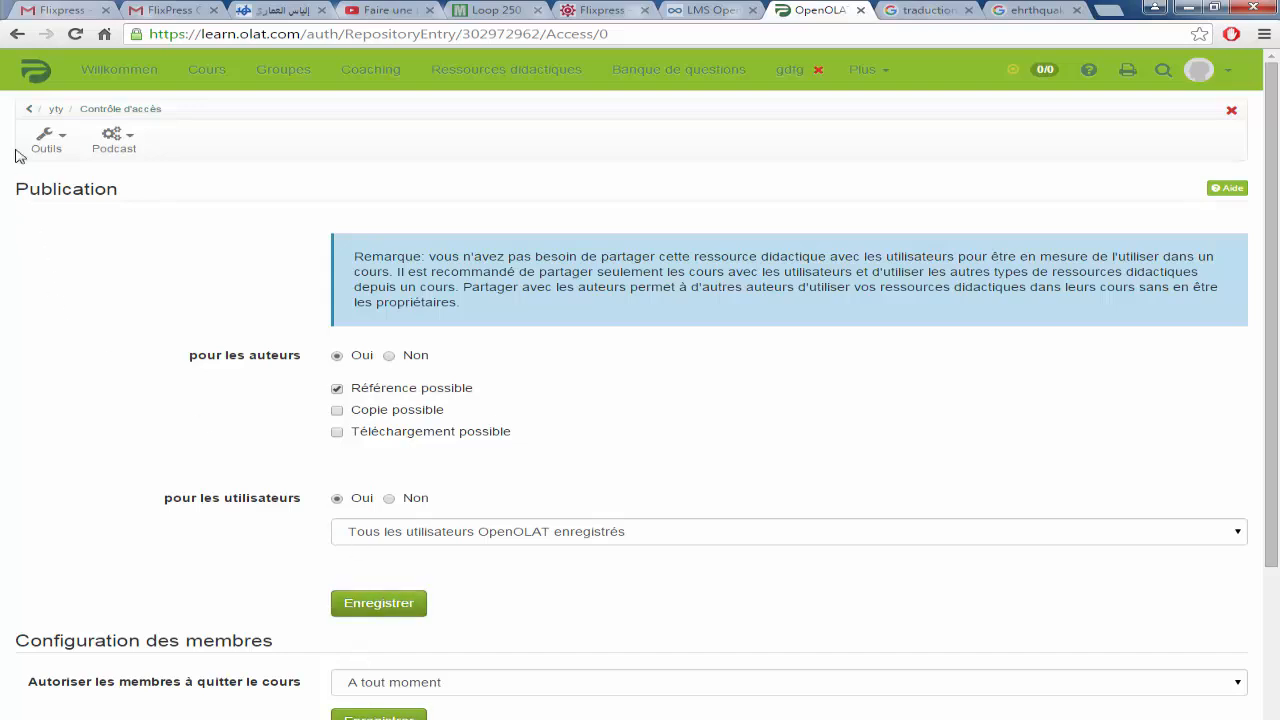
pyautogui.click(31, 110)
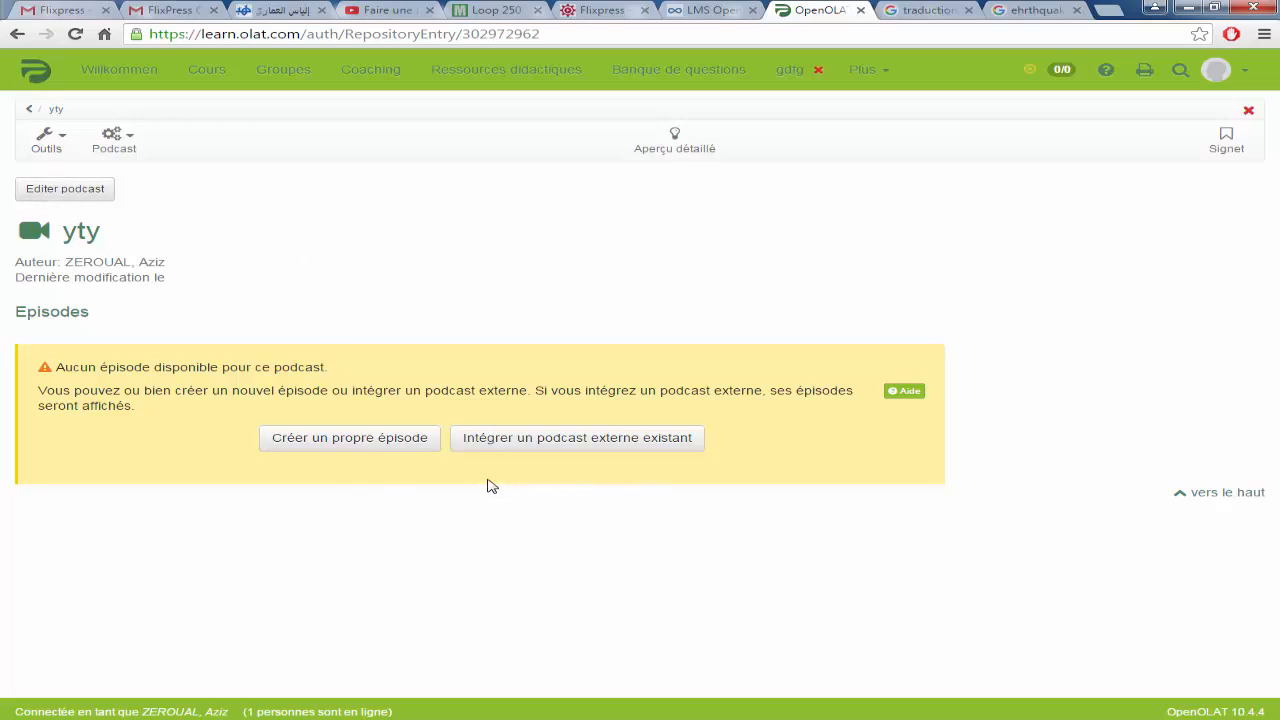
# Step: Publish an episode titled 'fdgh' in yty with the LearningAnim.mp4 video attached
pyautogui.click(357, 446)
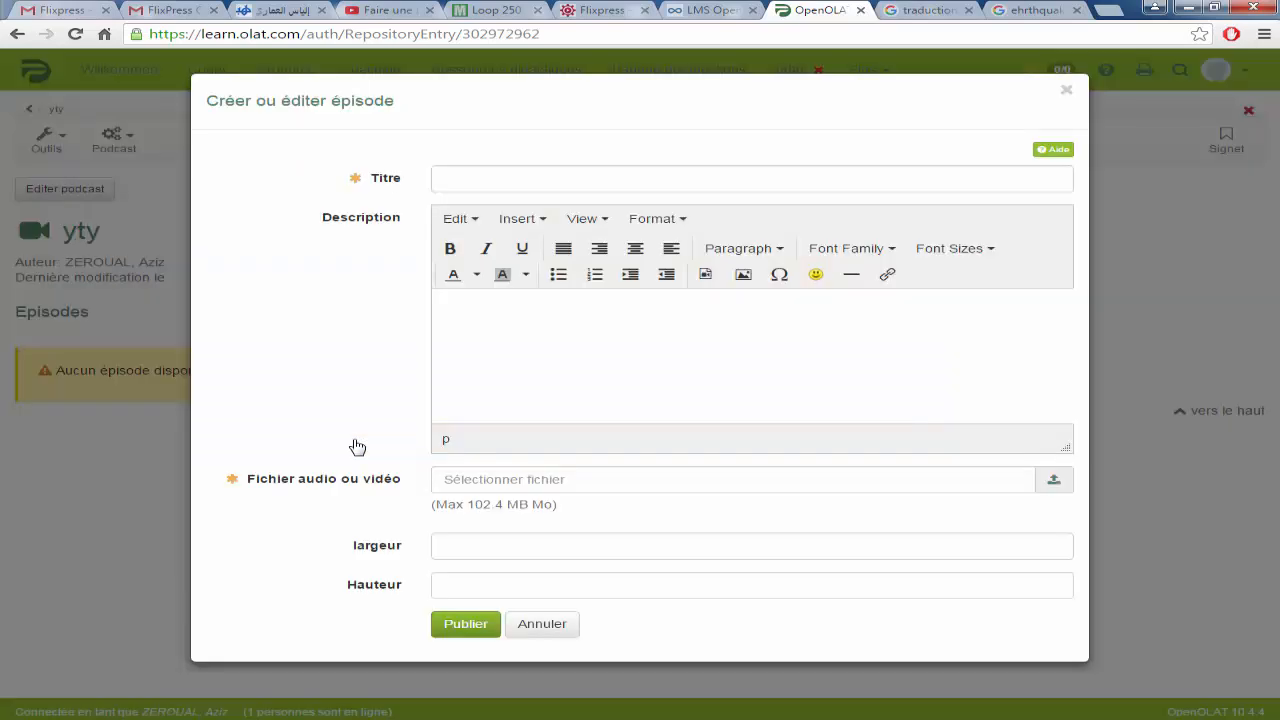
pyautogui.click(480, 178)
pyautogui.write('fdgh')
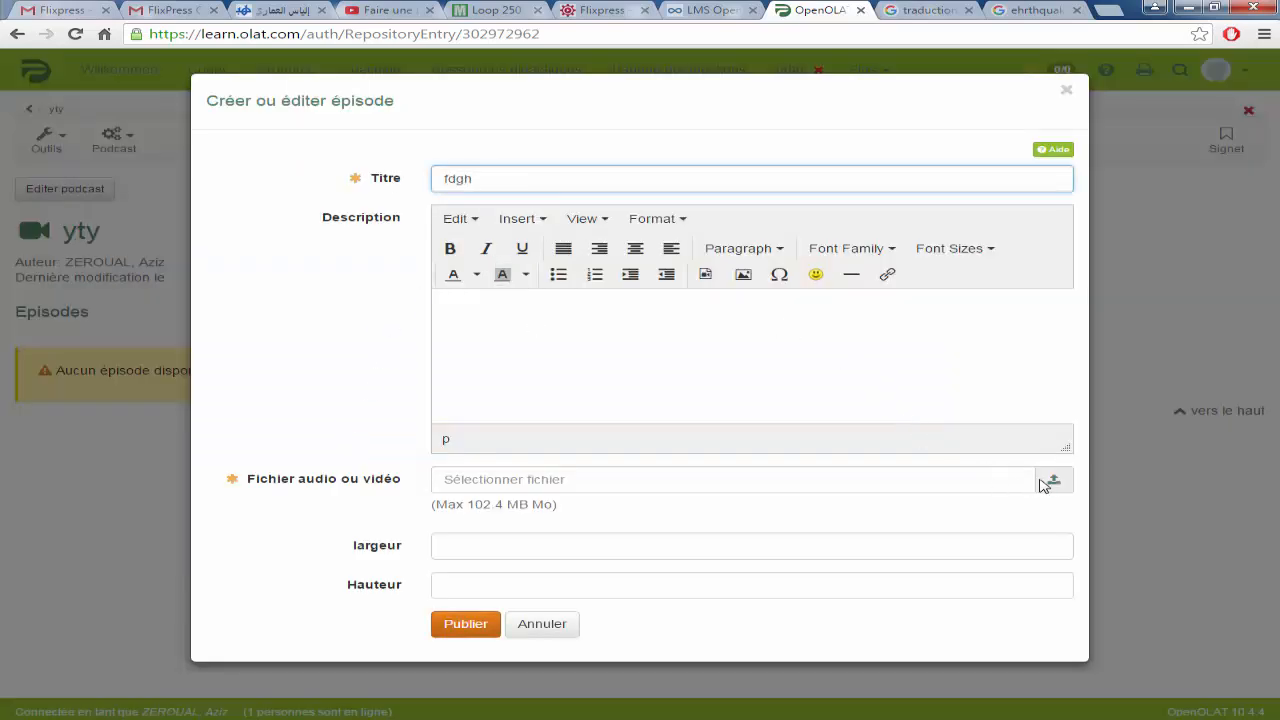
pyautogui.click(1054, 481)
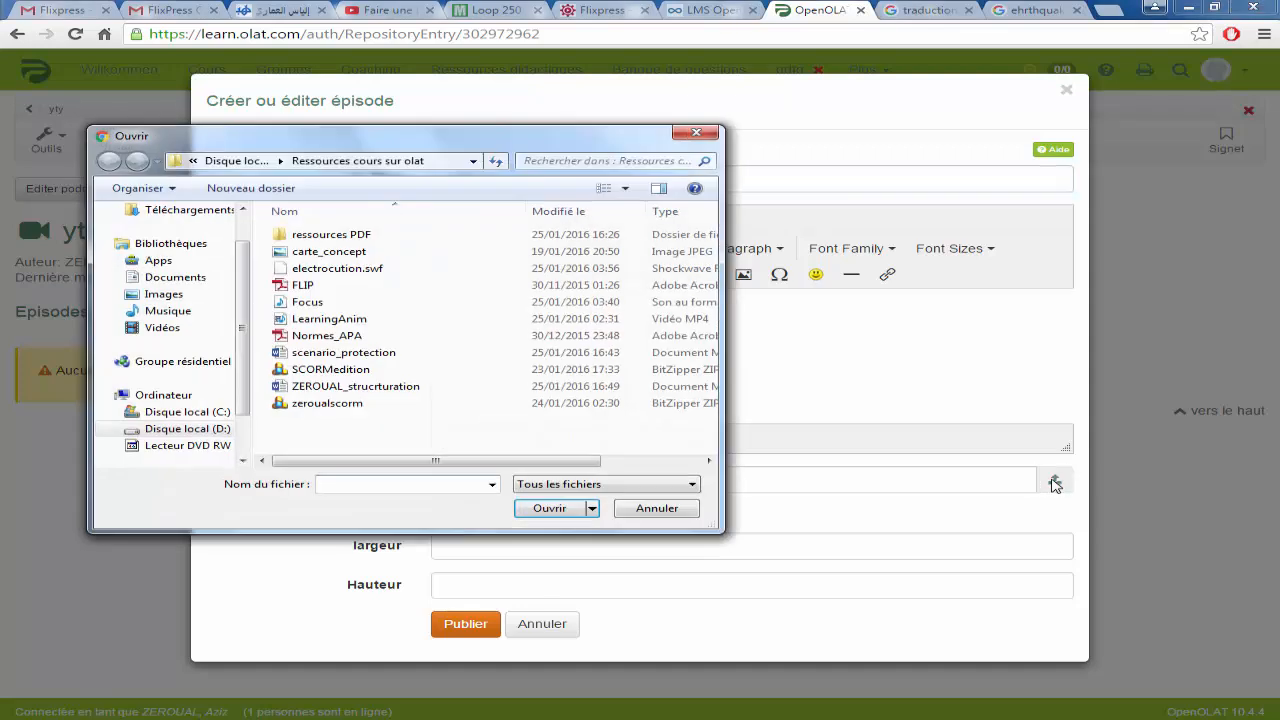
pyautogui.click(303, 320)
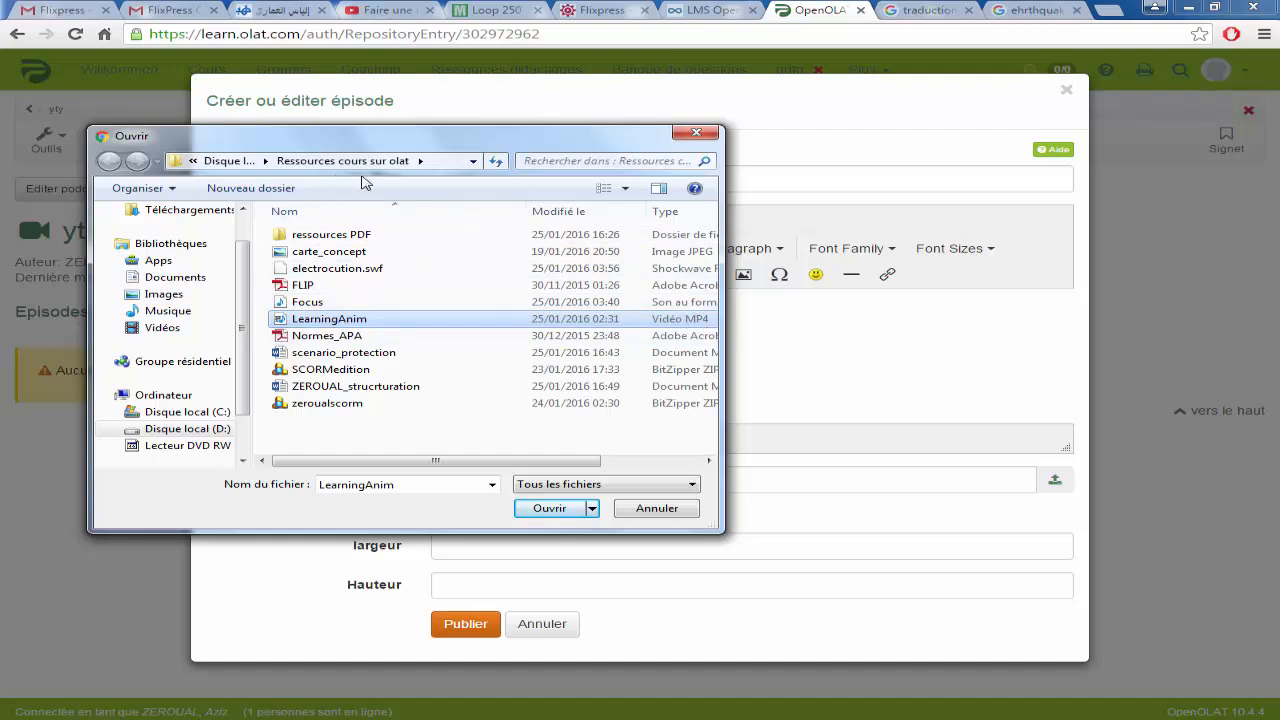
pyautogui.click(548, 509)
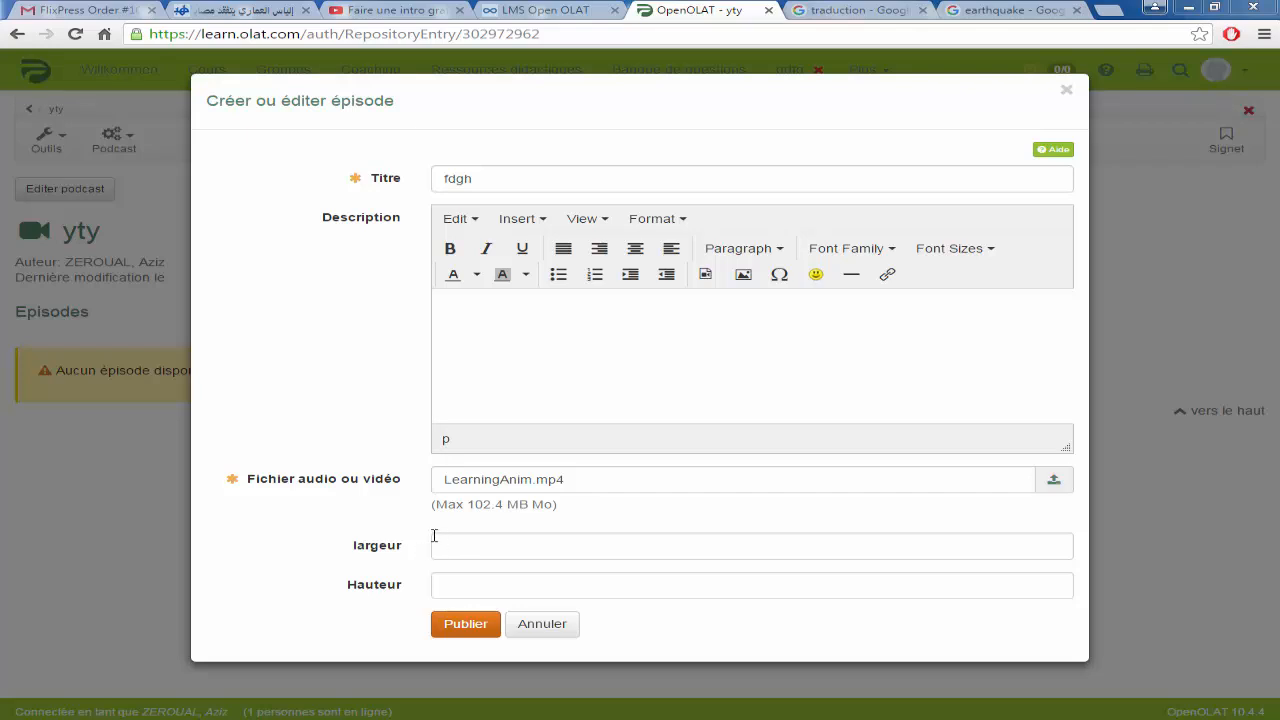
pyautogui.click(460, 624)
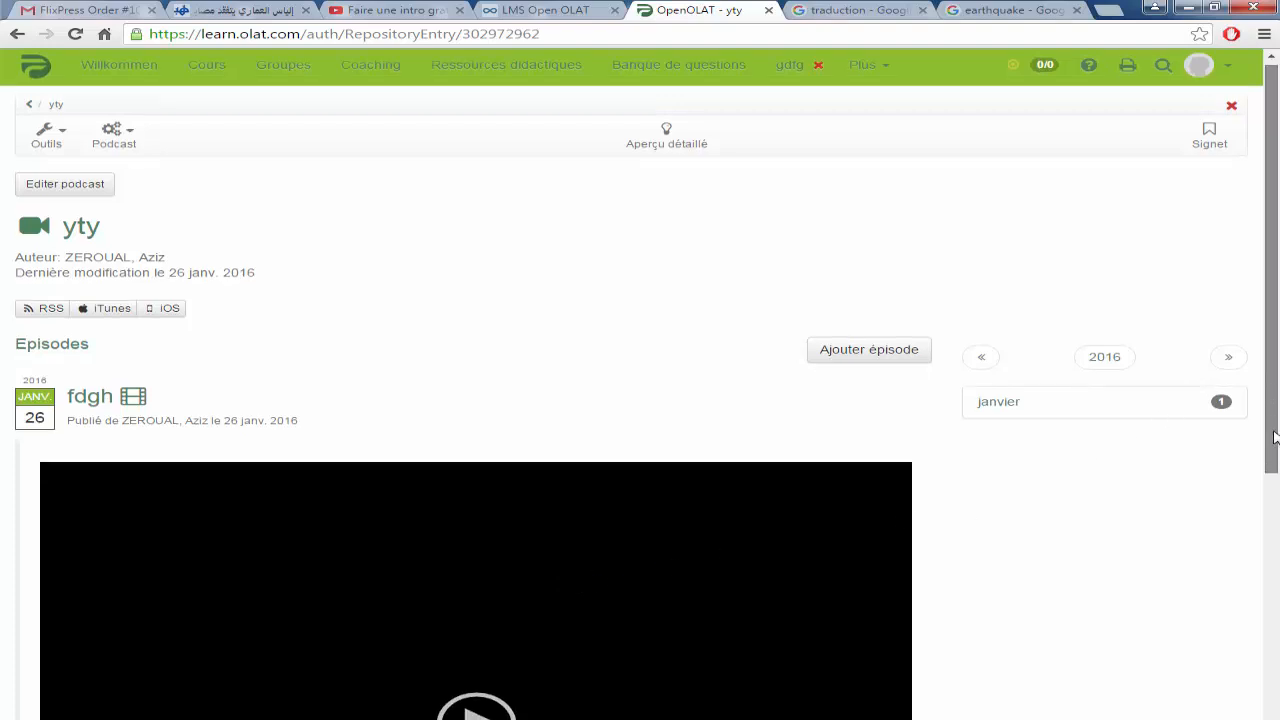
# Step: Play the fdgh video, skip ahead to about 01:11 at the Australia map, and pause
pyautogui.scroll(-3, 1274, 437)
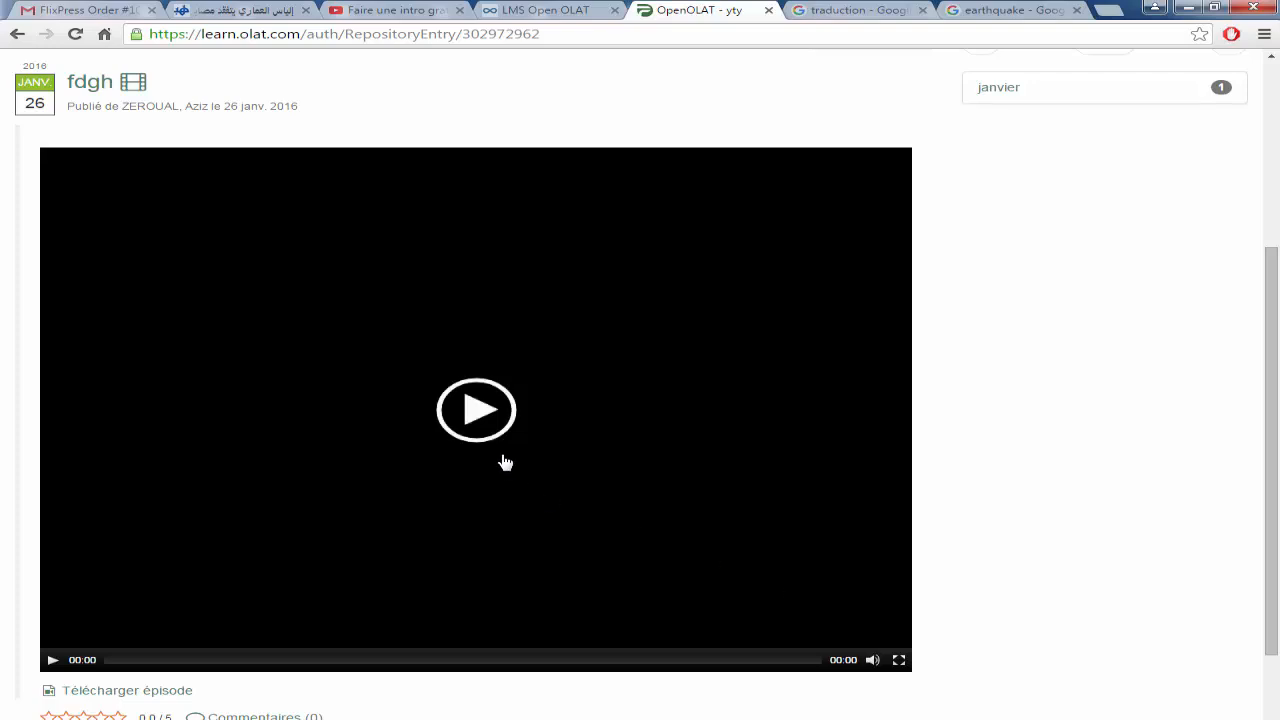
pyautogui.click(474, 422)
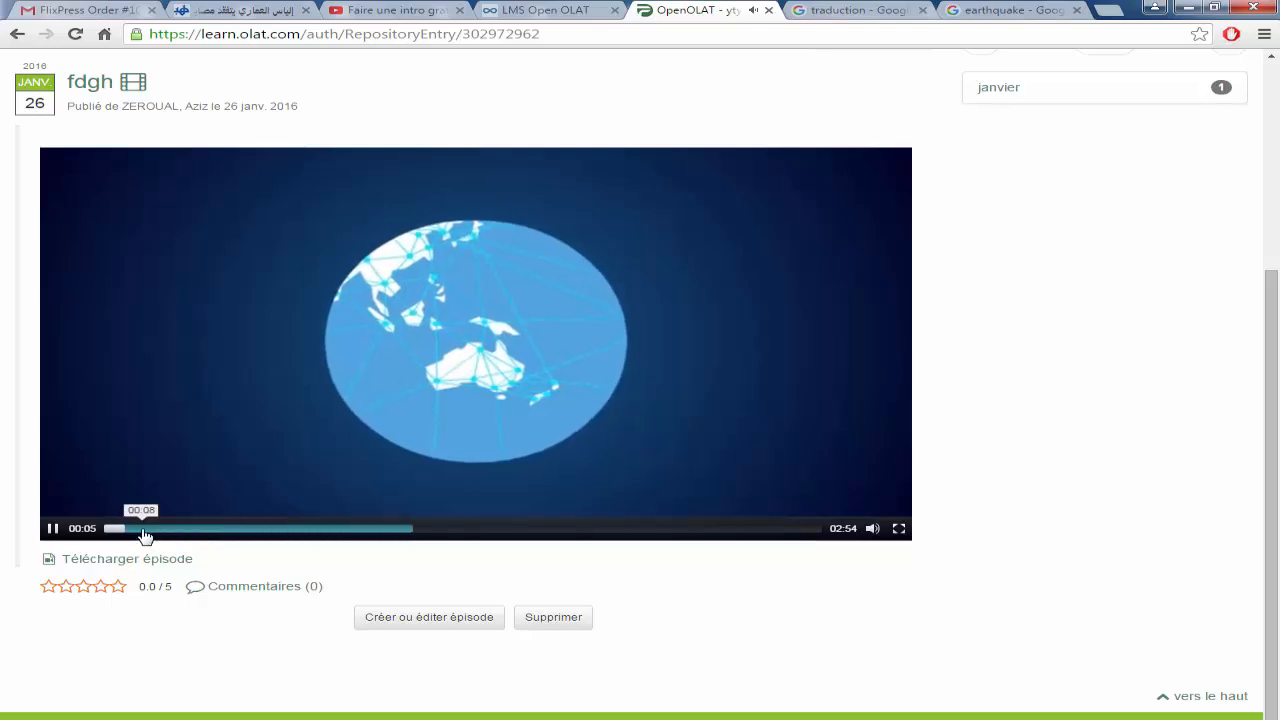
pyautogui.click(144, 530)
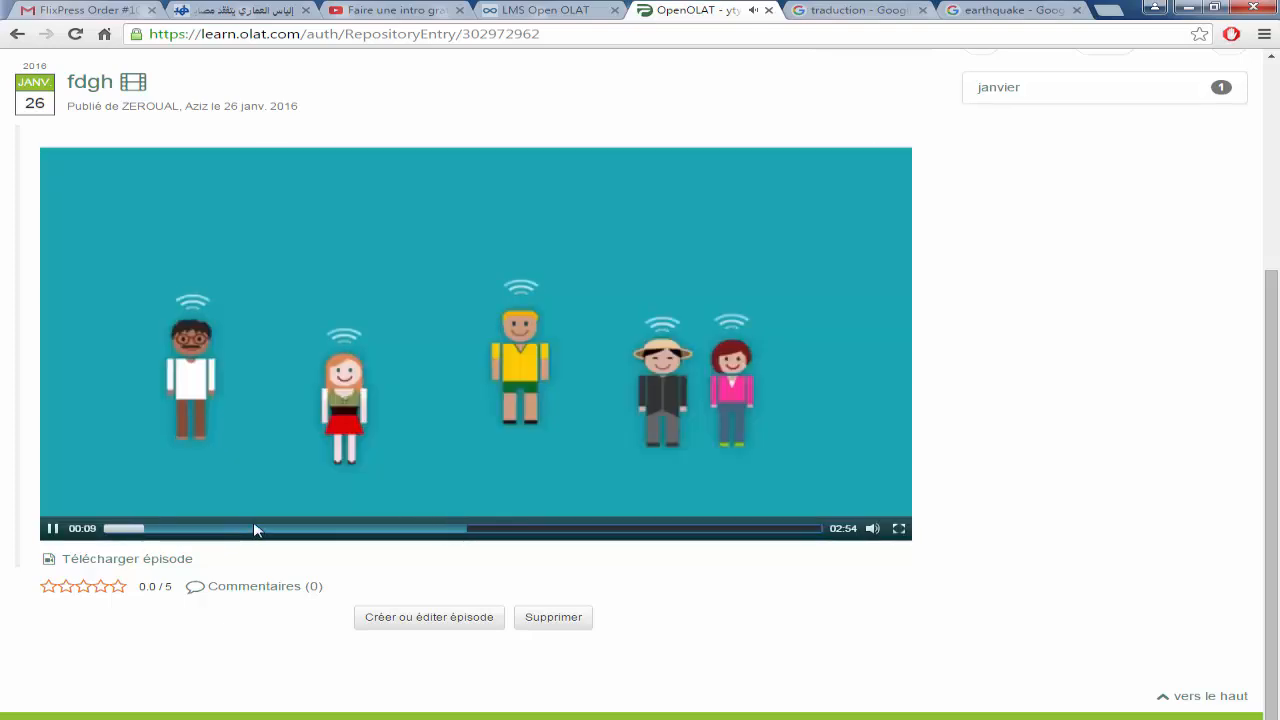
pyautogui.click(432, 530)
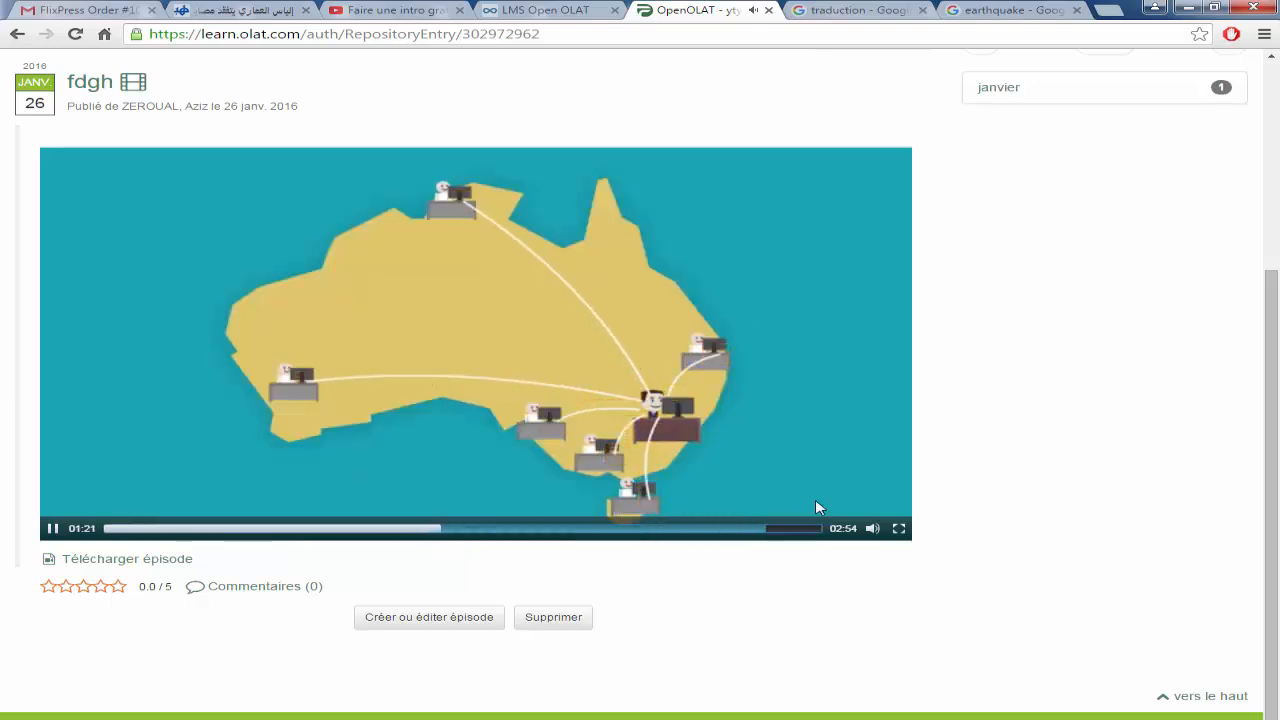
pyautogui.click(771, 474)
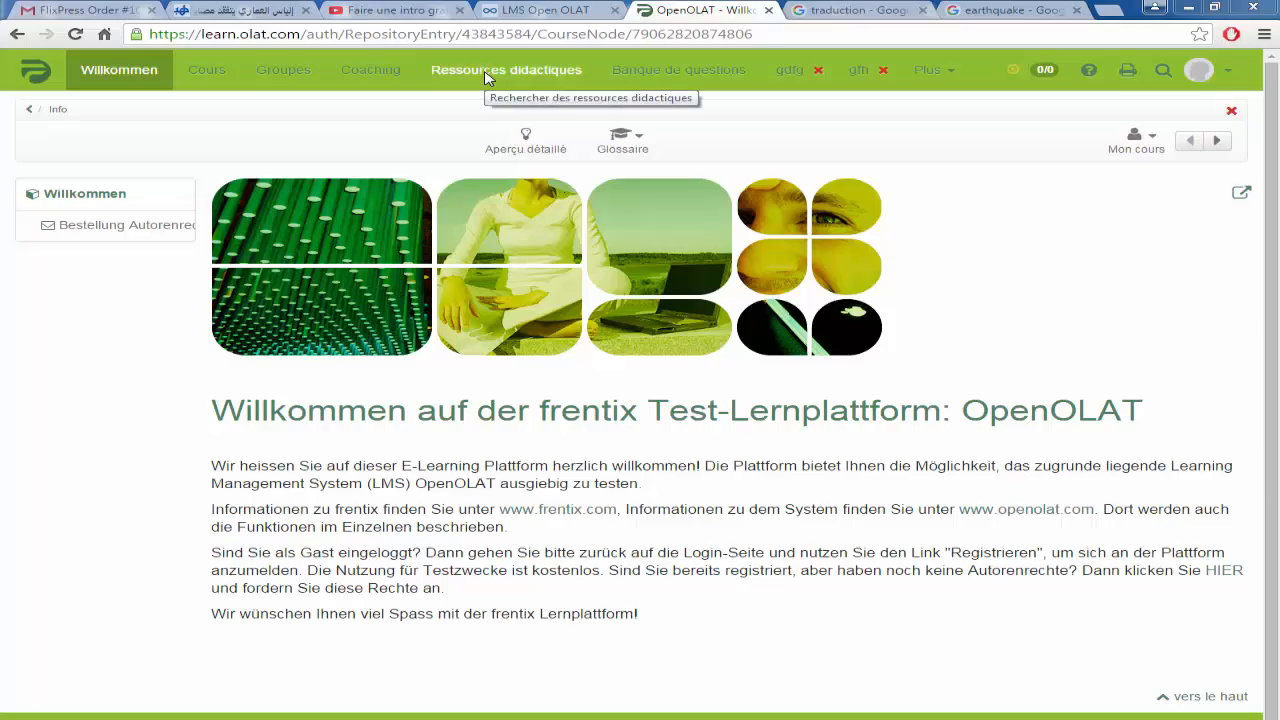
# Step: From Ressources didactiques, start a new course titled 'cours6' and launch the simple course assistant
pyautogui.click(485, 72)
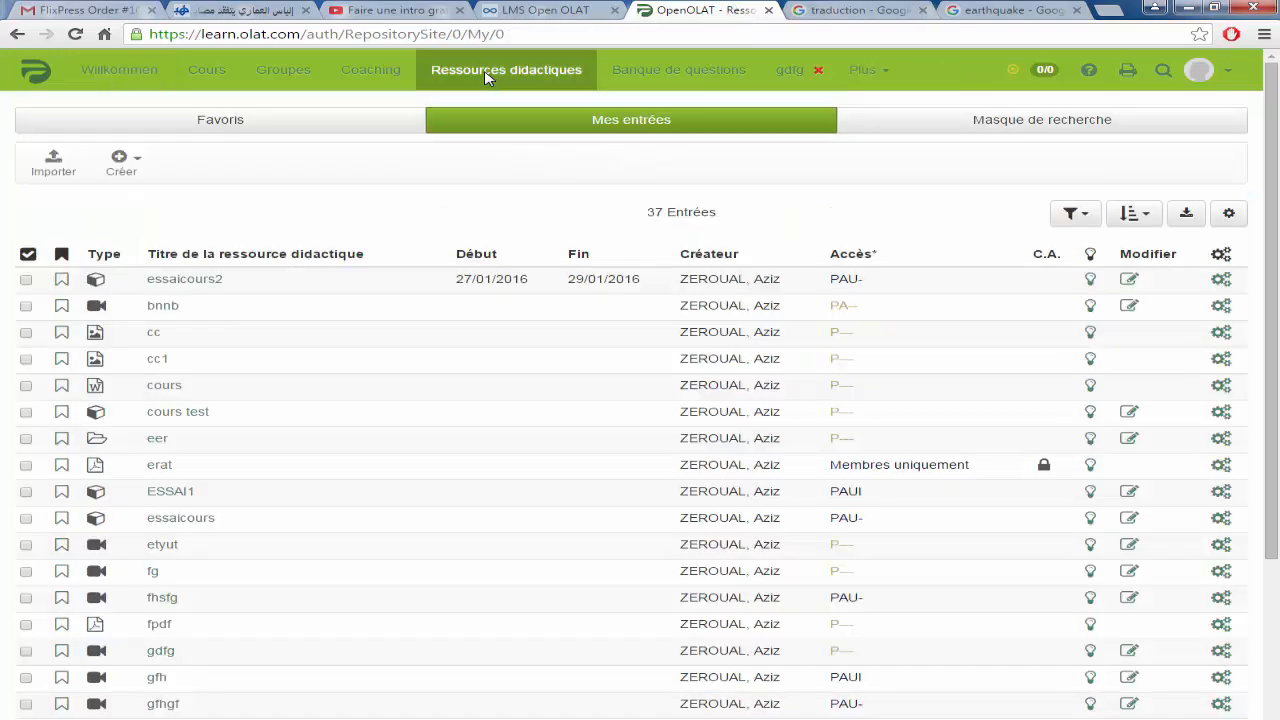
pyautogui.click(120, 162)
pyautogui.click(154, 195)
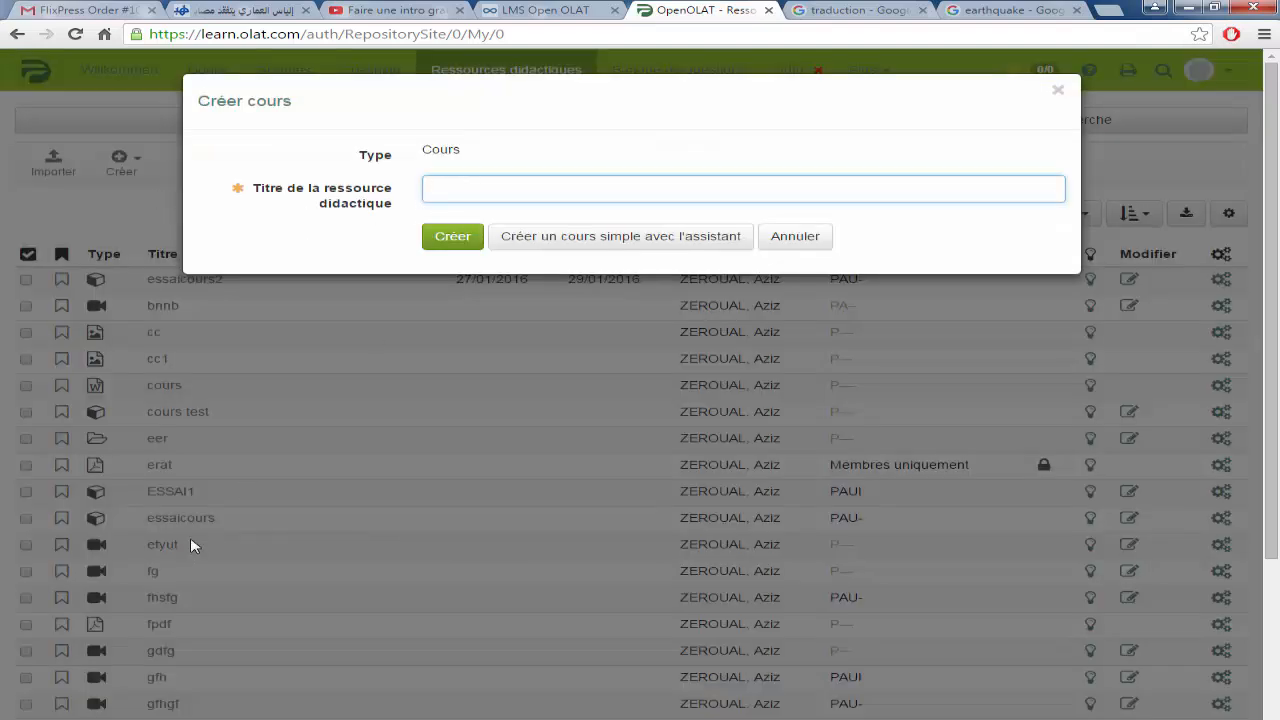
pyautogui.write('cours6')
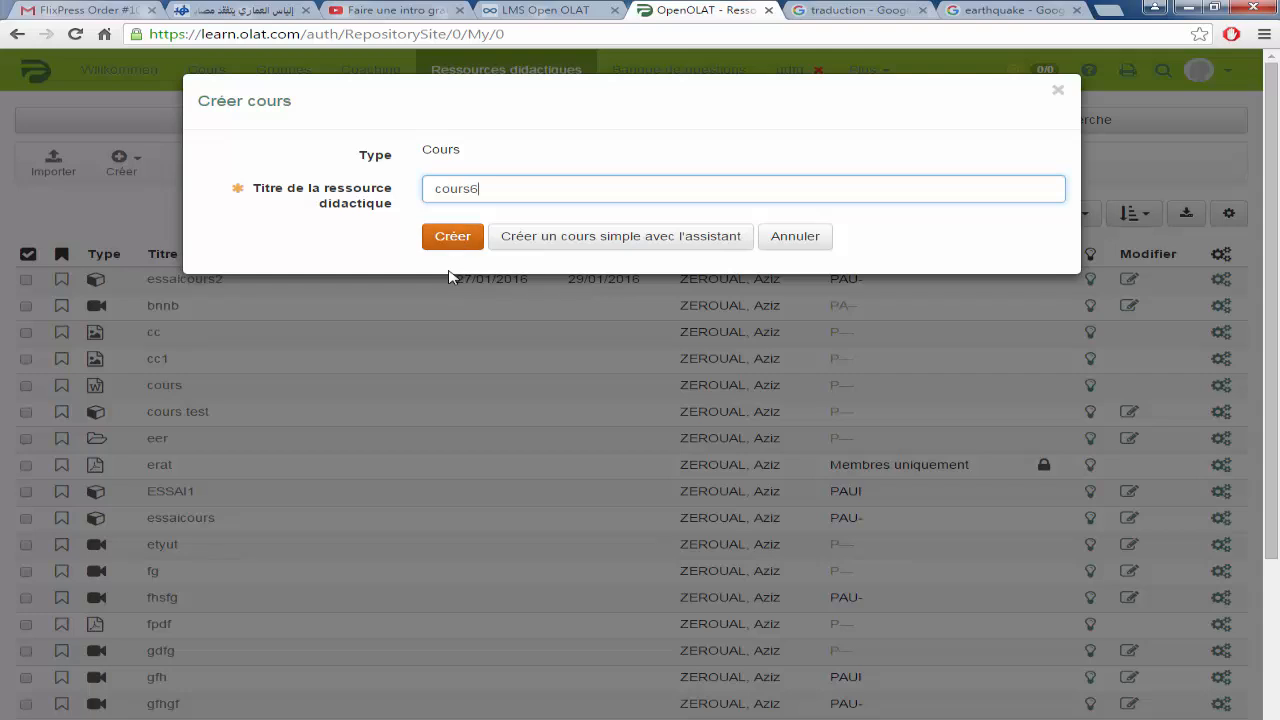
pyautogui.click(627, 245)
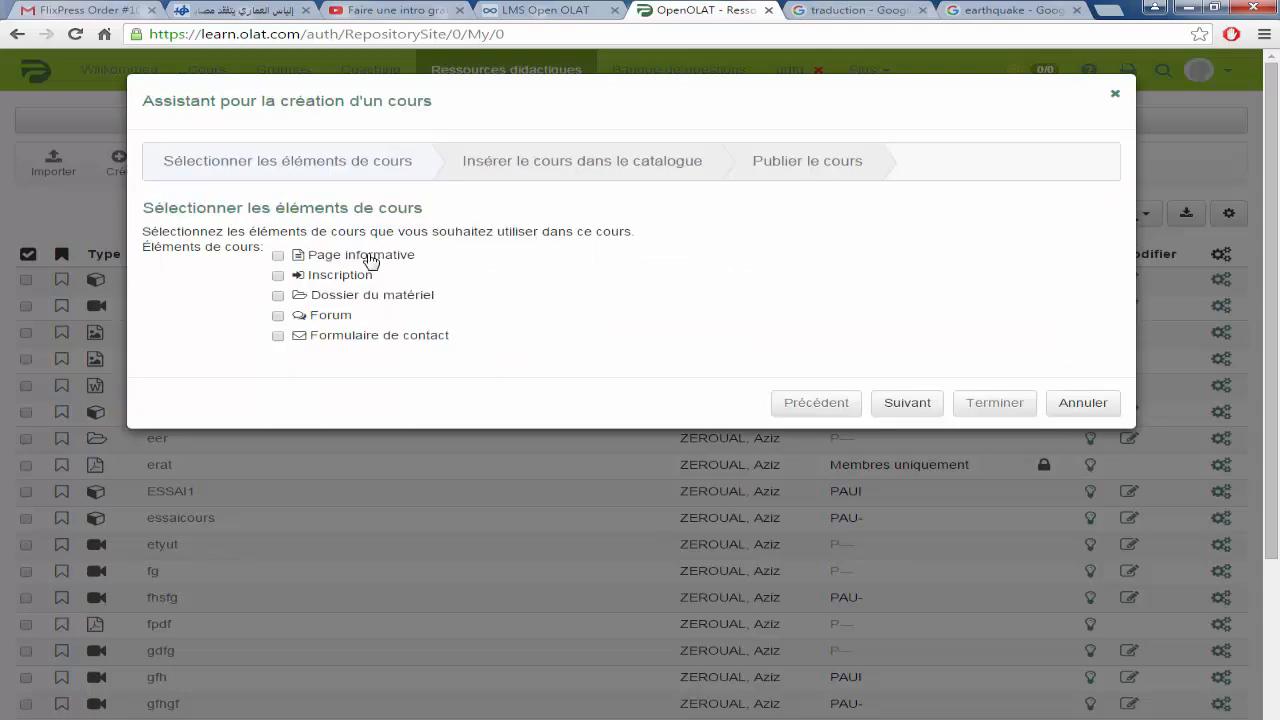
# Step: Include an information page, a forum and an enrolment element in the new course
pyautogui.click(278, 256)
pyautogui.click(278, 316)
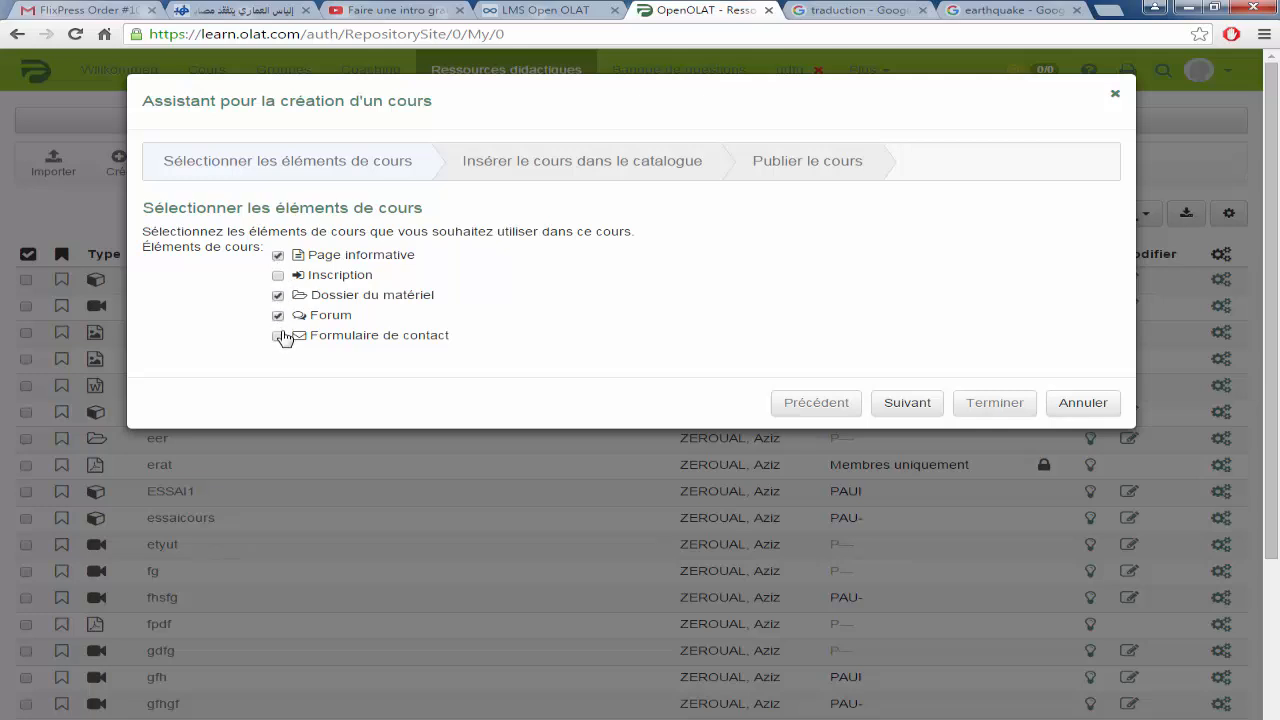
pyautogui.click(278, 276)
# Step: Set enrolment to 6 groups of 4 participants, with all elements reserved for enrolled participants
pyautogui.click(467, 261)
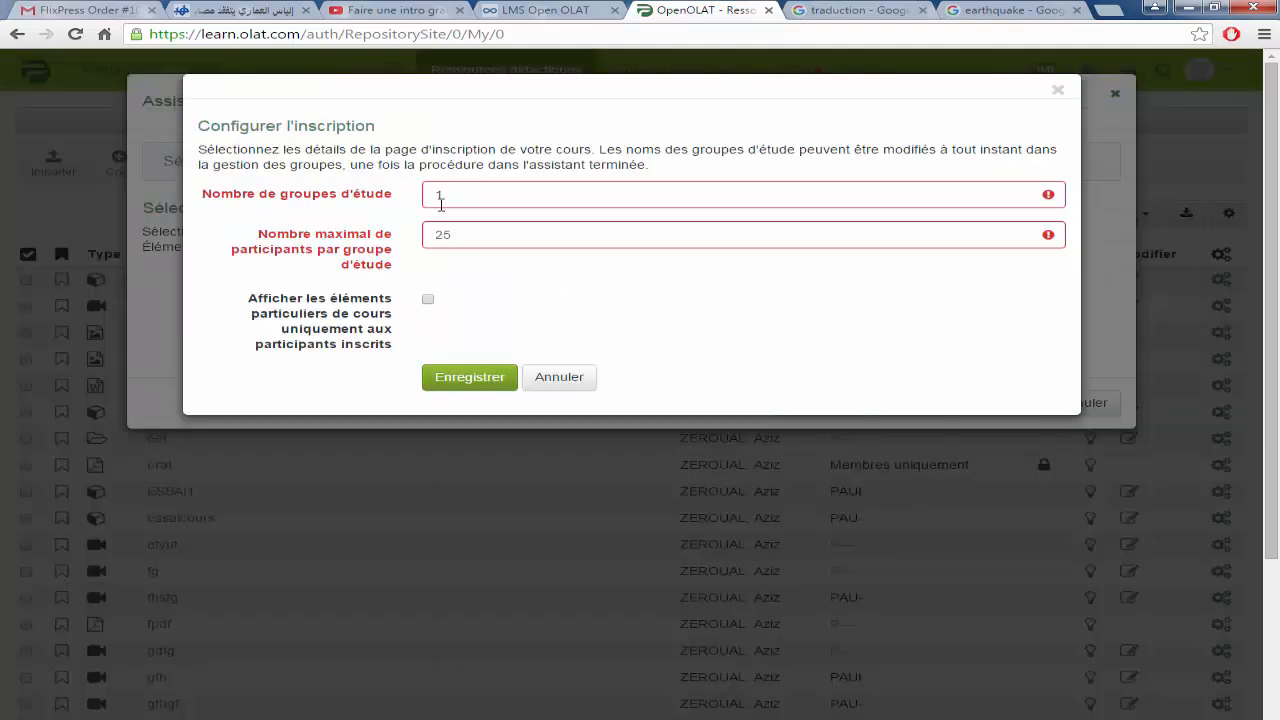
pyautogui.moveTo(447, 195); pyautogui.dragTo(418, 197)
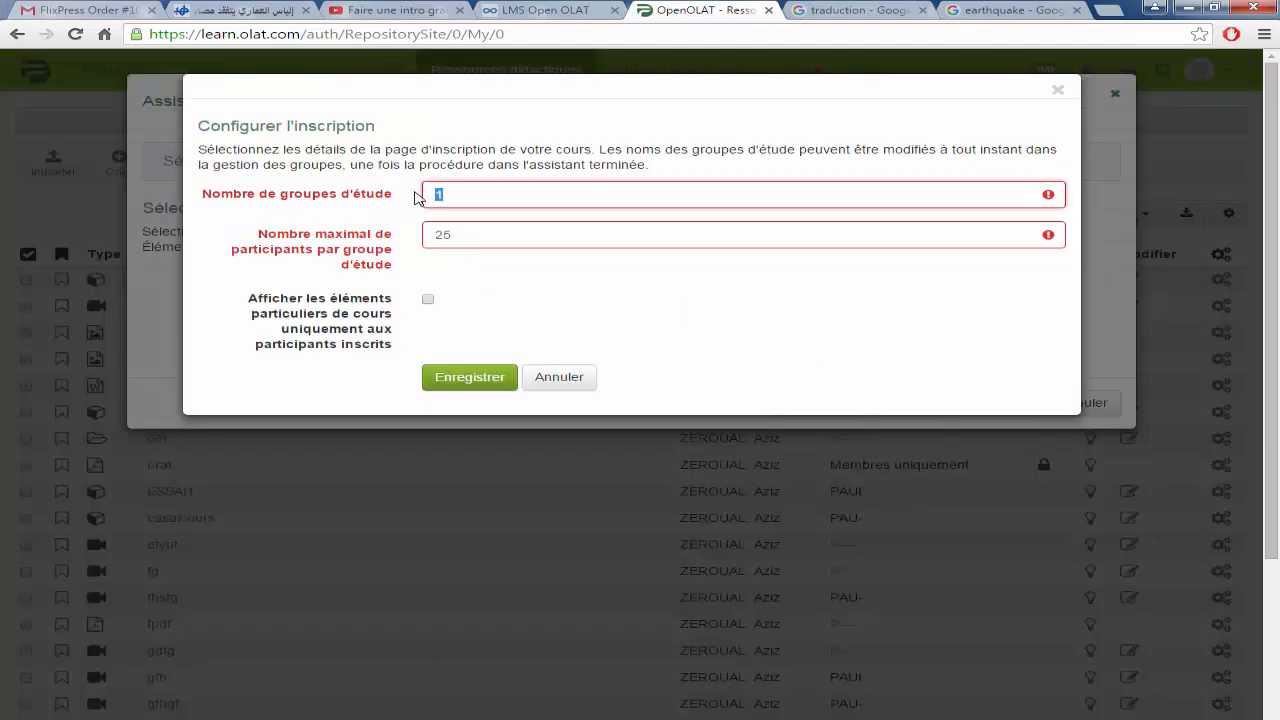
pyautogui.write('6')
pyautogui.moveTo(462, 234); pyautogui.dragTo(406, 240)
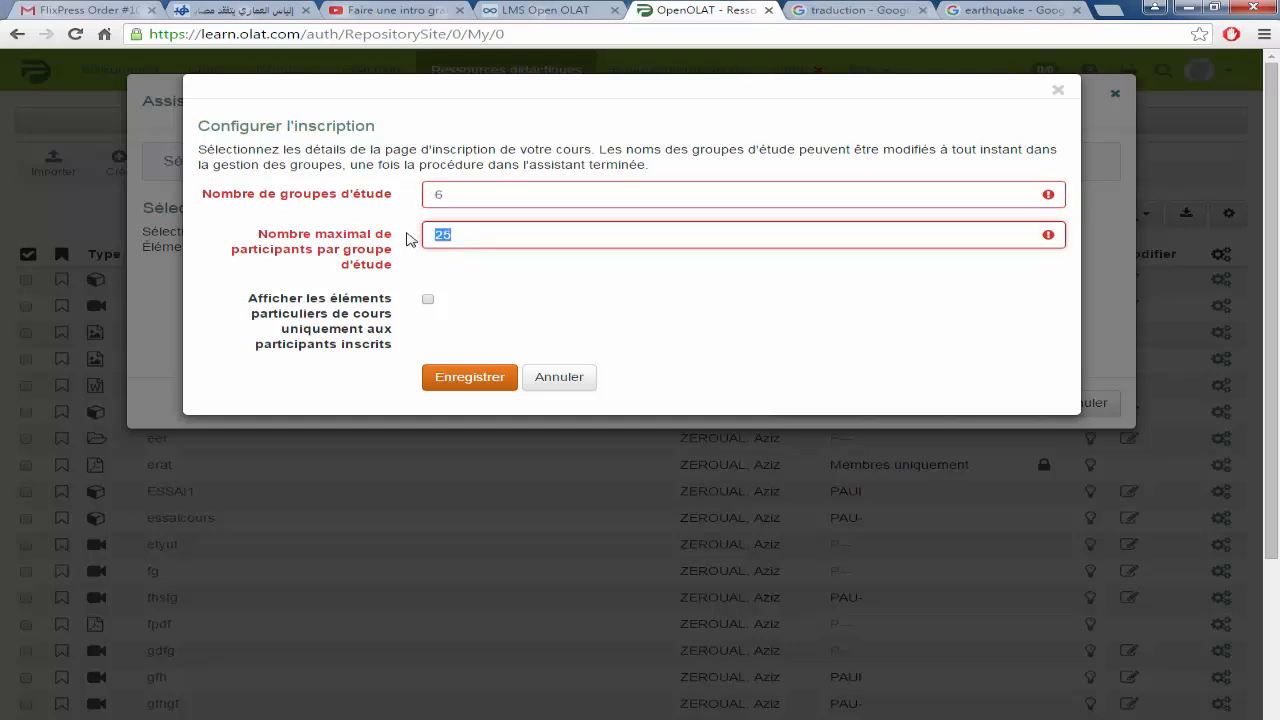
pyautogui.click(428, 299)
pyautogui.click(428, 378)
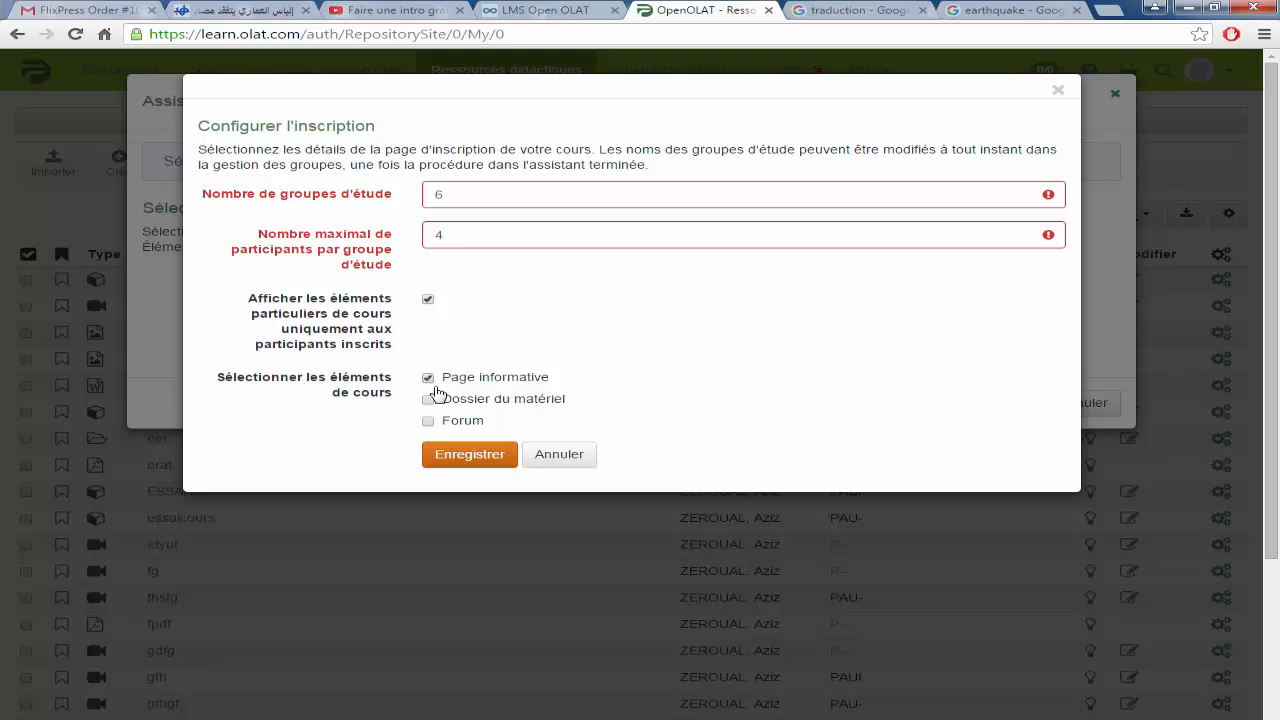
pyautogui.click(428, 399)
pyautogui.click(429, 421)
pyautogui.click(466, 456)
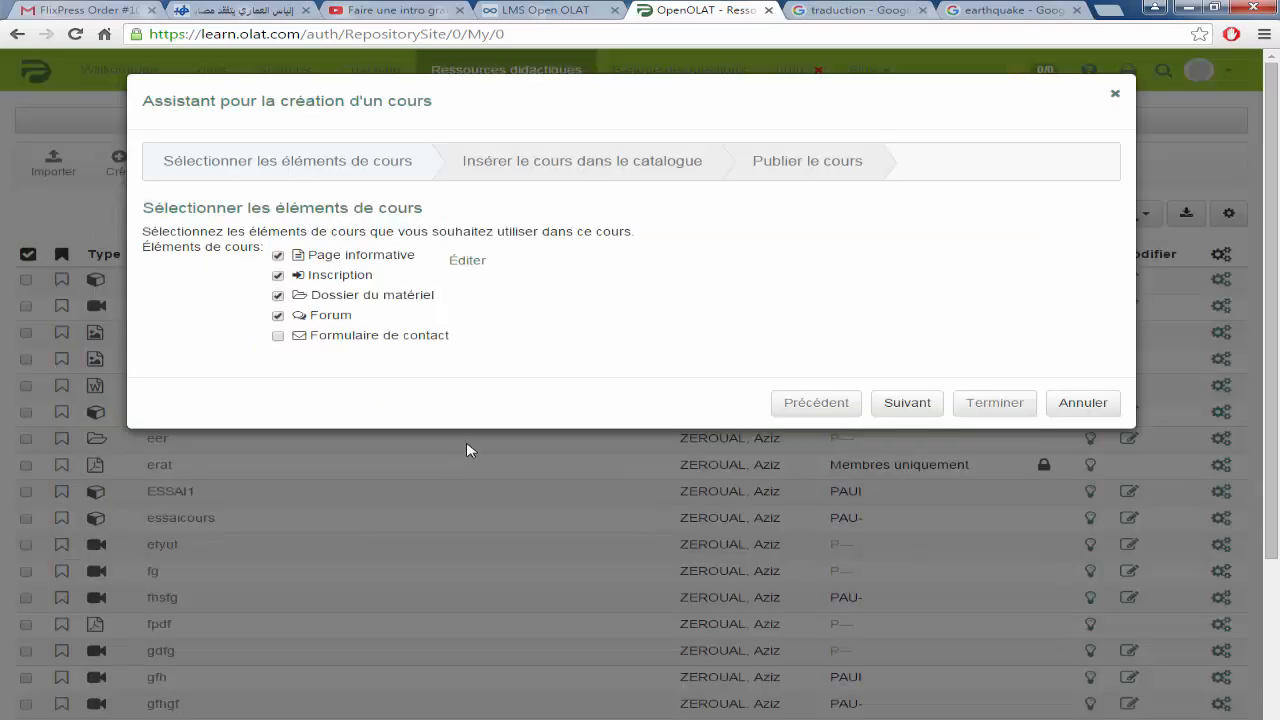
# Step: Skip the catalogue and publish the course for all registered OpenOLAT users
pyautogui.click(901, 412)
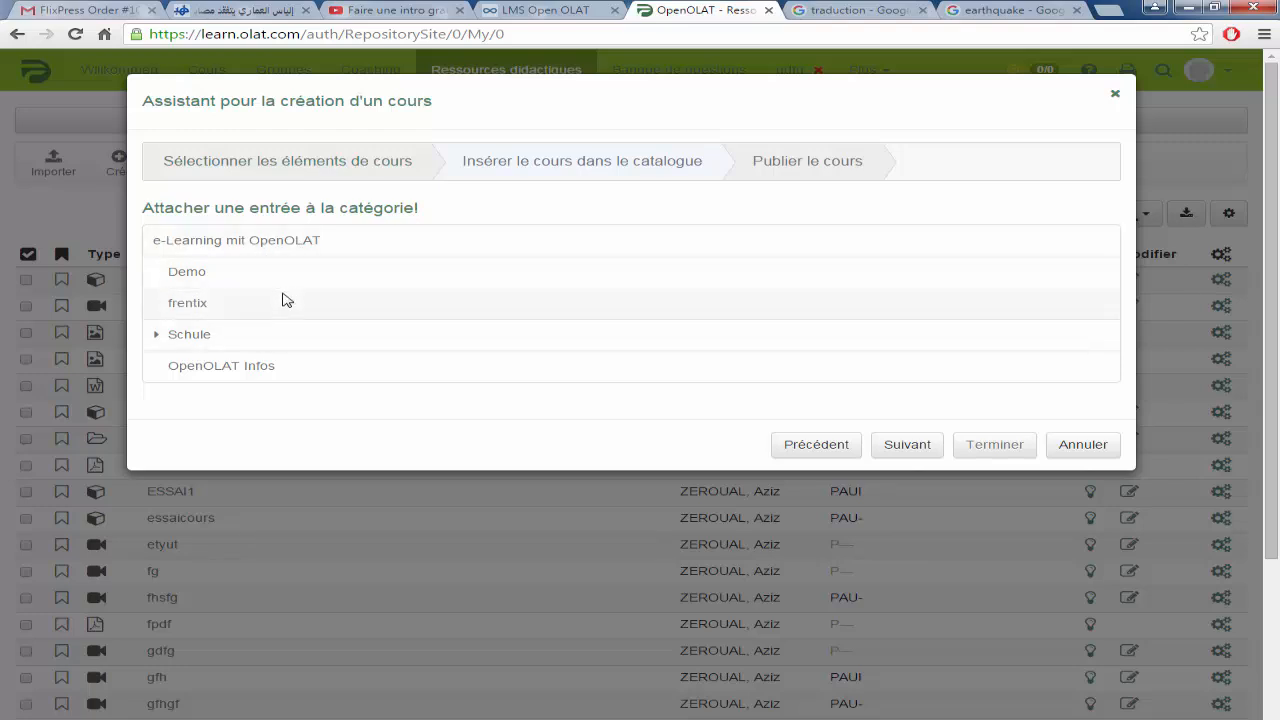
pyautogui.click(906, 448)
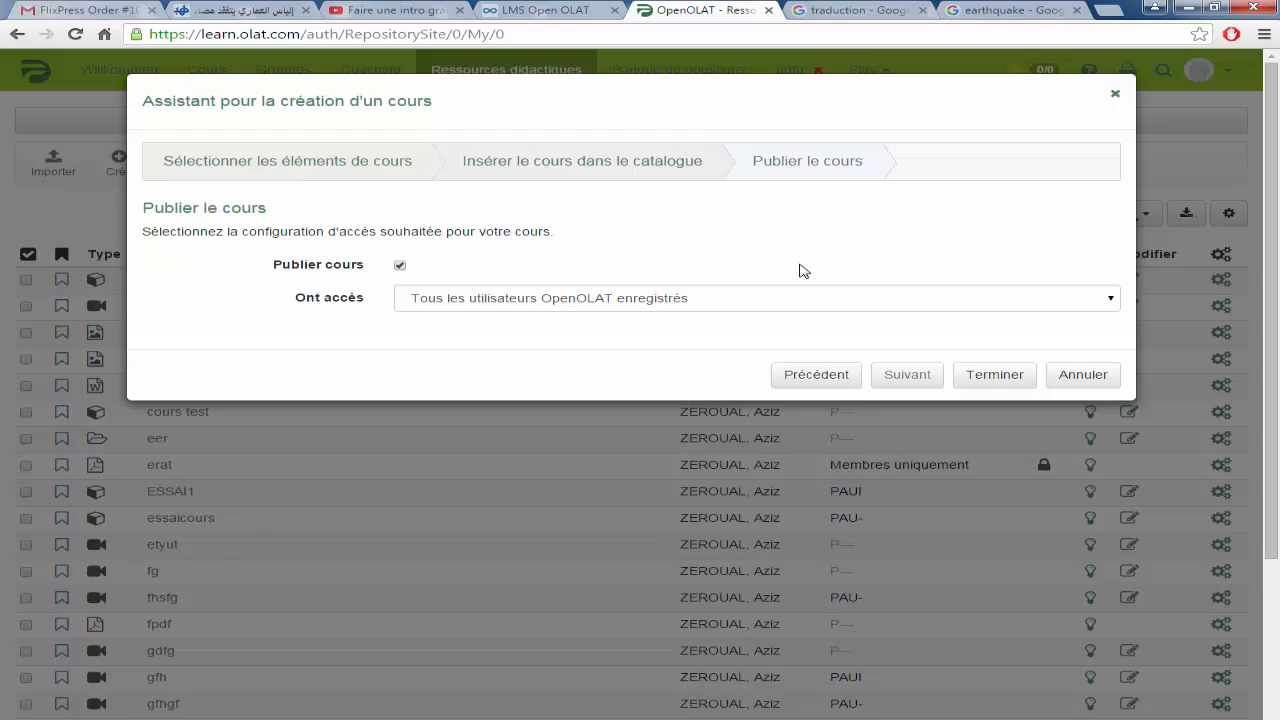
pyautogui.click(1109, 304)
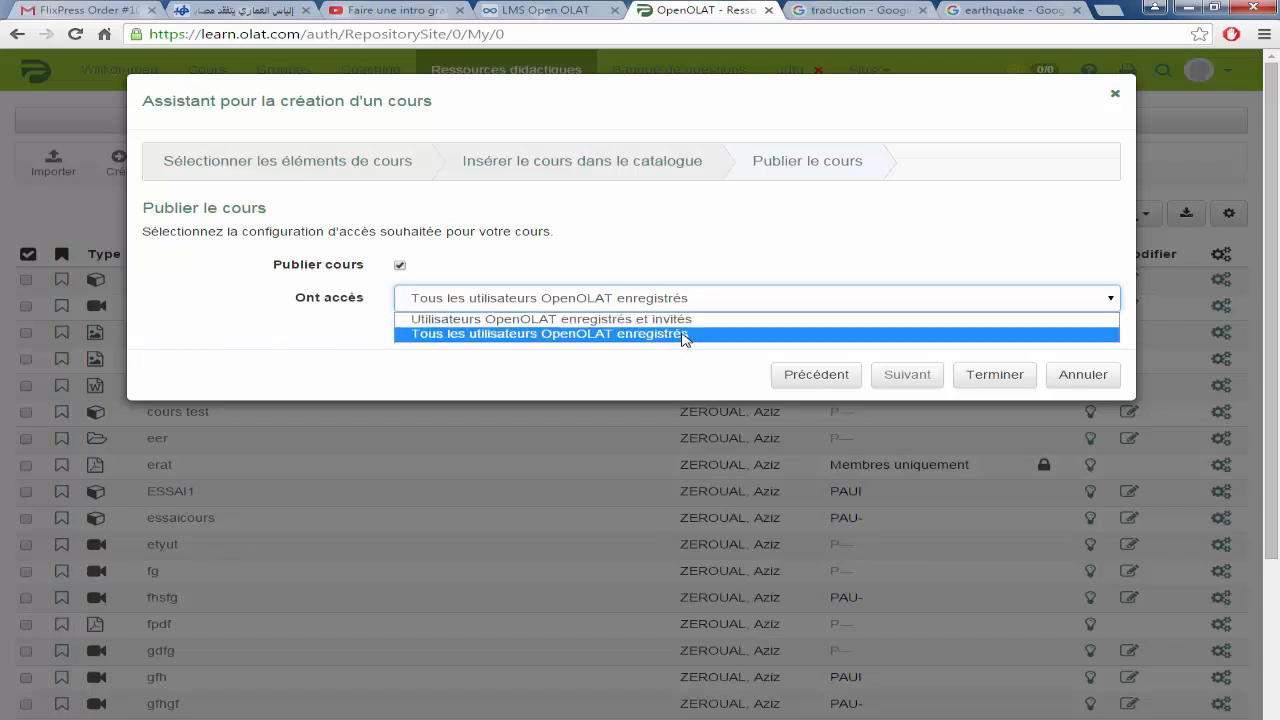
pyautogui.click(684, 335)
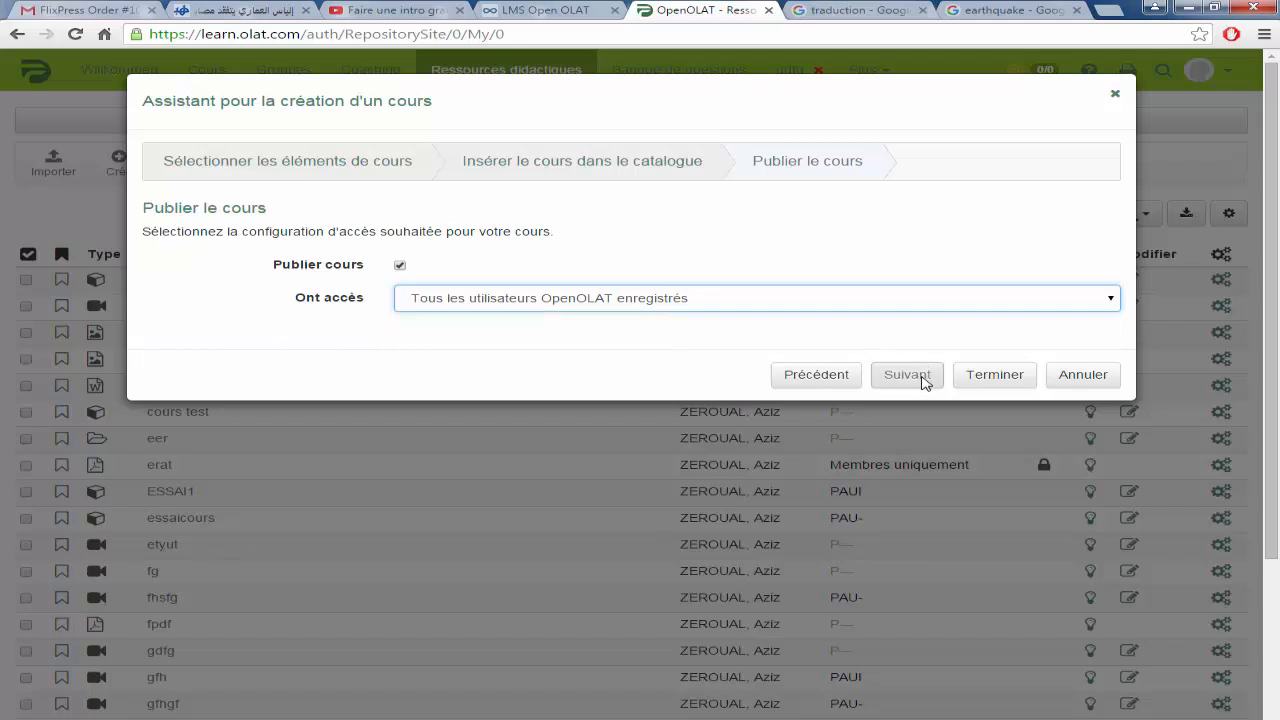
pyautogui.click(993, 381)
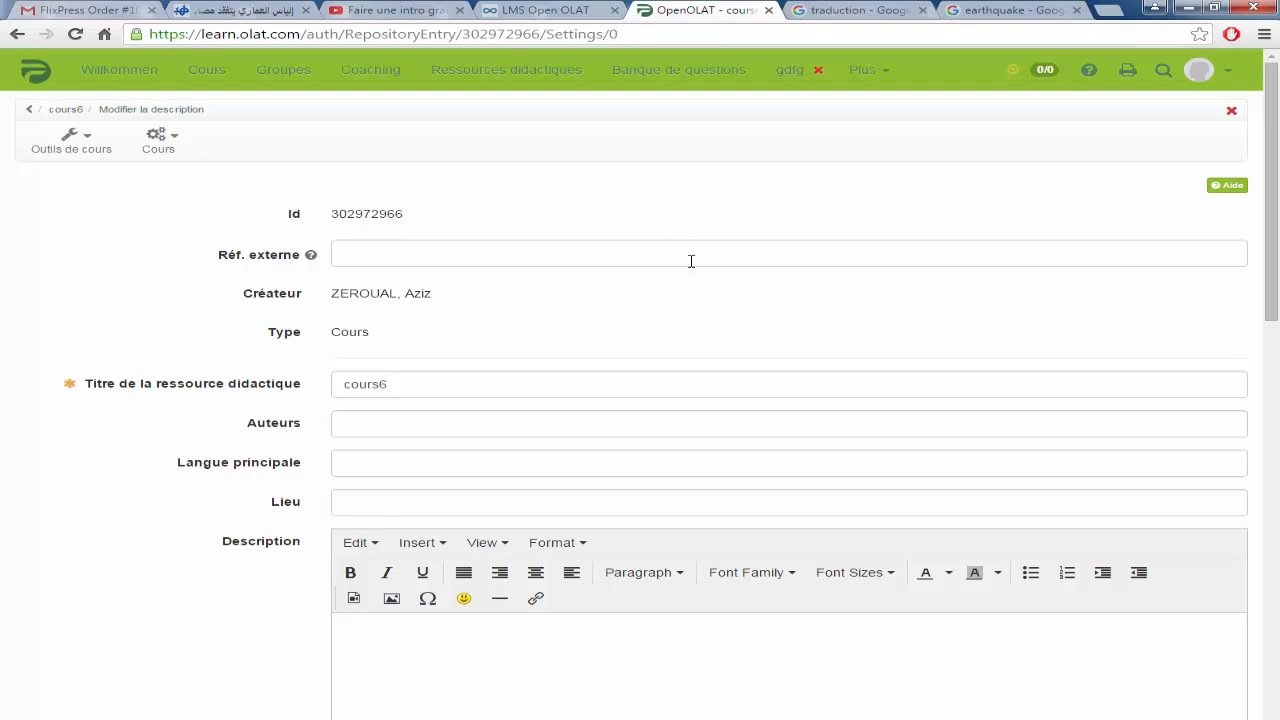
# Step: Step through the reference, authors and language fields and enter 'trh' as the course description
pyautogui.scroll(-1, 563, 220)
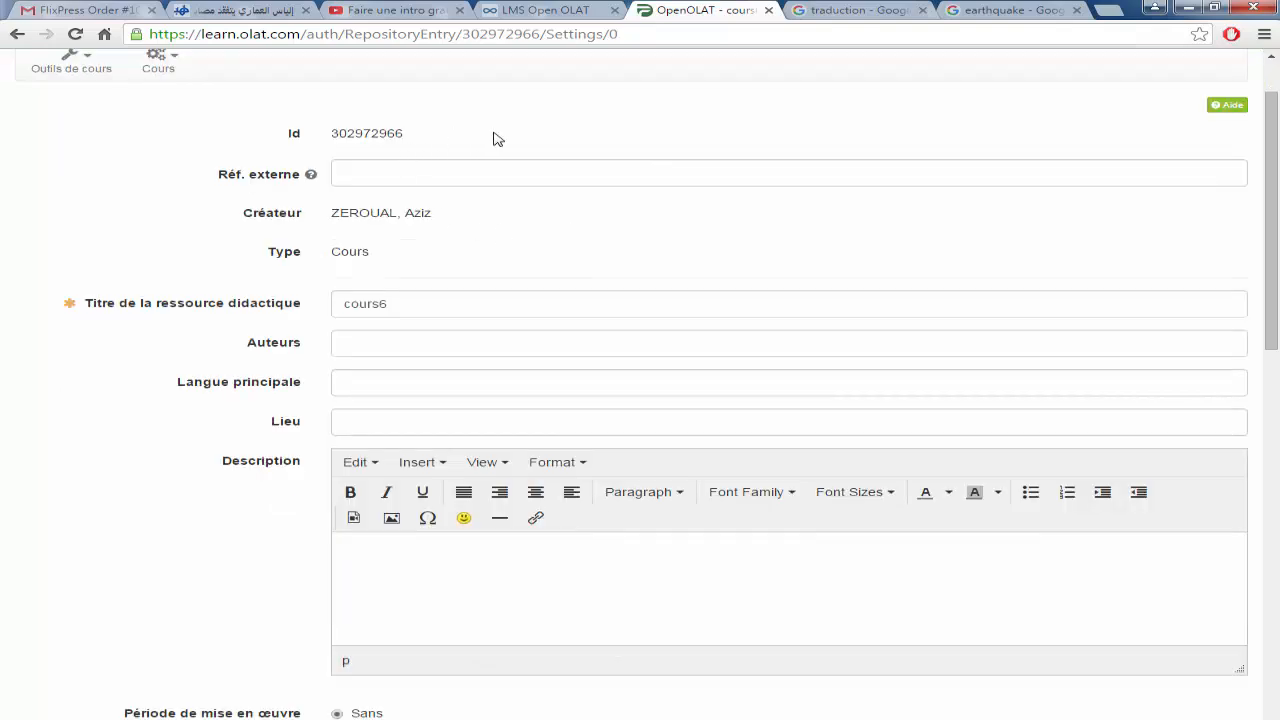
pyautogui.click(452, 172)
pyautogui.scroll(1, 495, 178)
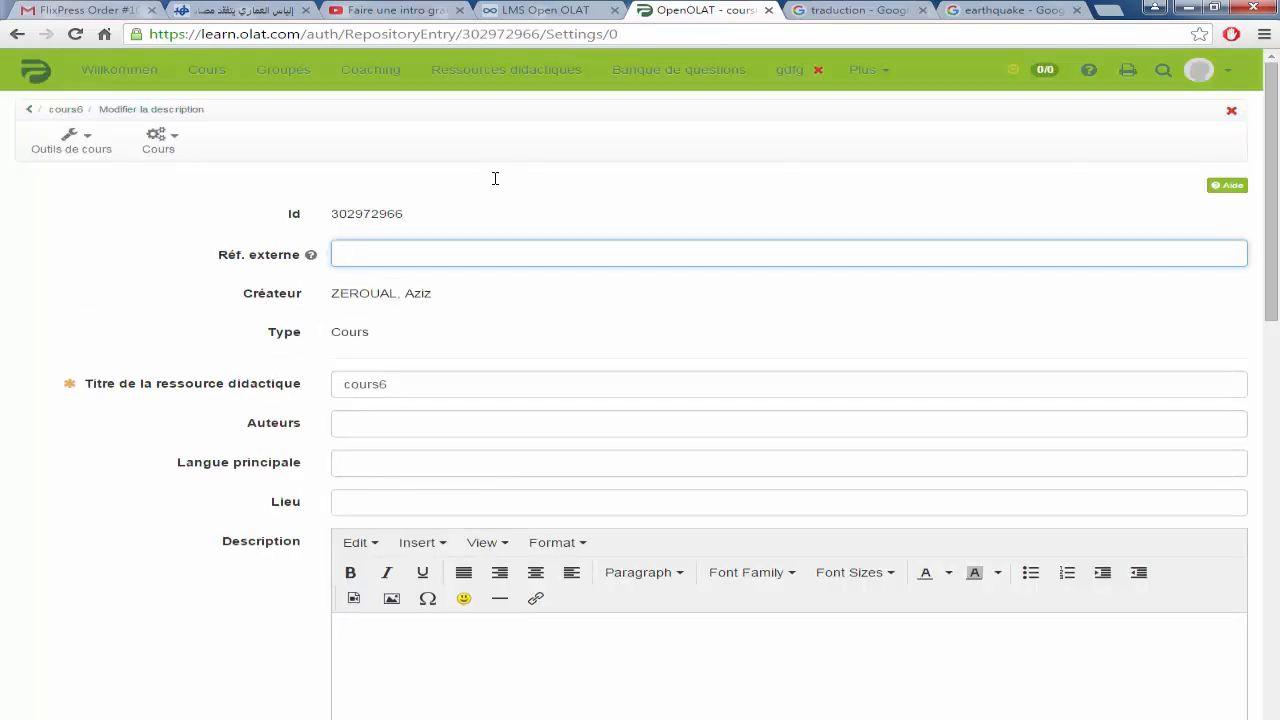
pyautogui.scroll(-2, 533, 193)
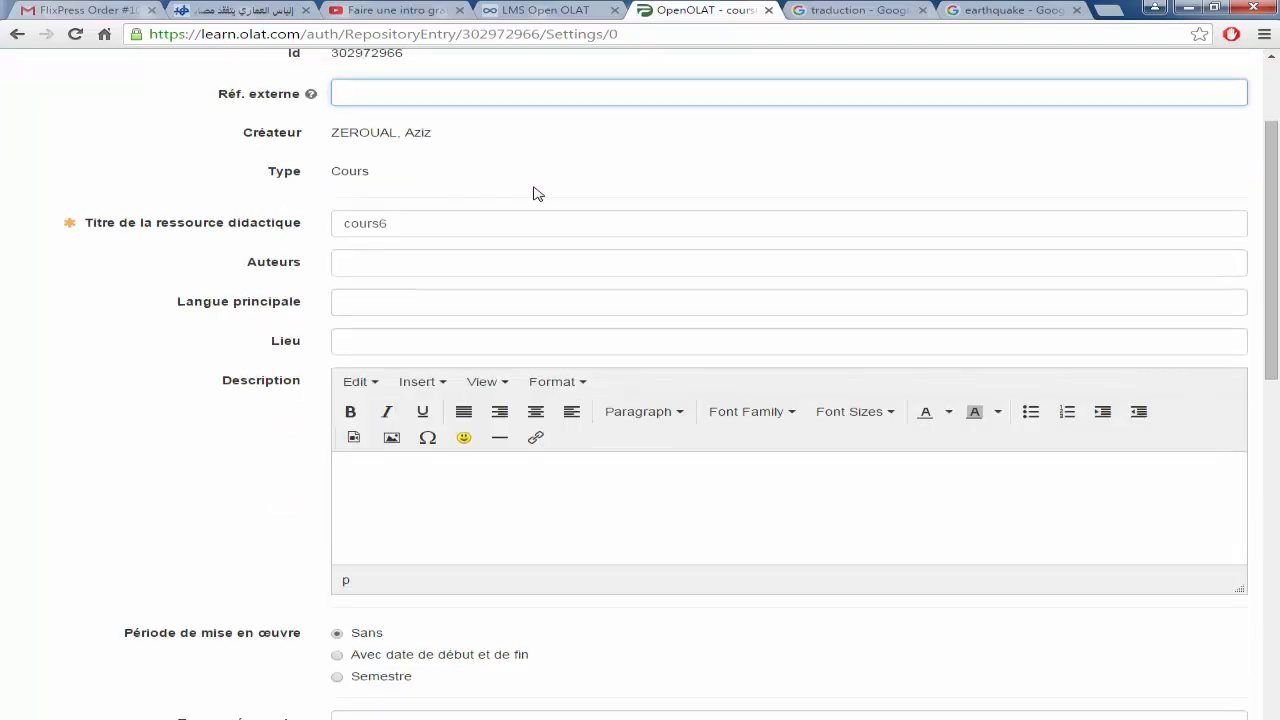
pyautogui.click(389, 263)
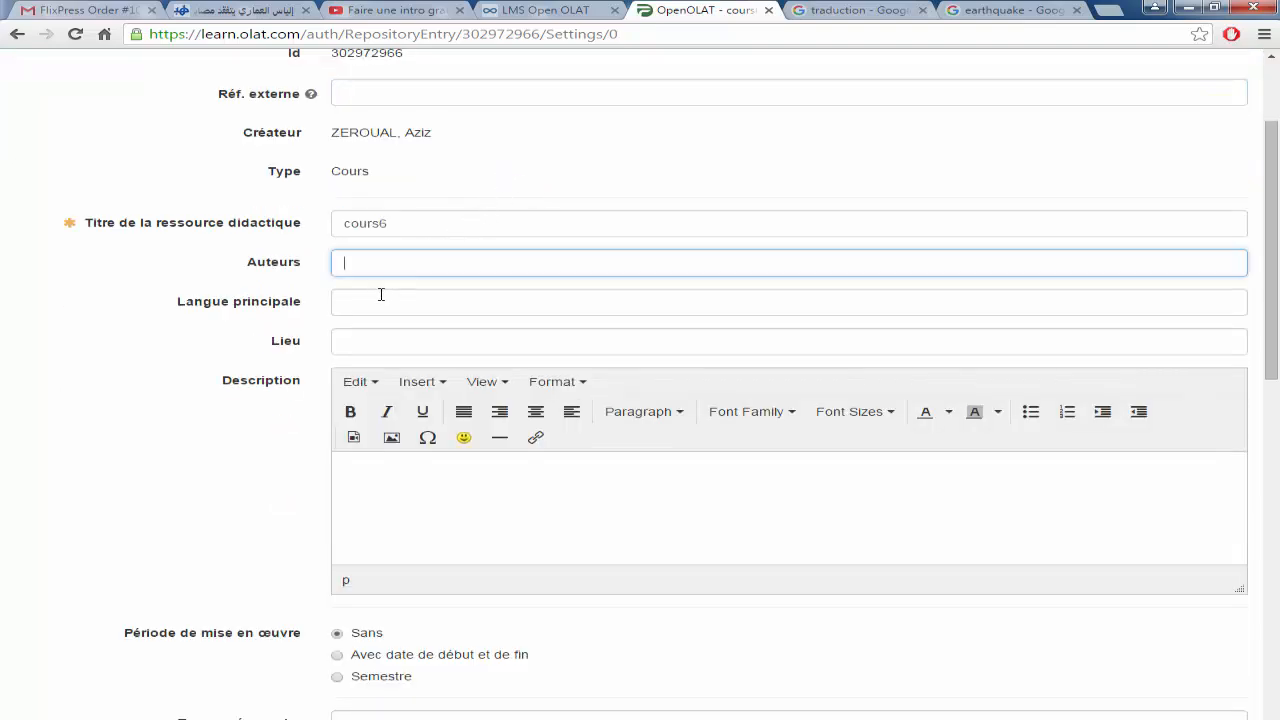
pyautogui.click(378, 305)
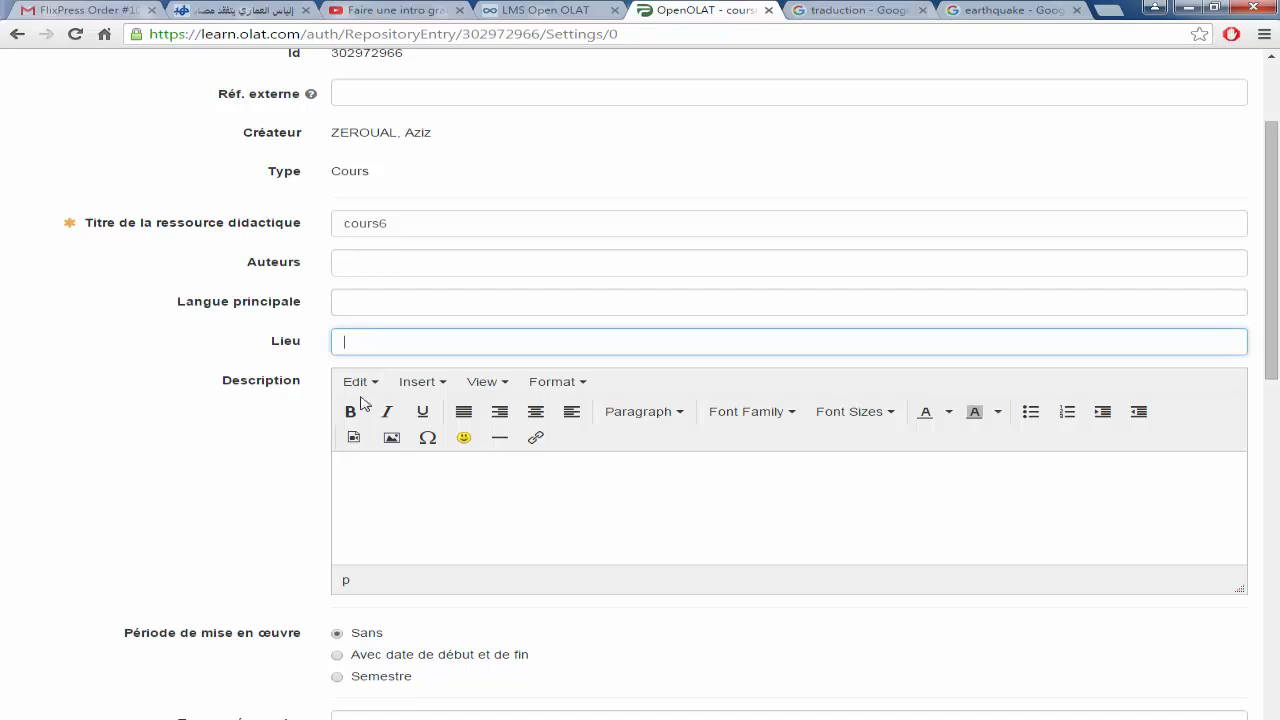
pyautogui.click(360, 467)
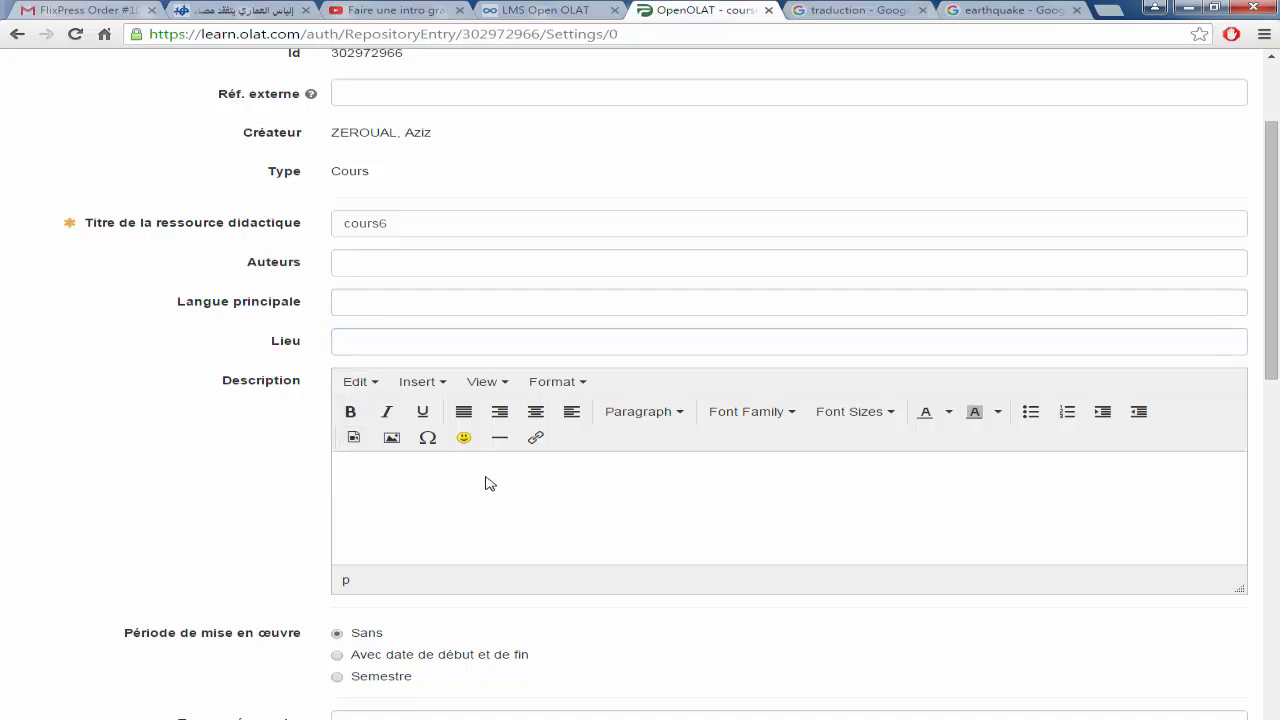
pyautogui.write('trh')
# Step: Paste the general objective and five numbered specific objectives into Objectifs and save
pyautogui.scroll(-4, 485, 483)
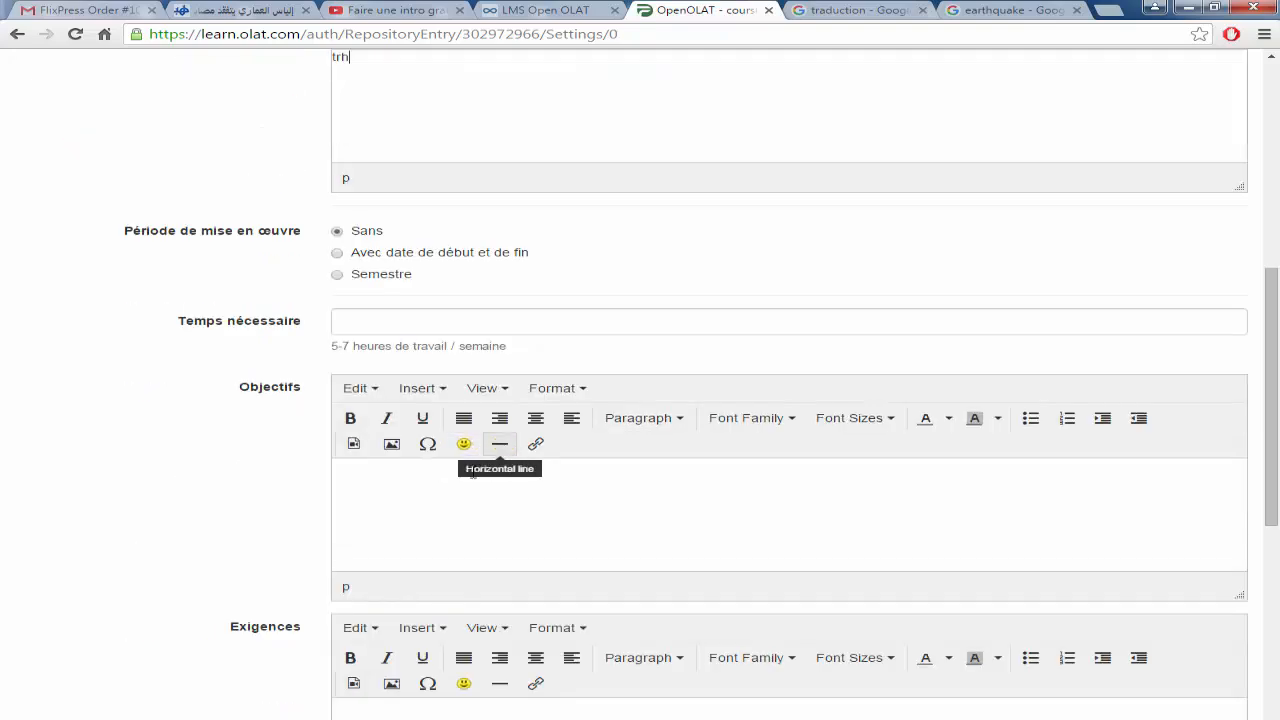
pyautogui.click(380, 485)
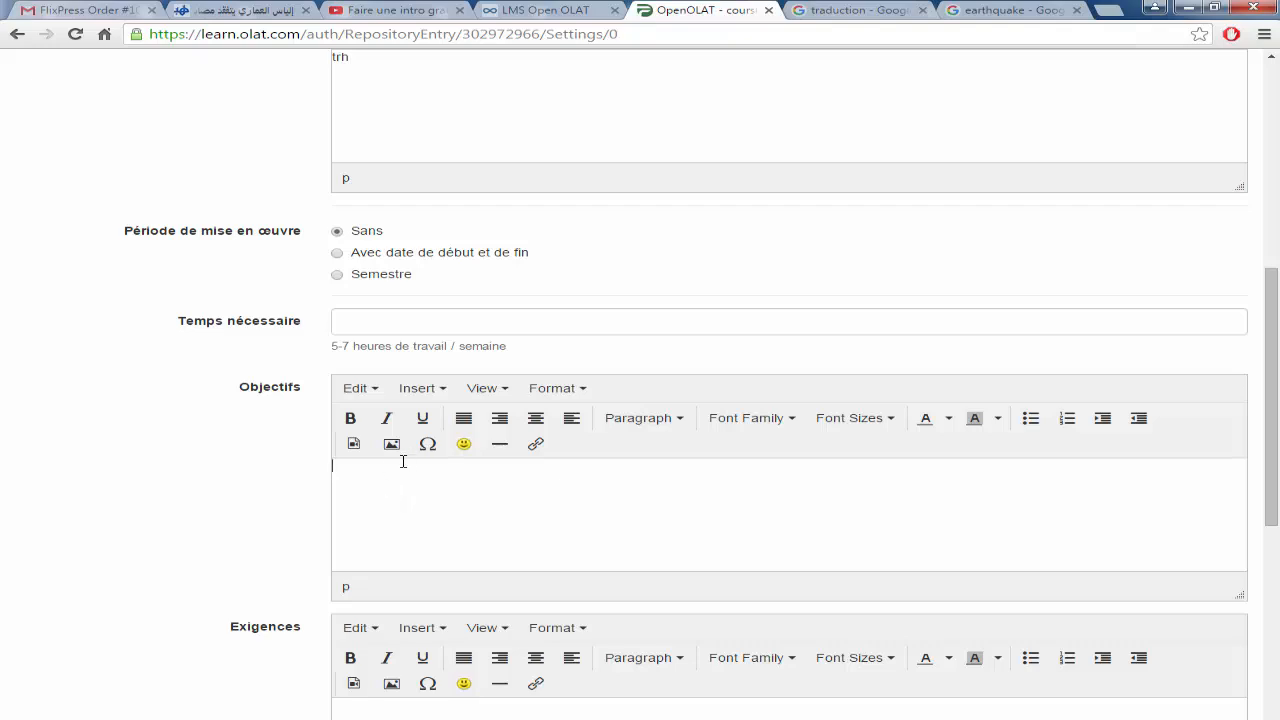
pyautogui.write('Objectifs spécifiques Identifier les effets physiologiques du courant électrique. Définir et représenter les contacts directs et les contacts indirects. Déterminer les niveaux de tensions et les zones à risque. Respecter les modes de prévention des risques électriques. Appliquer les normes de la sécurité électrique')
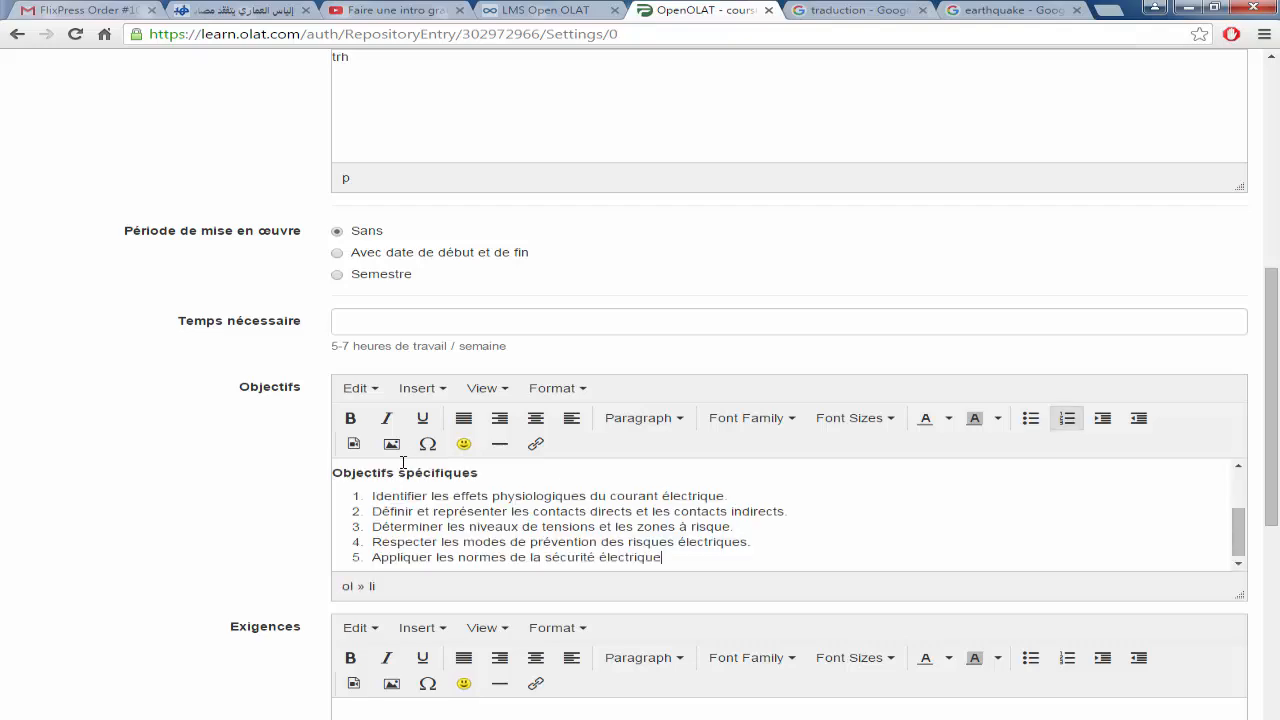
pyautogui.scroll(-1, 786, 495)
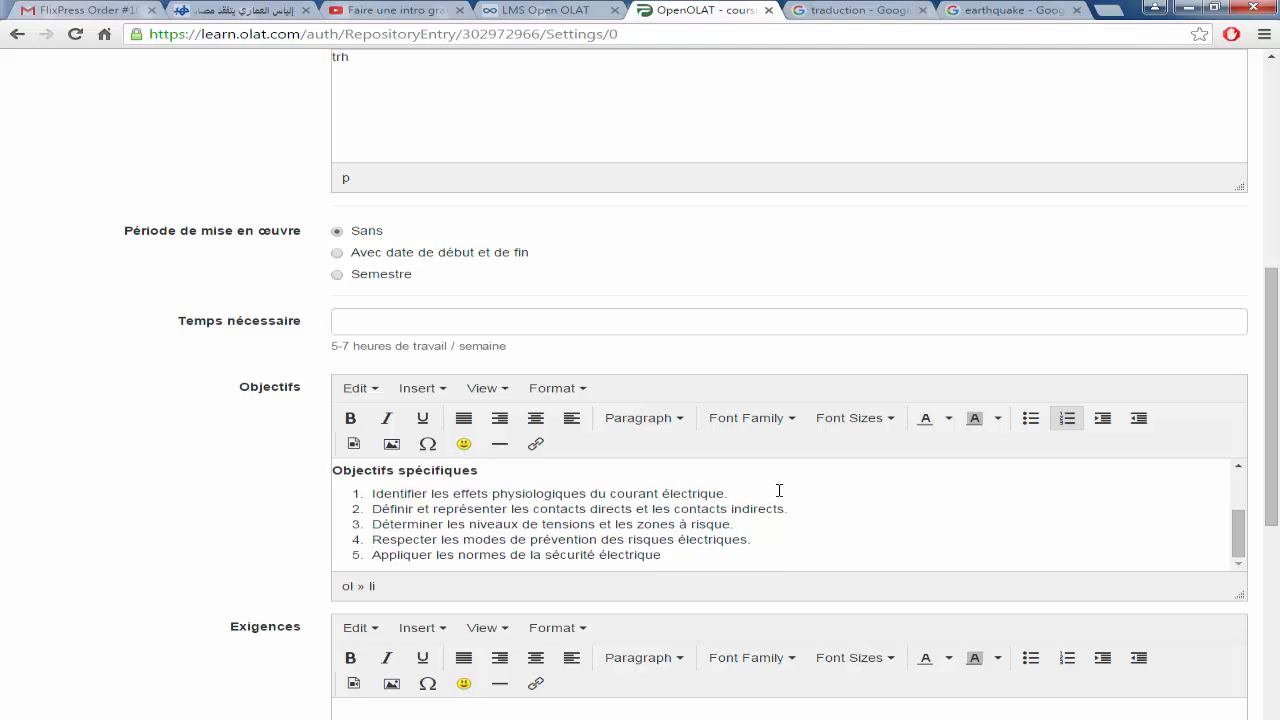
pyautogui.moveTo(1267, 520); pyautogui.dragTo(1205, 707)
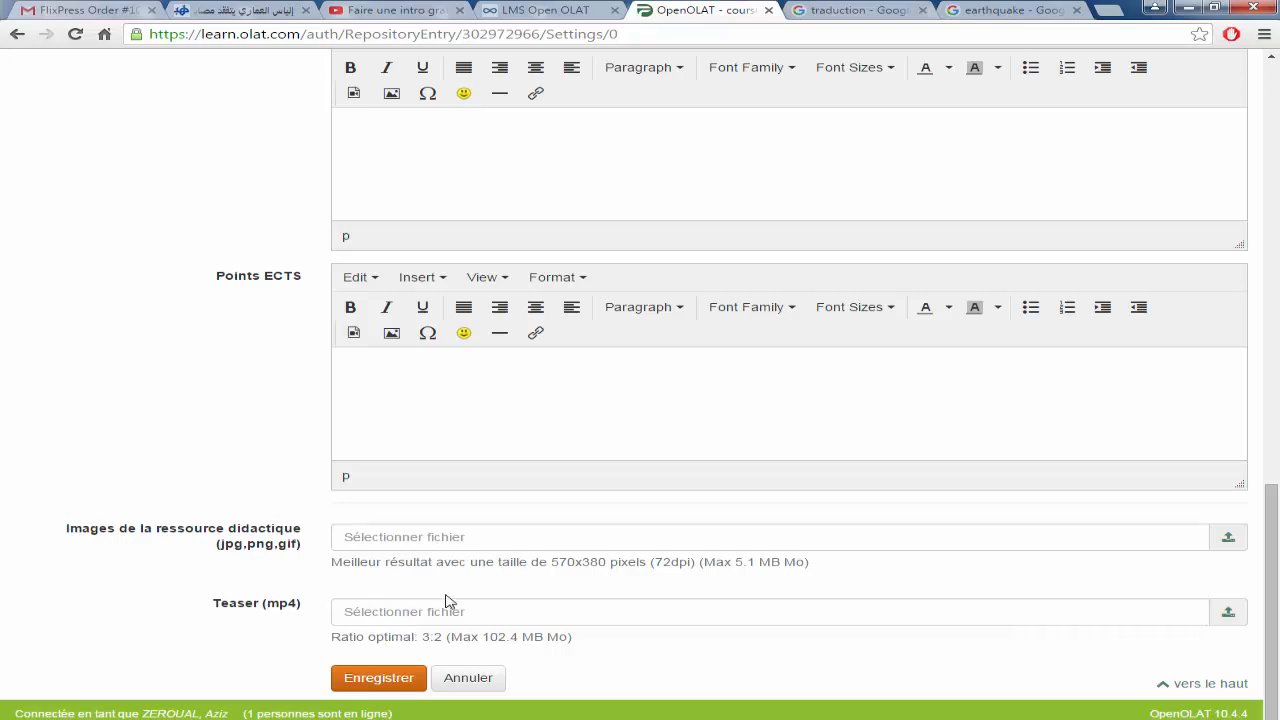
pyautogui.click(371, 686)
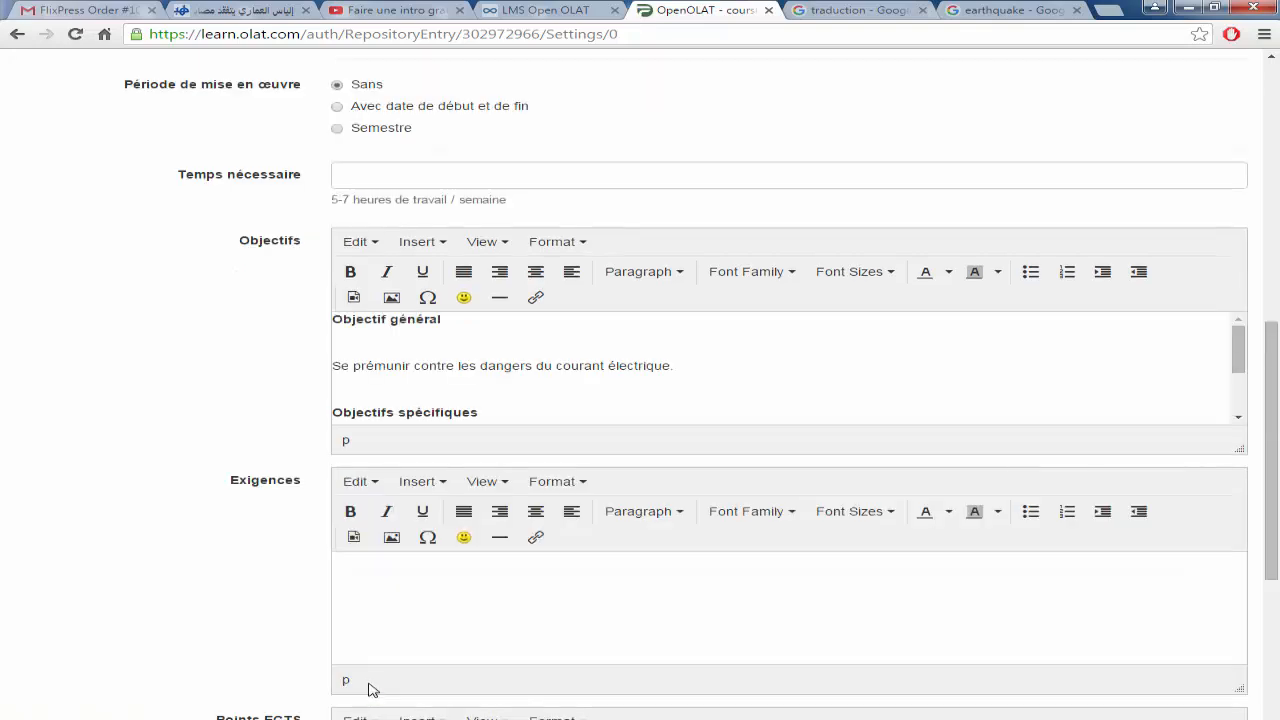
pyautogui.scroll(10, 671, 206)
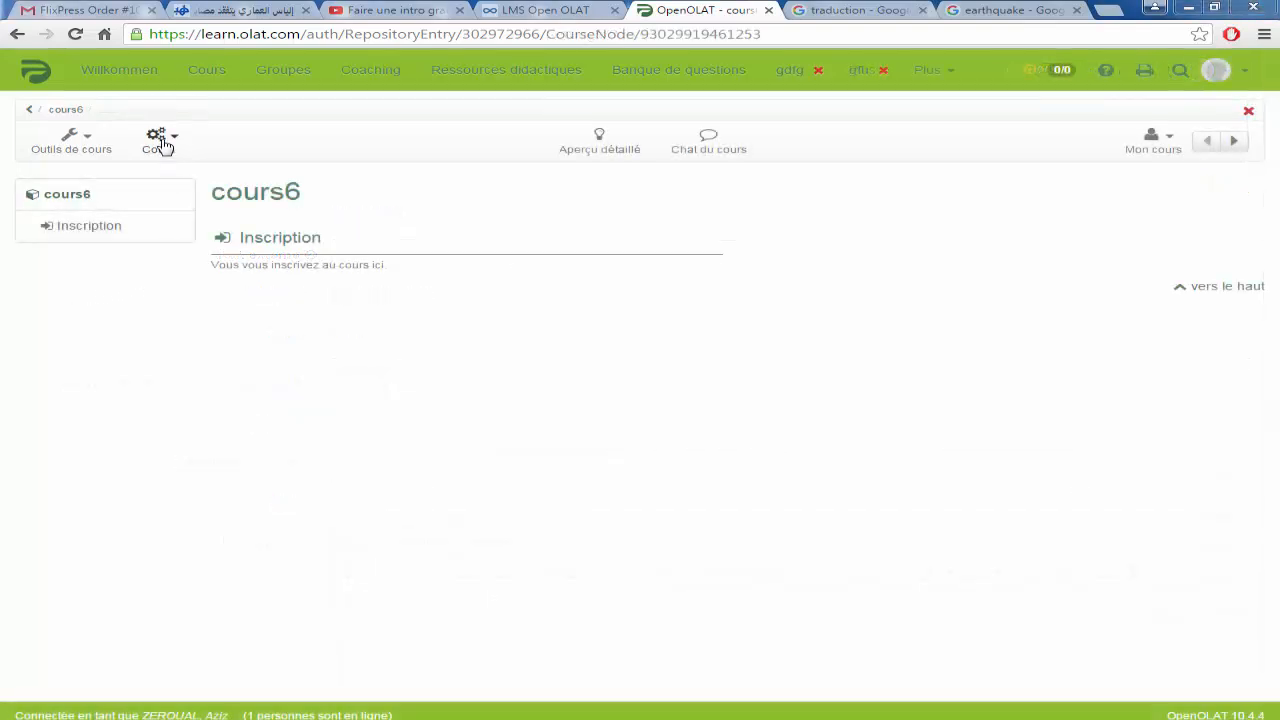
# Step: Open cours6 in the Editeur de cours and show the catalogue of insertable elements
pyautogui.click(68, 151)
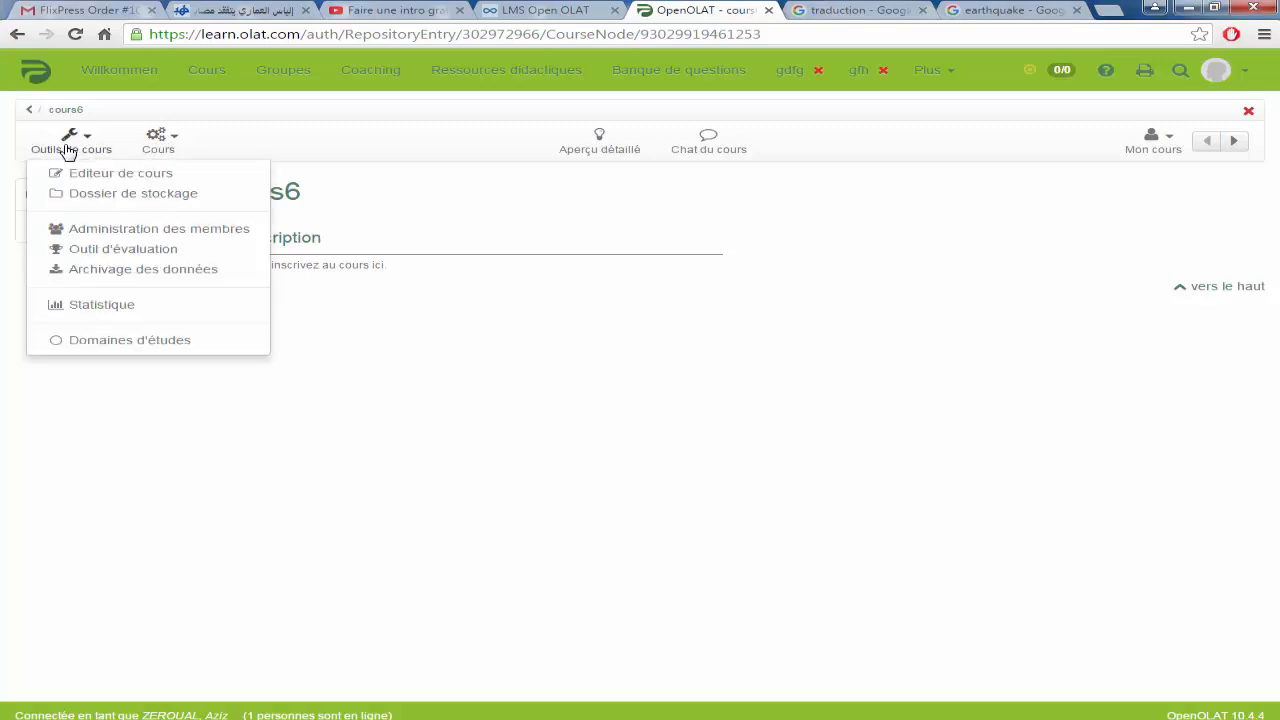
pyautogui.click(87, 175)
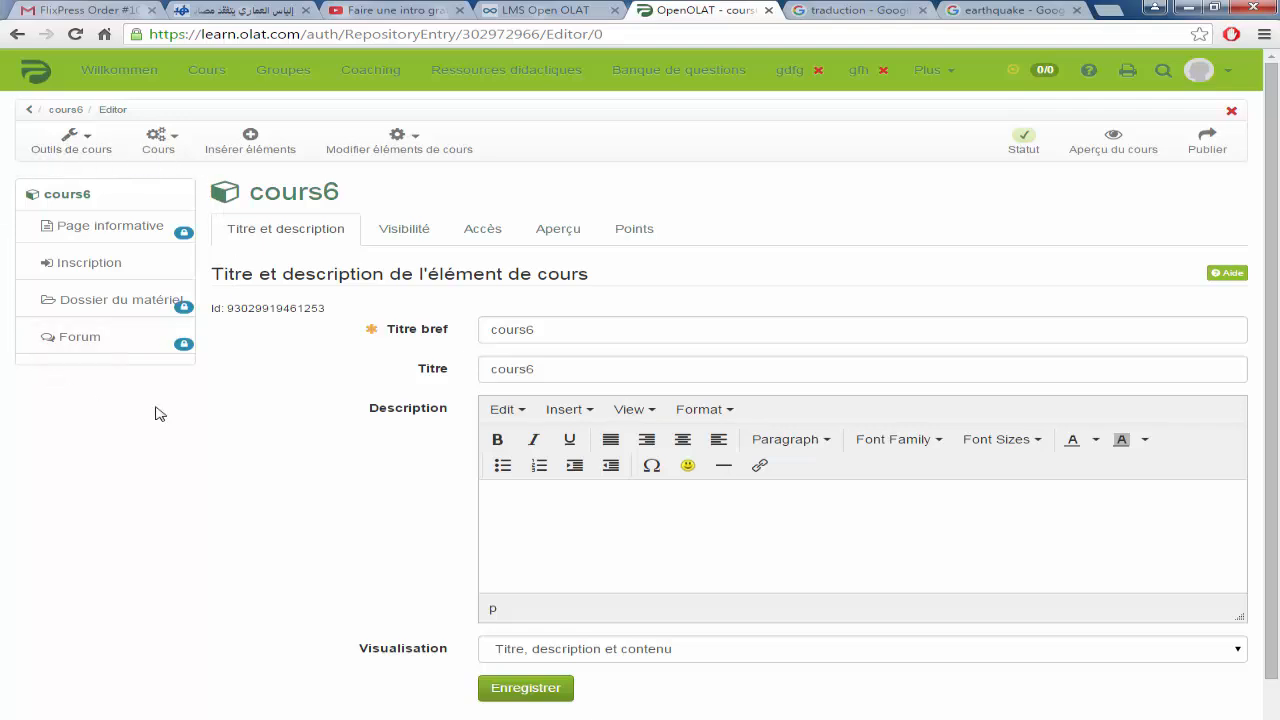
pyautogui.click(251, 139)
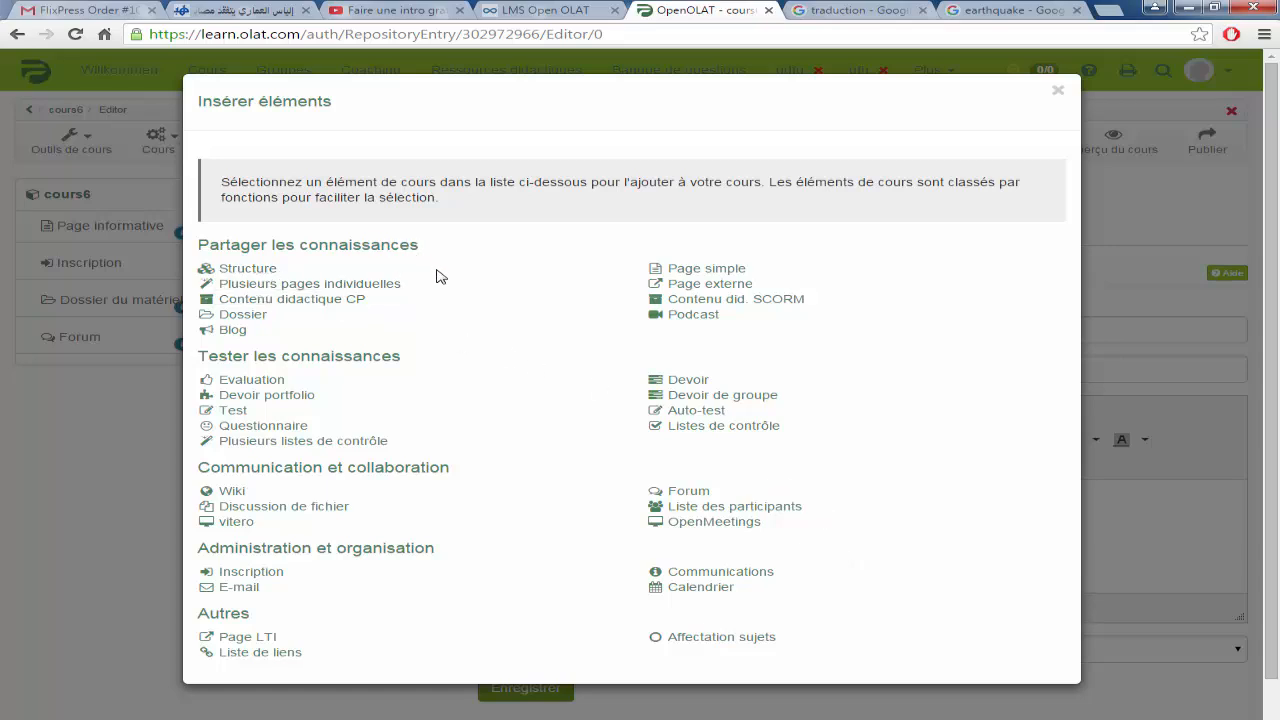
# Step: Add Contenu didactique CP, Test and Wiki elements to the course structure
pyautogui.click(302, 306)
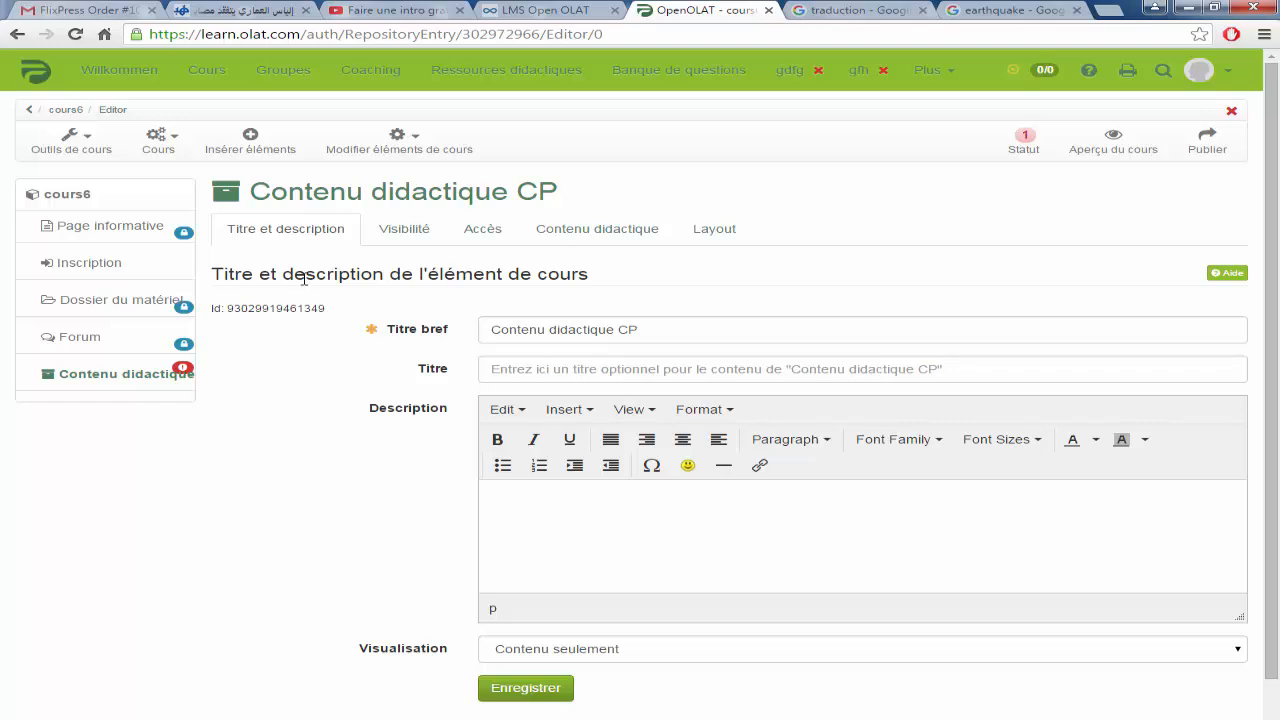
pyautogui.click(247, 139)
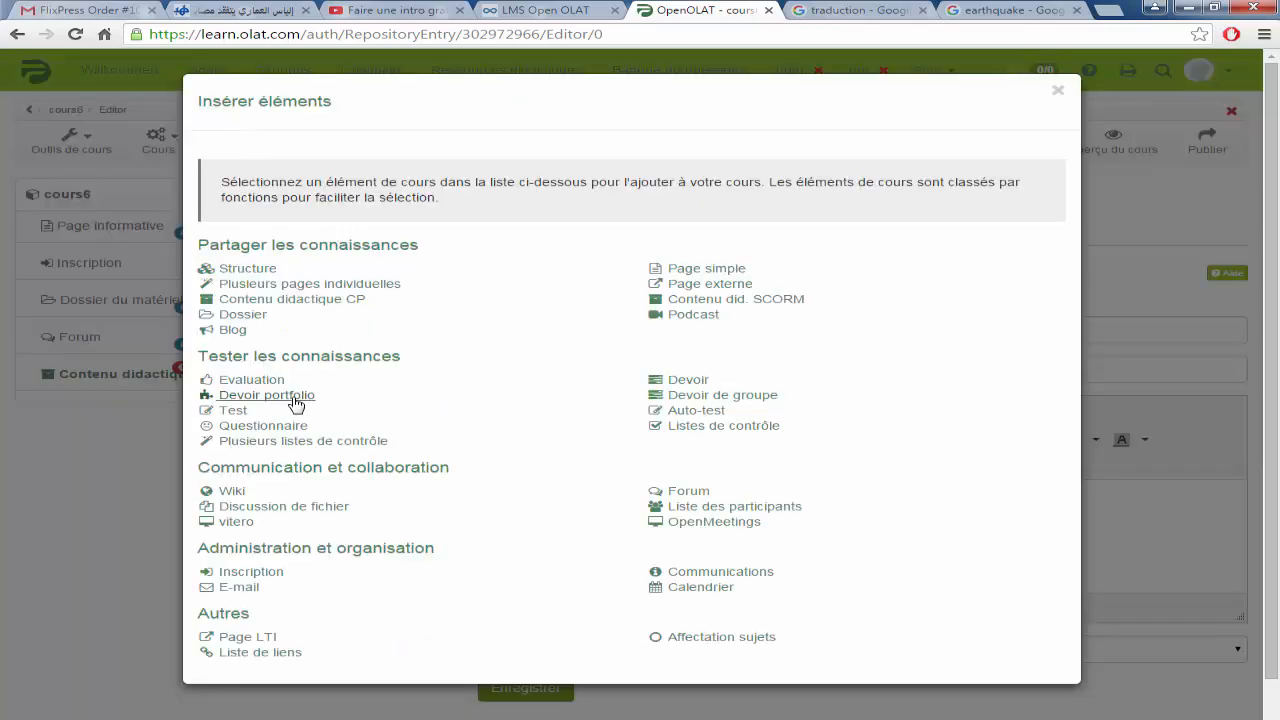
pyautogui.click(233, 411)
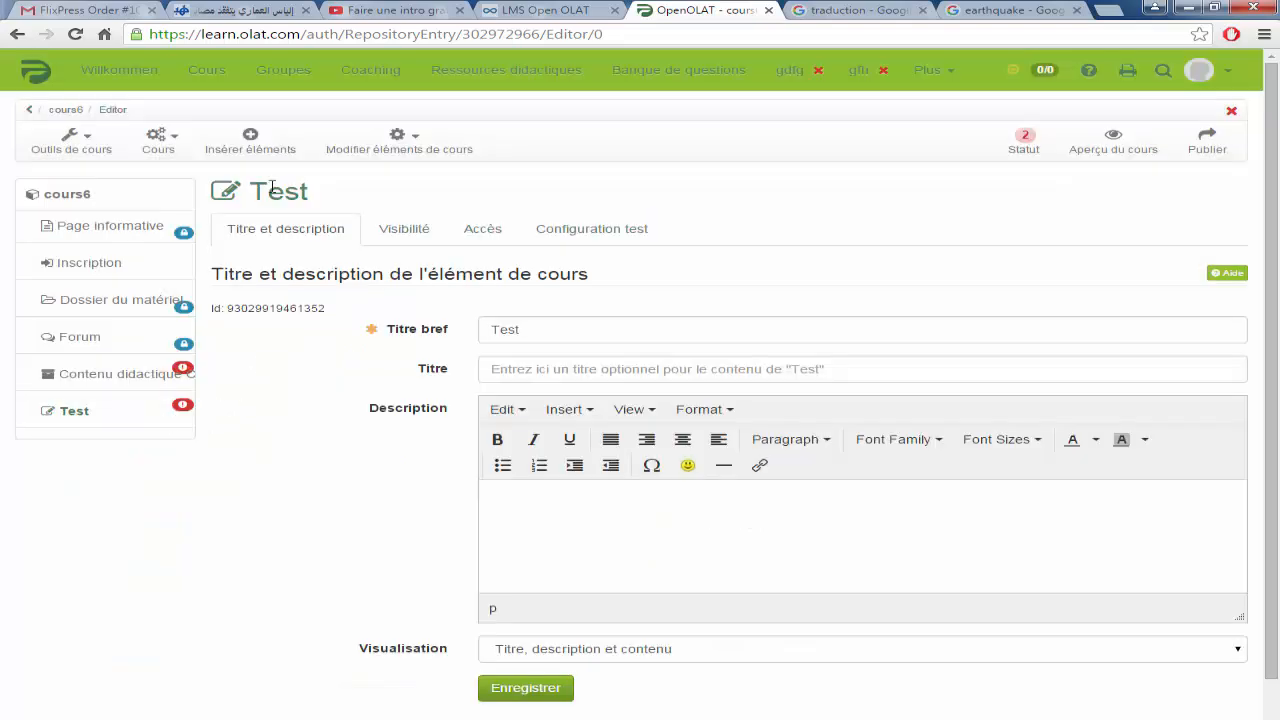
pyautogui.click(251, 137)
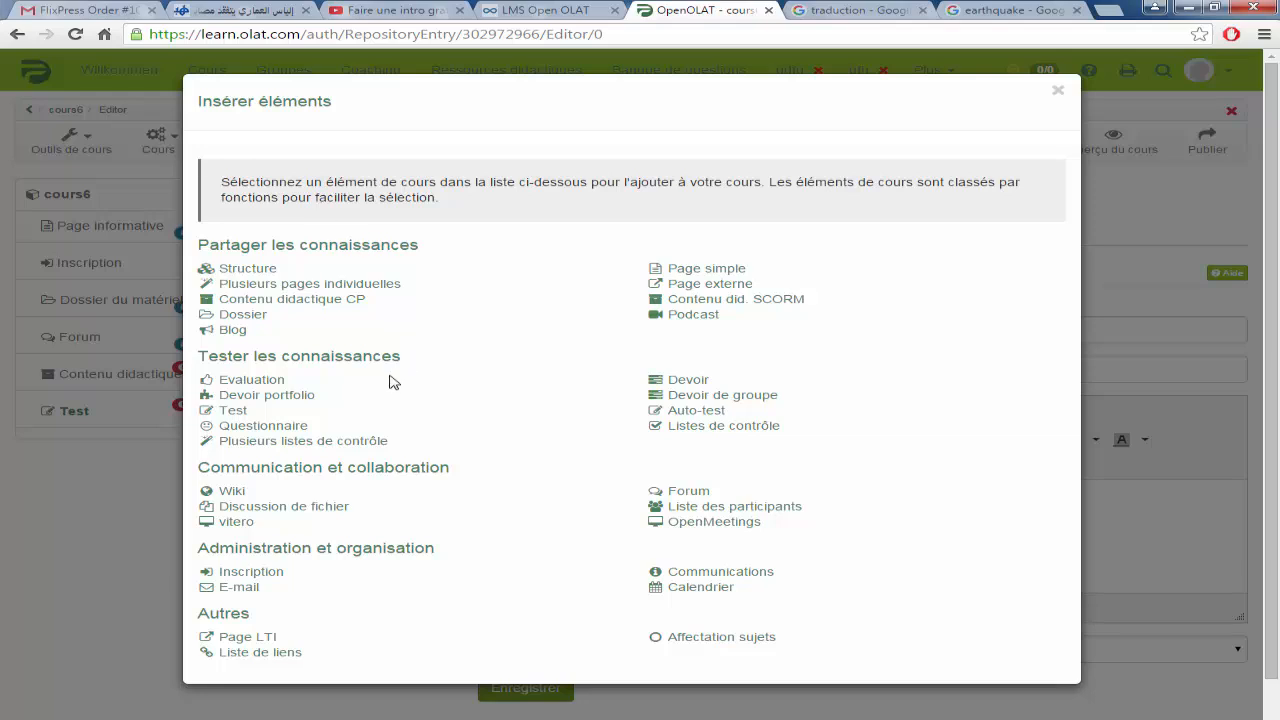
pyautogui.click(231, 492)
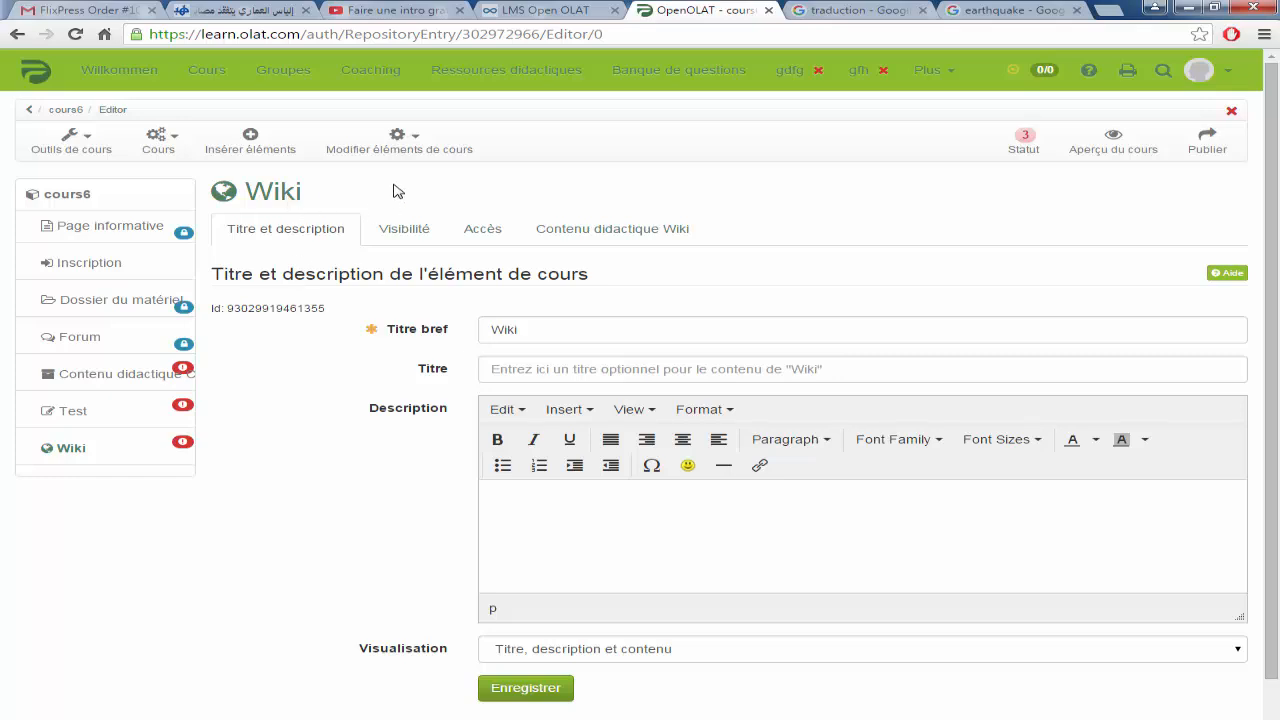
# Step: Add Inscription, Page simple, Questionnaire, Calendrier and Evaluation elements to the course
pyautogui.click(251, 141)
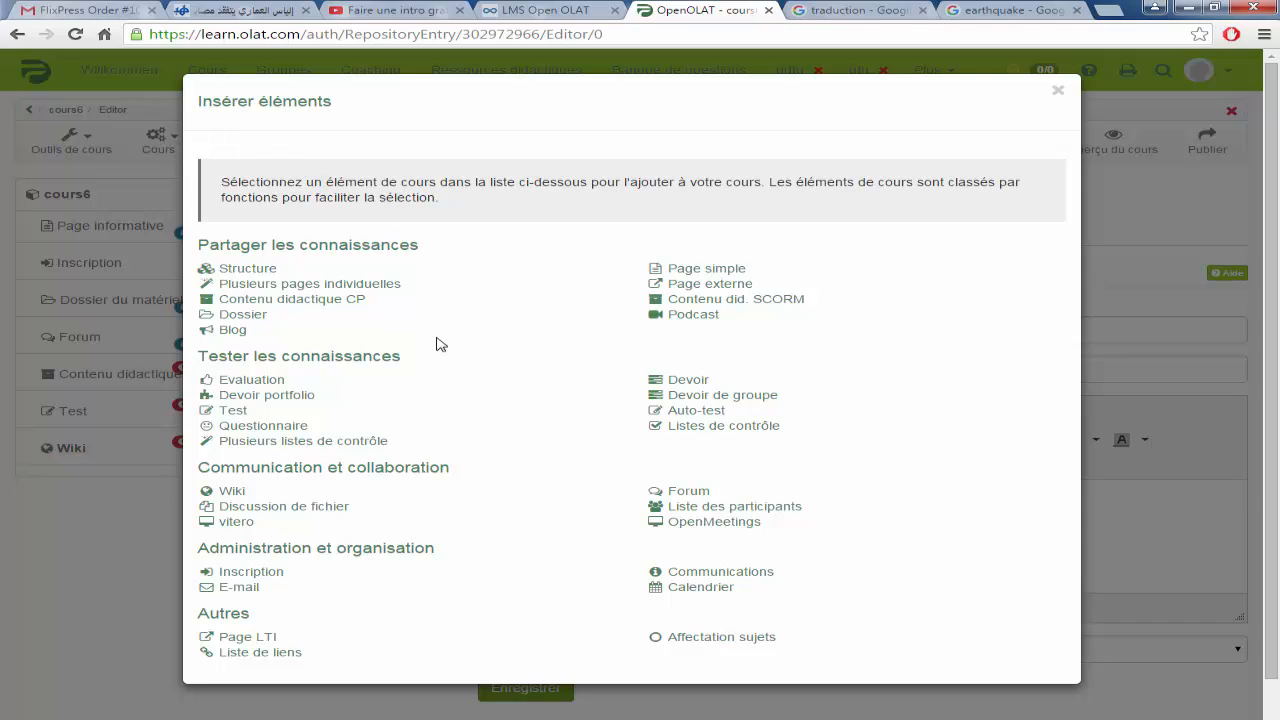
pyautogui.click(251, 572)
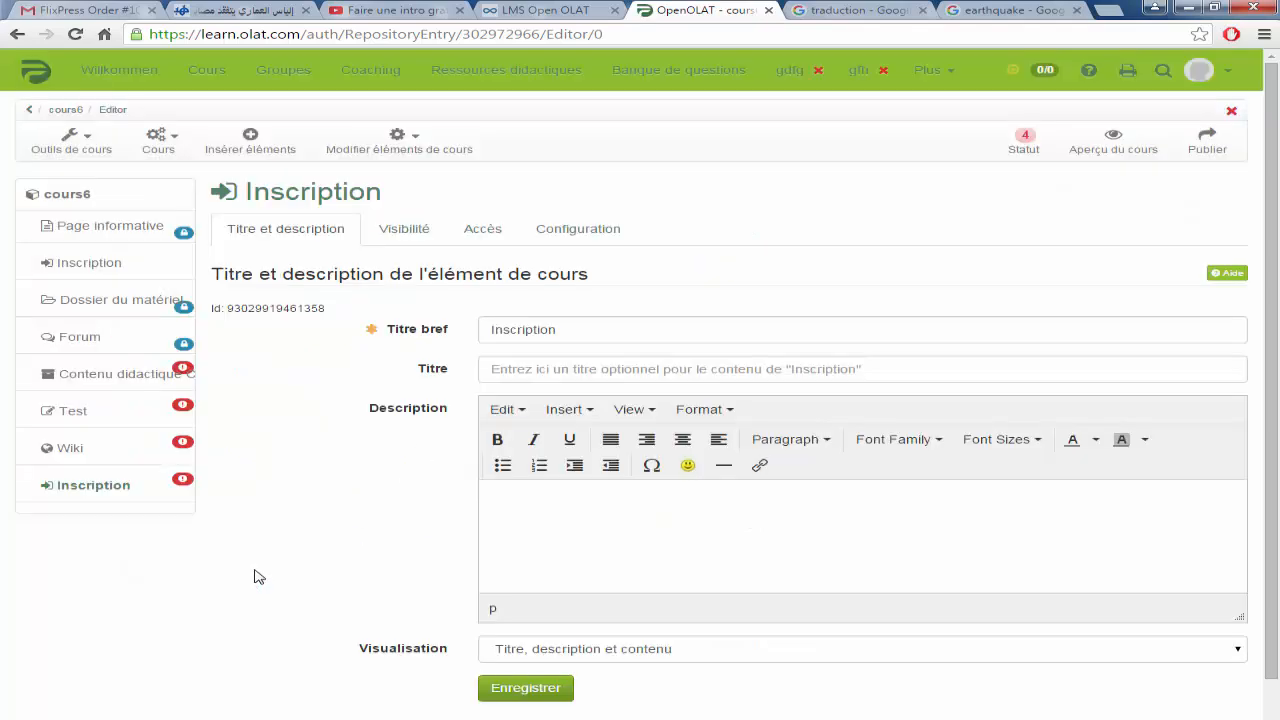
pyautogui.click(251, 141)
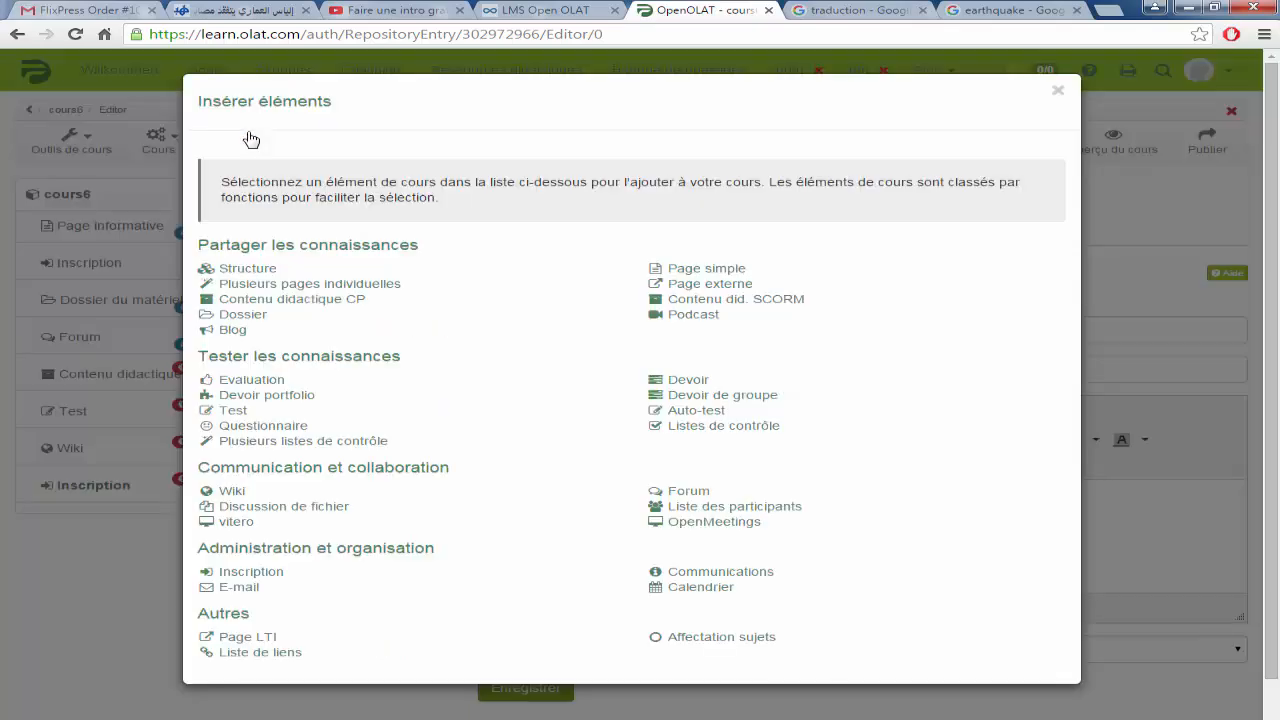
pyautogui.click(706, 269)
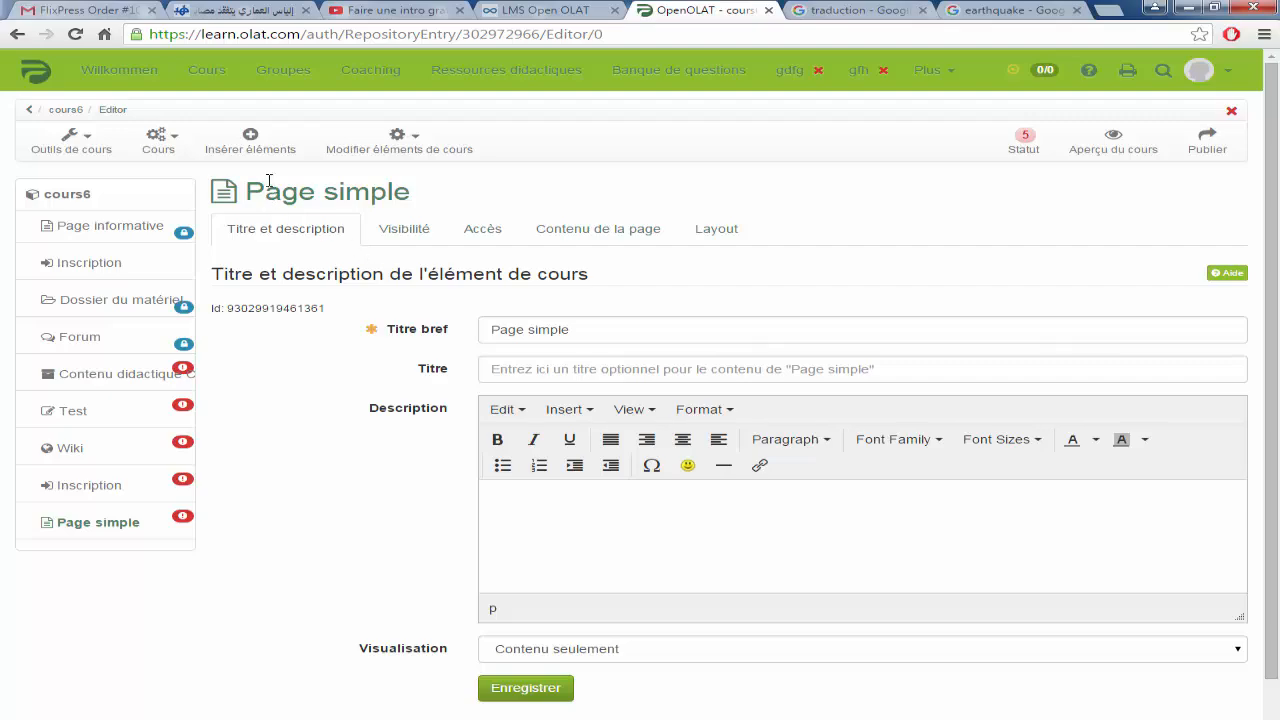
pyautogui.click(251, 140)
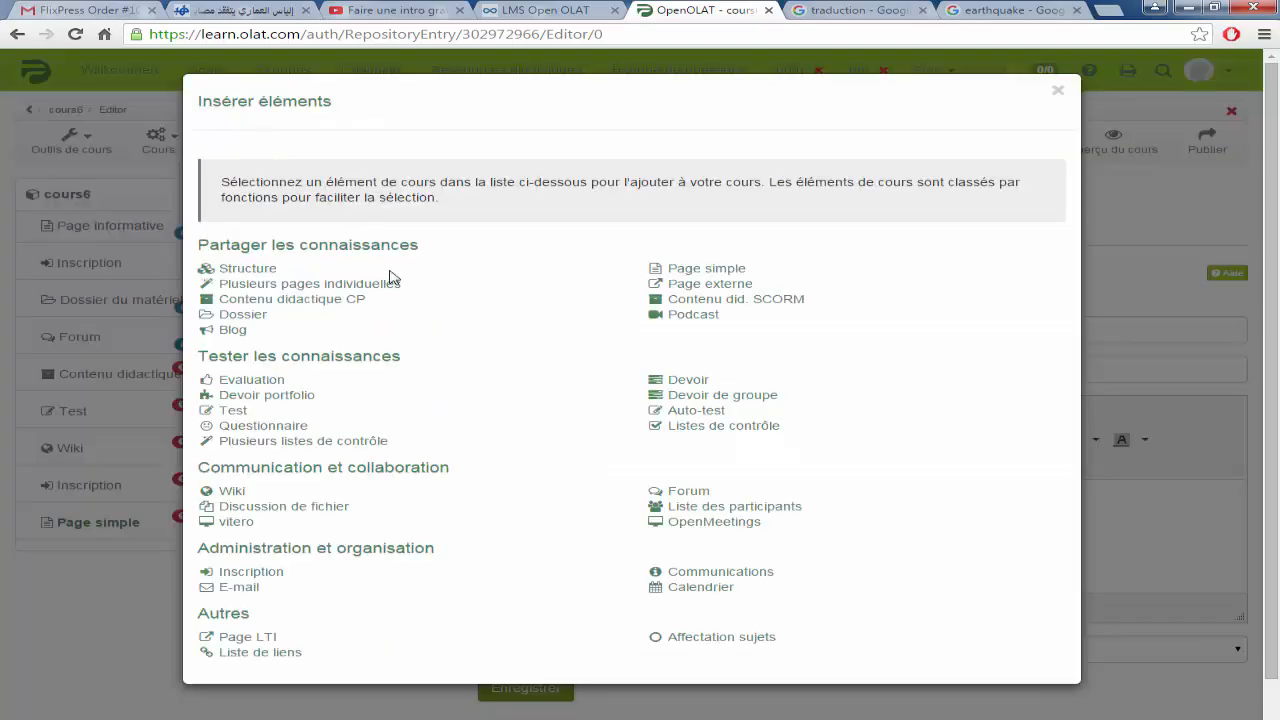
pyautogui.click(262, 426)
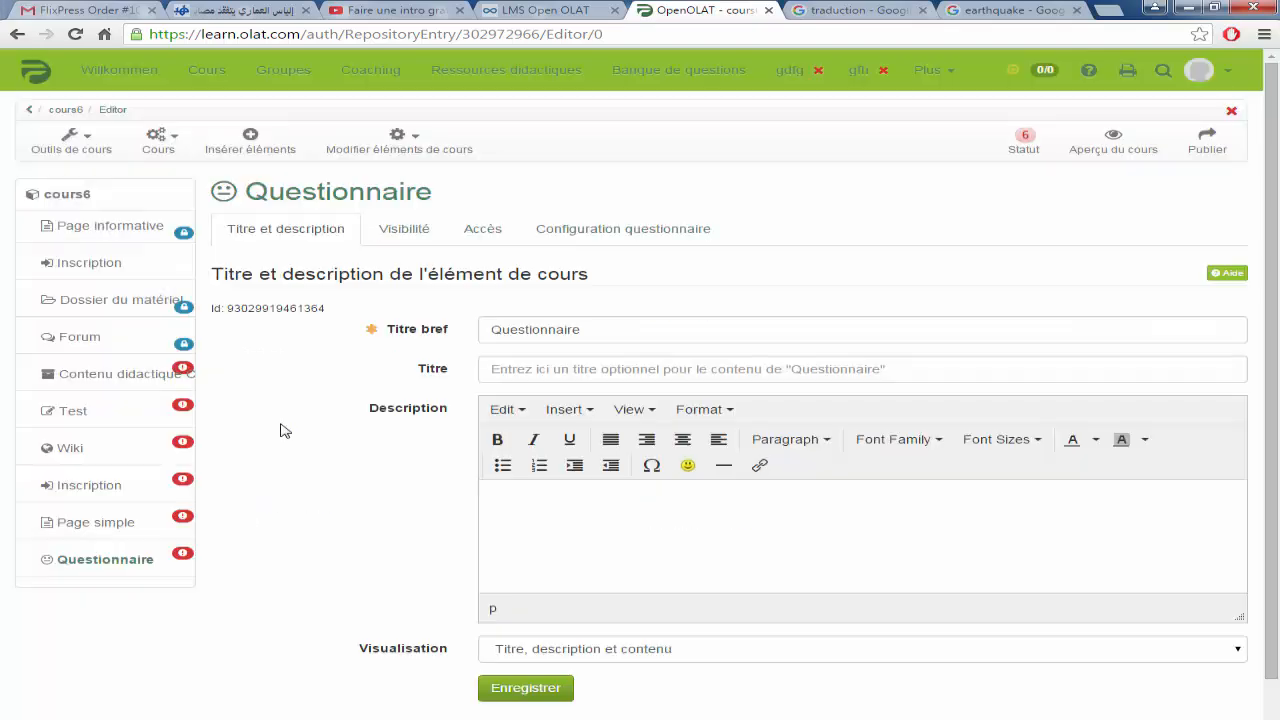
pyautogui.click(250, 140)
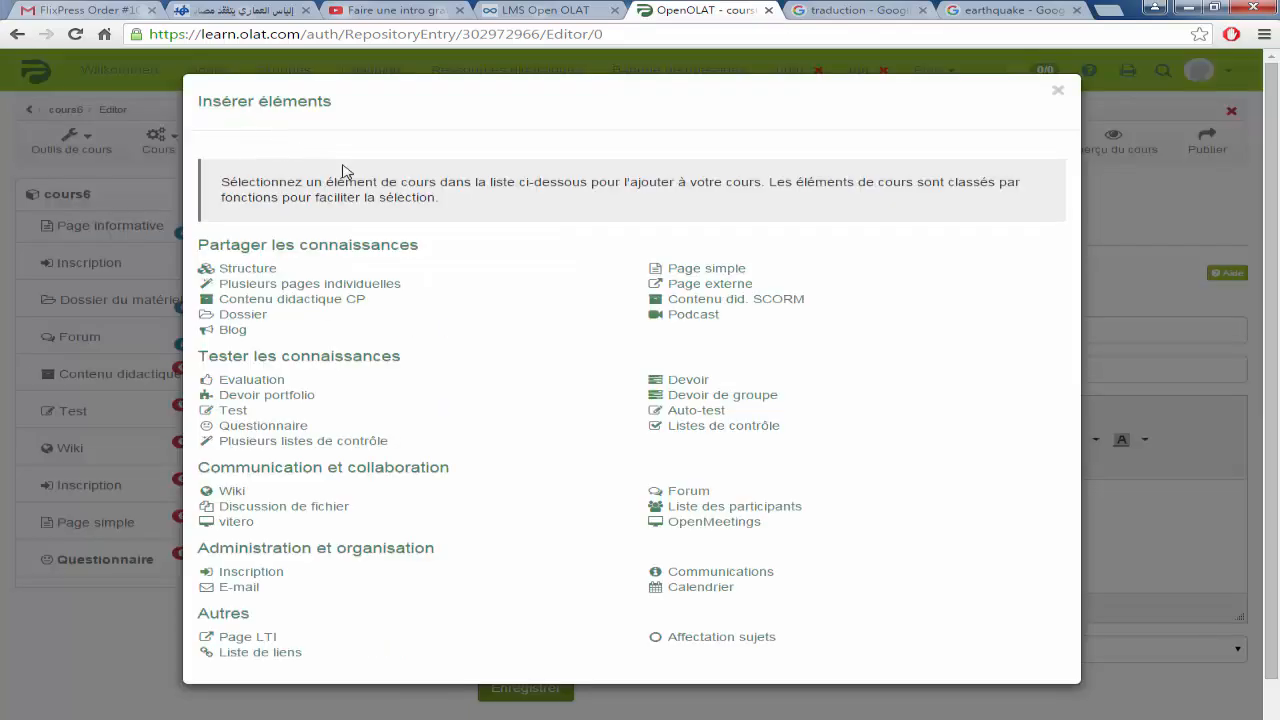
pyautogui.click(700, 587)
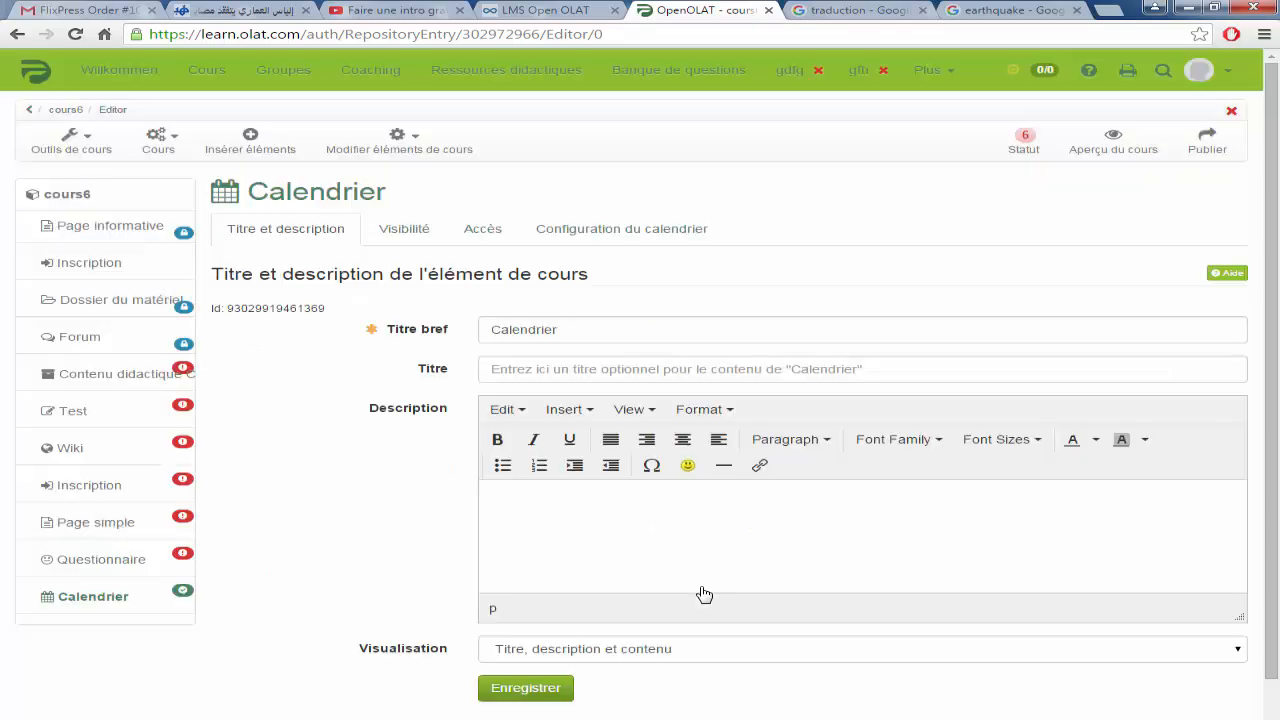
pyautogui.click(252, 140)
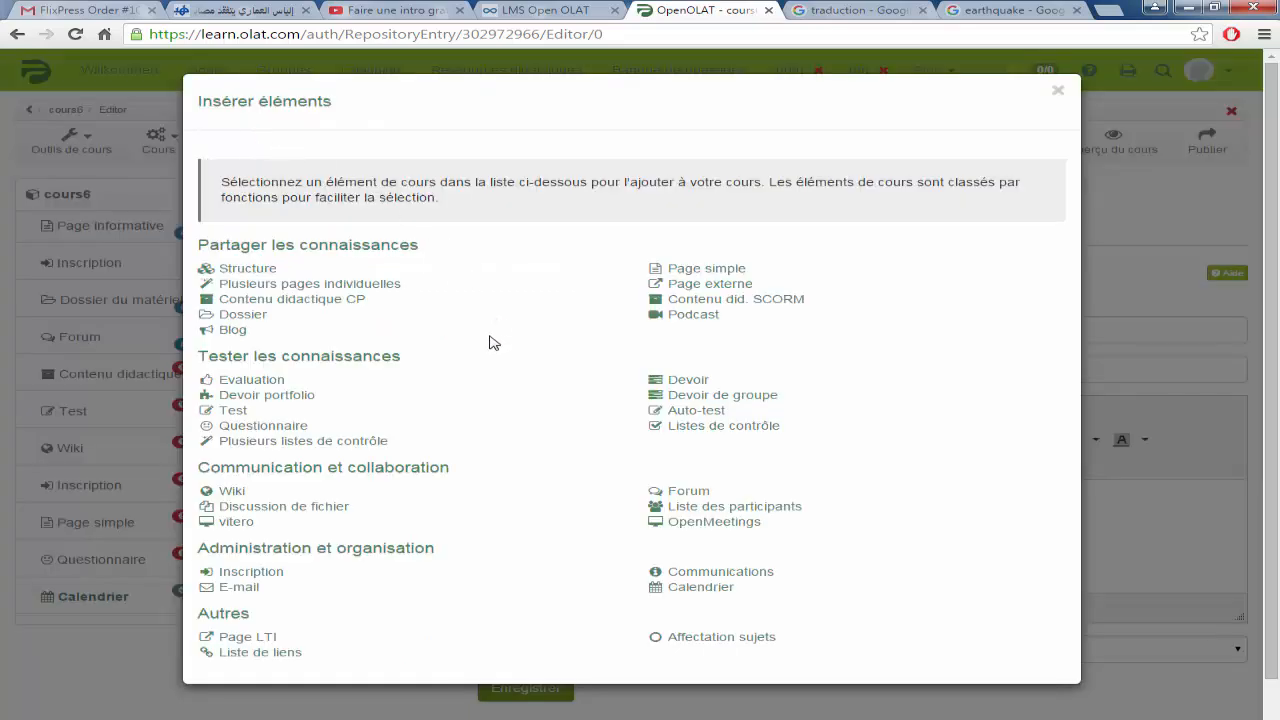
pyautogui.click(252, 380)
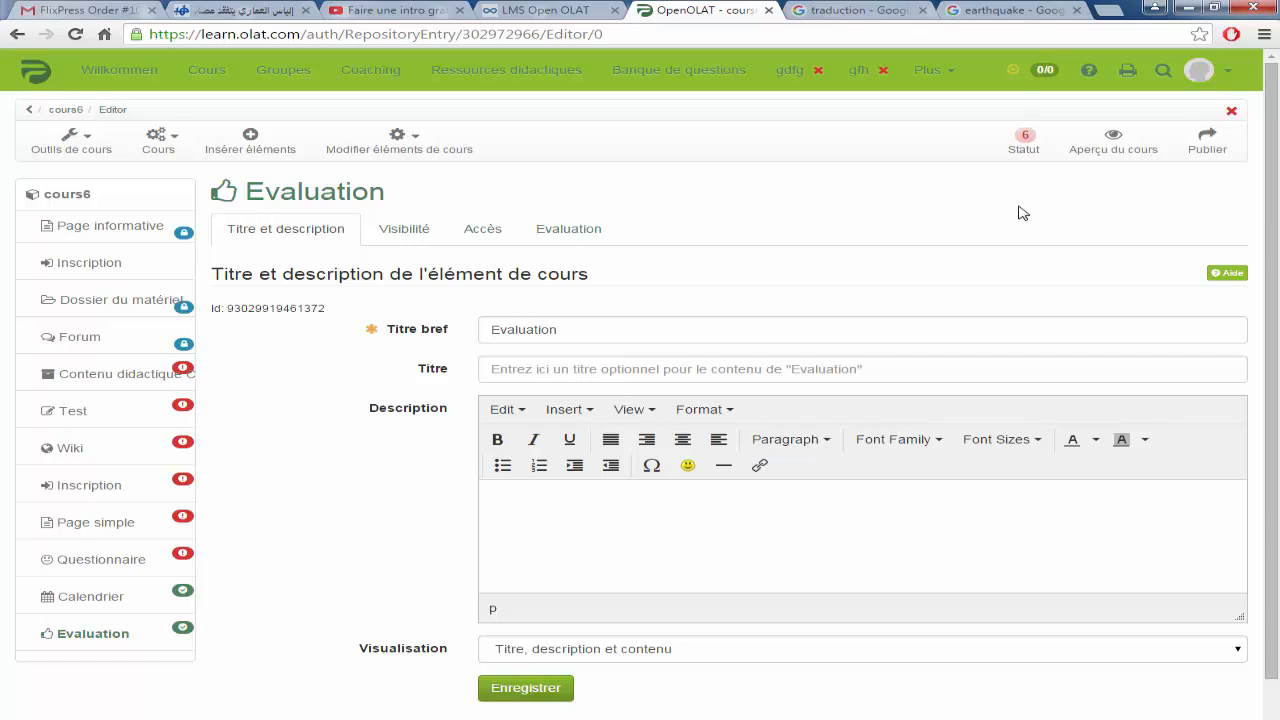
# Step: Bring up the Aperçu du cours settings and scroll through the preview configuration
pyautogui.click(1113, 144)
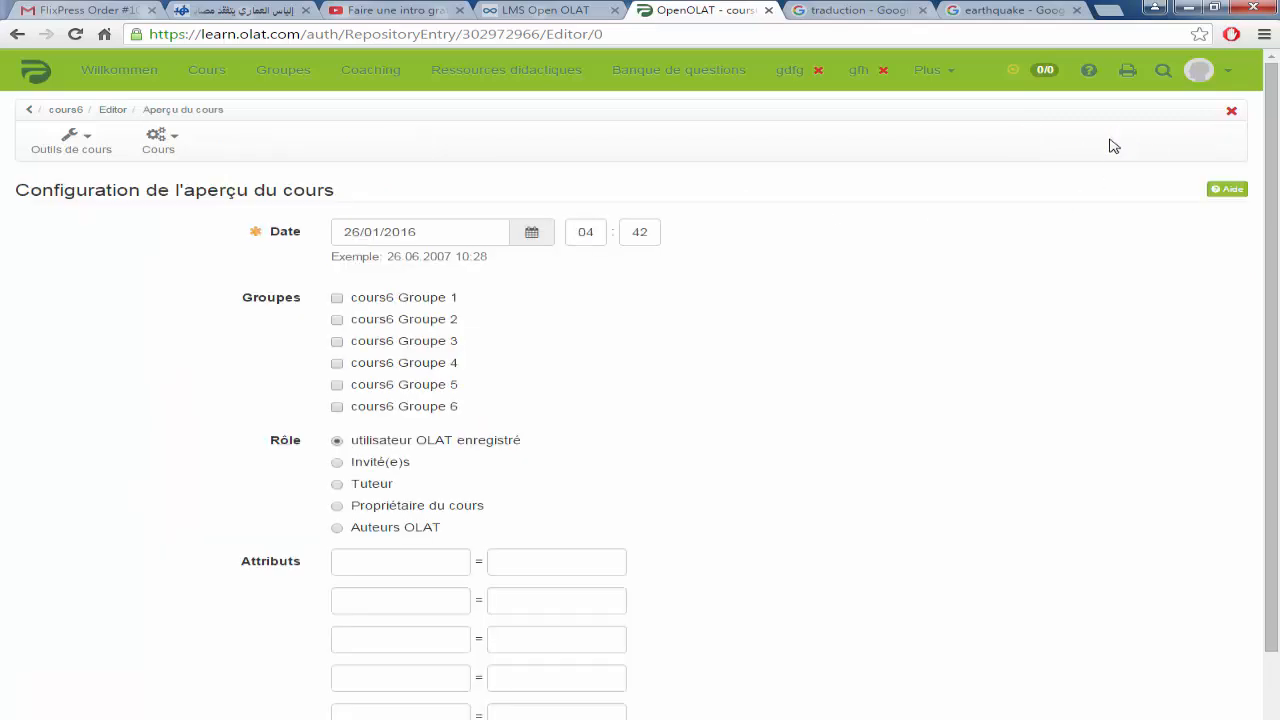
pyautogui.scroll(-2, 815, 319)
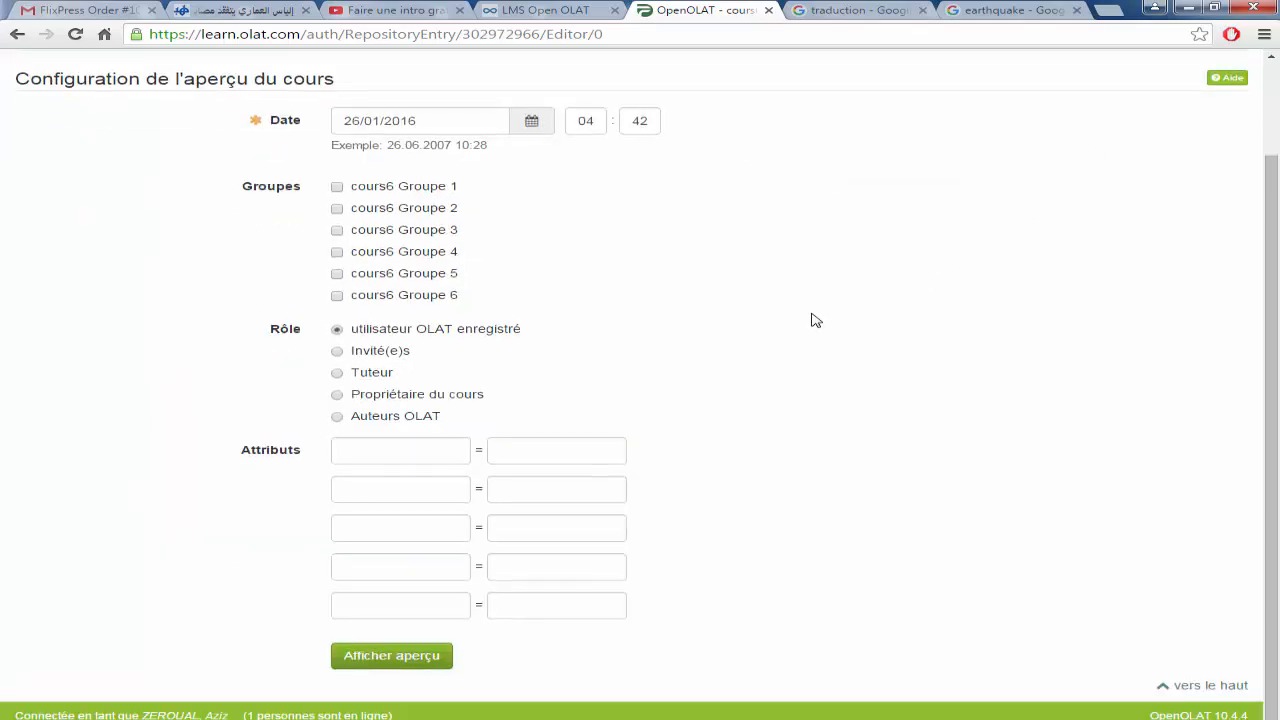
pyautogui.scroll(1, 815, 319)
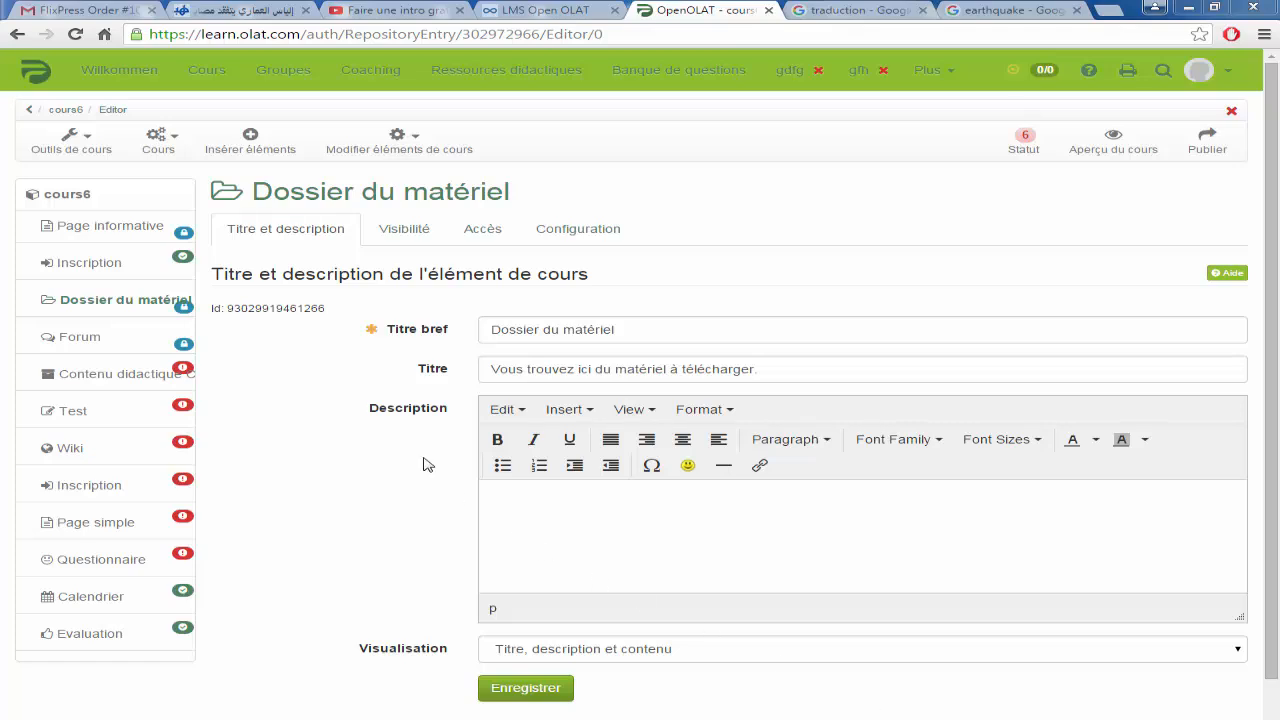
# Step: Make Dossier du matériel visible only from 26/01/2016 to 30/01/2016 and save
pyautogui.click(411, 236)
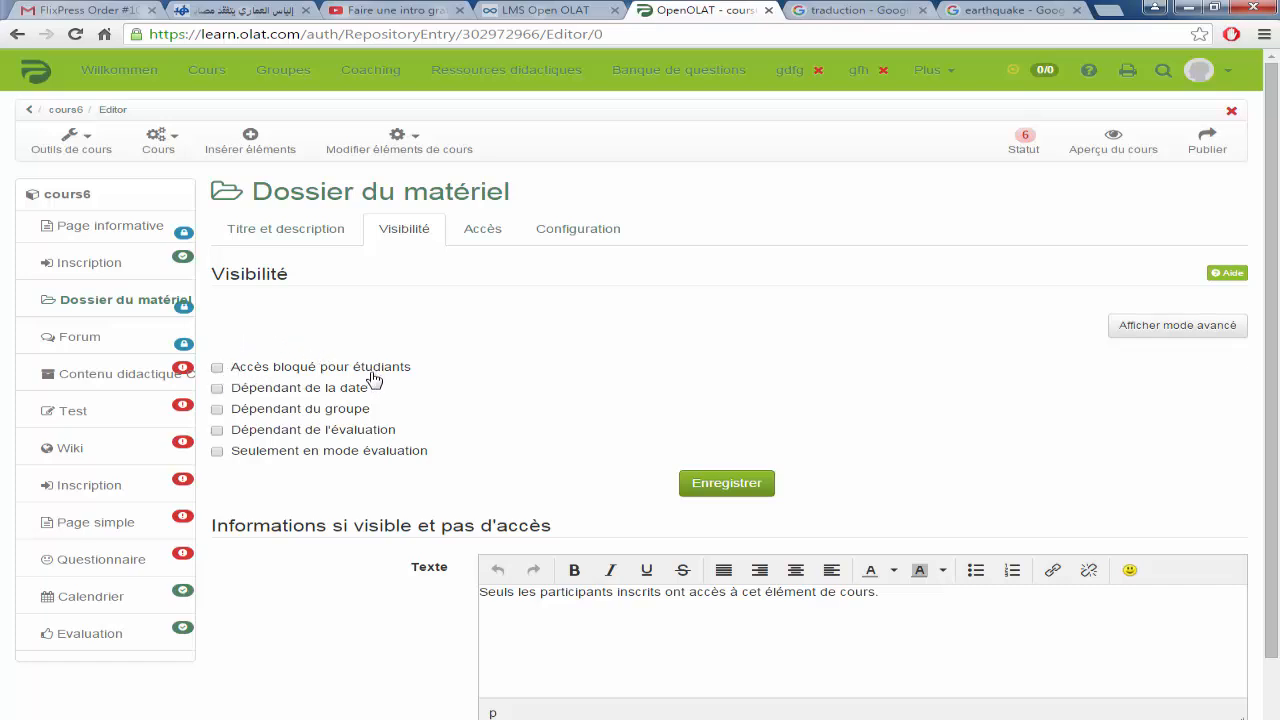
pyautogui.click(217, 389)
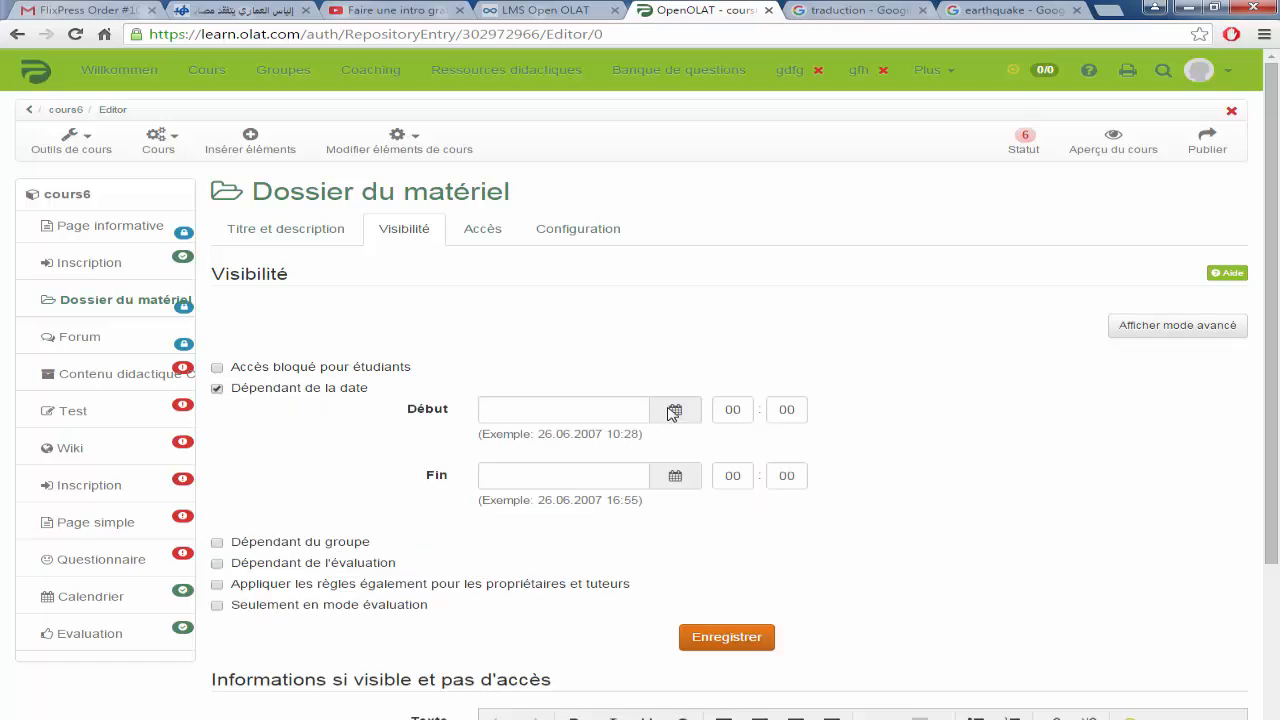
pyautogui.click(676, 412)
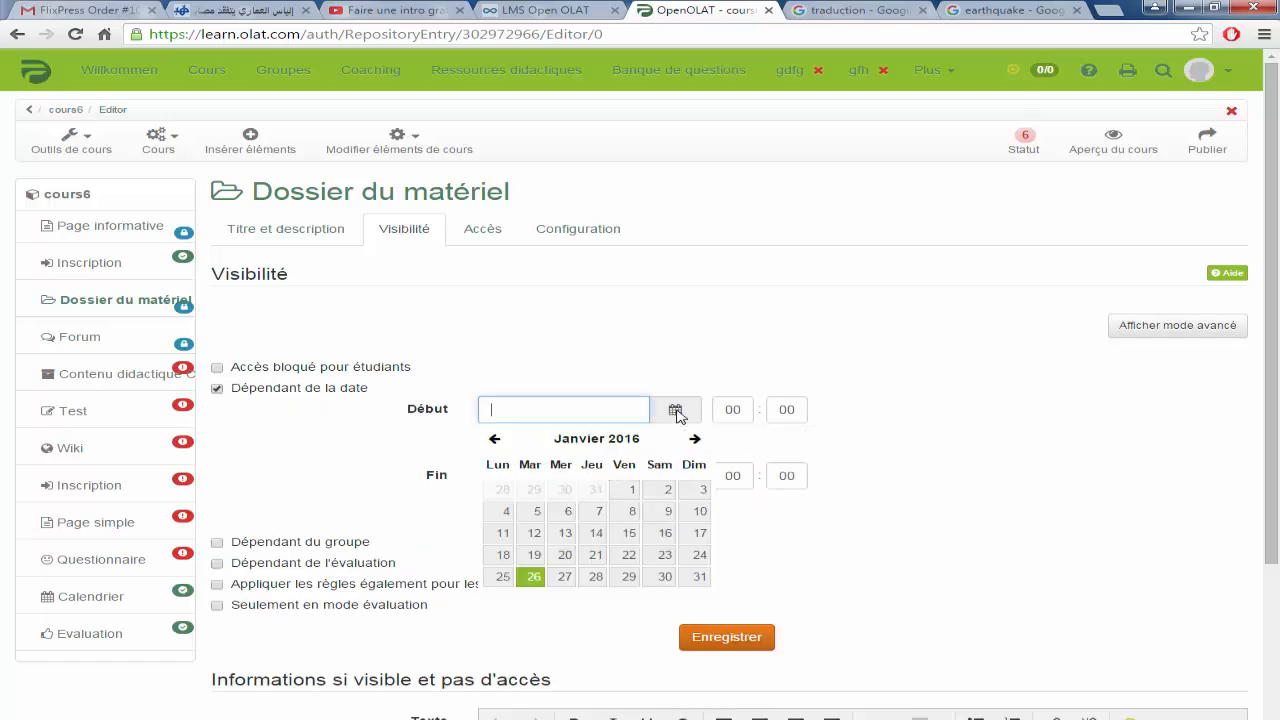
pyautogui.click(533, 576)
pyautogui.click(676, 475)
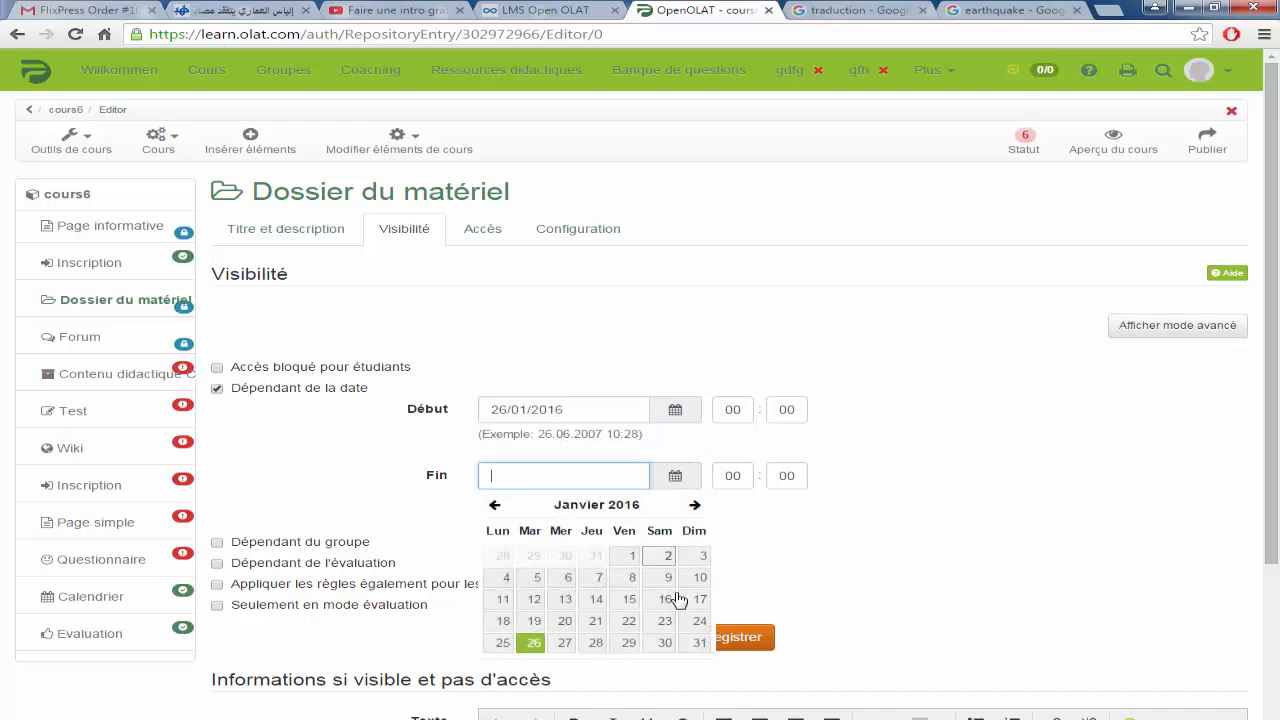
pyautogui.click(665, 642)
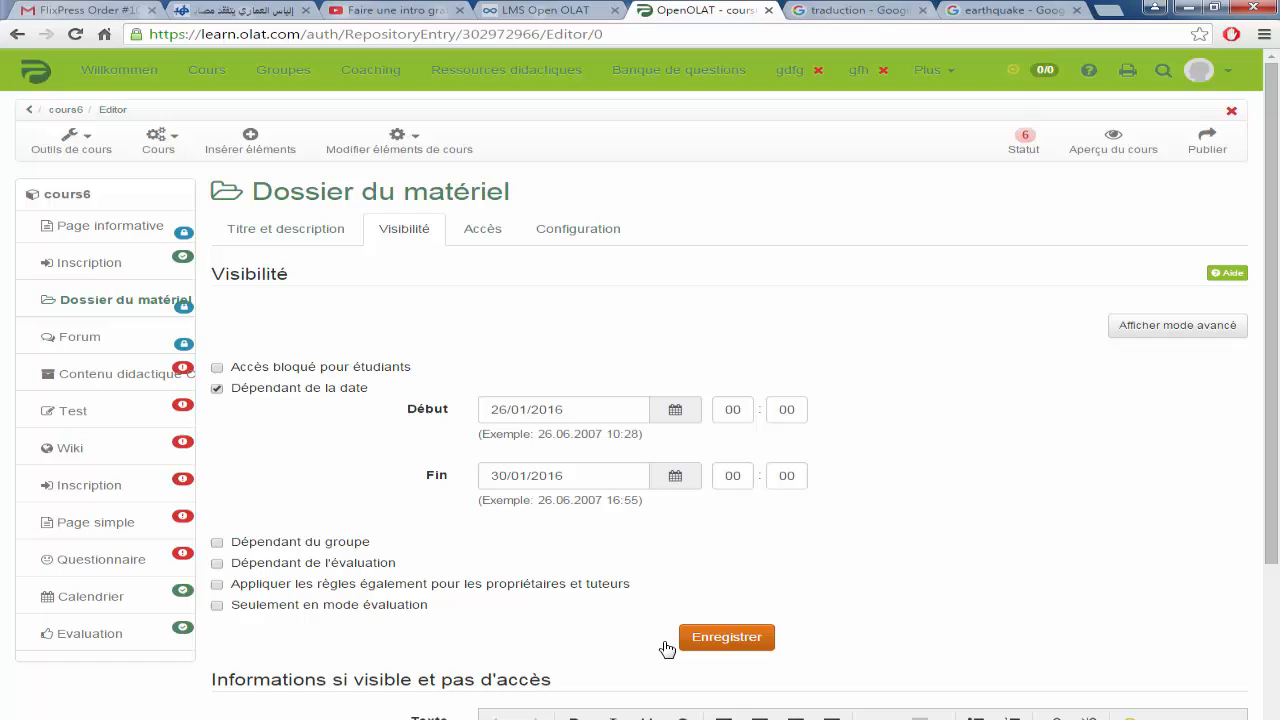
pyautogui.click(738, 639)
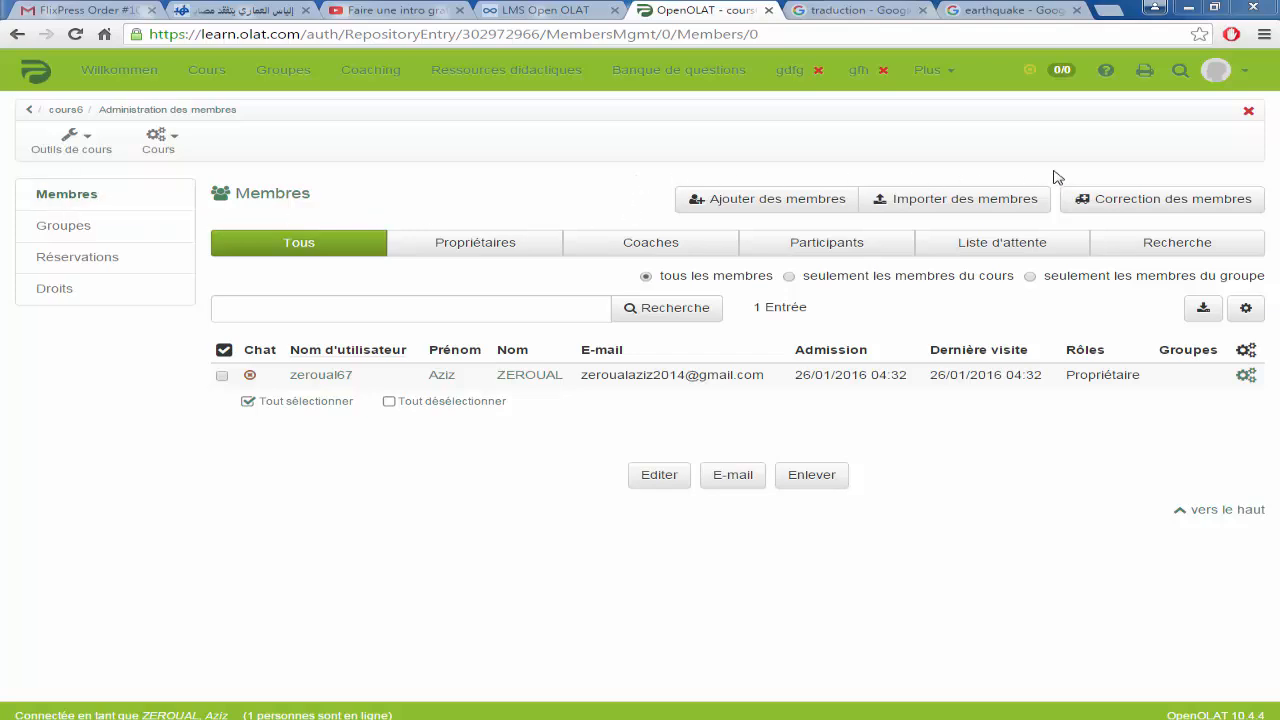
# Step: Look through the course's Groupes and Réservations, then bring up the Droits permissions table
pyautogui.click(86, 228)
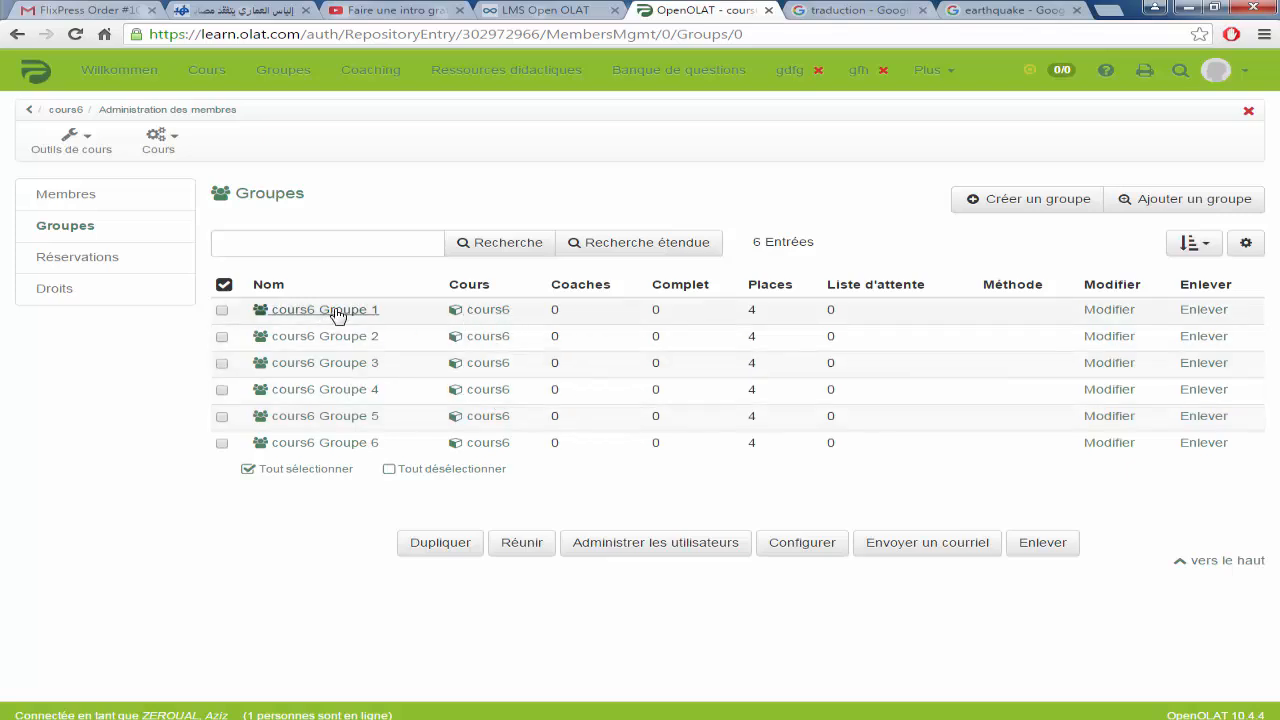
pyautogui.click(97, 263)
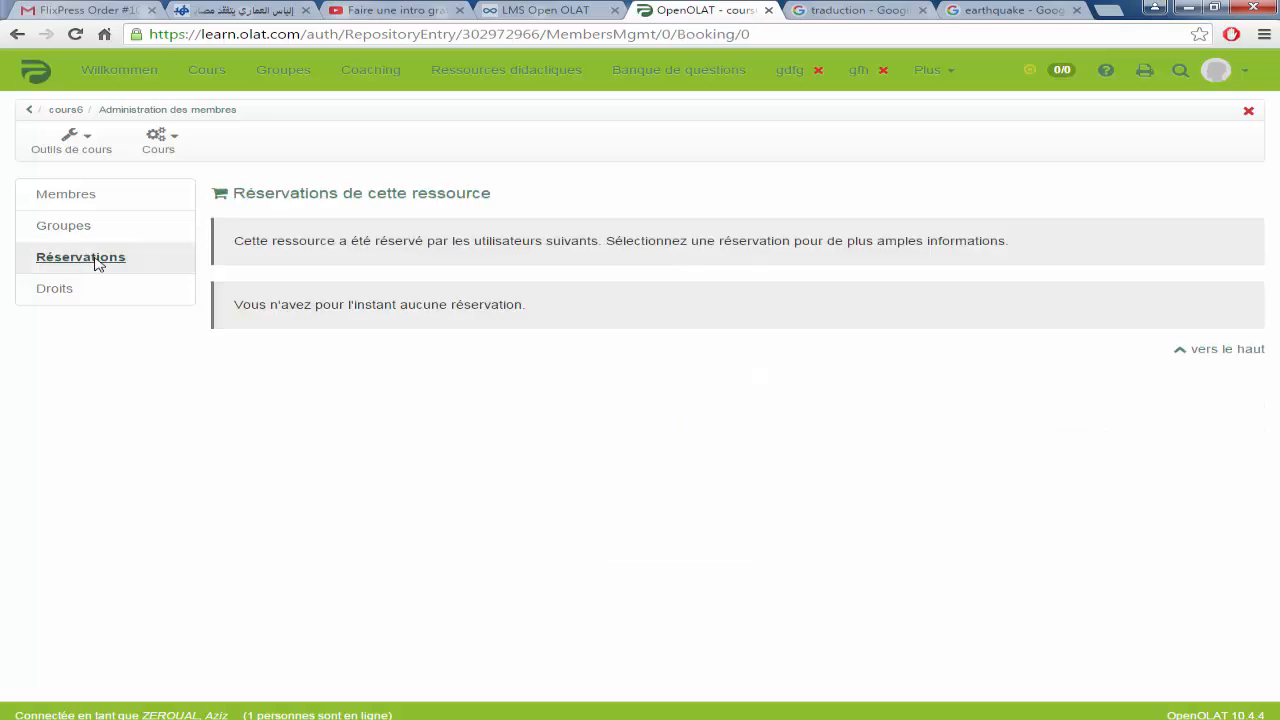
pyautogui.click(55, 290)
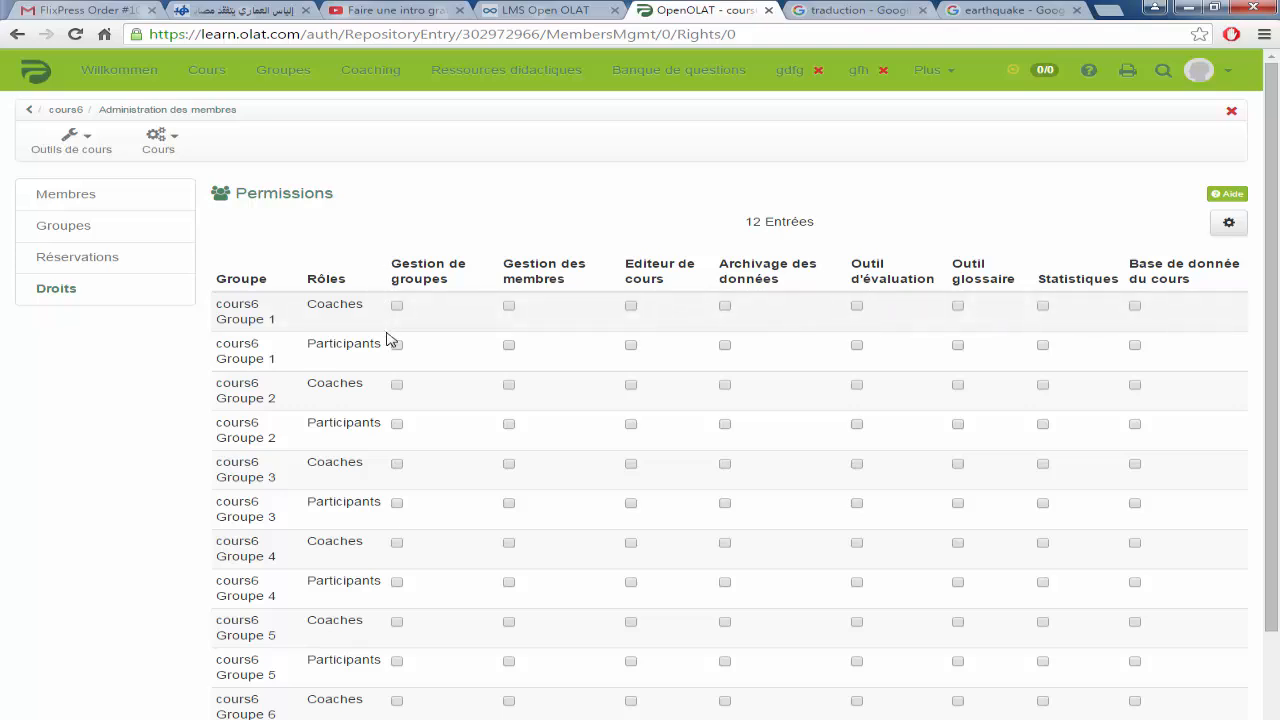
# Step: Scroll through the group permissions table without changing any rights
pyautogui.scroll(-3, 392, 610)
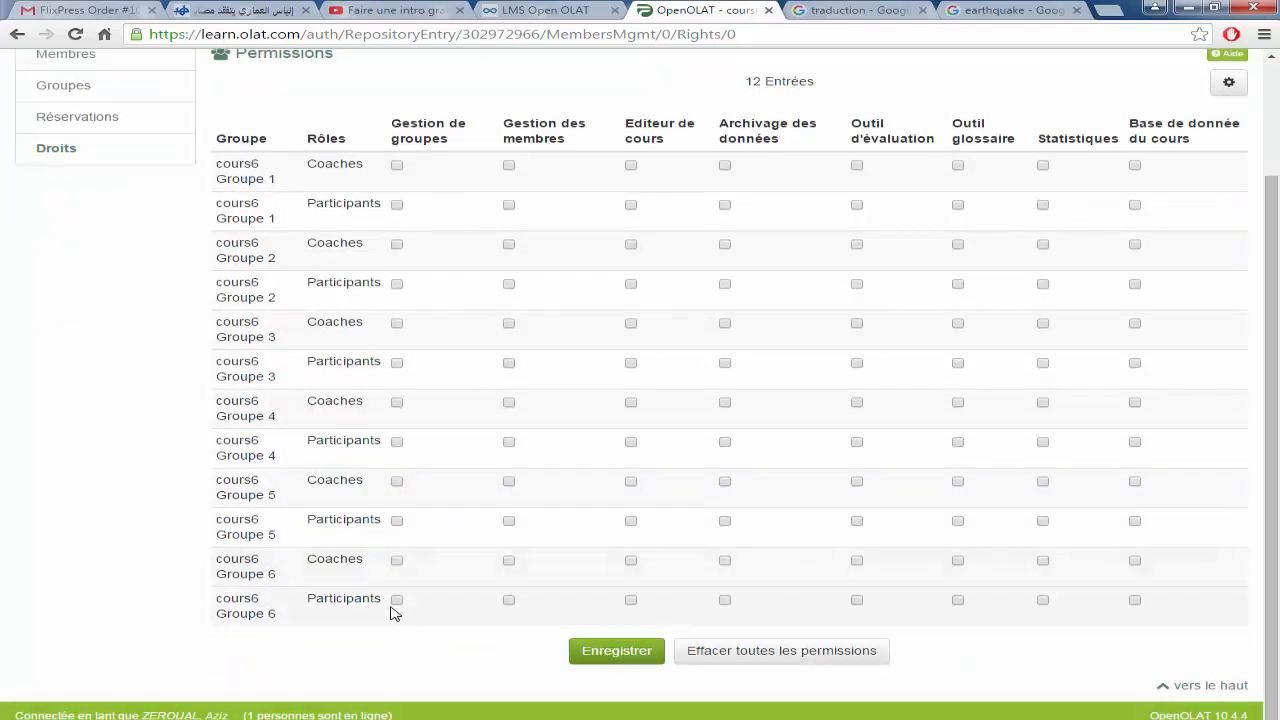
pyautogui.scroll(2, 392, 612)
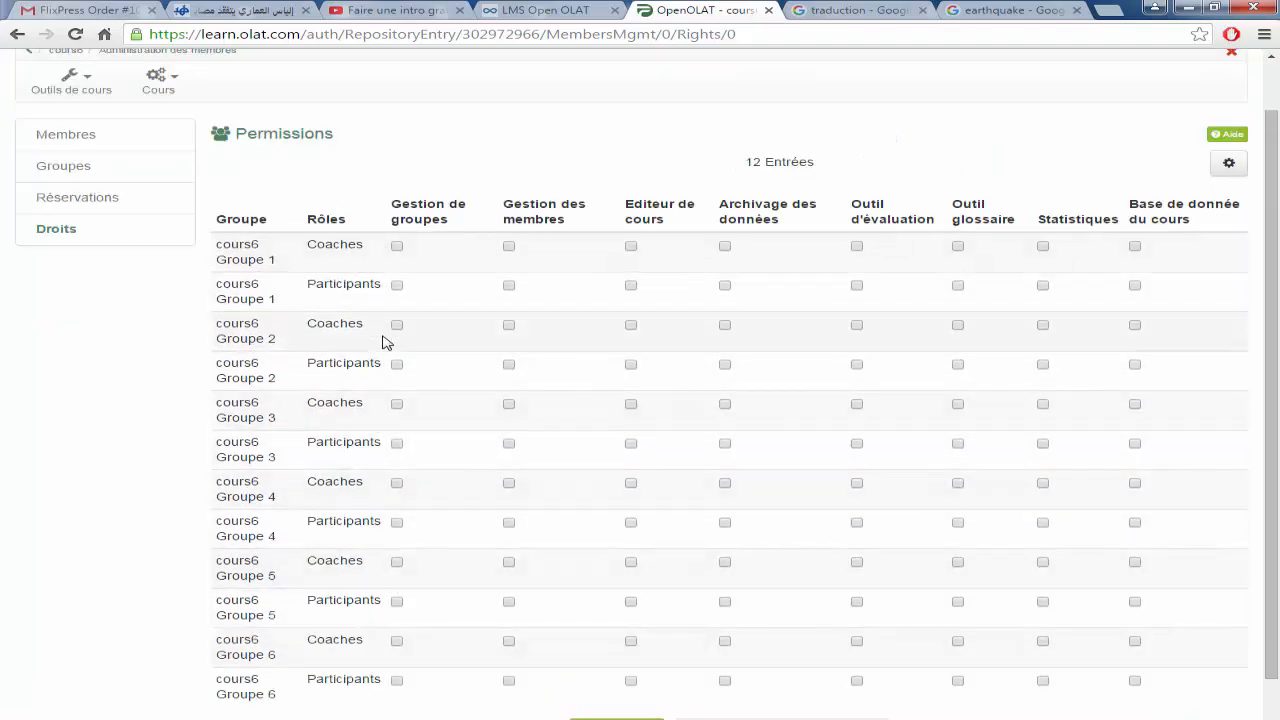
pyautogui.scroll(-2, 387, 342)
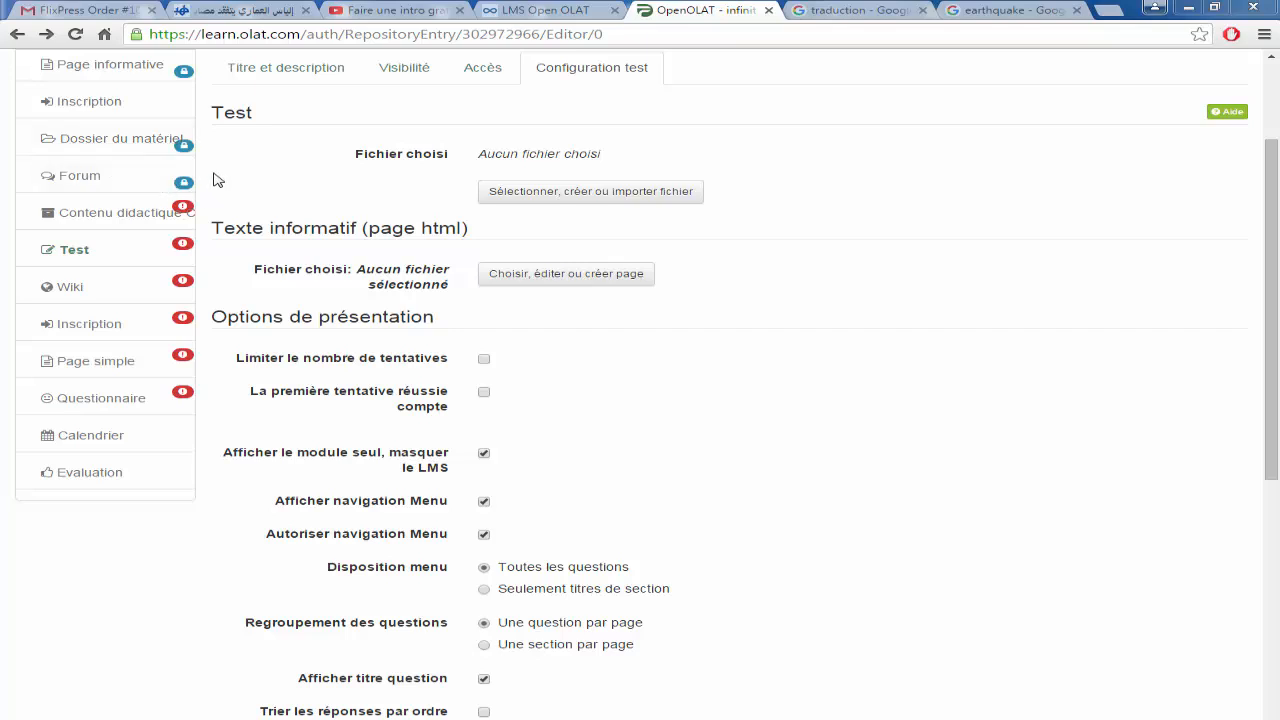
# Step: Review the Contenu didactique CP element's visibility, access and content settings, ending on its Layout options
pyautogui.click(180, 212)
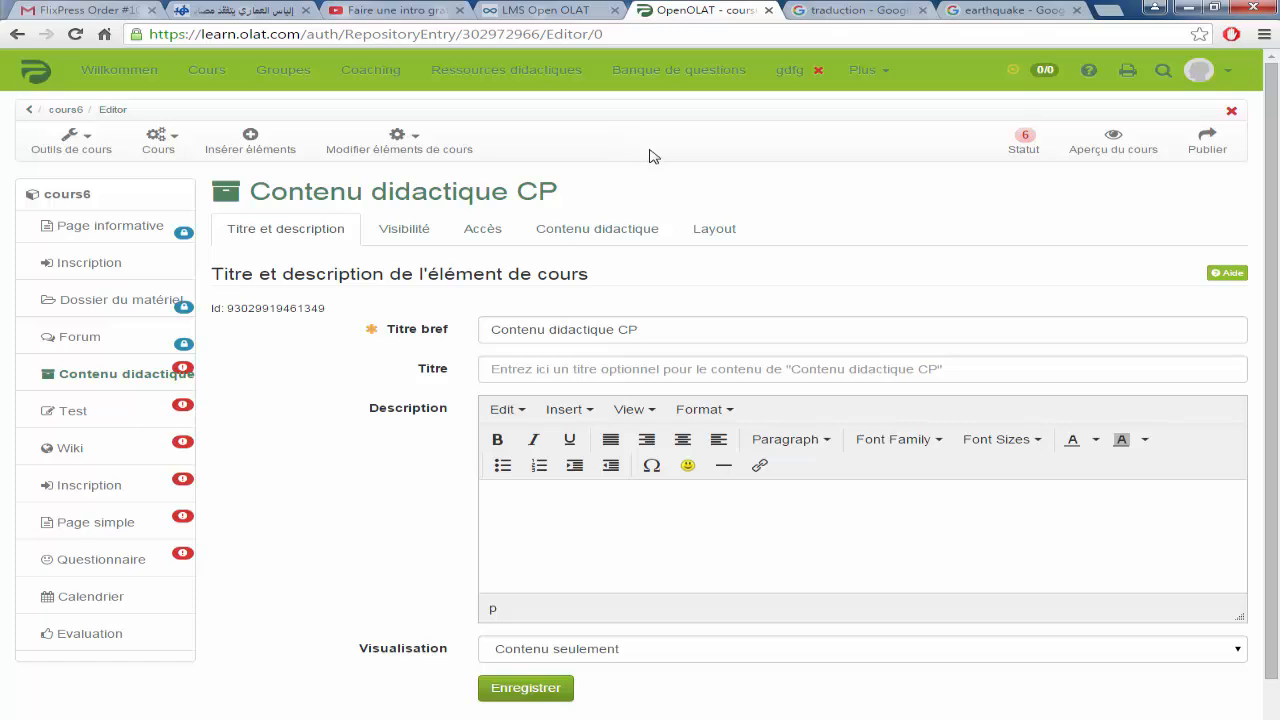
pyautogui.click(410, 233)
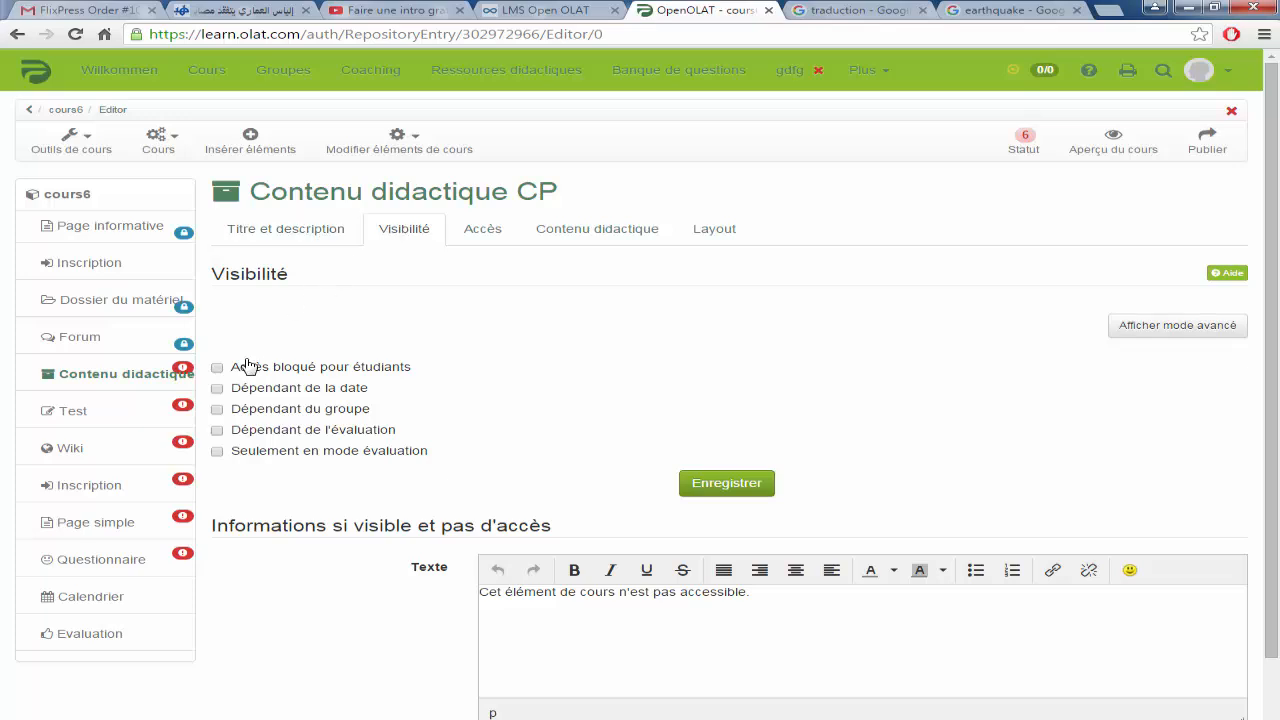
pyautogui.click(483, 232)
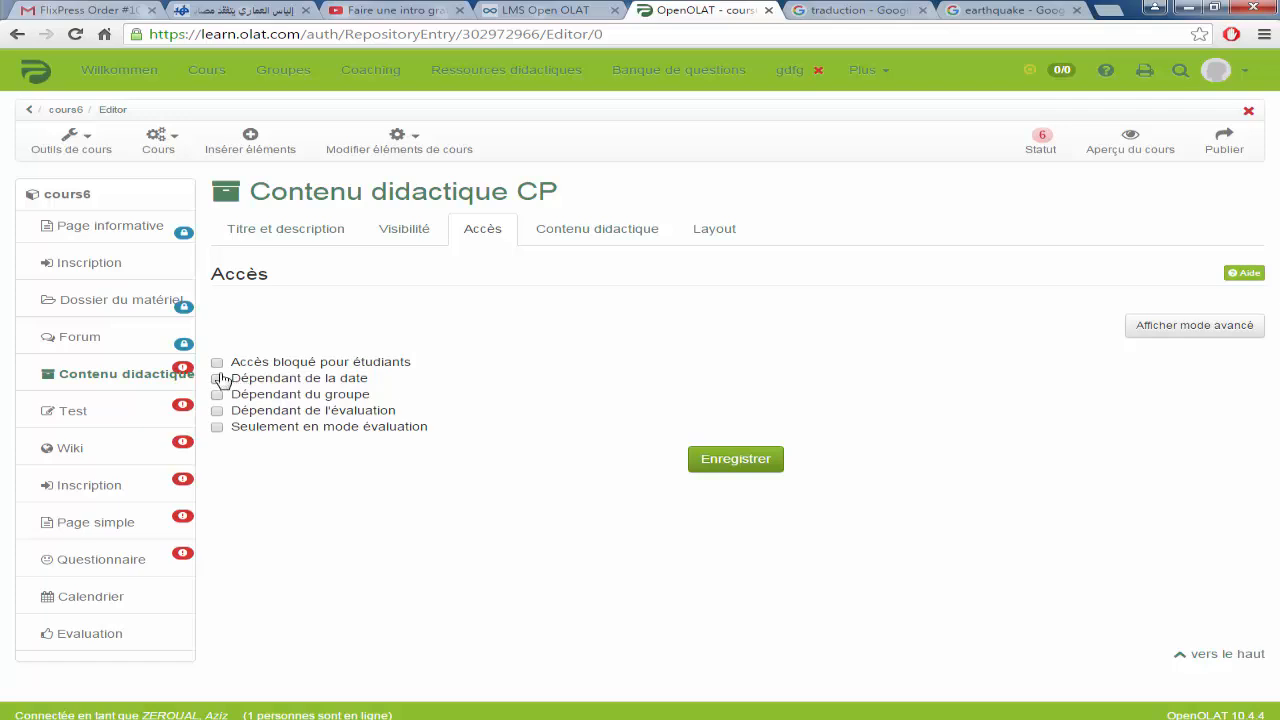
pyautogui.click(610, 238)
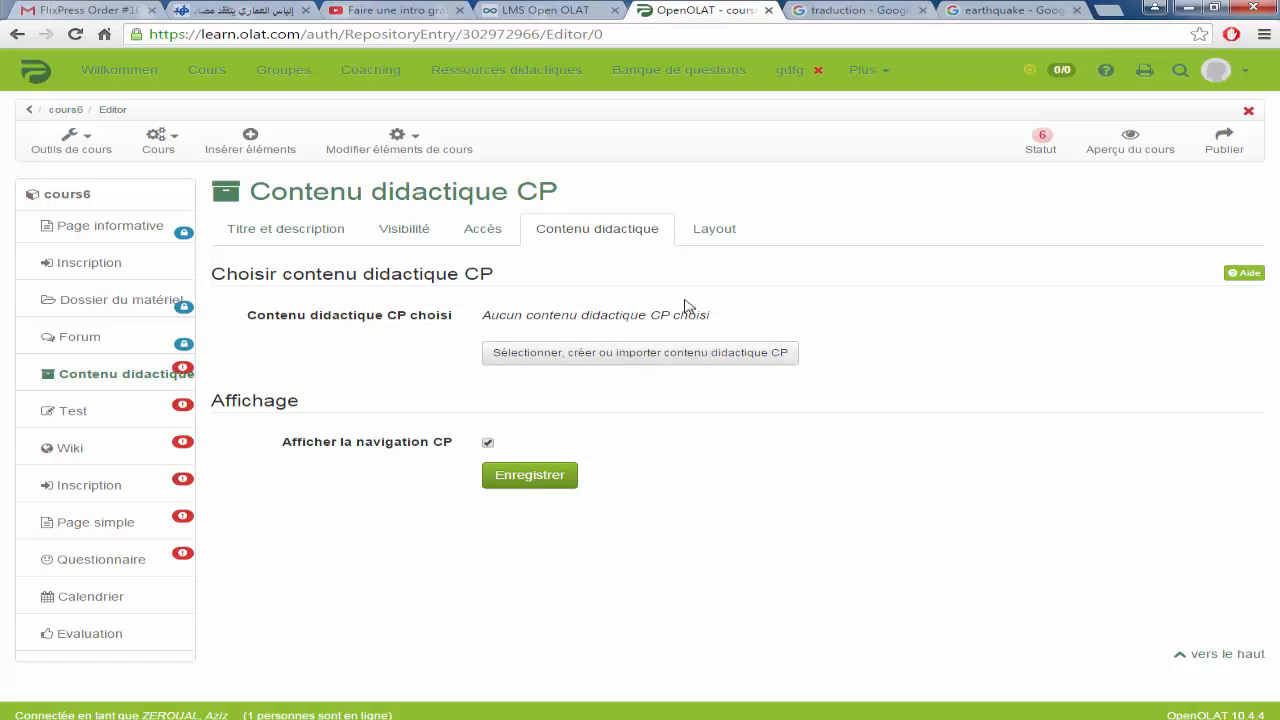
pyautogui.click(711, 230)
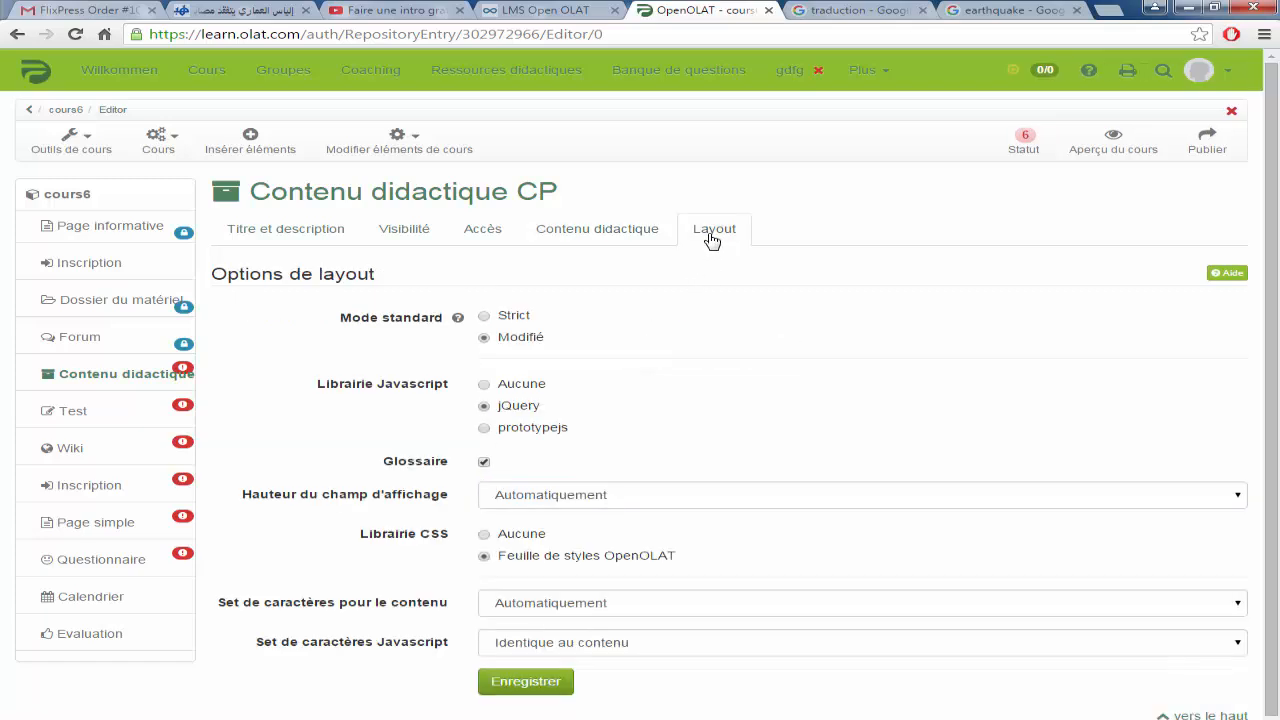
pyautogui.scroll(-1, 758, 374)
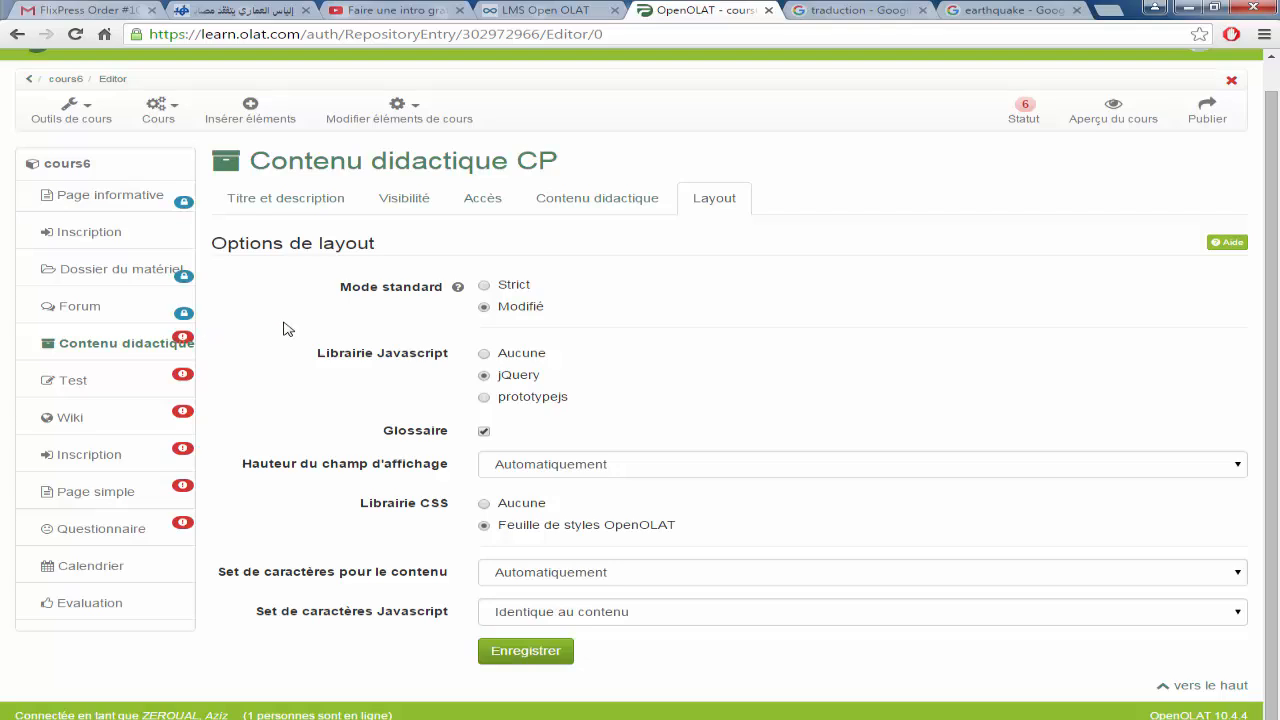
pyautogui.scroll(1, 283, 328)
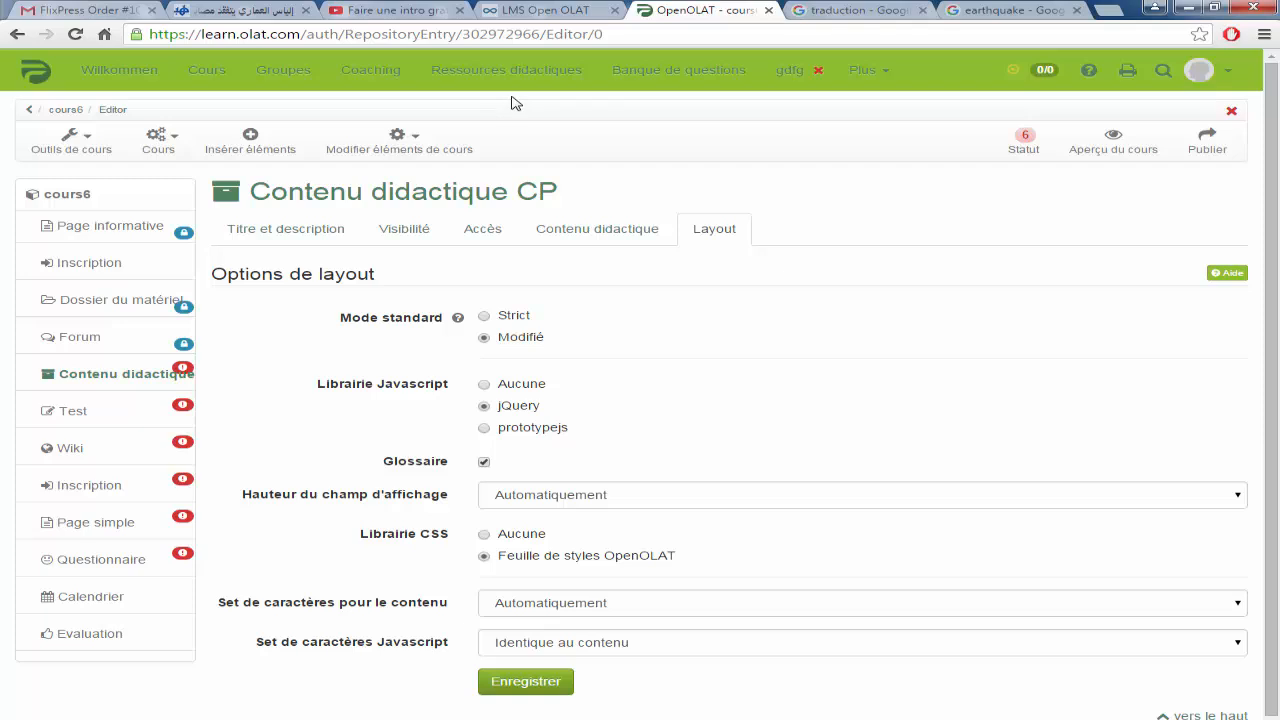
# Step: Glance at the course actions list, then go to Coaching's Mes étudiants page, which shows Rien trouvé
pyautogui.click(159, 147)
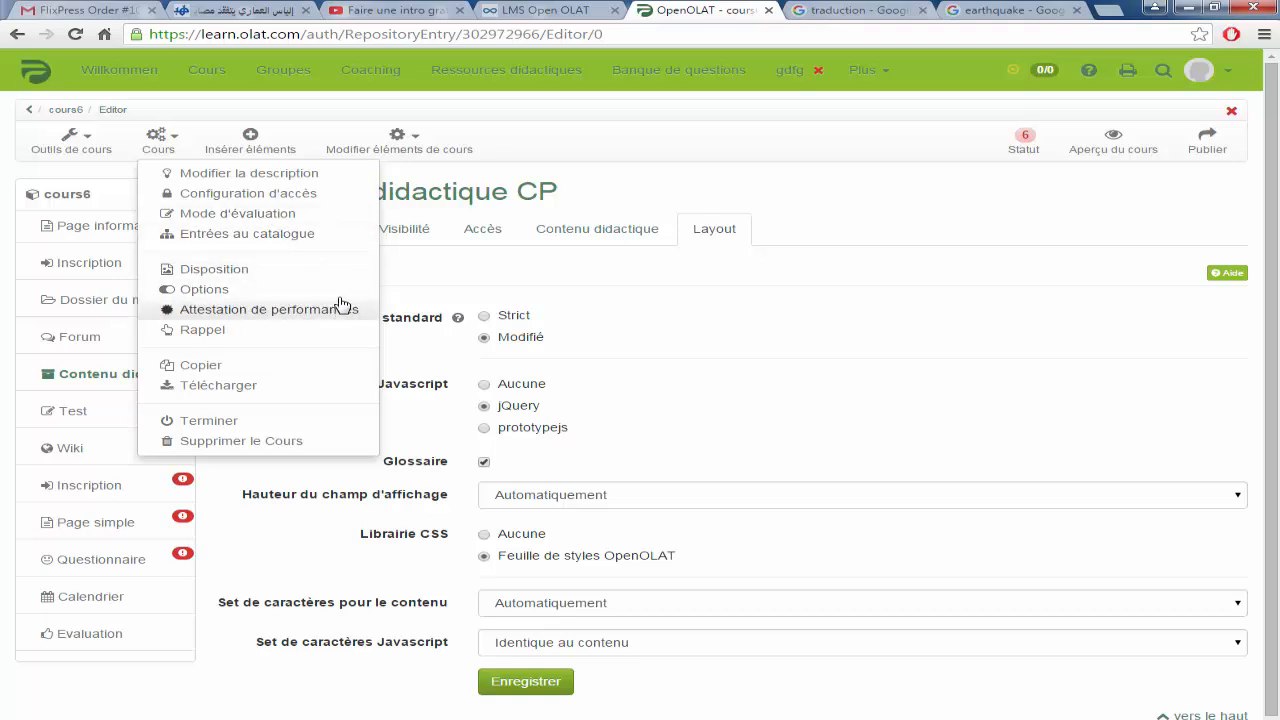
pyautogui.click(505, 118)
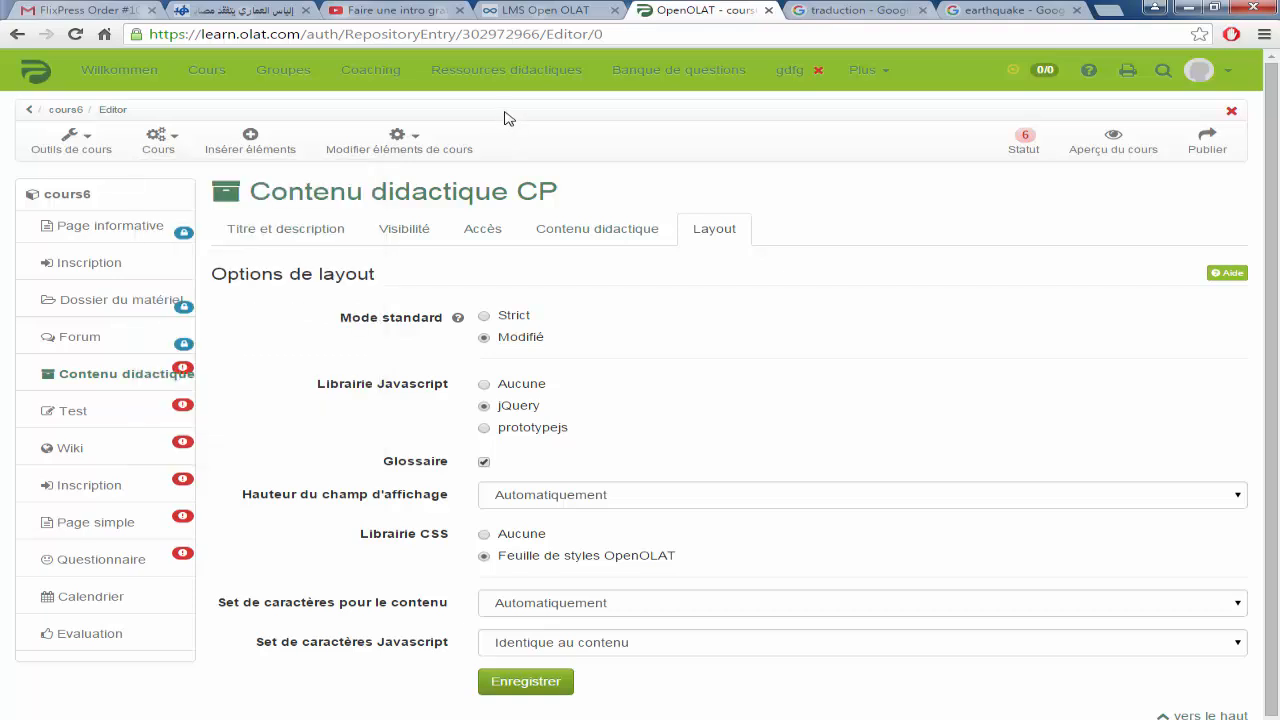
pyautogui.click(369, 80)
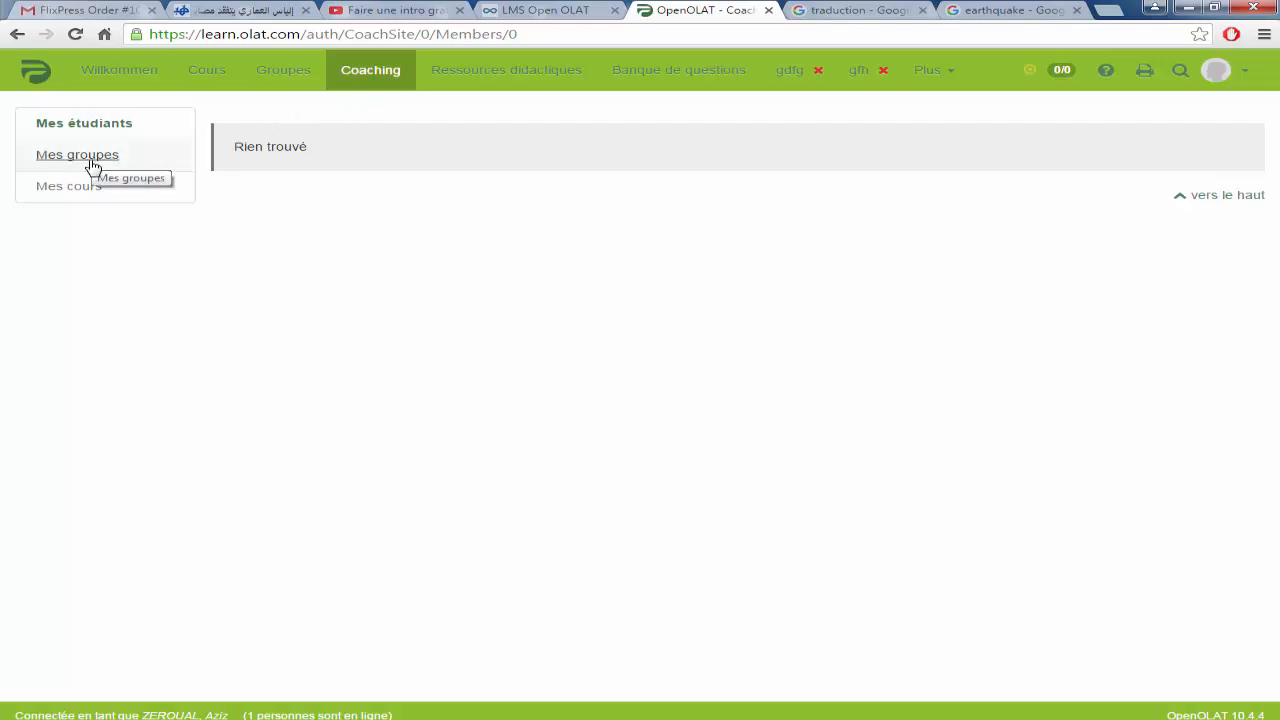
# Step: Check the Coaching Mes cours and Mes groupes lists (both empty), then go to Banque de questions
pyautogui.click(87, 192)
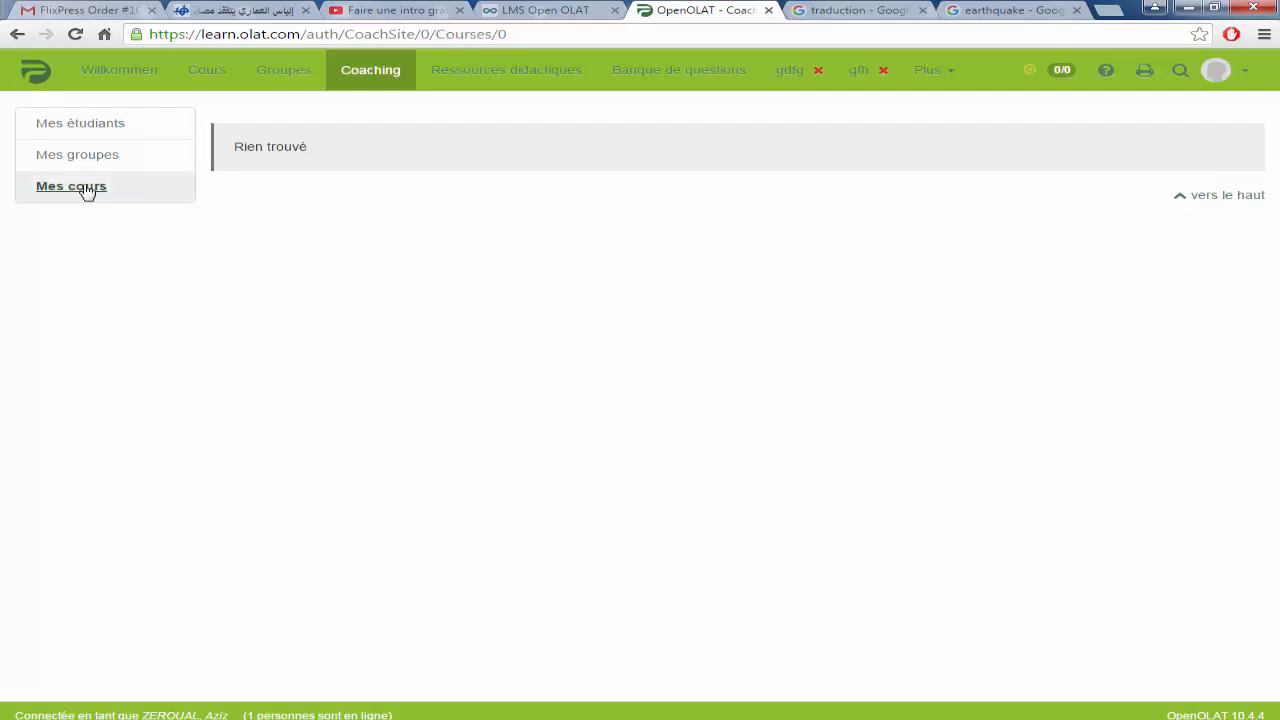
pyautogui.click(88, 158)
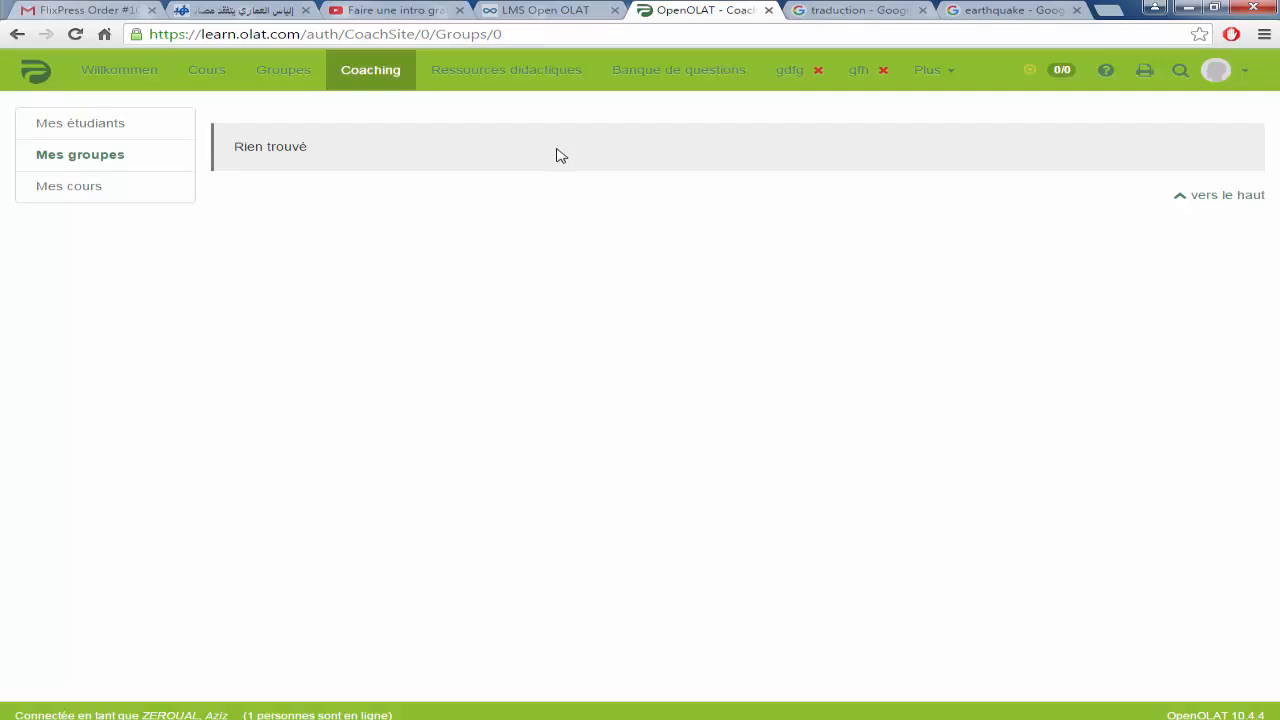
pyautogui.click(671, 79)
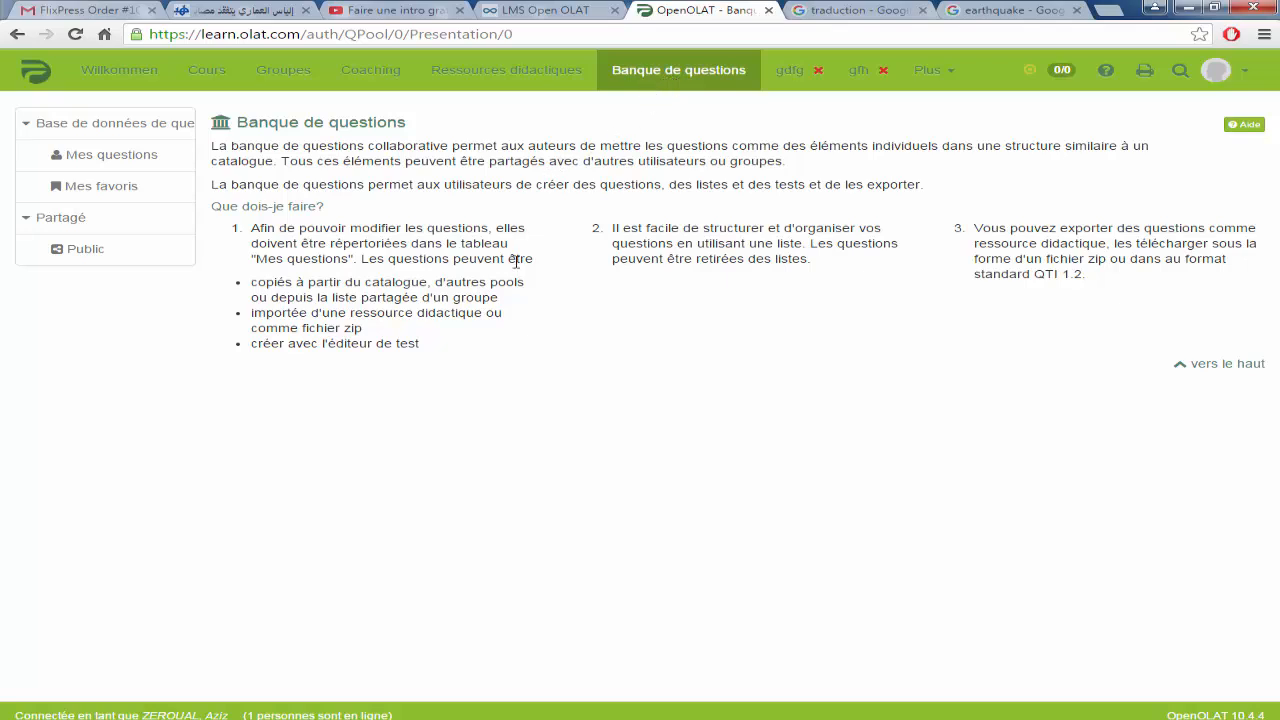
# Step: Read the question bank introduction, highlighting the catalogue, group list, zip import and list-organising points
pyautogui.moveTo(484, 229); pyautogui.dragTo(389, 258)
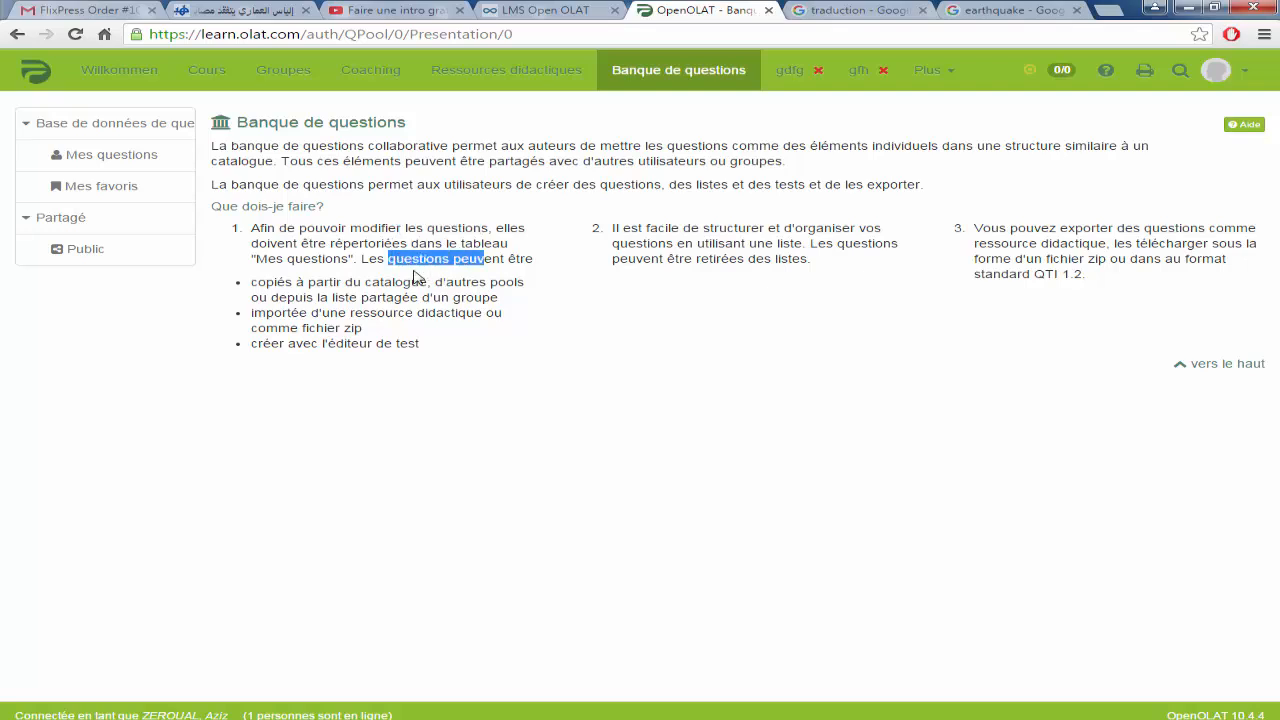
pyautogui.moveTo(474, 282); pyautogui.dragTo(345, 282)
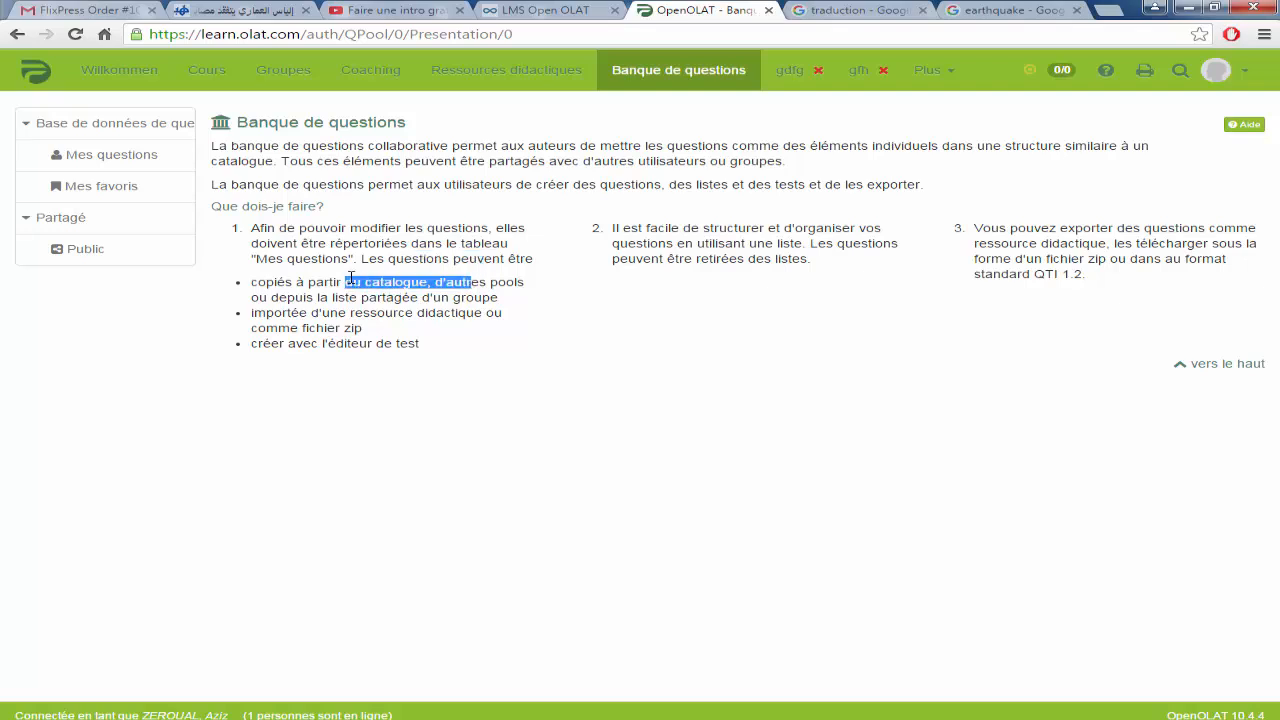
pyautogui.moveTo(451, 297); pyautogui.dragTo(333, 297)
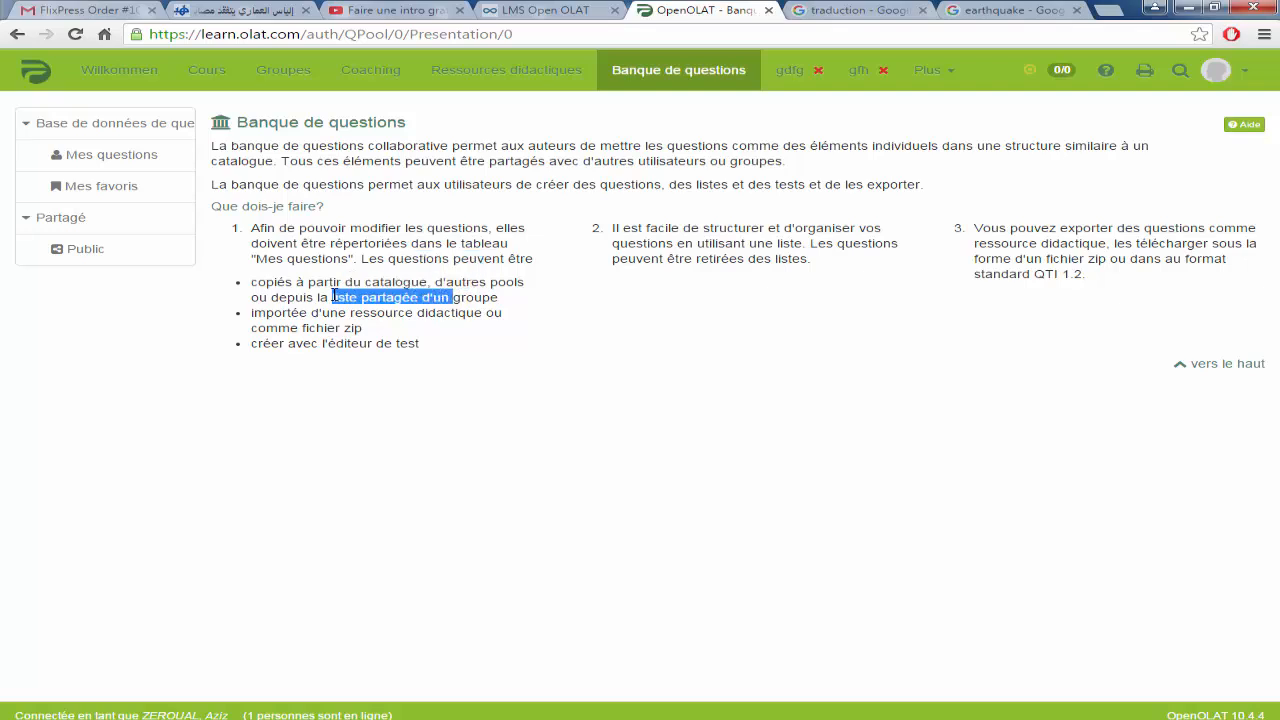
pyautogui.moveTo(455, 313); pyautogui.dragTo(326, 314)
pyautogui.moveTo(392, 343); pyautogui.dragTo(267, 335)
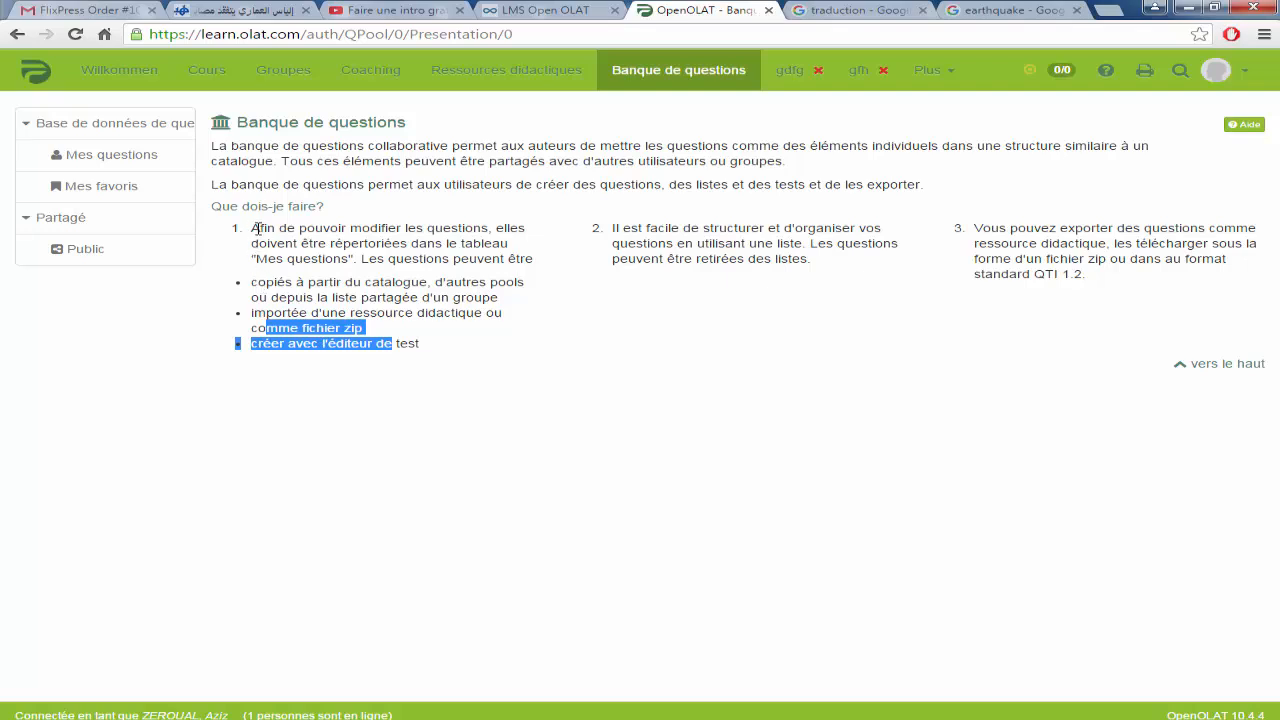
pyautogui.moveTo(251, 229); pyautogui.dragTo(549, 261)
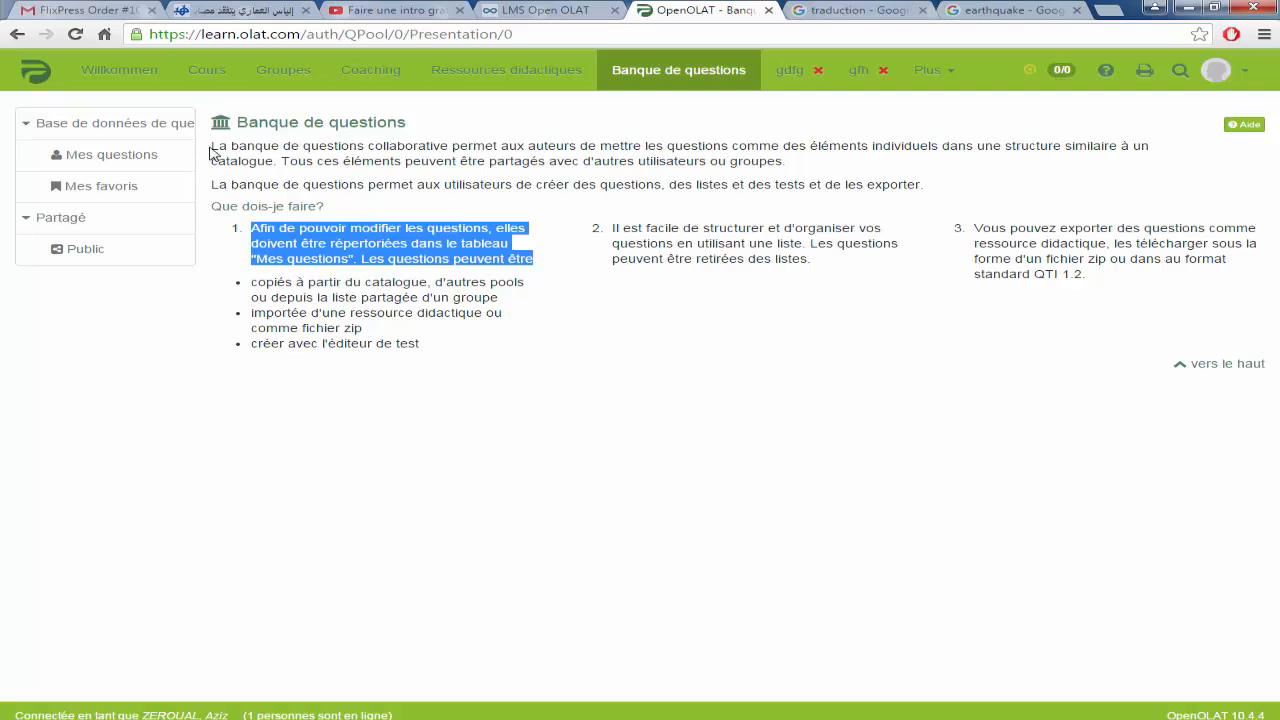
pyautogui.moveTo(216, 146); pyautogui.dragTo(928, 182)
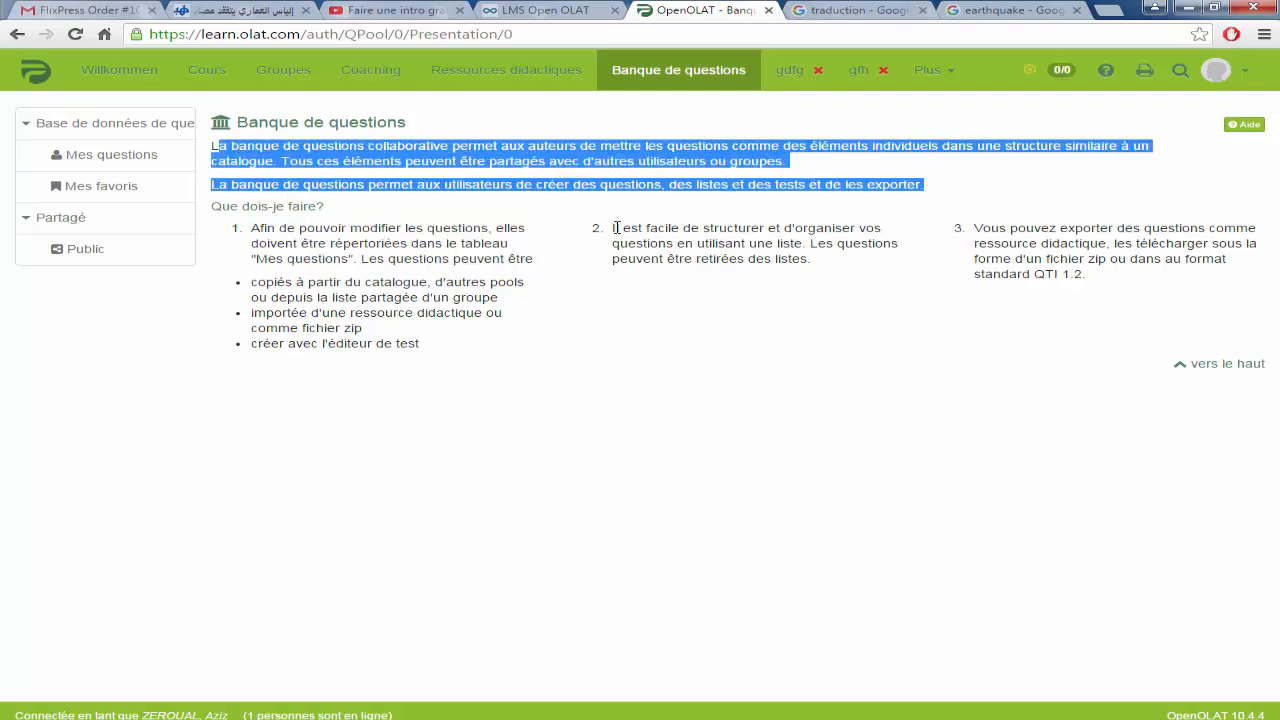
pyautogui.moveTo(613, 228); pyautogui.dragTo(860, 255)
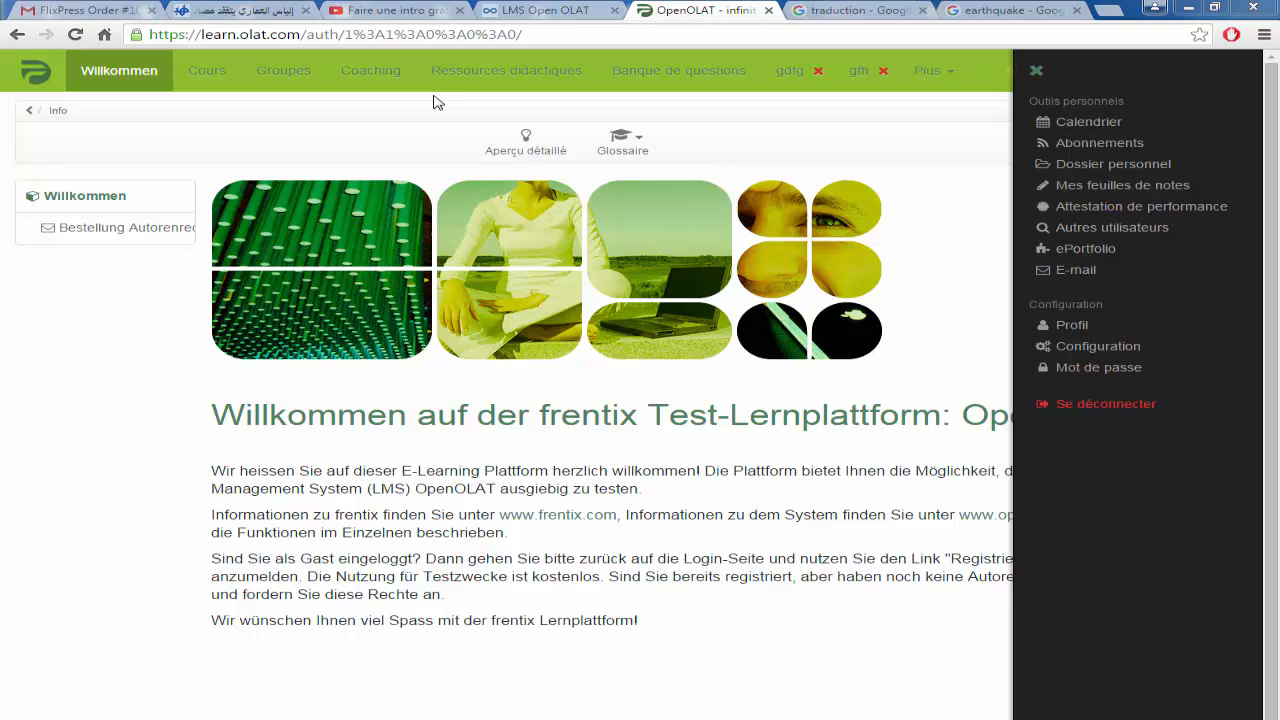
# Step: Browse the frentix Cours catalogue through its 5 entries, including frentix-Kurs-Template_10 and test4
pyautogui.click(209, 74)
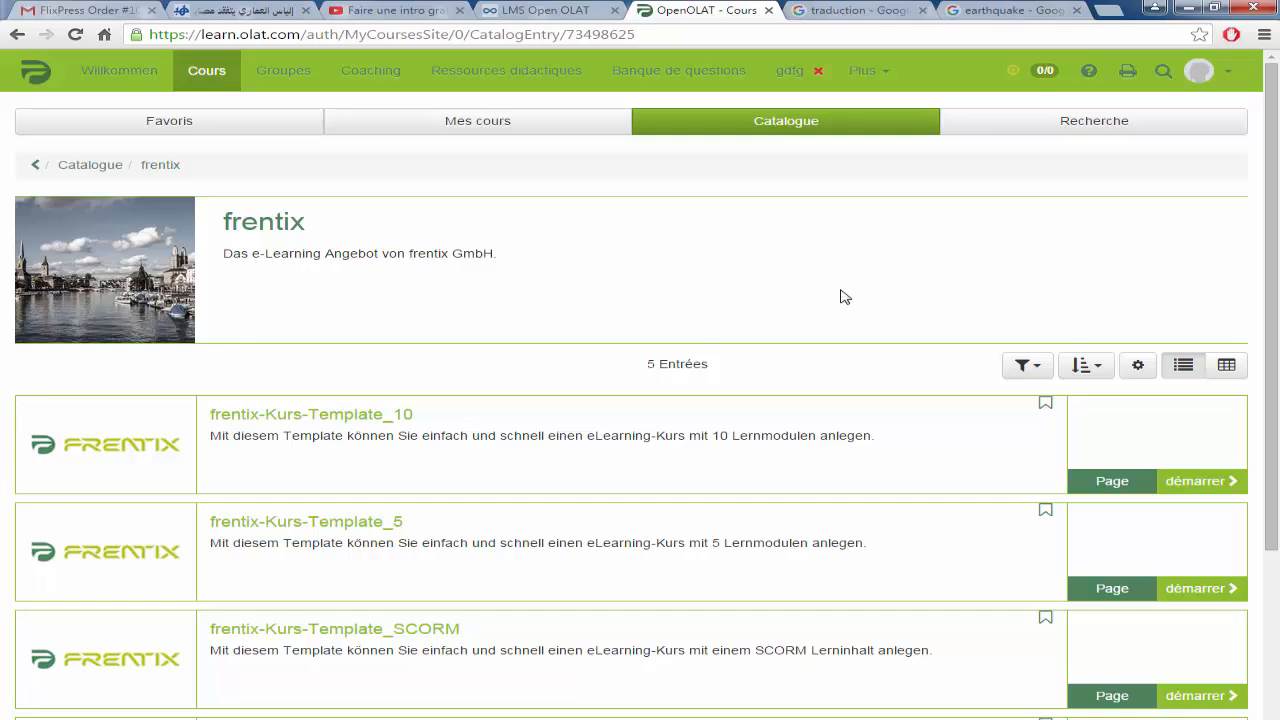
pyautogui.scroll(-2, 840, 296)
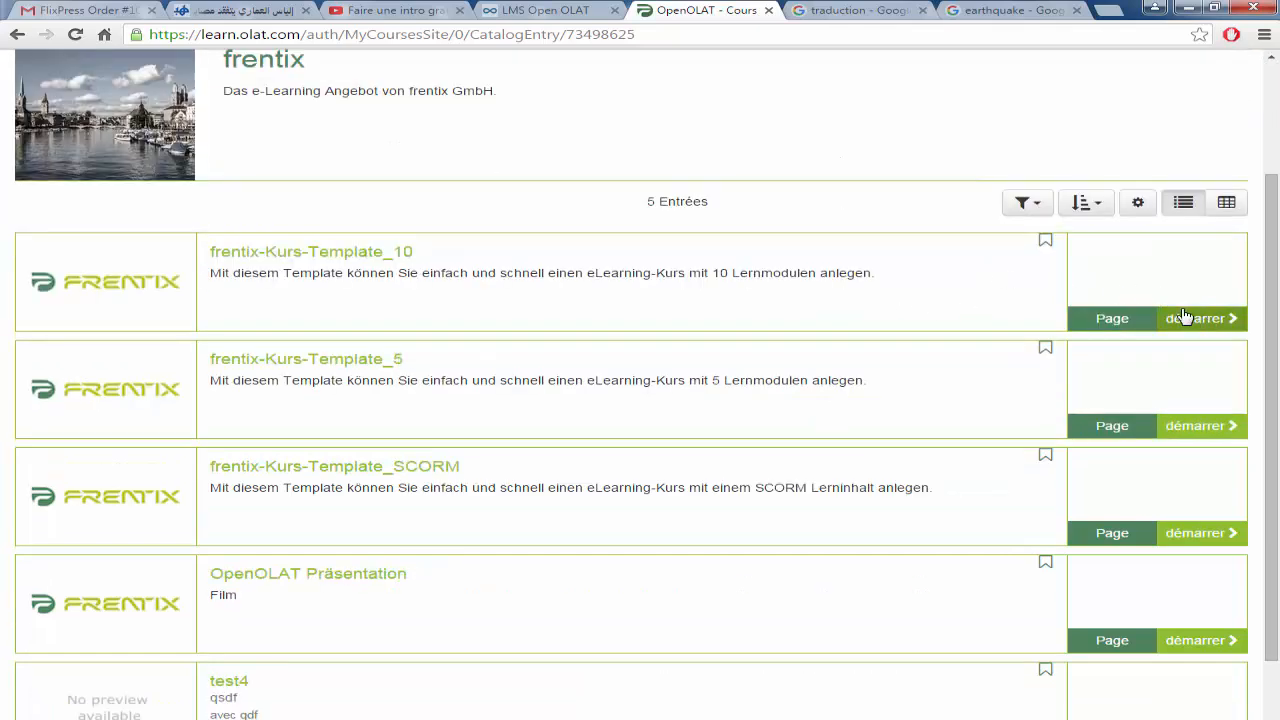
pyautogui.moveTo(1275, 281); pyautogui.dragTo(1237, 134)
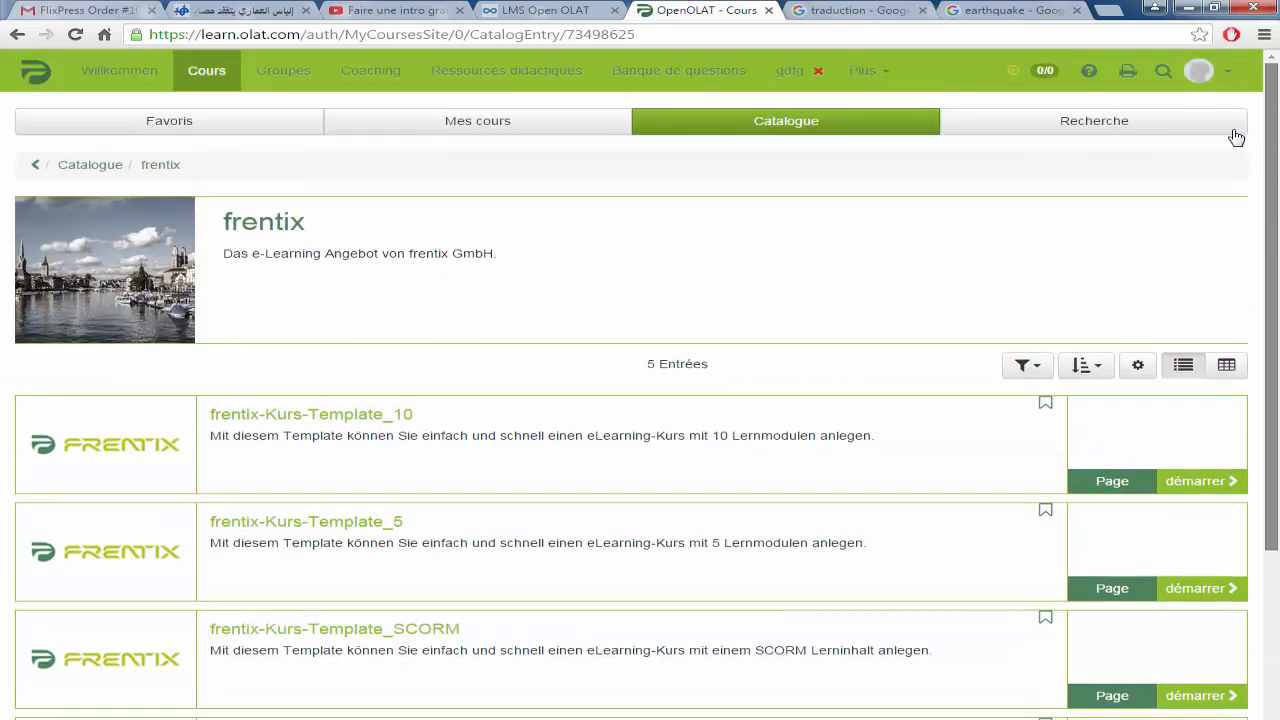
# Step: In Ressources didactiques, review the import form's supported formats, including SCORM 1.2, then cancel without importing
pyautogui.click(512, 78)
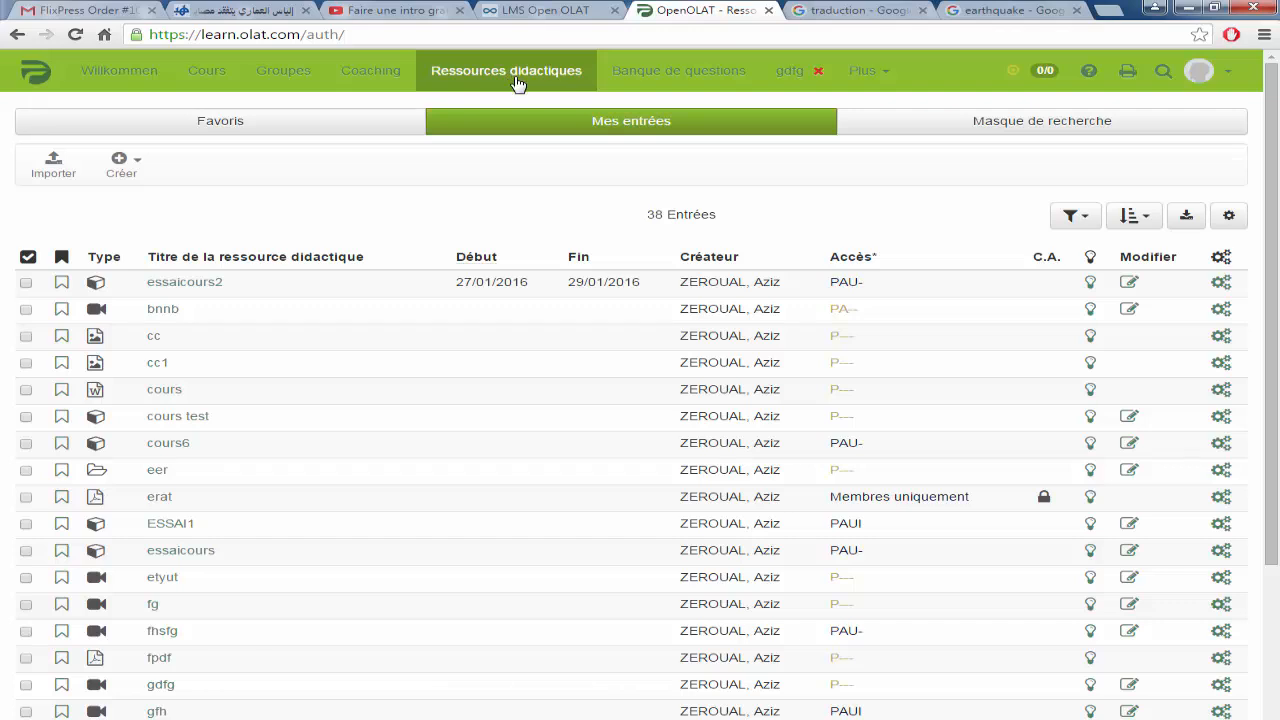
pyautogui.click(124, 170)
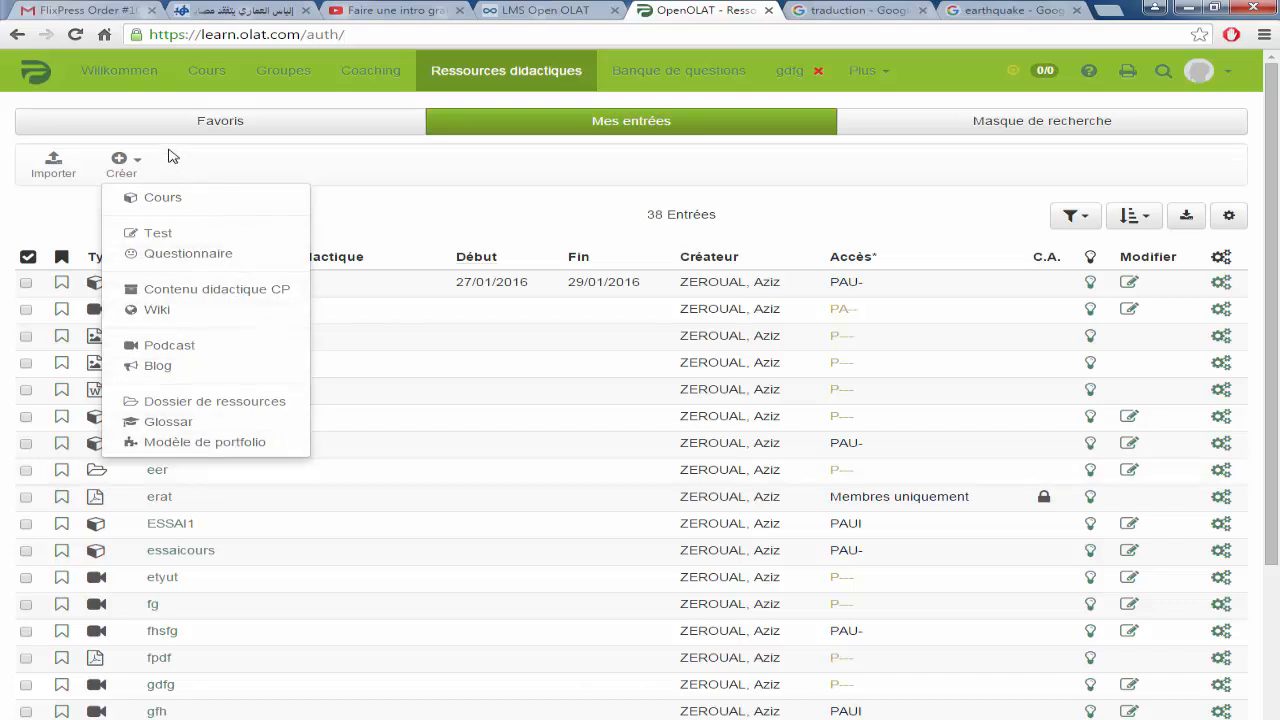
pyautogui.click(53, 170)
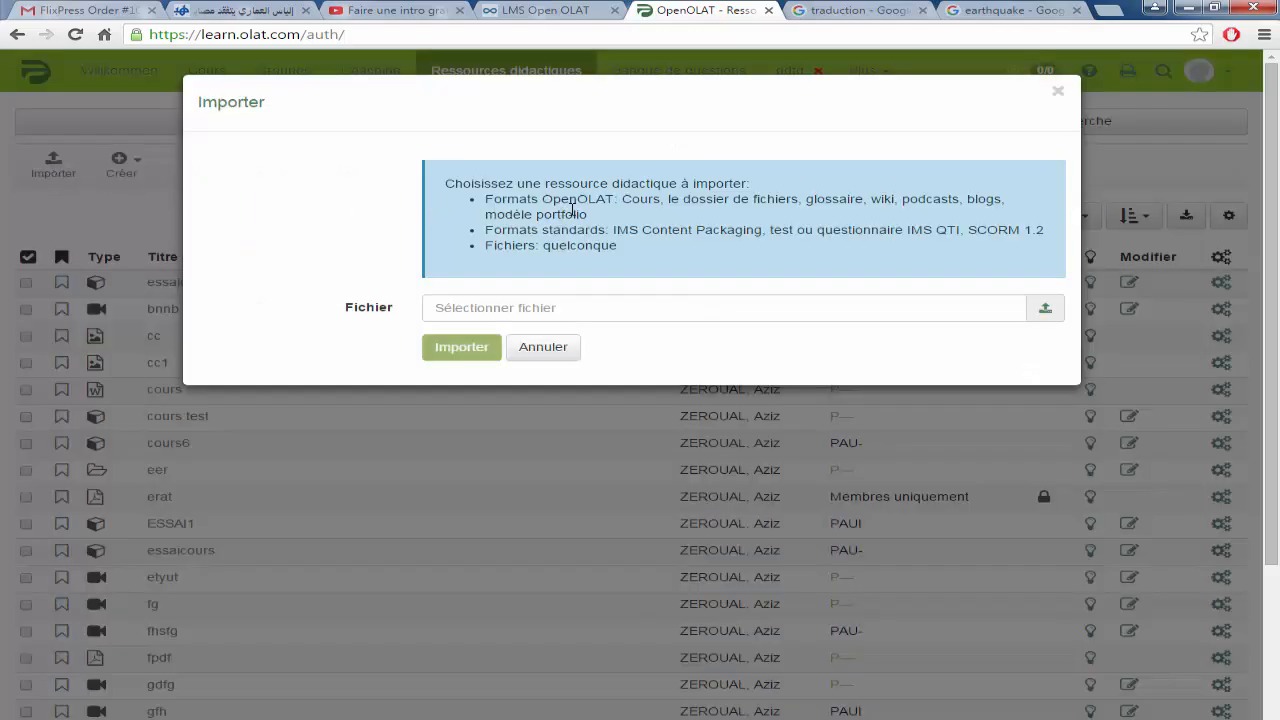
pyautogui.moveTo(622, 197); pyautogui.dragTo(1012, 206)
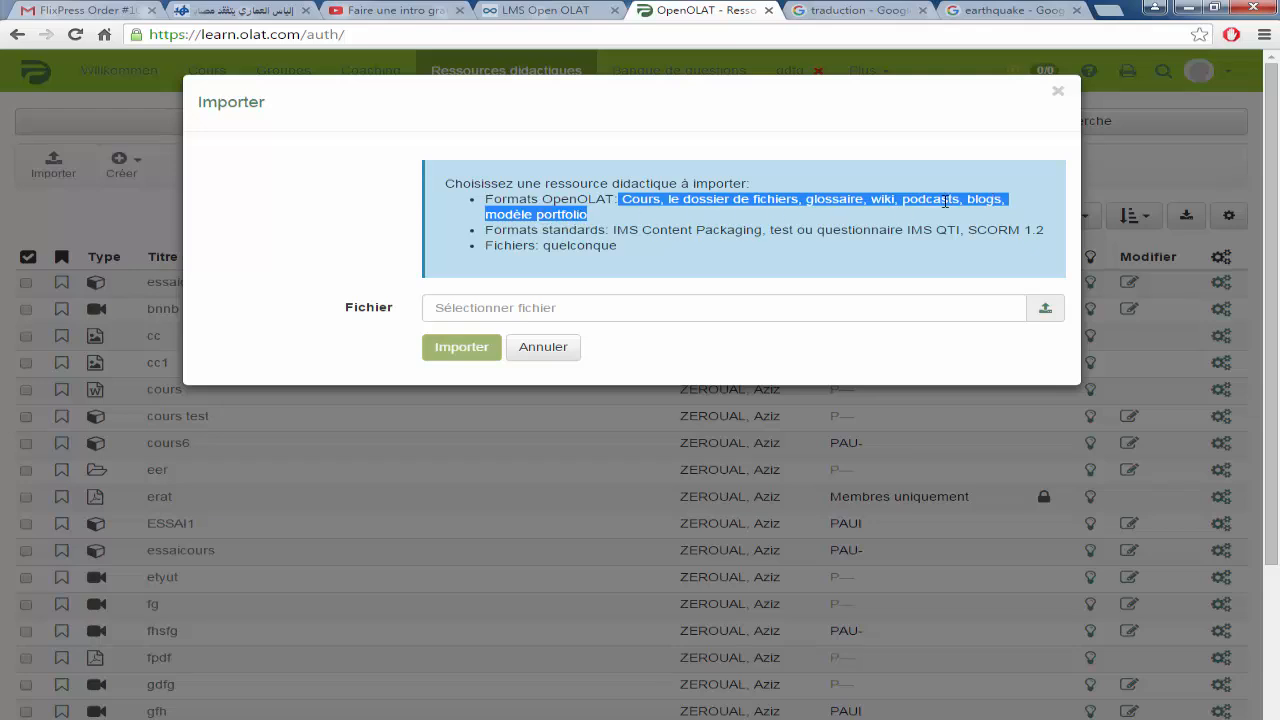
pyautogui.moveTo(968, 231); pyautogui.dragTo(1046, 230)
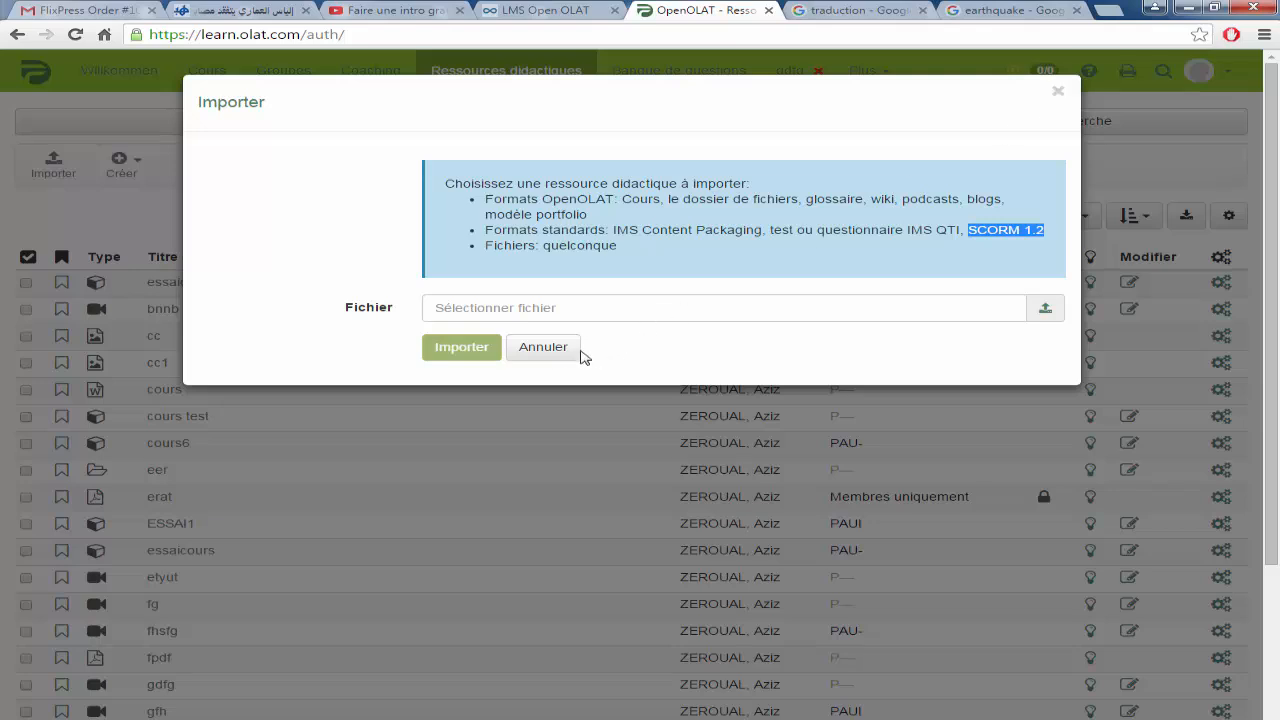
pyautogui.click(545, 348)
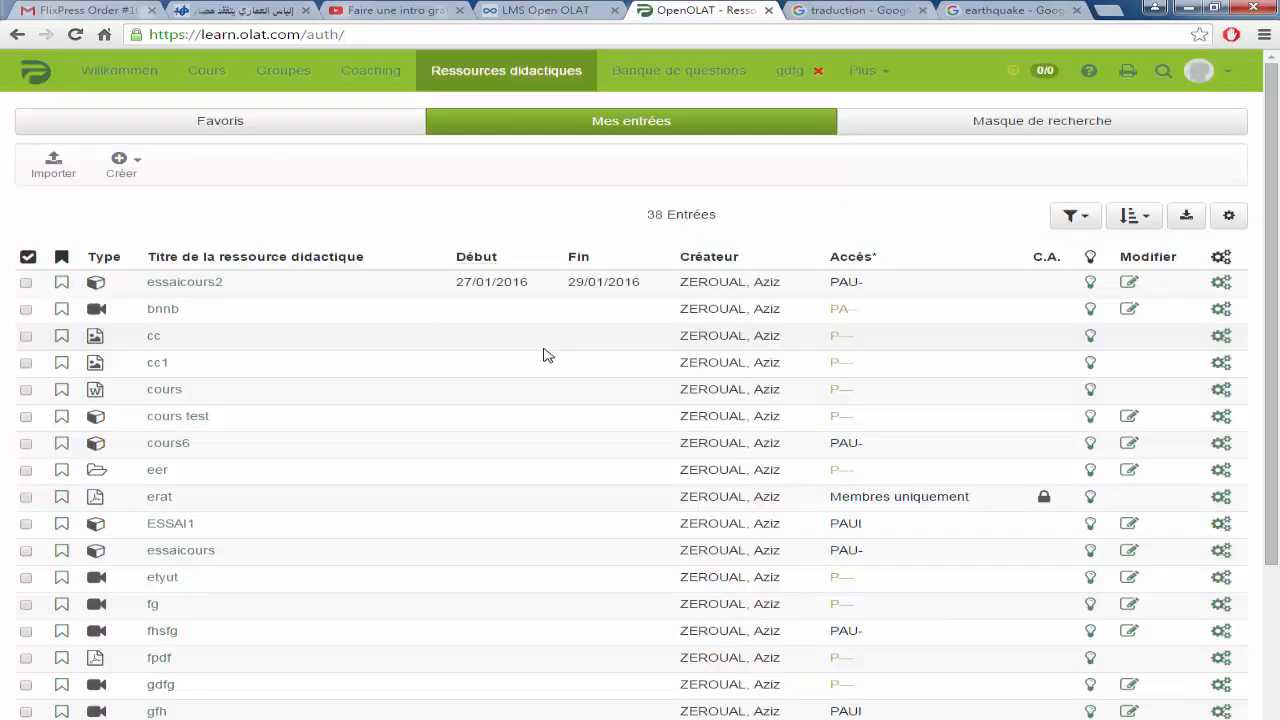
# Step: Go back to the frentix Willkommen page and read through its welcome paragraphs
pyautogui.click(116, 78)
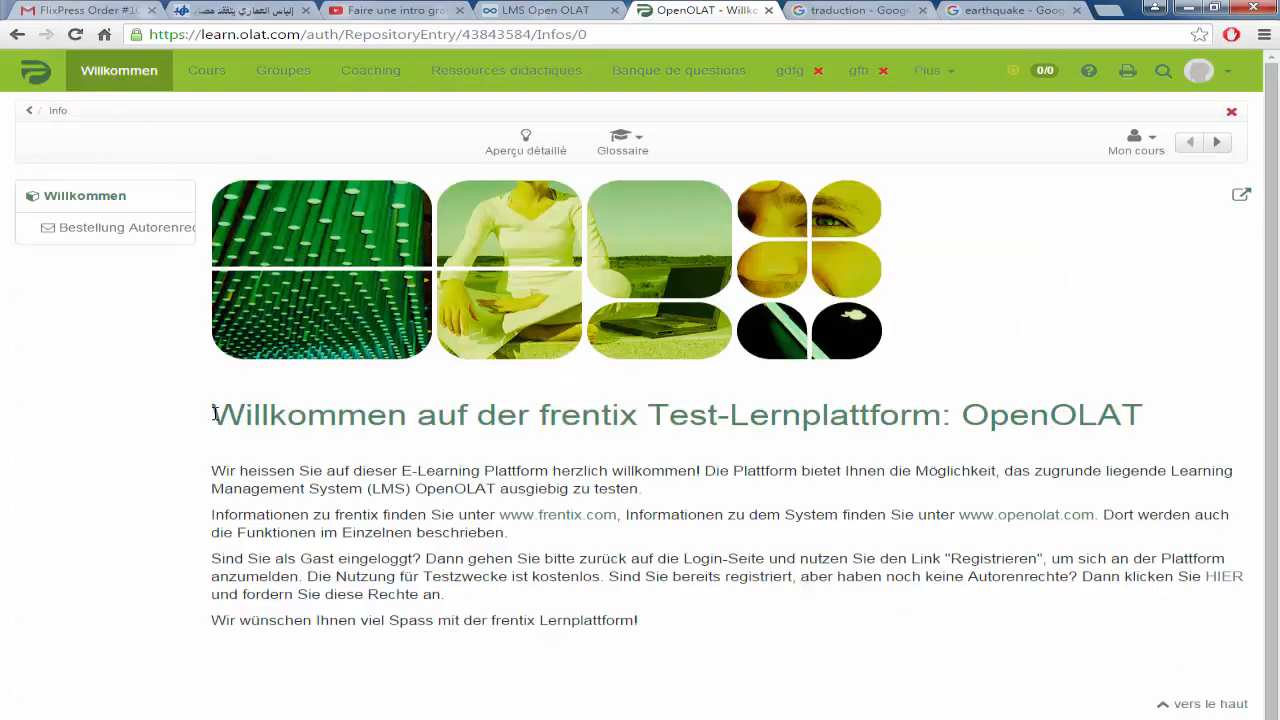
pyautogui.moveTo(212, 409); pyautogui.dragTo(719, 613)
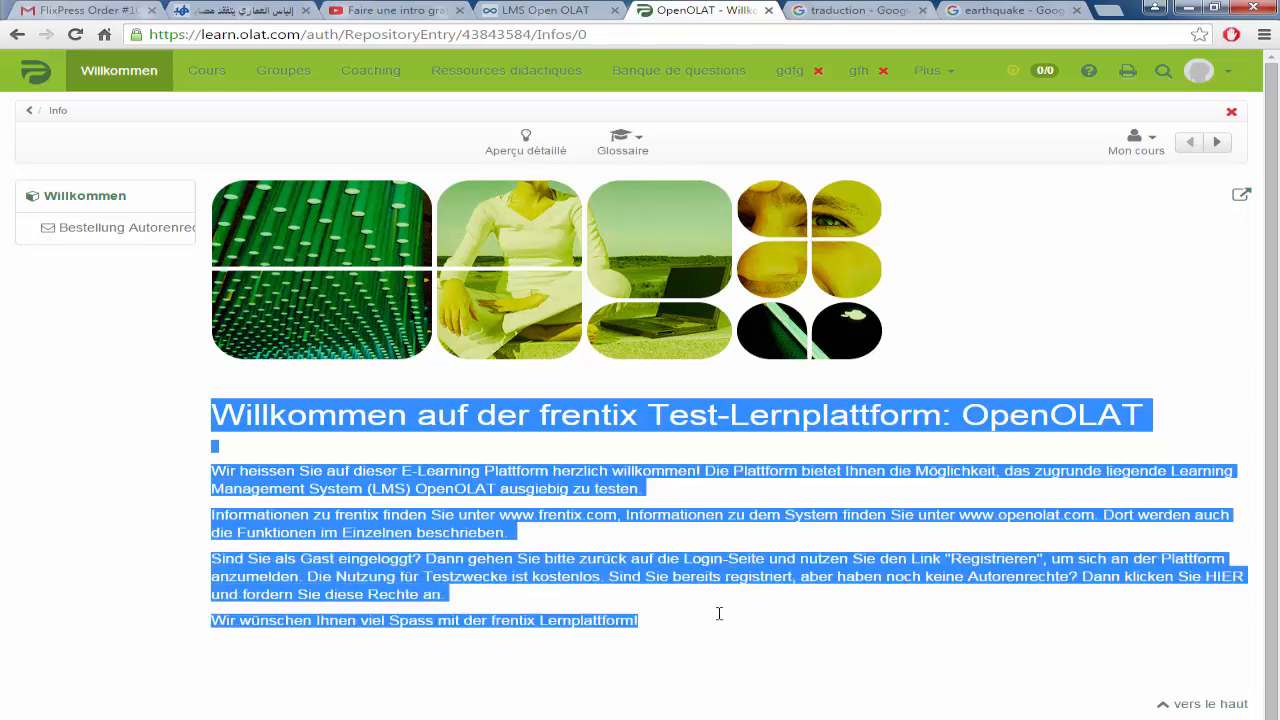
pyautogui.click(620, 483)
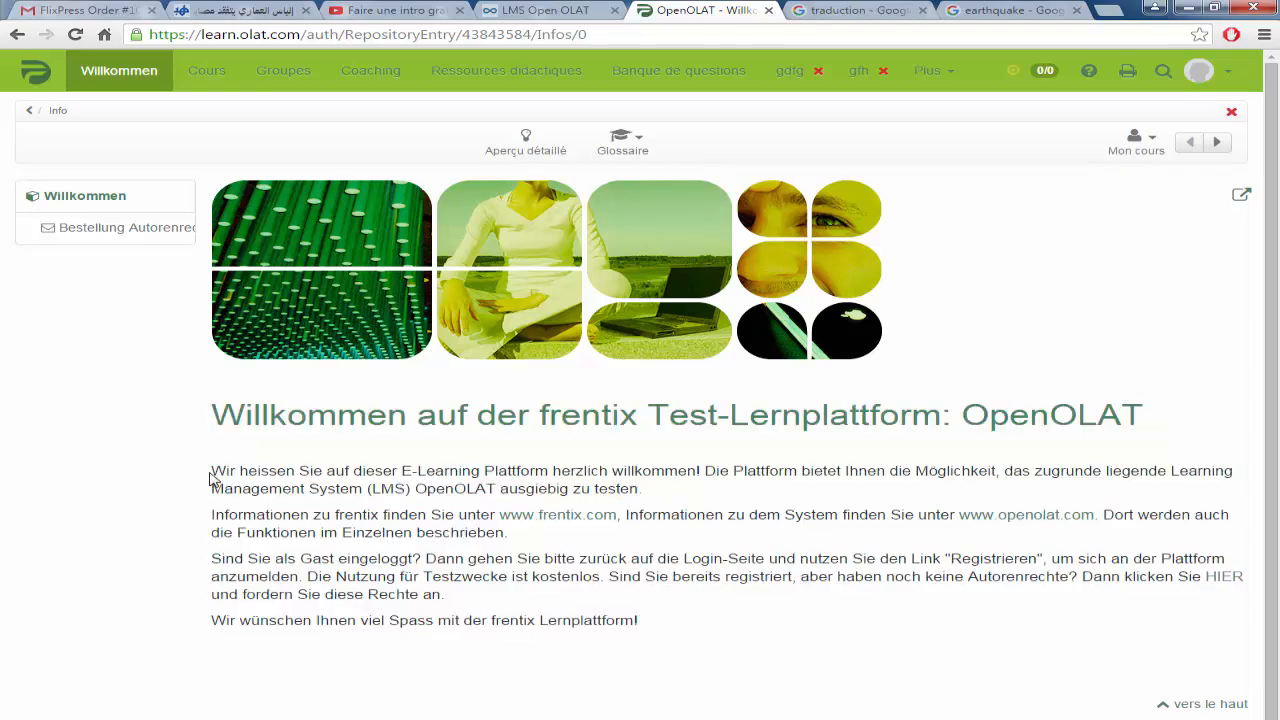
pyautogui.moveTo(214, 471); pyautogui.dragTo(727, 599)
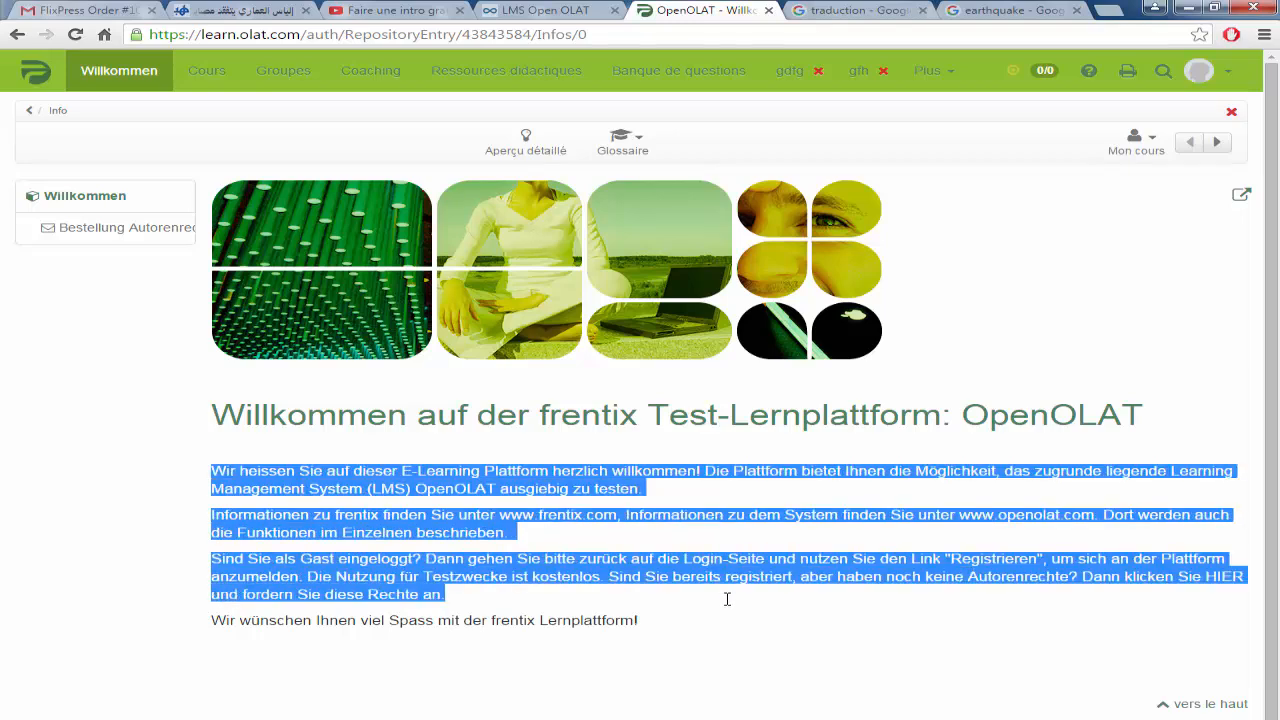
pyautogui.click(694, 476)
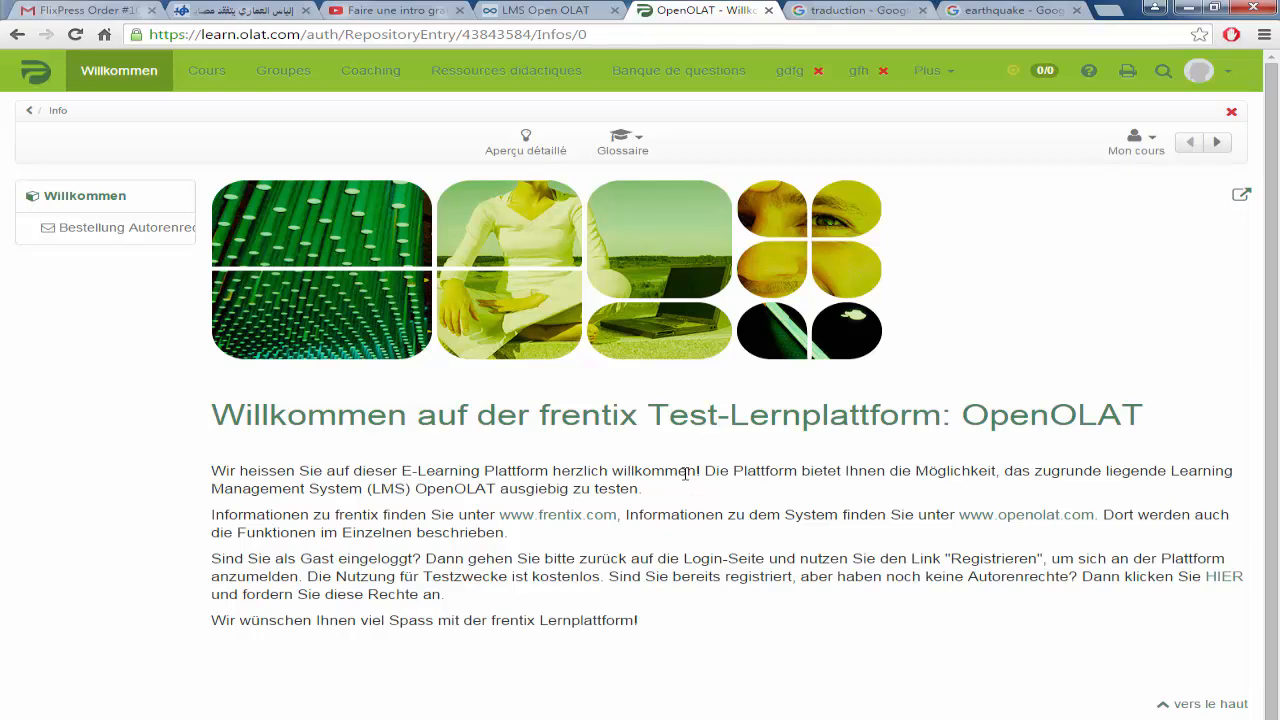